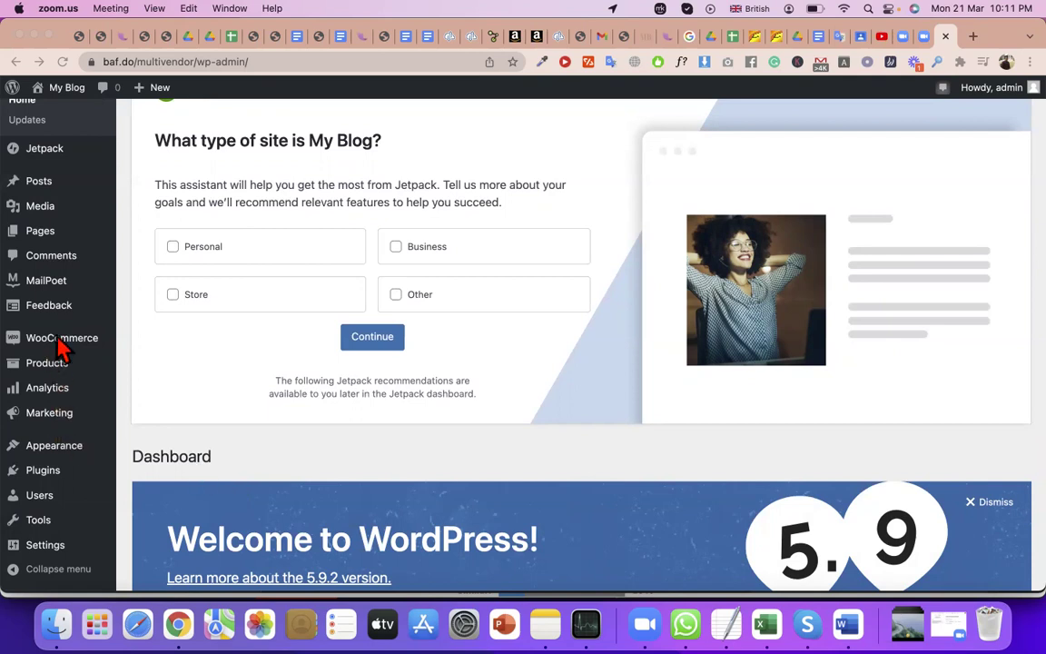
Open the WooCommerce Home page from the WordPress dashboard and highlight the word "admin" in its web address.
{"action": "left_click", "coordinate": [153, 343]}
{"action": "mouse_move", "coordinate": [73, 351]}
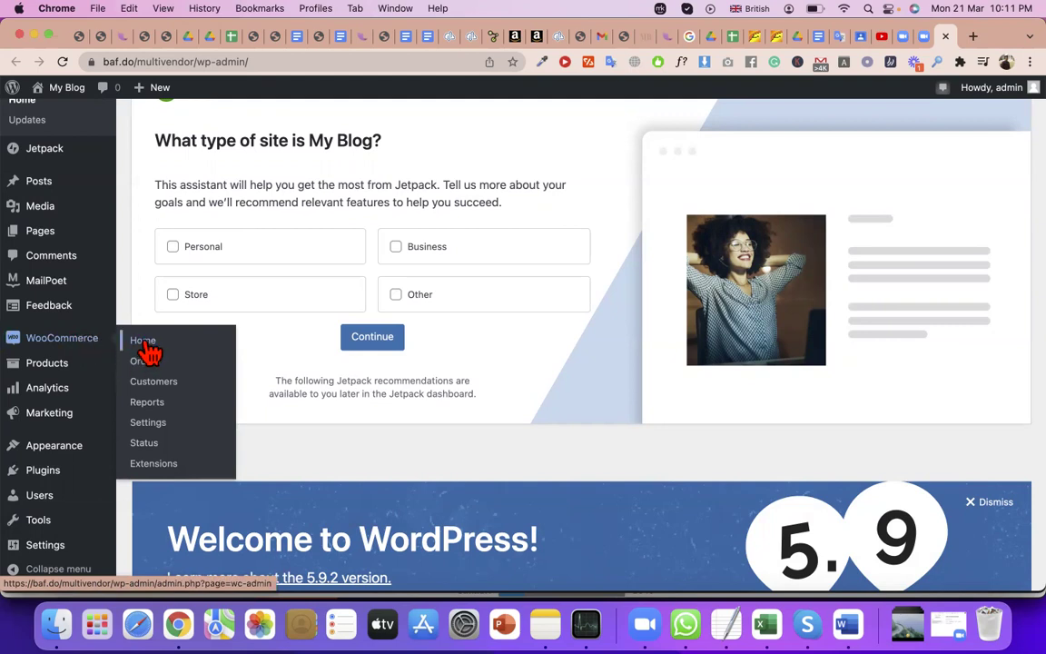
{"action": "left_click", "coordinate": [148, 351]}
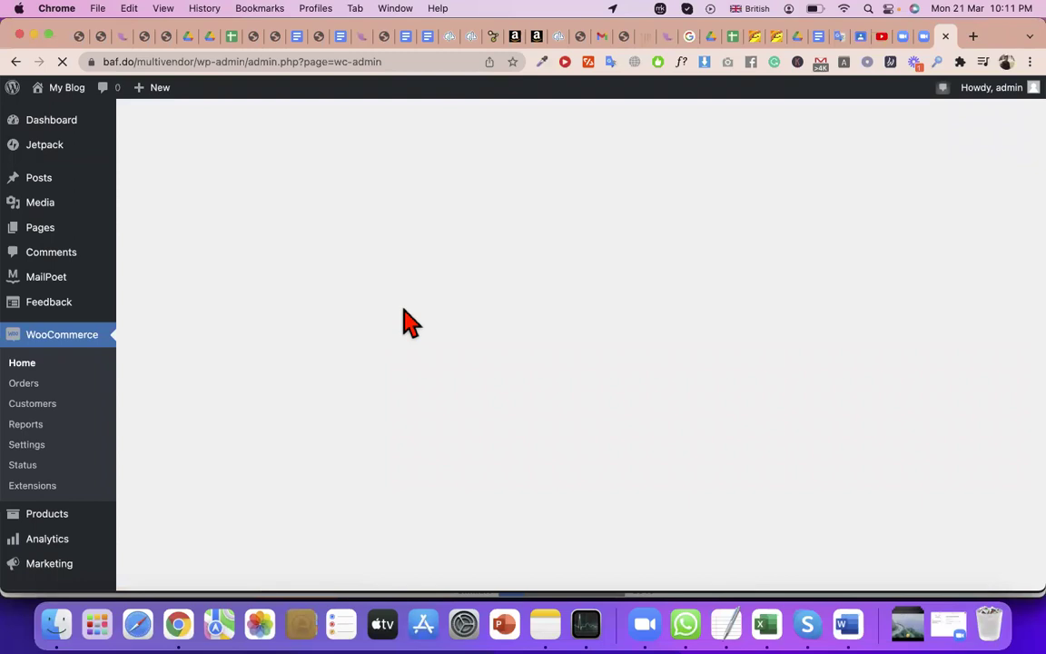
{"action": "left_click", "coordinate": [259, 62]}
{"action": "double_click", "coordinate": [259, 62]}
{"action": "double_click", "coordinate": [258, 62]}
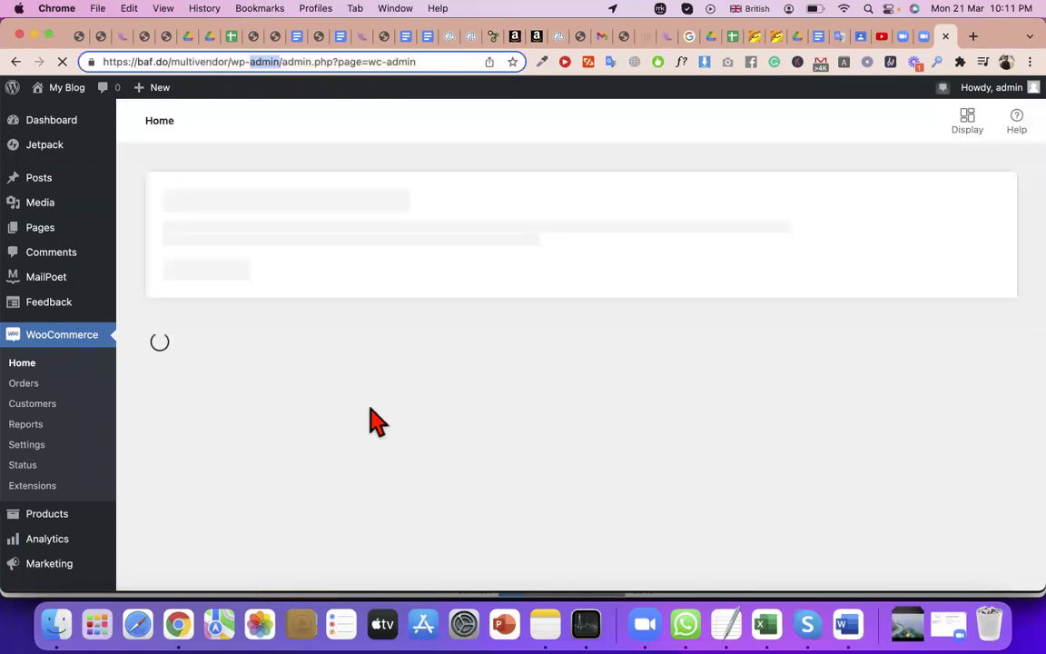
Examine the WooCommerce Home page, covering the selling setup checklist, things to do next, inbox and stats overview.
{"action": "scroll", "coordinate": [373, 420], "scroll_direction": "down", "scroll_amount": 1}
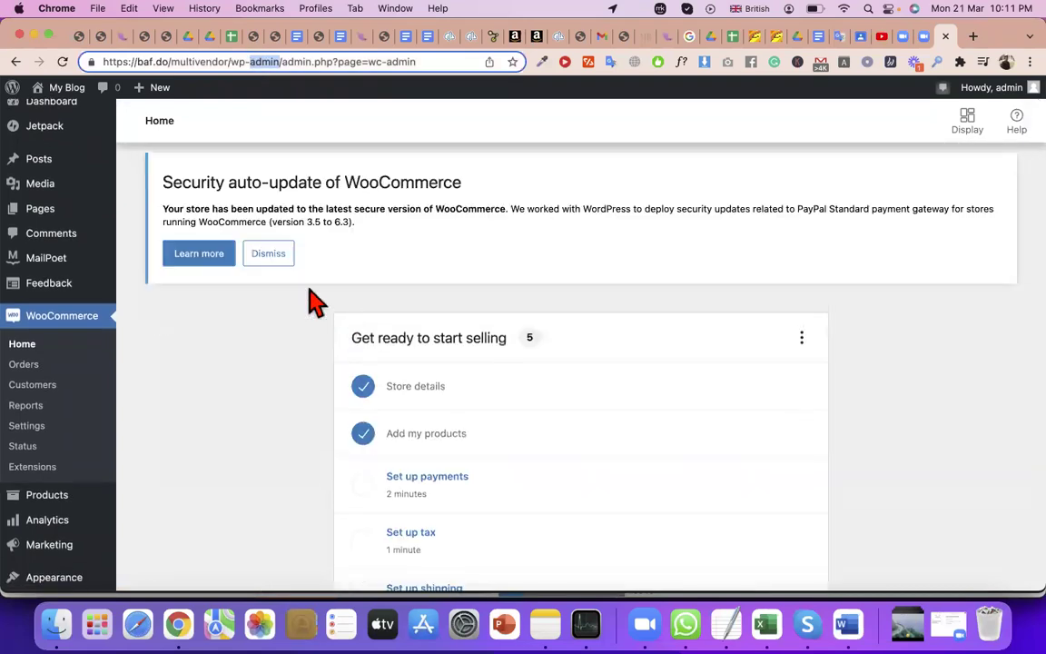
{"action": "scroll", "coordinate": [435, 421], "scroll_direction": "down", "scroll_amount": 3}
{"action": "scroll", "coordinate": [439, 420], "scroll_direction": "down", "scroll_amount": 5}
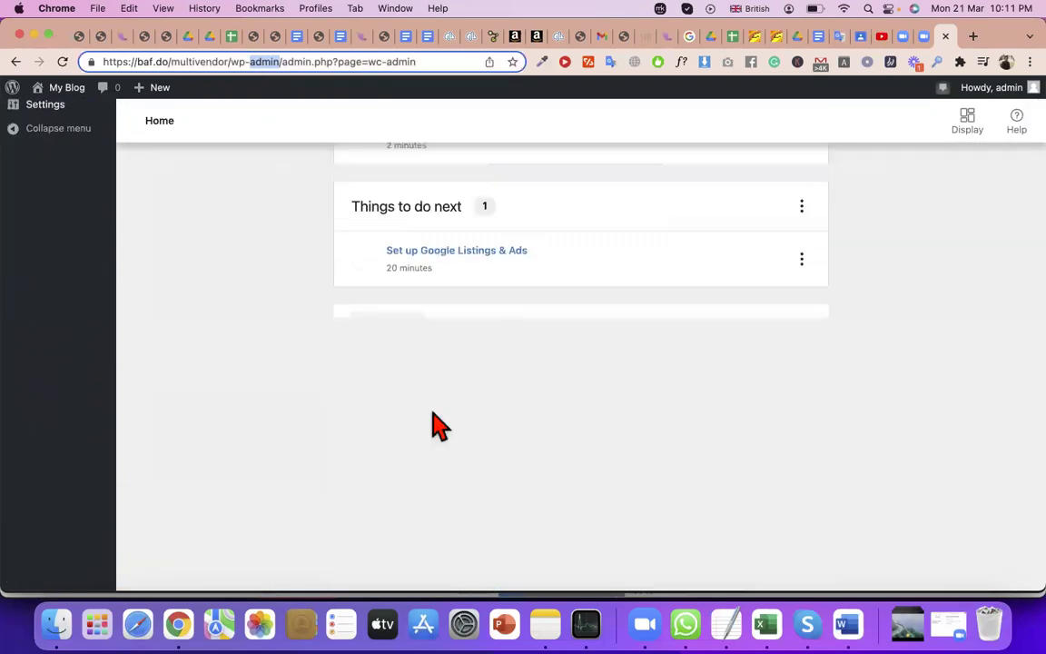
{"action": "scroll", "coordinate": [434, 217], "scroll_direction": "up", "scroll_amount": 1}
{"action": "scroll", "coordinate": [494, 253], "scroll_direction": "down", "scroll_amount": 10}
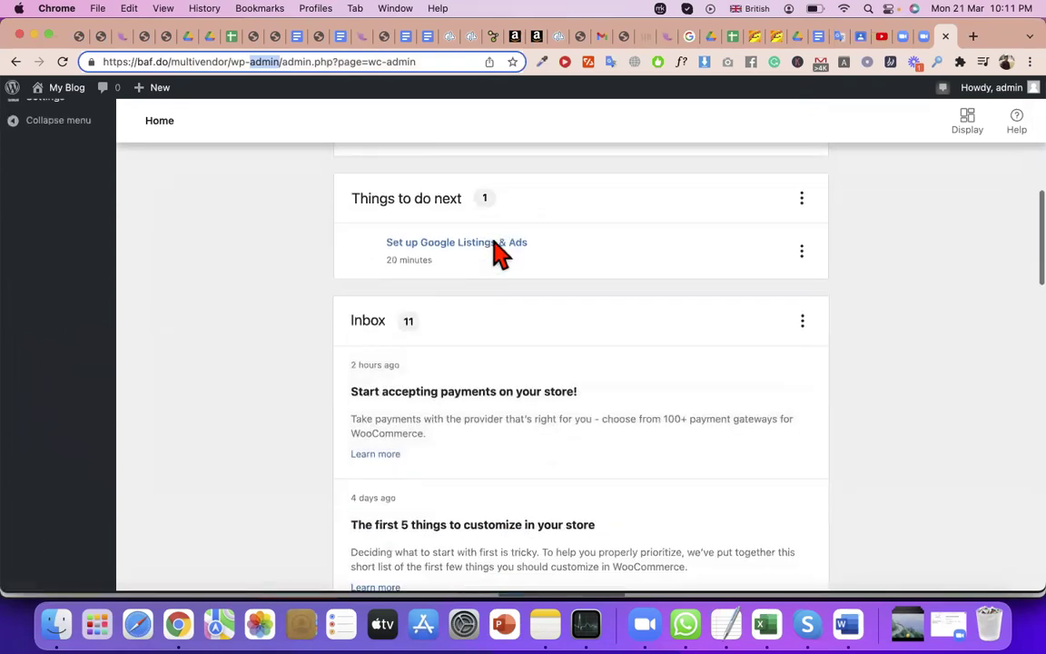
{"action": "scroll", "coordinate": [432, 474], "scroll_direction": "down", "scroll_amount": 5}
{"action": "scroll", "coordinate": [352, 551], "scroll_direction": "down", "scroll_amount": 8}
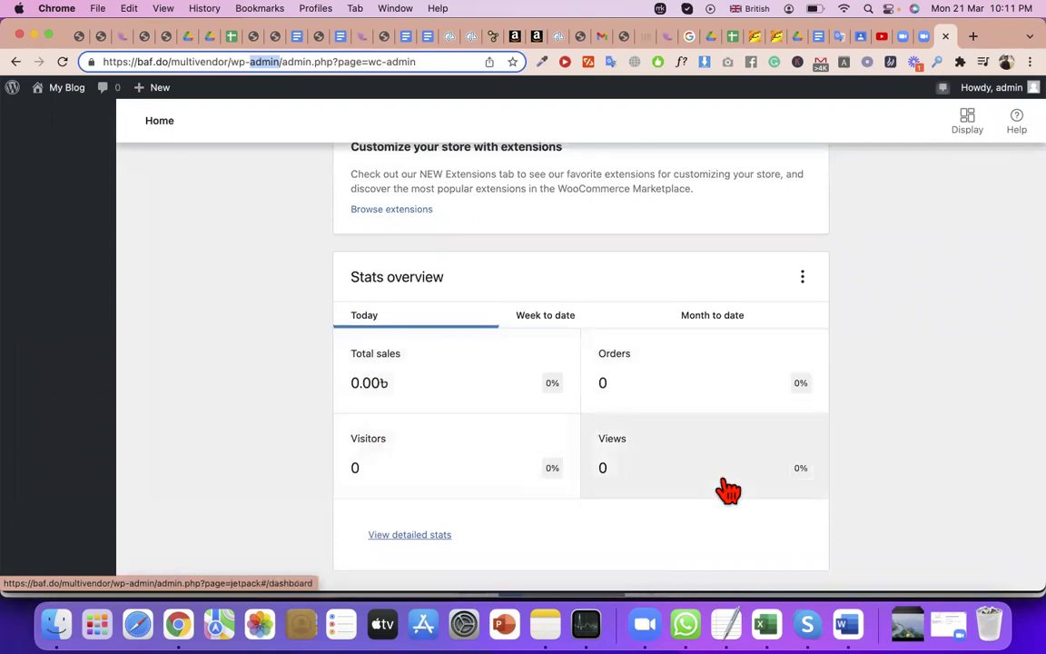
{"action": "scroll", "coordinate": [567, 388], "scroll_direction": "up", "scroll_amount": 5}
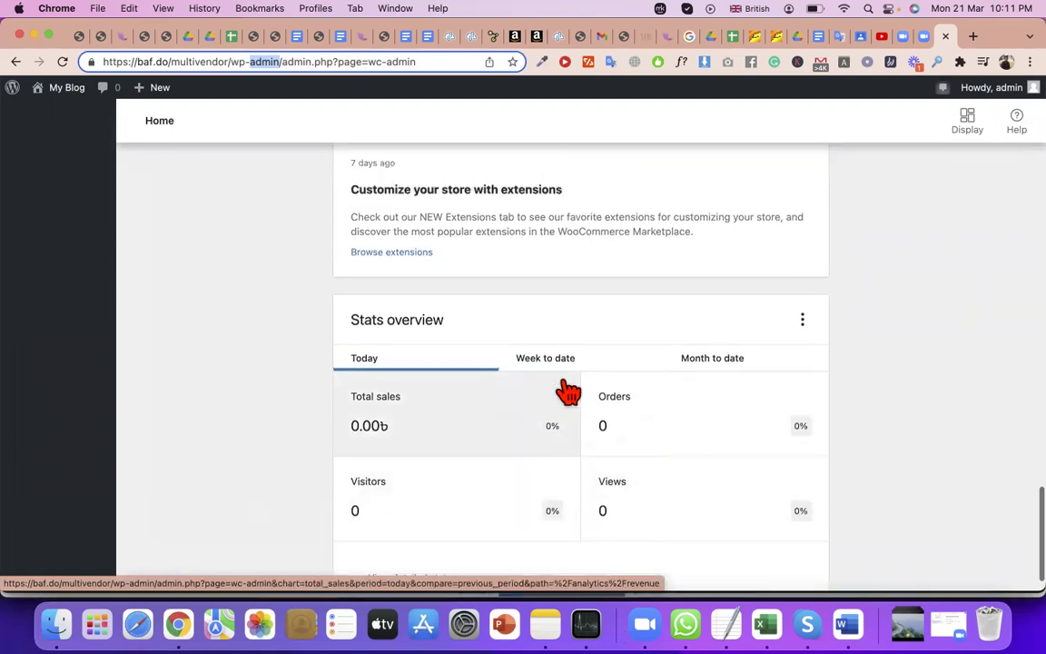
{"action": "scroll", "coordinate": [567, 393], "scroll_direction": "up", "scroll_amount": 15}
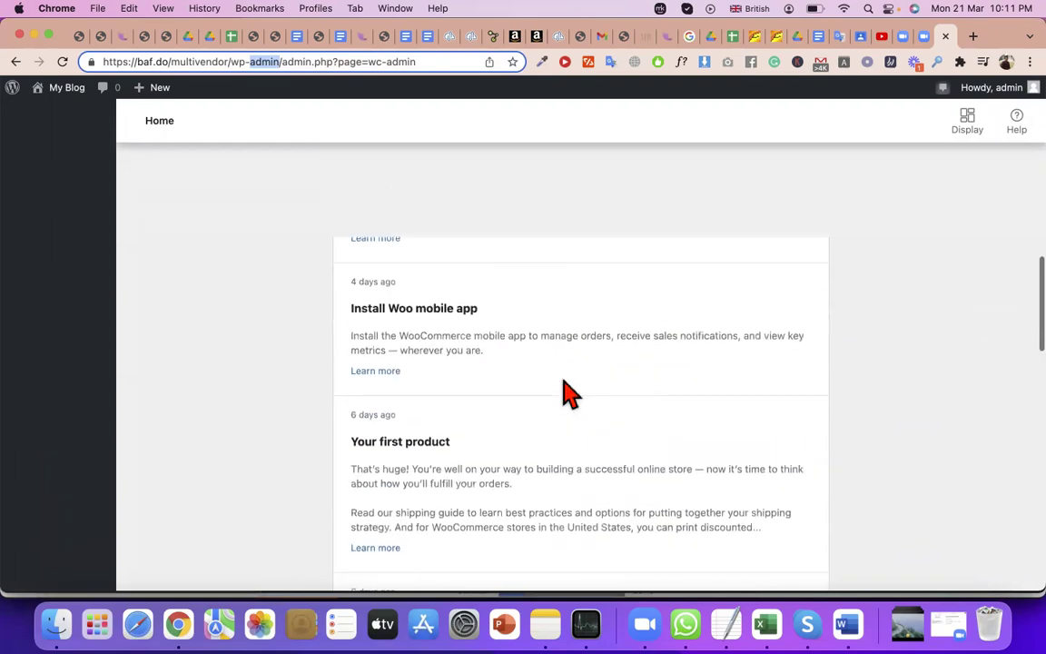
{"action": "scroll", "coordinate": [565, 399], "scroll_direction": "up", "scroll_amount": 5}
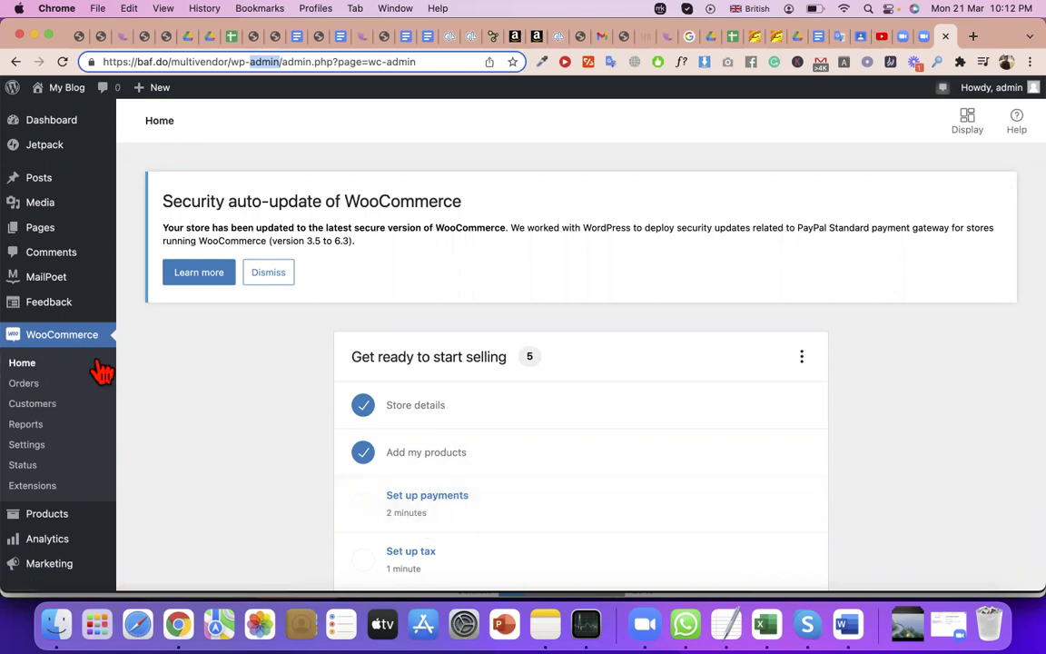
Open the WooCommerce Orders page and highlight the text explaining where new orders appear.
{"action": "left_click", "coordinate": [25, 389]}
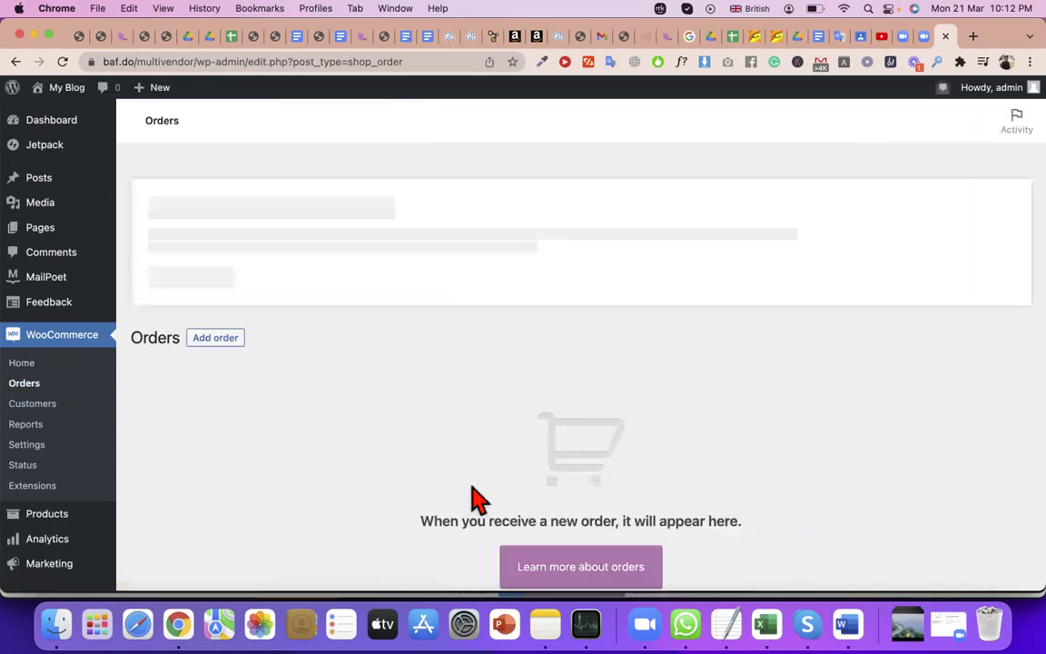
{"action": "scroll", "coordinate": [481, 490], "scroll_direction": "down", "scroll_amount": 2}
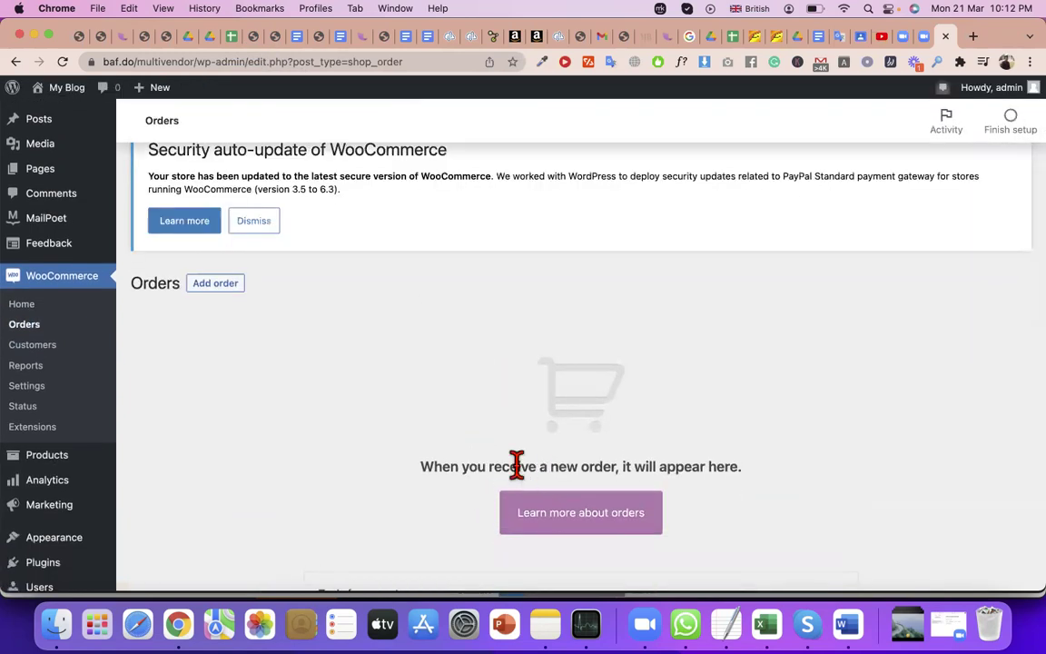
{"action": "triple_click", "coordinate": [517, 468]}
{"action": "scroll", "coordinate": [517, 471], "scroll_direction": "down", "scroll_amount": 1}
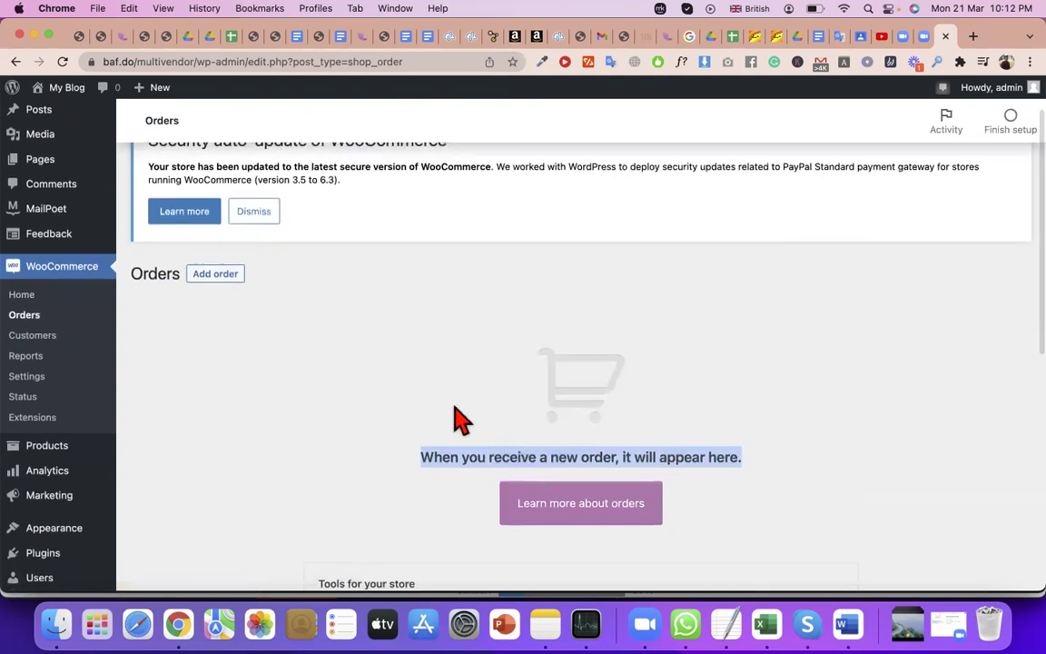
Open the WooCommerce Customers page and review the customer table's columns, including Last active and Date registered.
{"action": "left_click", "coordinate": [41, 338]}
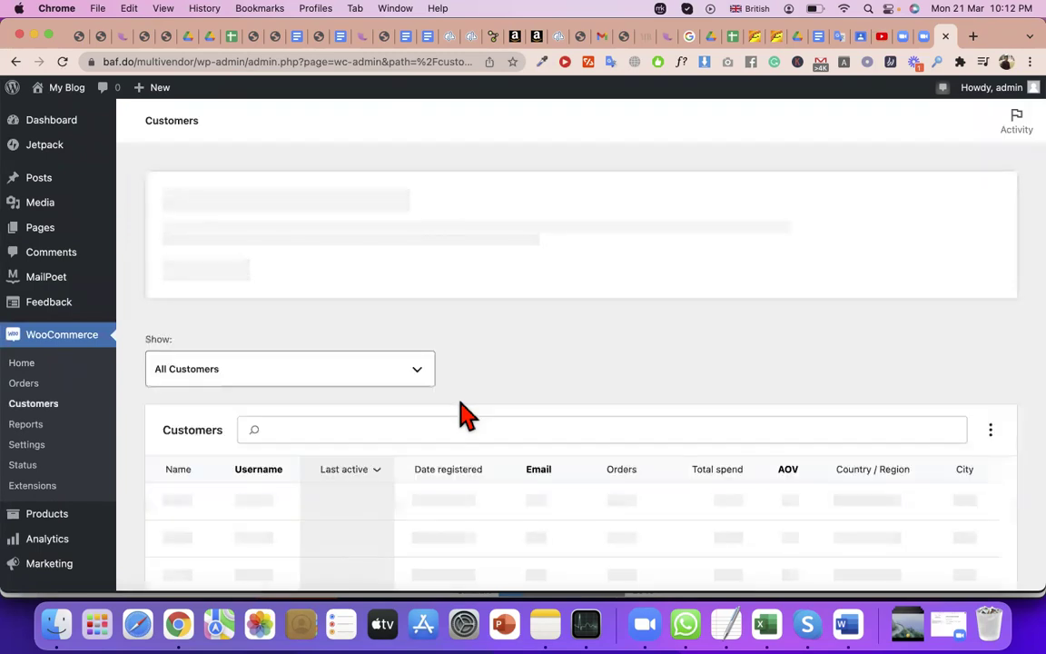
{"action": "scroll", "coordinate": [460, 413], "scroll_direction": "down", "scroll_amount": 2}
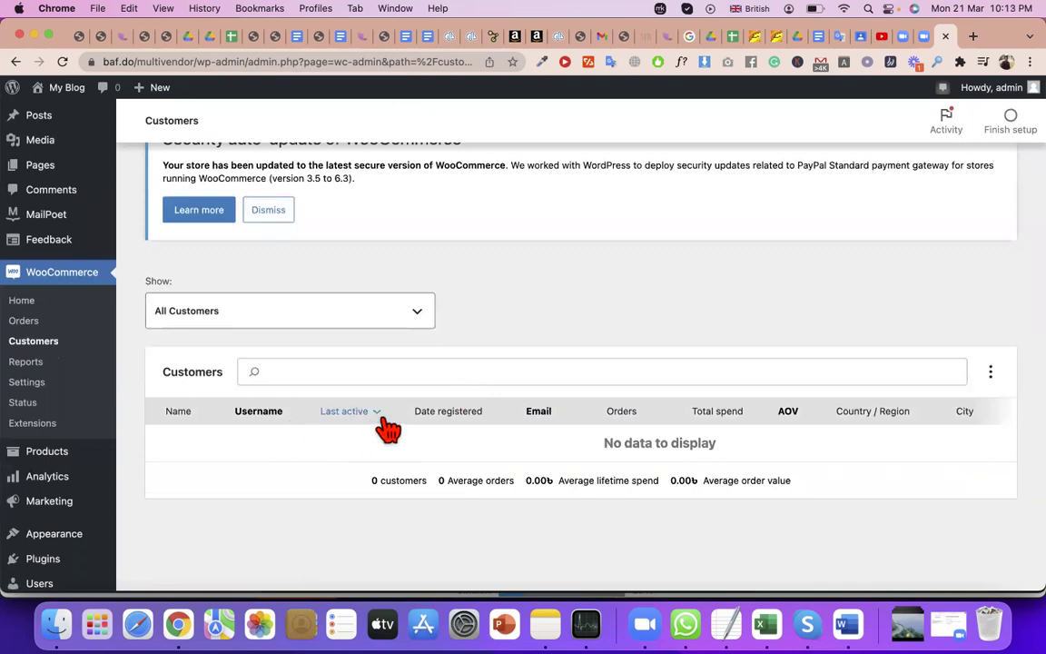
{"action": "left_click", "coordinate": [456, 420]}
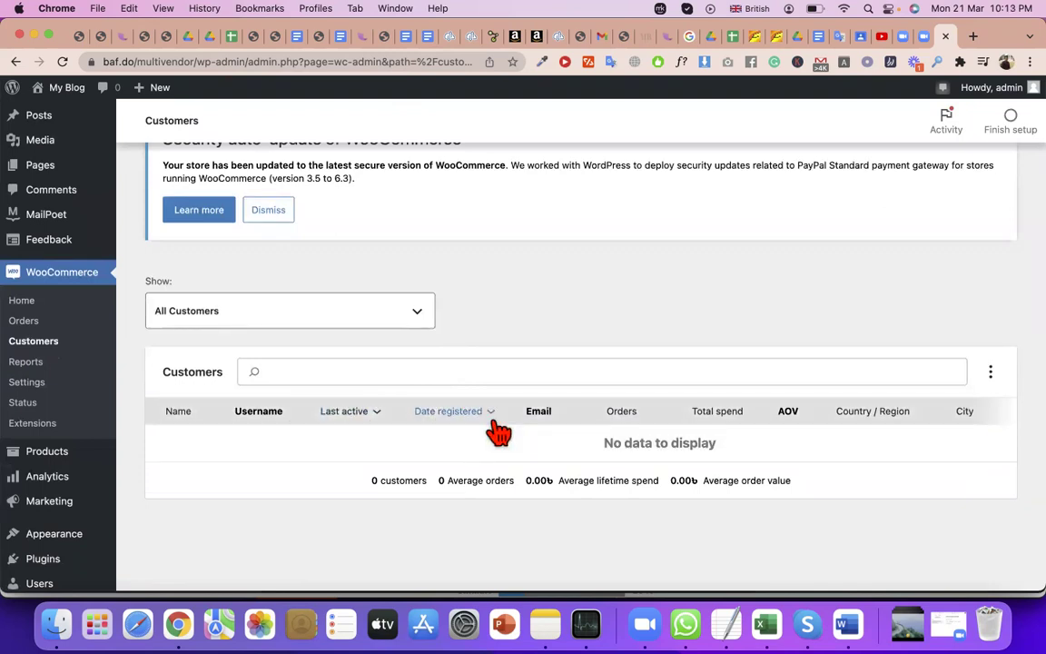
{"action": "left_click", "coordinate": [491, 421]}
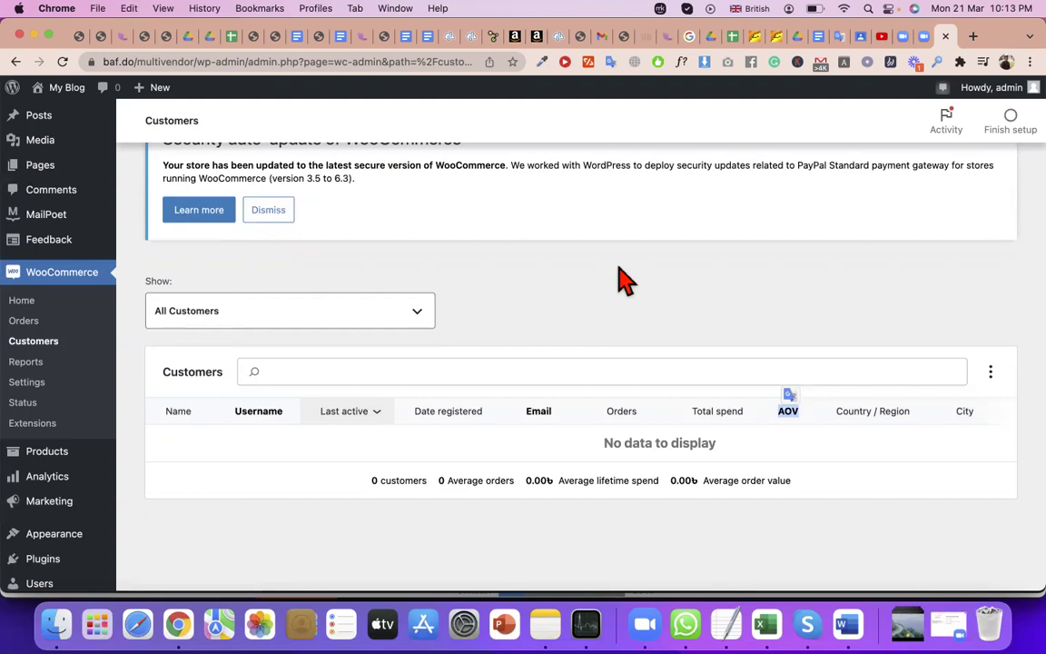
Open the WooCommerce Reports page and review the sales-by-date summary for the last 7 days, highlighting the shipping and coupon entries.
{"action": "left_click", "coordinate": [36, 372]}
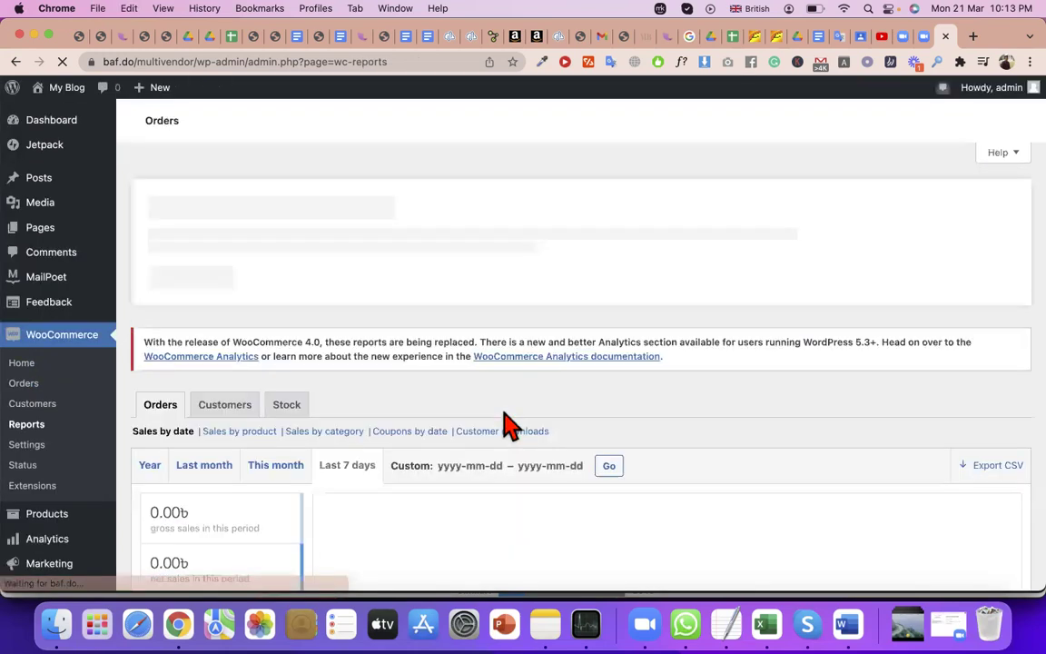
{"action": "scroll", "coordinate": [506, 425], "scroll_direction": "down", "scroll_amount": 3}
{"action": "scroll", "coordinate": [507, 425], "scroll_direction": "down", "scroll_amount": 1}
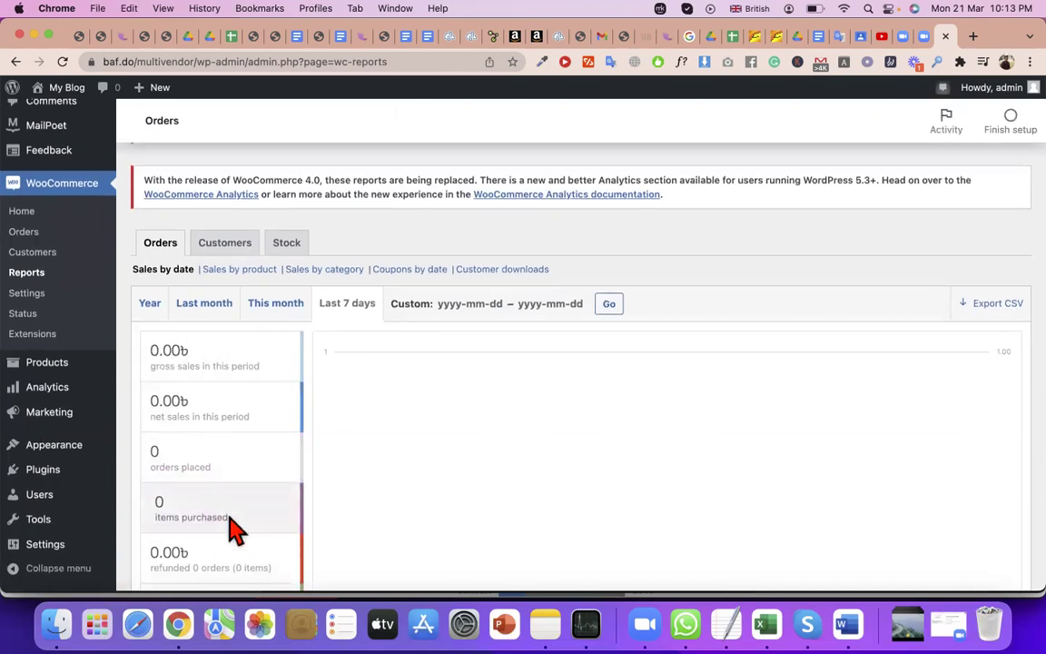
{"action": "scroll", "coordinate": [231, 527], "scroll_direction": "down", "scroll_amount": 1}
{"action": "scroll", "coordinate": [246, 545], "scroll_direction": "down", "scroll_amount": 1}
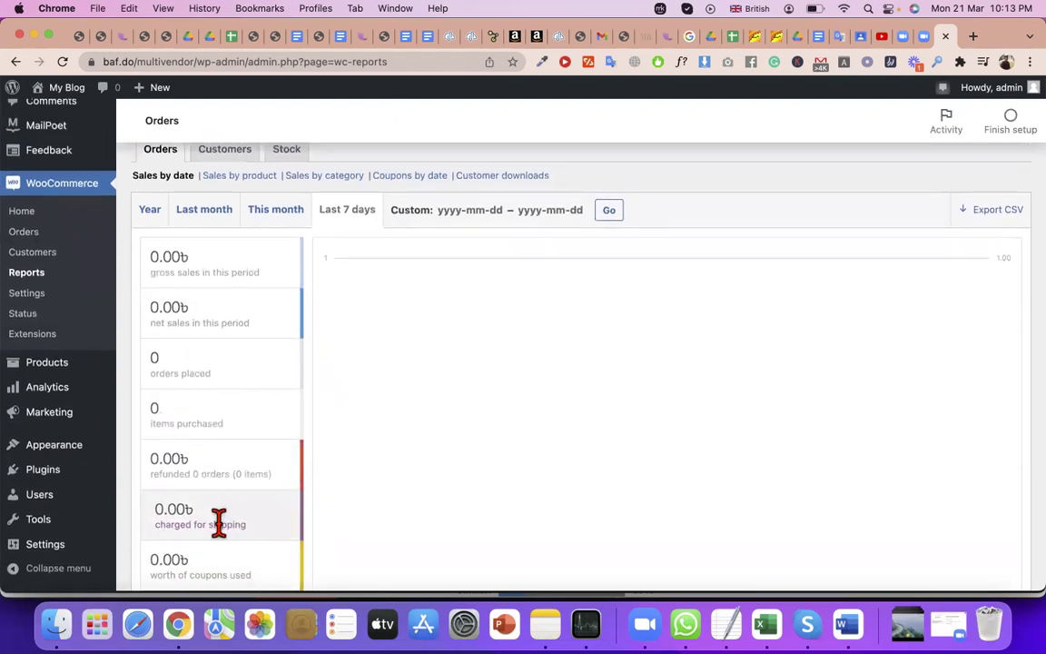
{"action": "triple_click", "coordinate": [218, 524]}
{"action": "scroll", "coordinate": [219, 524], "scroll_direction": "down", "scroll_amount": 1}
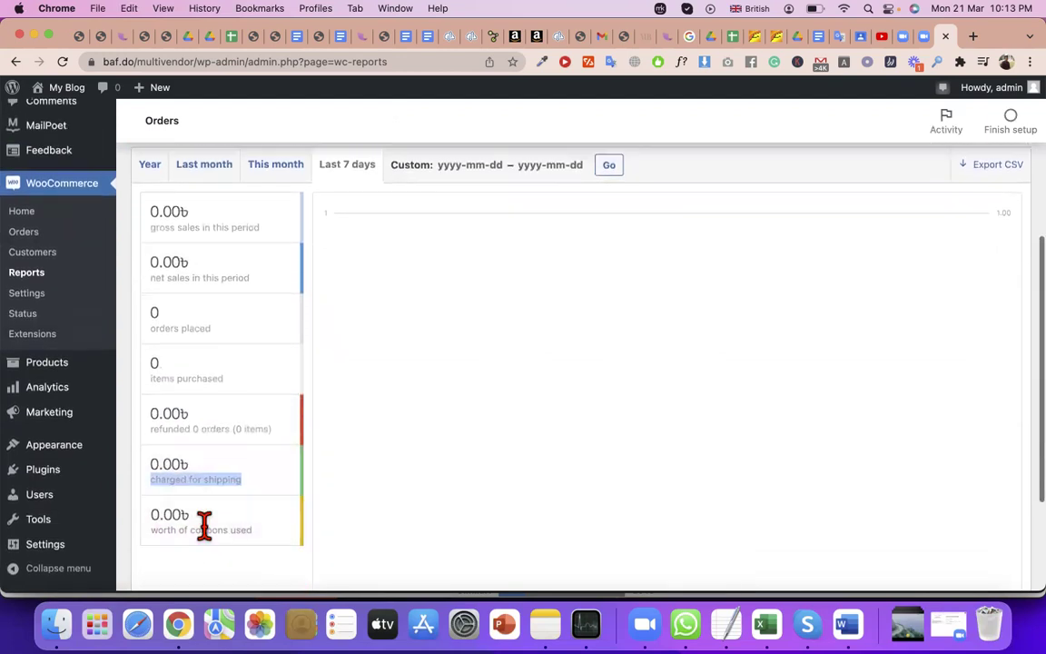
{"action": "triple_click", "coordinate": [203, 525]}
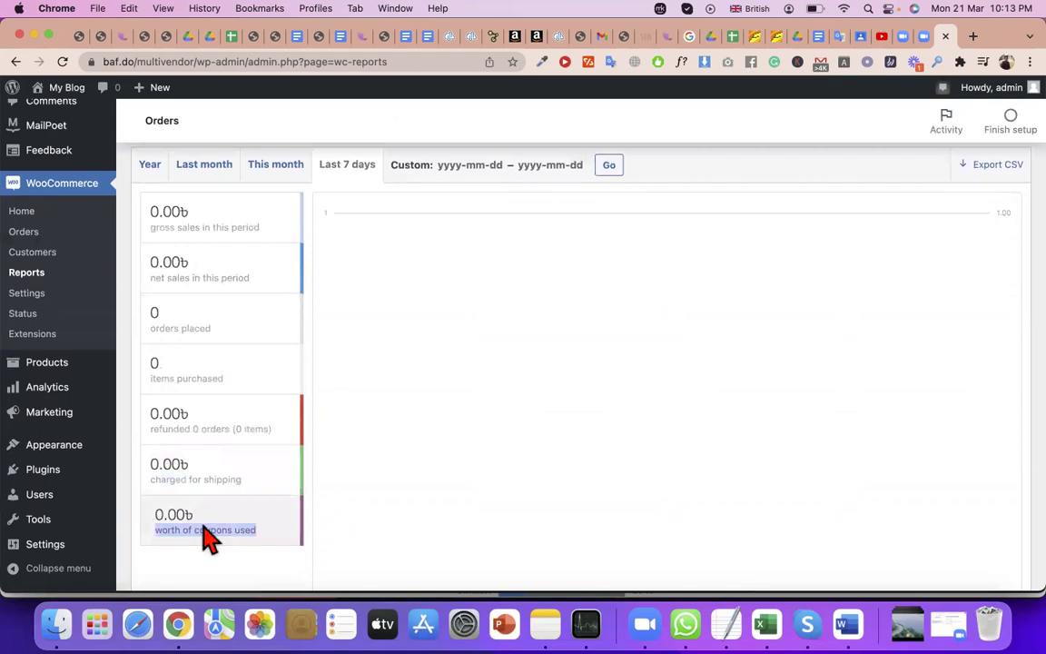
Open the WooCommerce Status page and review the WordPress address, site address, WooCommerce version and REST API package under WordPress environment.
{"action": "left_click", "coordinate": [46, 315]}
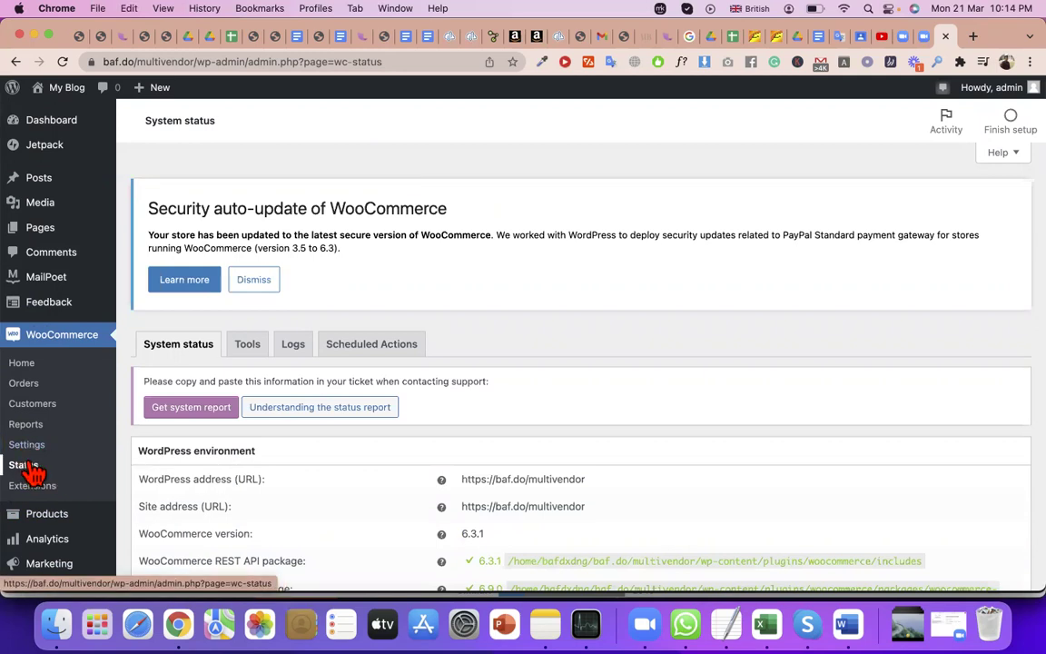
{"action": "scroll", "coordinate": [287, 449], "scroll_direction": "down", "scroll_amount": 2}
{"action": "scroll", "coordinate": [287, 448], "scroll_direction": "down", "scroll_amount": 3}
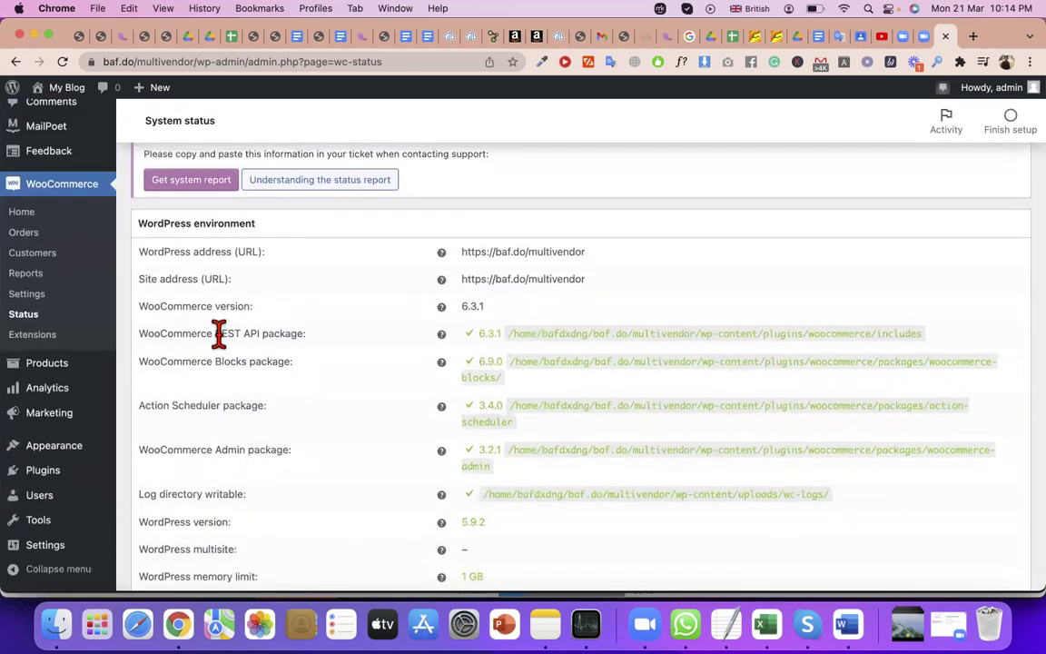
{"action": "triple_click", "coordinate": [218, 334]}
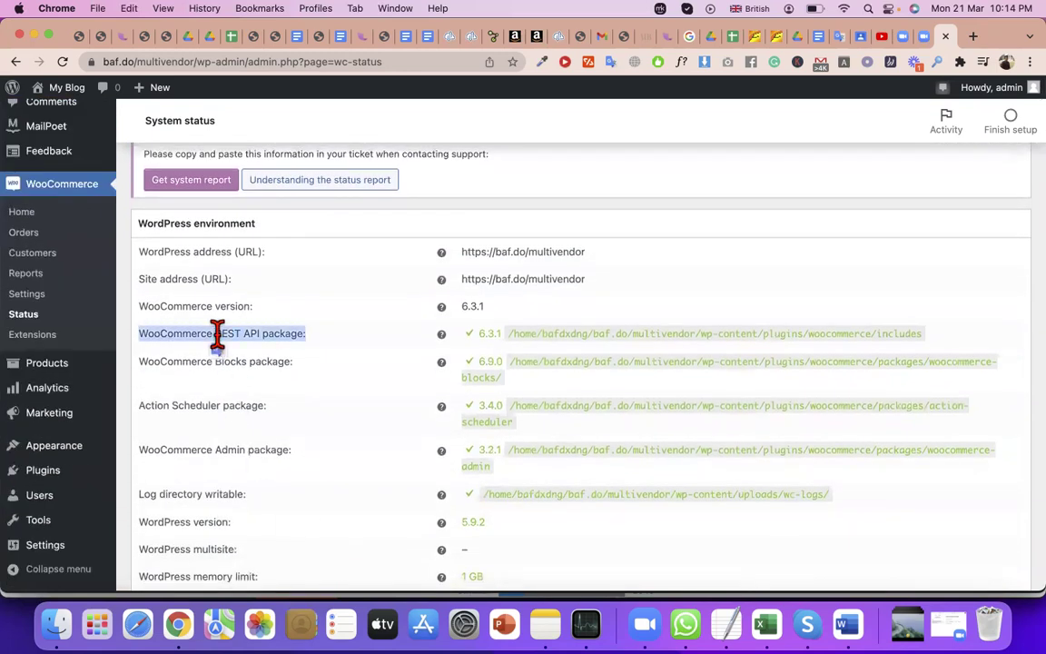
{"action": "triple_click", "coordinate": [216, 252]}
{"action": "triple_click", "coordinate": [527, 251]}
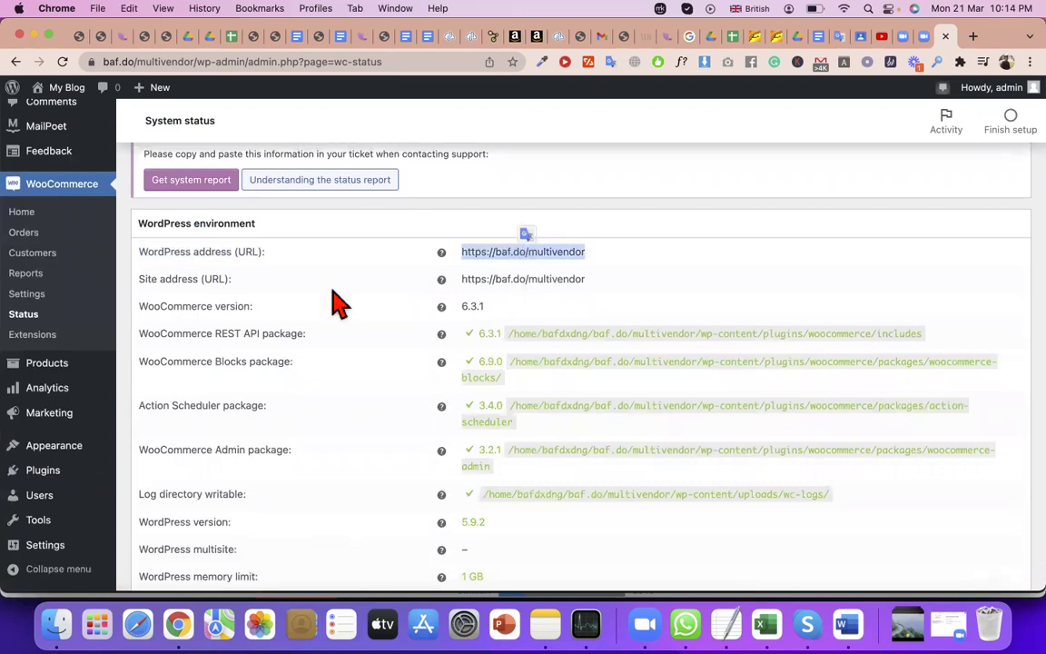
{"action": "triple_click", "coordinate": [198, 278]}
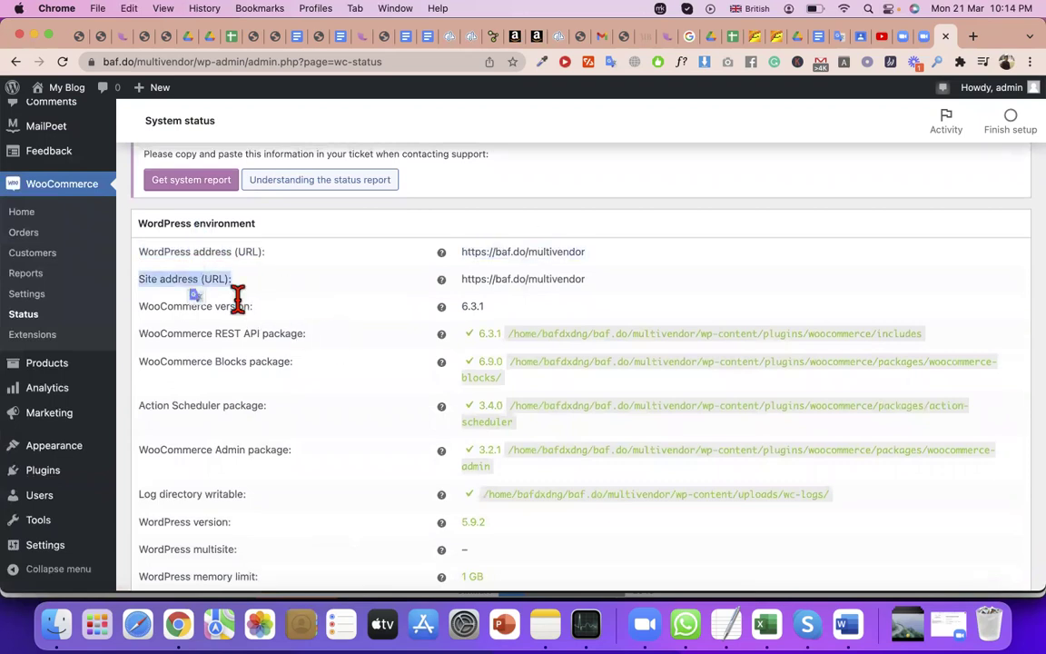
{"action": "triple_click", "coordinate": [543, 278]}
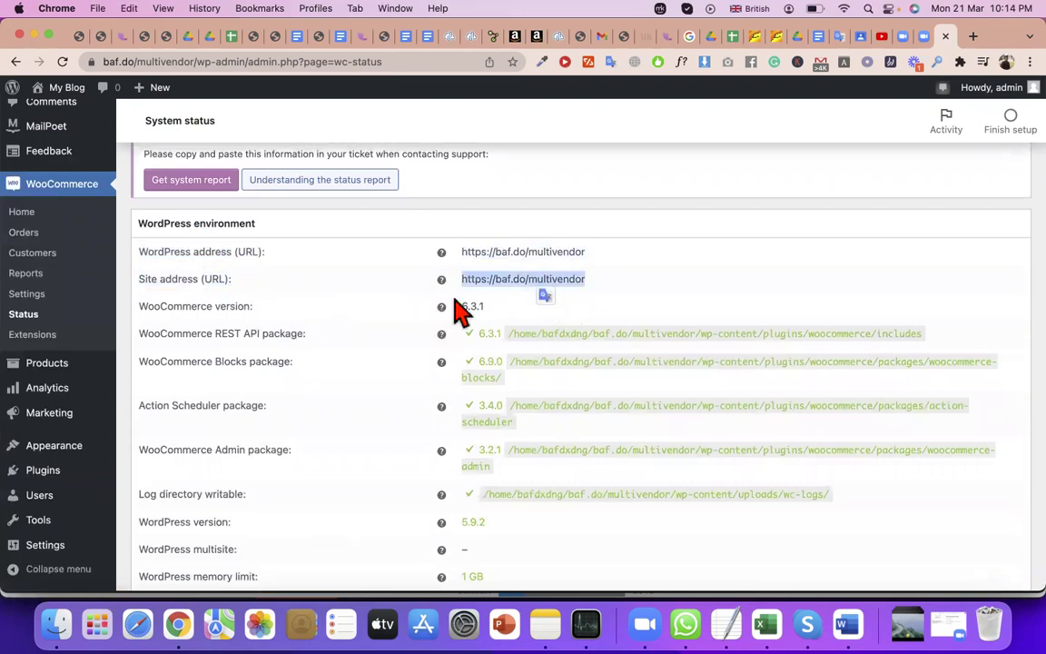
{"action": "triple_click", "coordinate": [204, 307]}
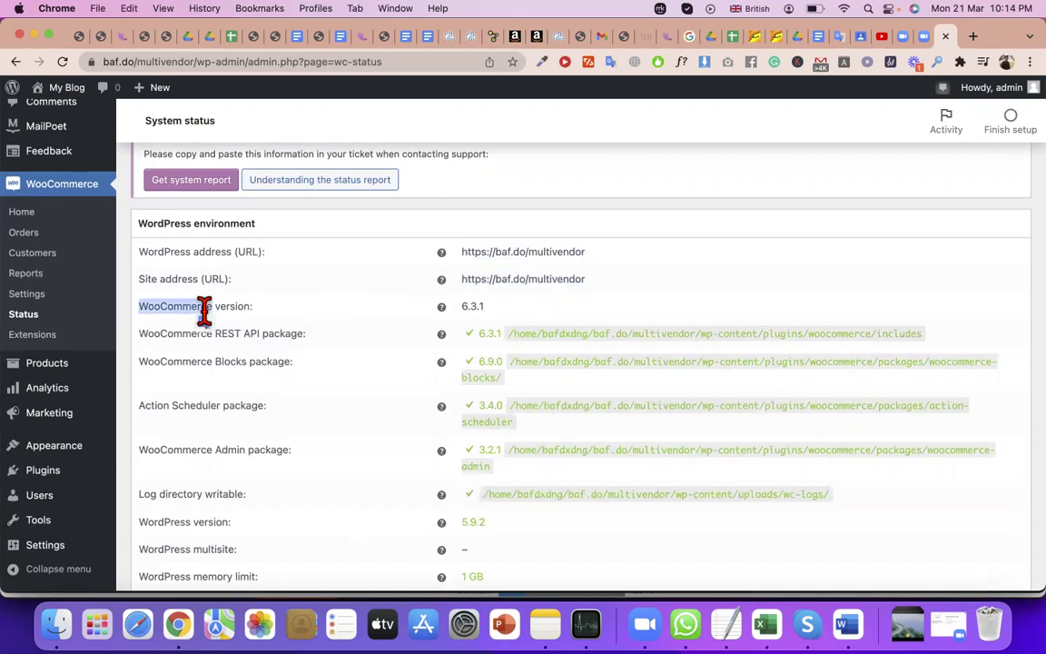
{"action": "triple_click", "coordinate": [465, 306]}
Review the Server environment section of the system status, including PHP post max size and max upload size, down to the Database section.
{"action": "scroll", "coordinate": [345, 459], "scroll_direction": "down", "scroll_amount": 10}
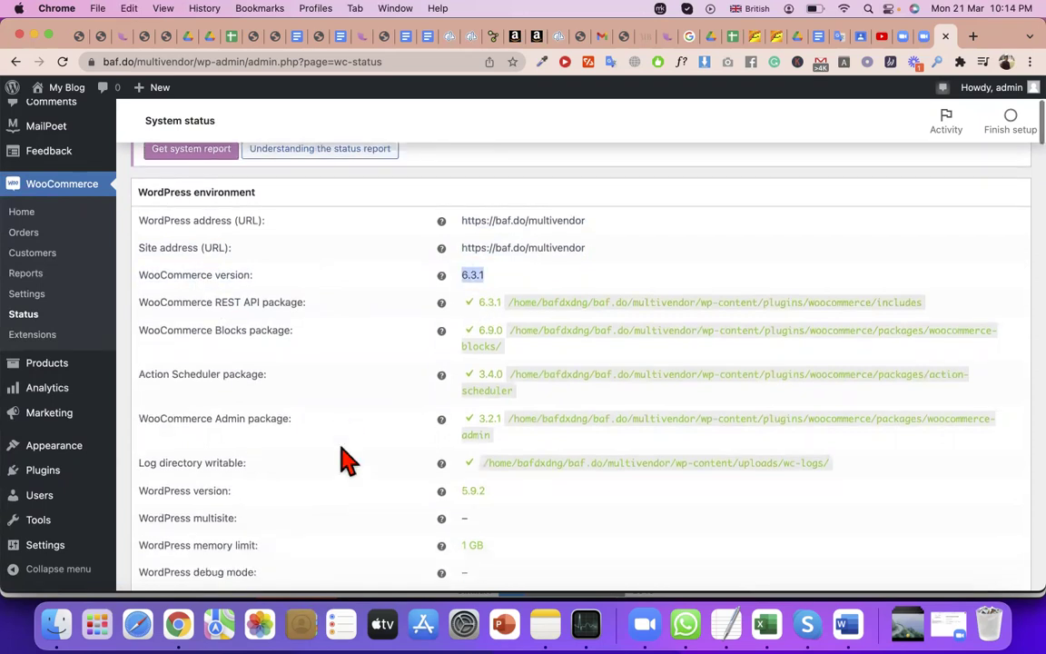
{"action": "scroll", "coordinate": [345, 461], "scroll_direction": "up", "scroll_amount": 2}
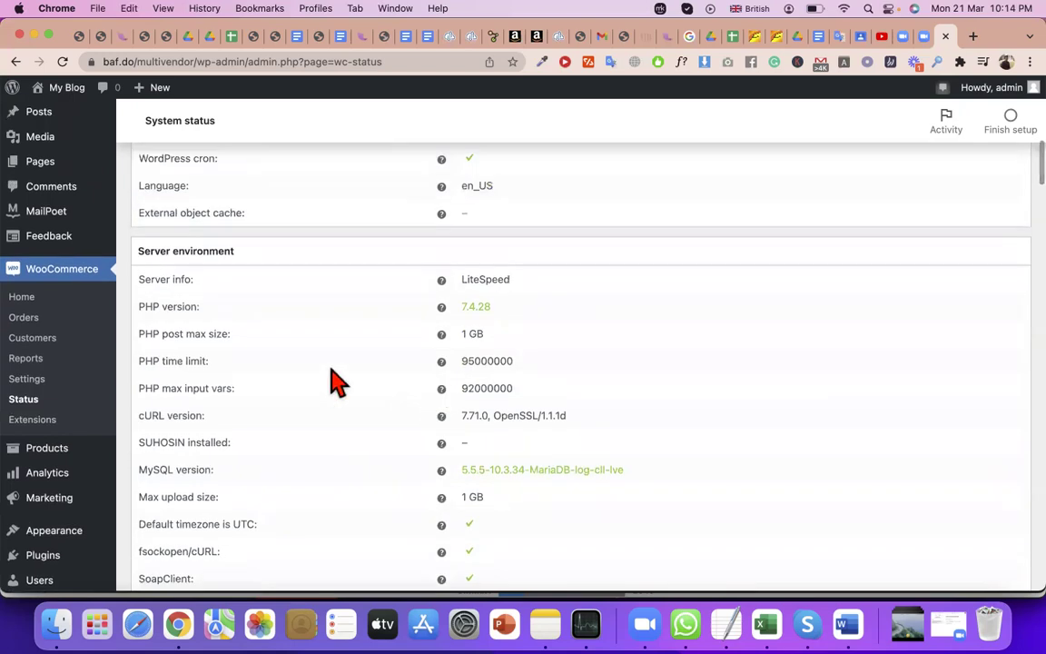
{"action": "triple_click", "coordinate": [201, 334]}
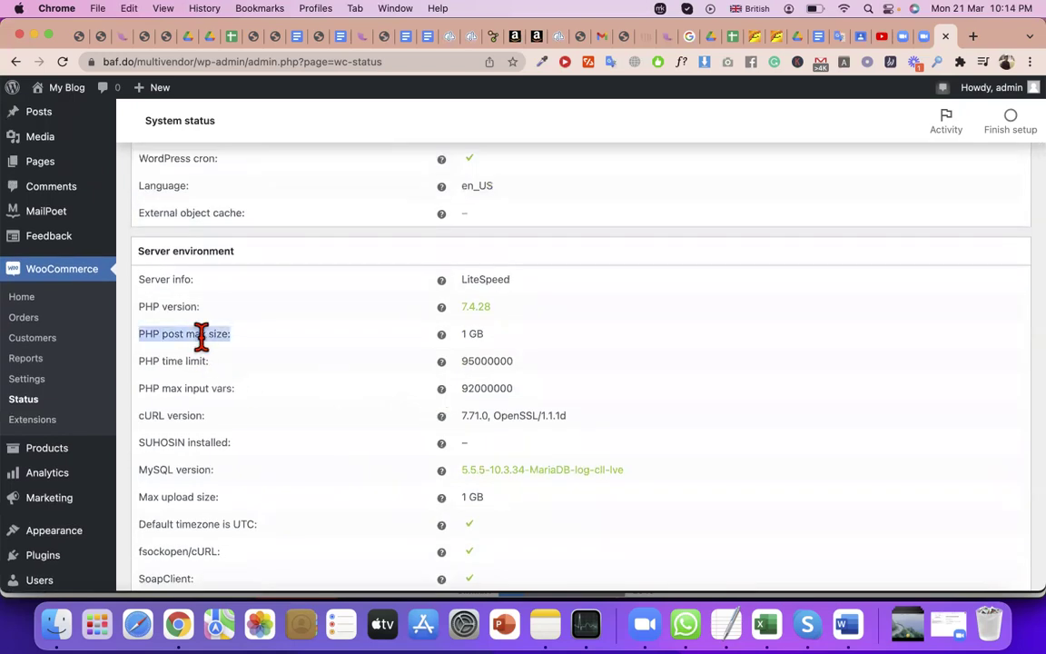
{"action": "triple_click", "coordinate": [469, 334]}
{"action": "scroll", "coordinate": [468, 334], "scroll_direction": "down", "scroll_amount": 1}
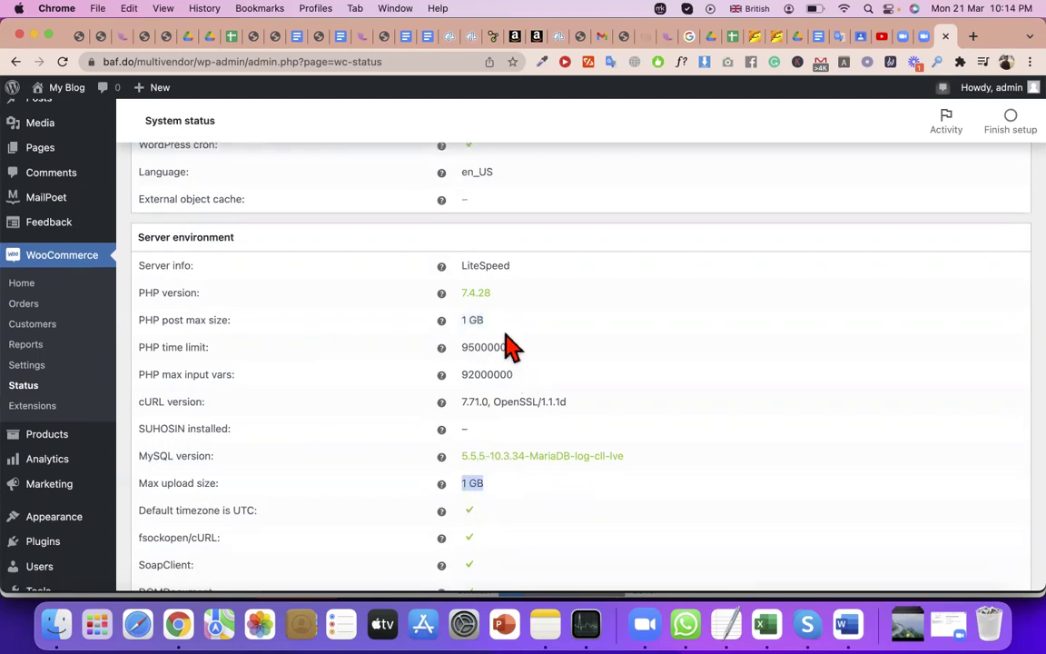
{"action": "scroll", "coordinate": [517, 406], "scroll_direction": "down", "scroll_amount": 4}
{"action": "scroll", "coordinate": [525, 436], "scroll_direction": "down", "scroll_amount": 2}
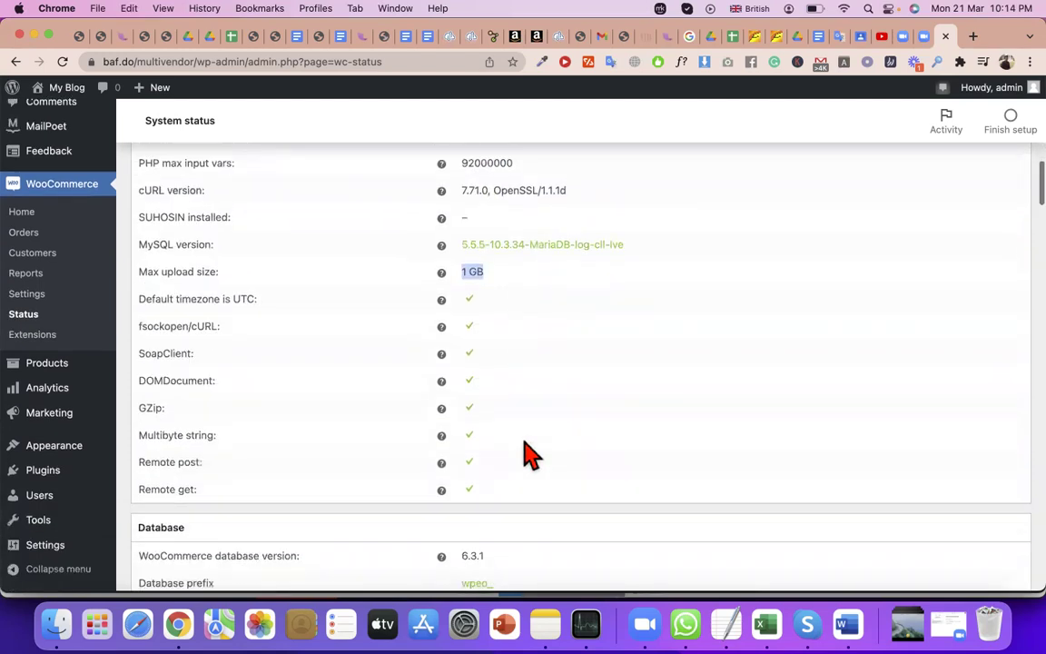
{"action": "scroll", "coordinate": [516, 508], "scroll_direction": "down", "scroll_amount": 1}
{"action": "scroll", "coordinate": [515, 510], "scroll_direction": "down", "scroll_amount": 1}
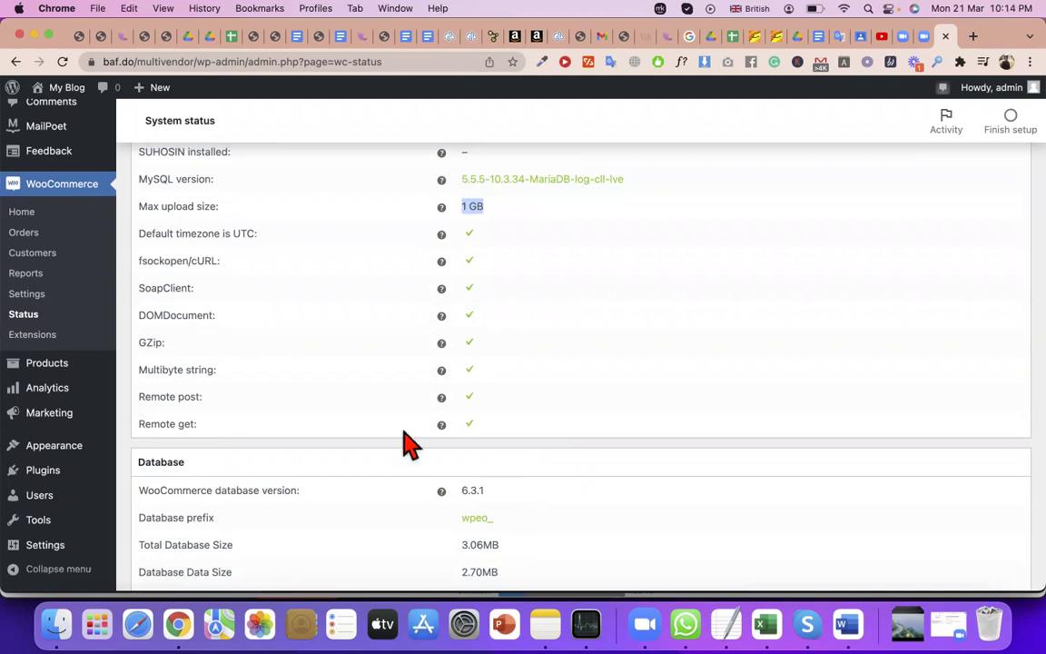
Highlight the DOMDocument entry in the server environment list and open the WooCommerce Extensions page.
{"action": "triple_click", "coordinate": [163, 318]}
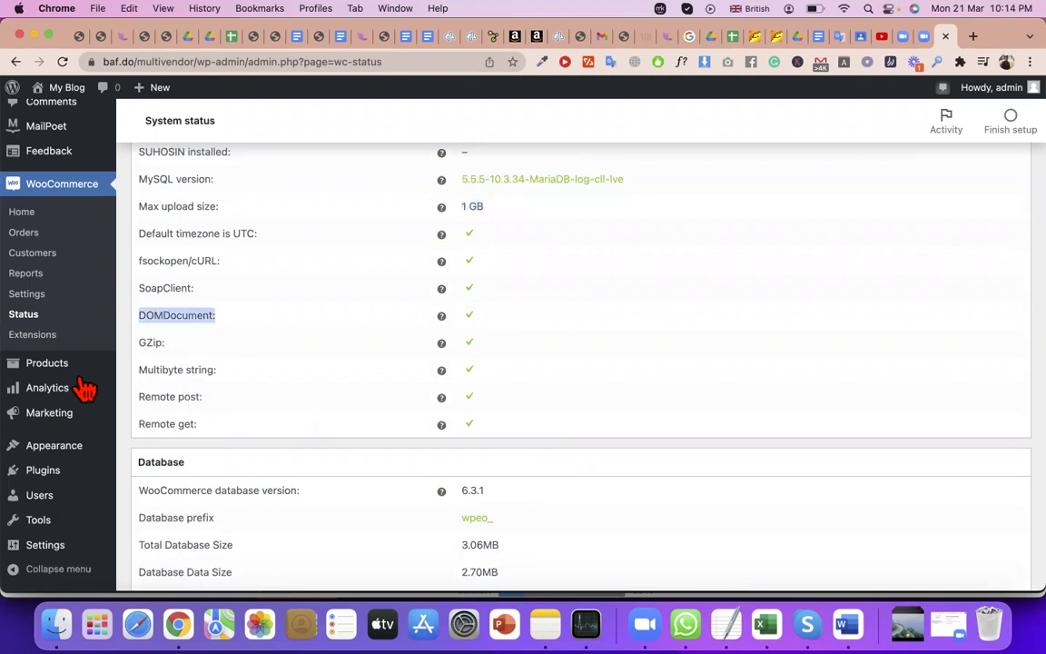
{"action": "left_click", "coordinate": [50, 341]}
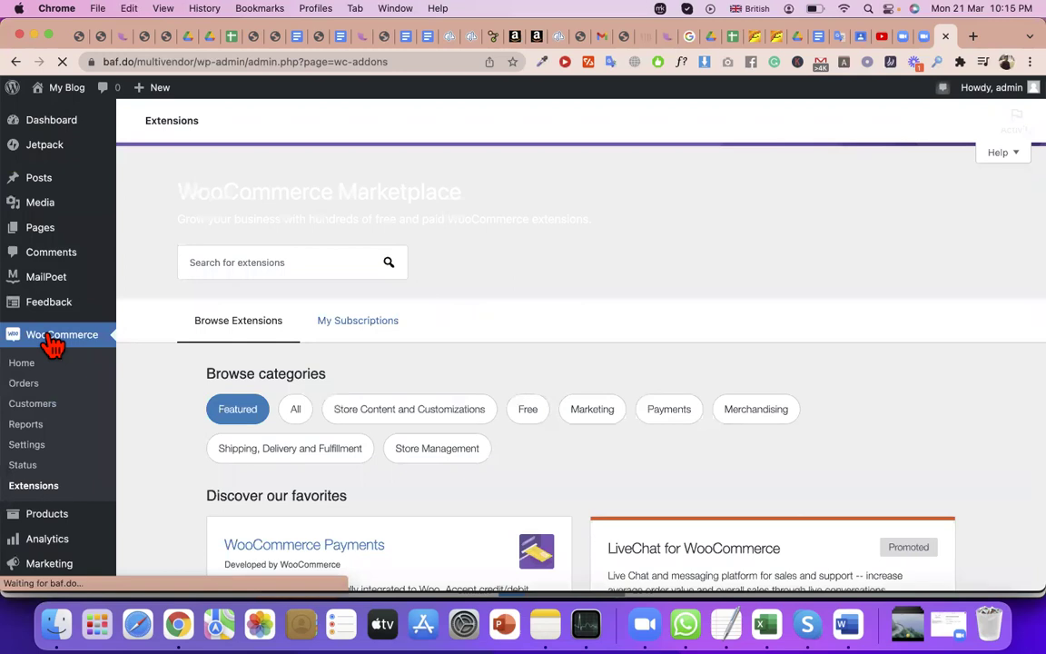
Open woocommerce.com in a new tab and go to its All Extensions page.
{"action": "left_click", "coordinate": [973, 38]}
{"action": "type", "text": "woocommerce.com"}
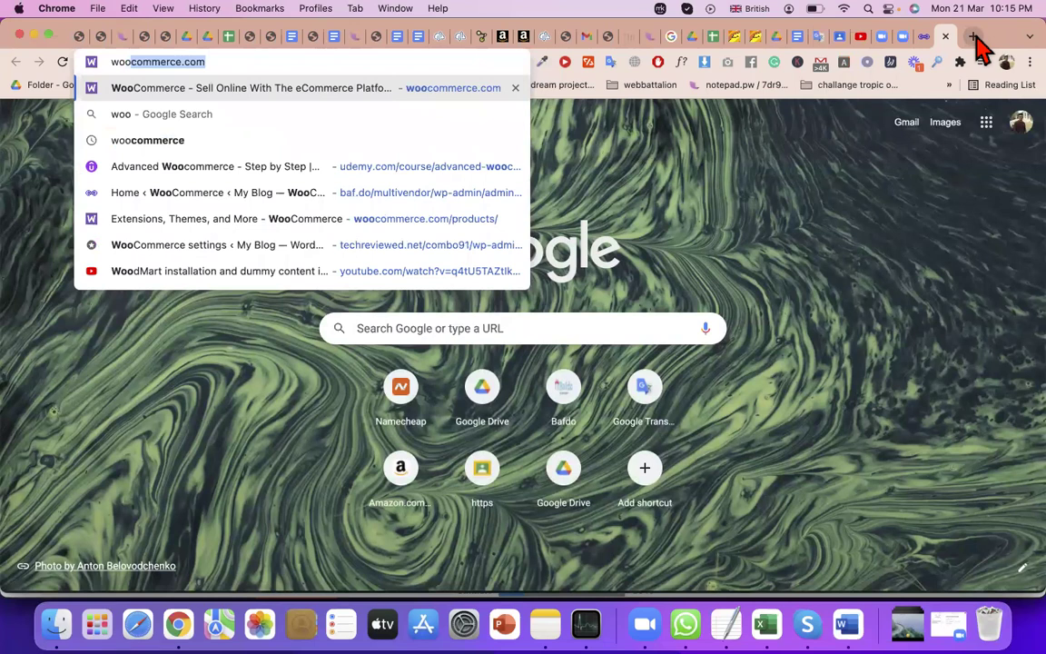
{"action": "key", "text": "Return"}
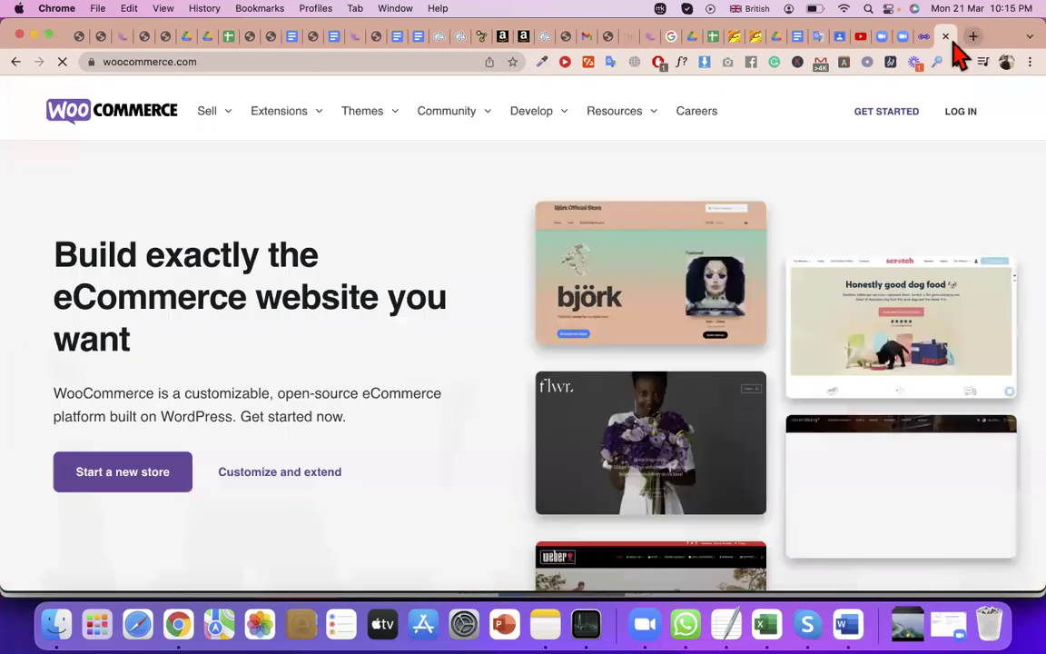
{"action": "mouse_move", "coordinate": [298, 135]}
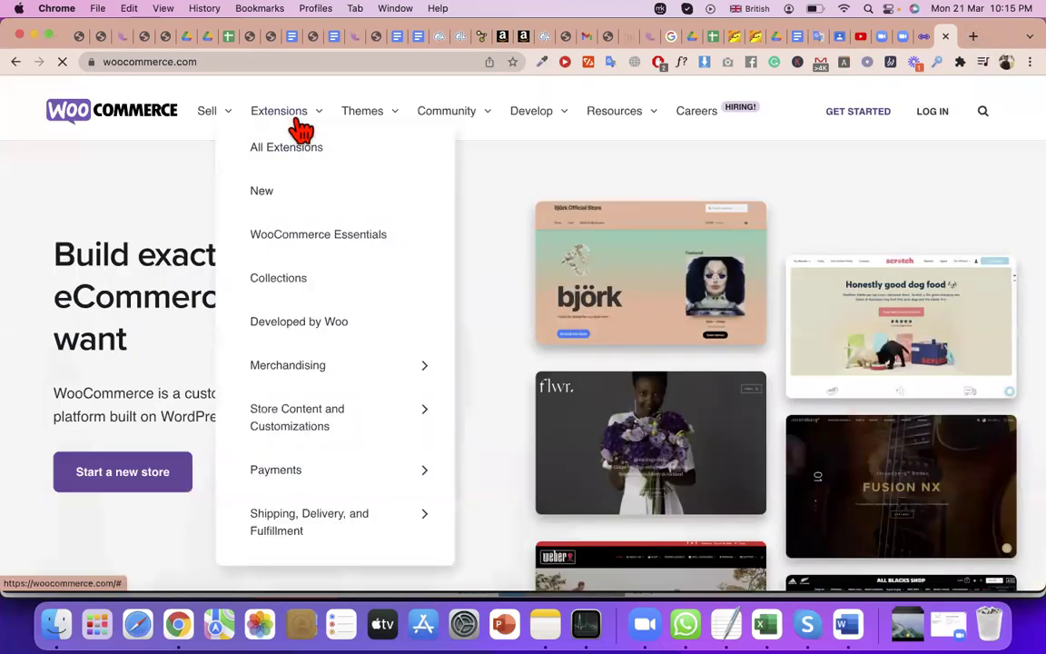
{"action": "left_click", "coordinate": [310, 147]}
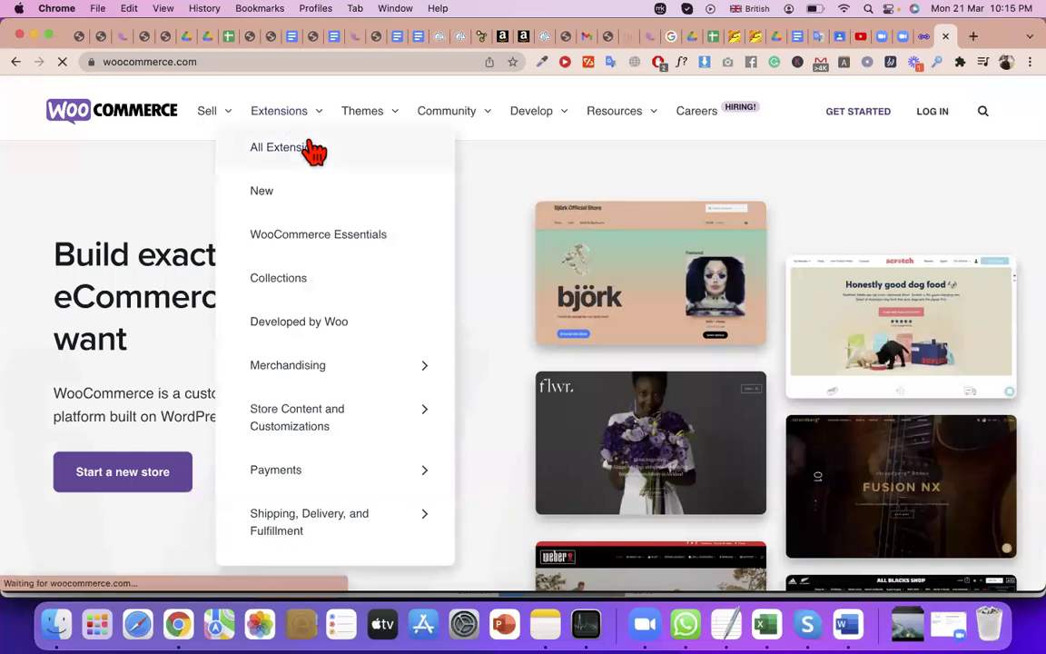
Browse the Extensions Store's favorites, Featured collections and Most popular sections, including Bookings Essentials, Google Analytics and Jetpack.
{"action": "scroll", "coordinate": [383, 317], "scroll_direction": "down", "scroll_amount": 2}
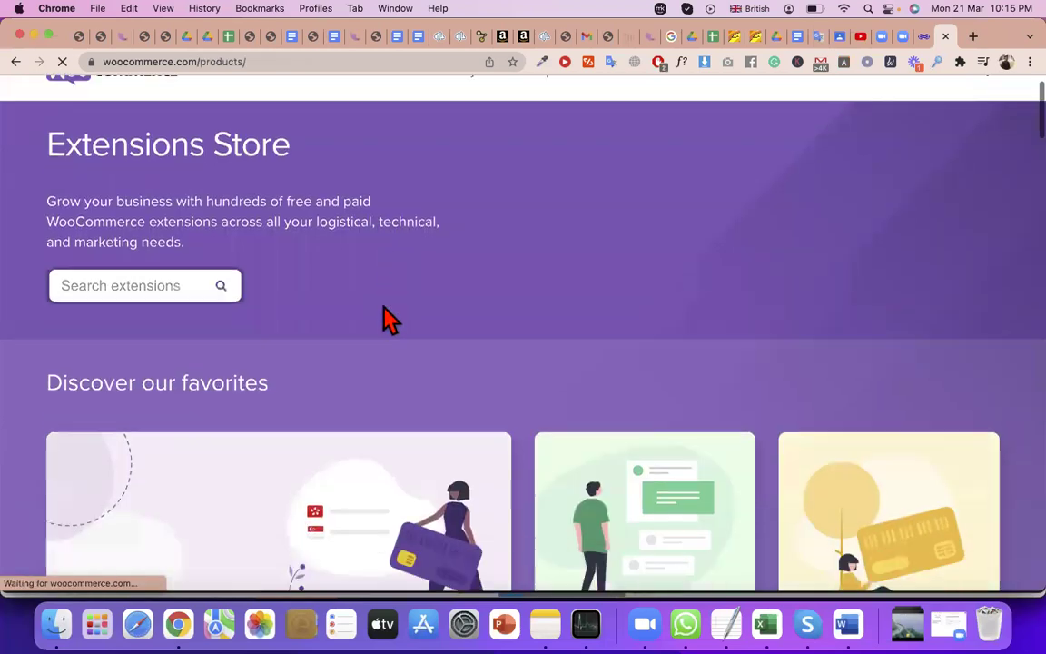
{"action": "scroll", "coordinate": [400, 446], "scroll_direction": "down", "scroll_amount": 6}
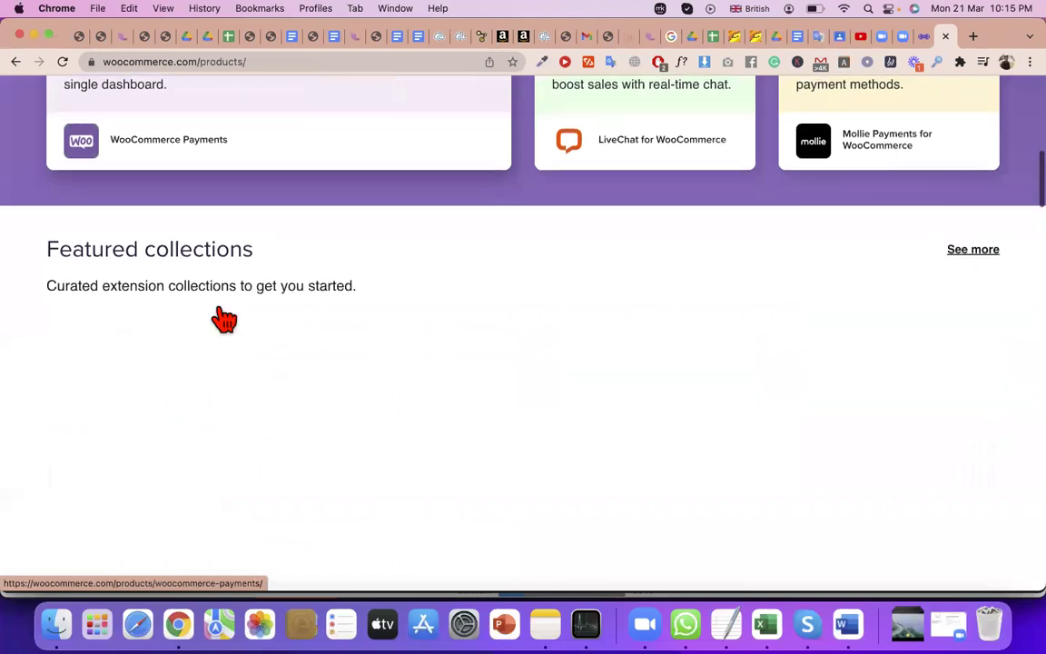
{"action": "scroll", "coordinate": [205, 272], "scroll_direction": "up", "scroll_amount": 1}
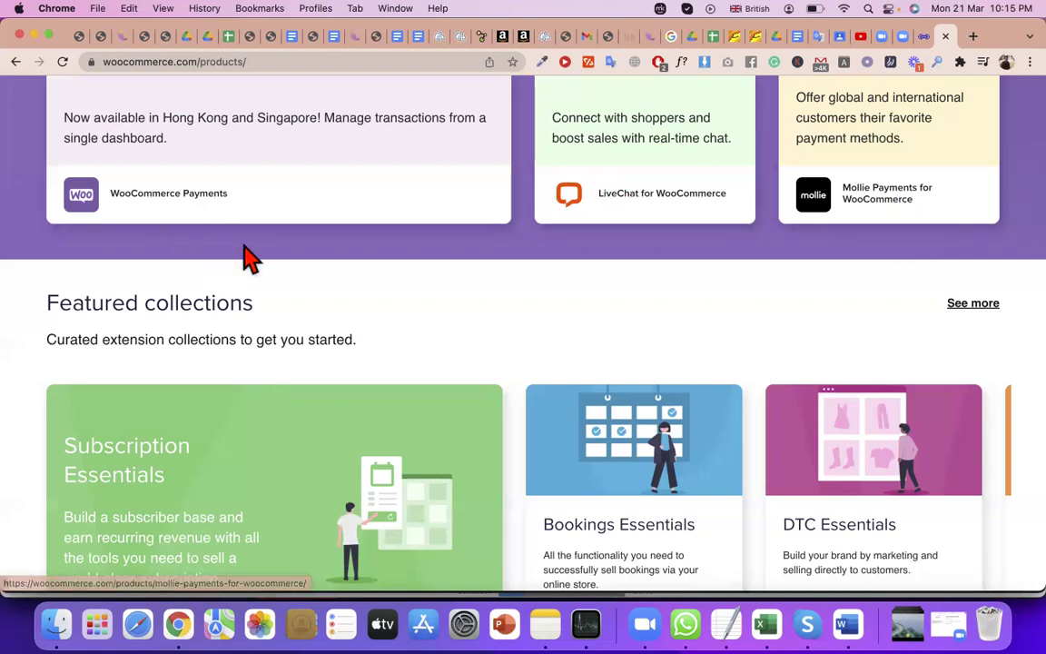
{"action": "scroll", "coordinate": [805, 449], "scroll_direction": "down", "scroll_amount": 2}
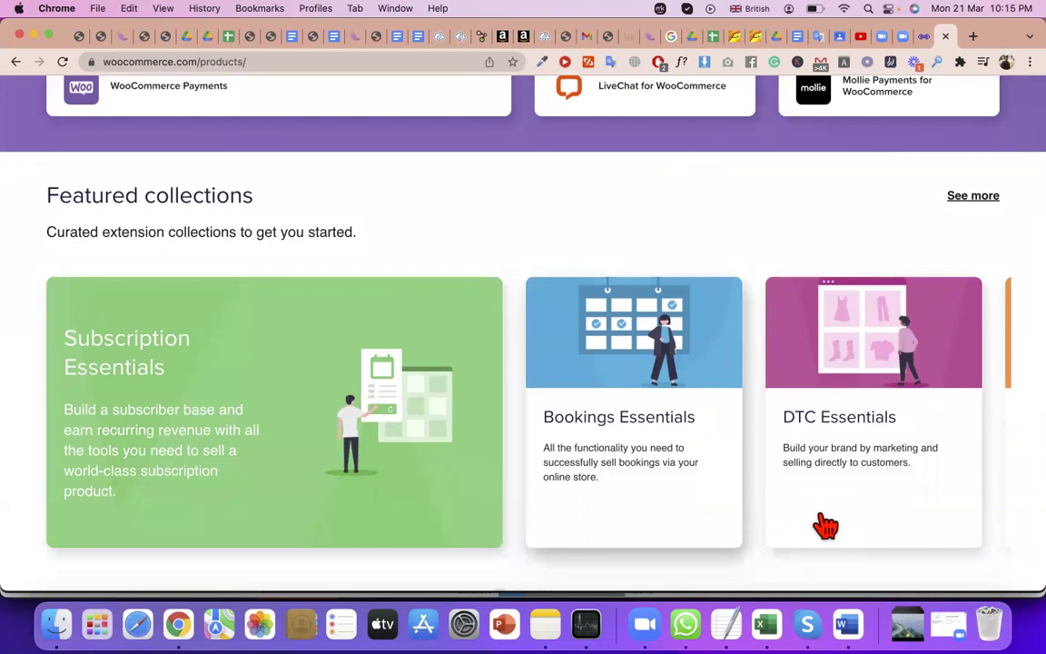
{"action": "scroll", "coordinate": [882, 383], "scroll_direction": "down", "scroll_amount": 5}
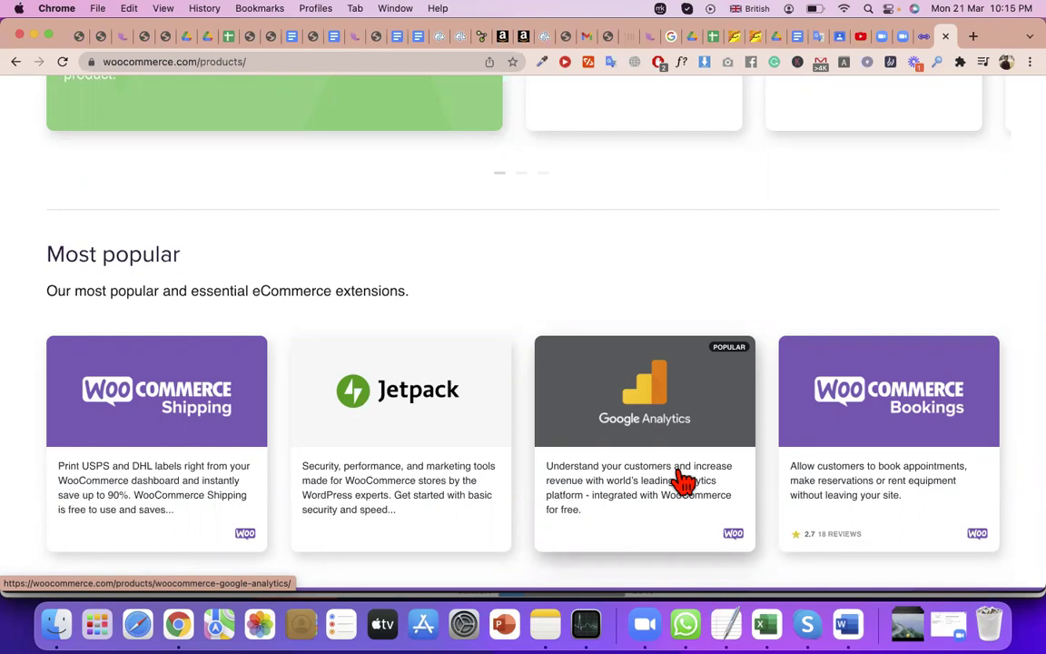
{"action": "scroll", "coordinate": [683, 481], "scroll_direction": "up", "scroll_amount": 3}
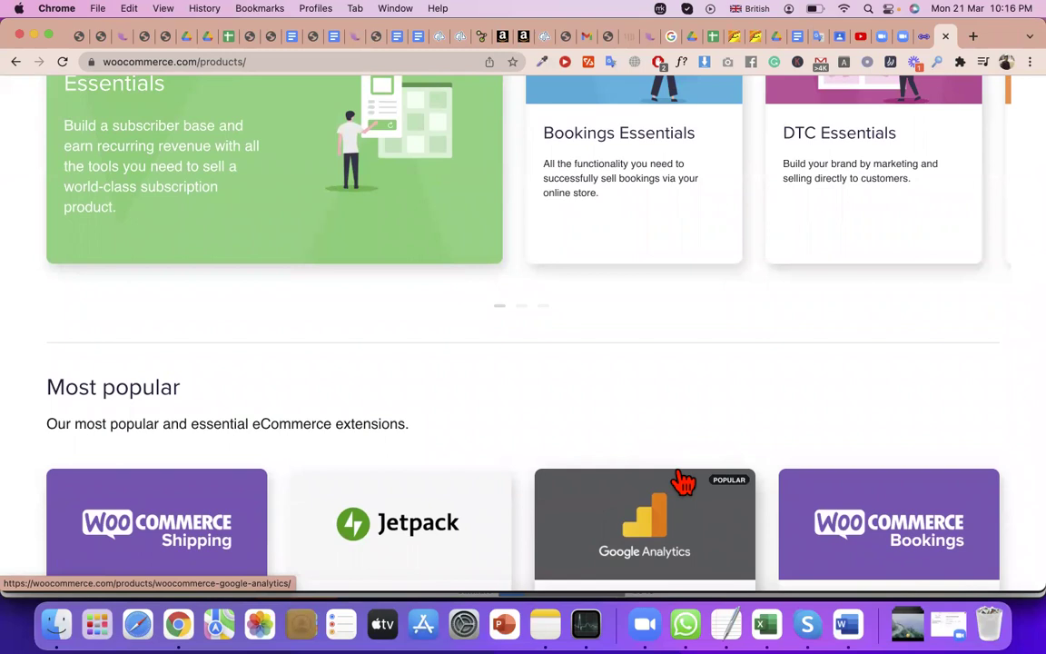
{"action": "scroll", "coordinate": [682, 482], "scroll_direction": "down", "scroll_amount": 4}
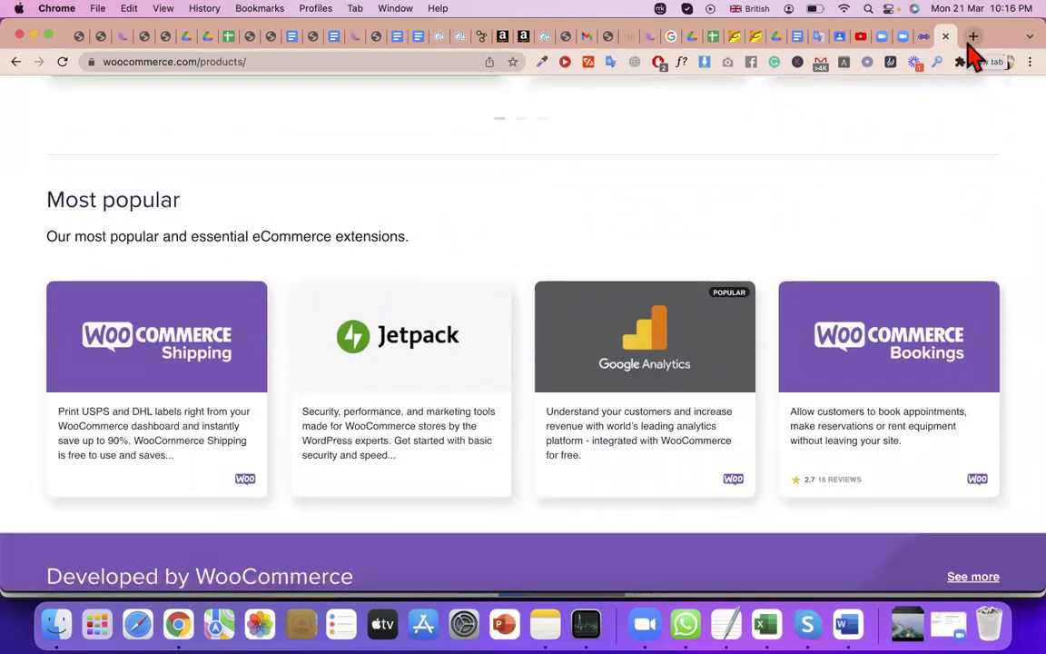
Search Google for "wordpress free plugins" in a new tab.
{"action": "left_click", "coordinate": [970, 45]}
{"action": "type", "text": "wordpres"}
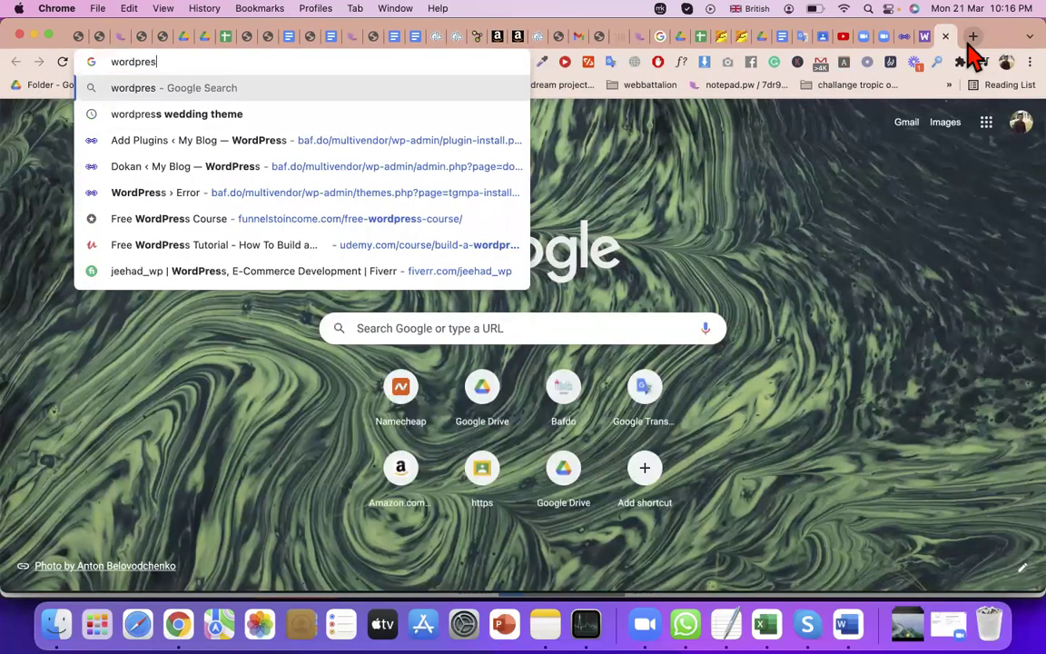
{"action": "type", "text": "s free plugin"}
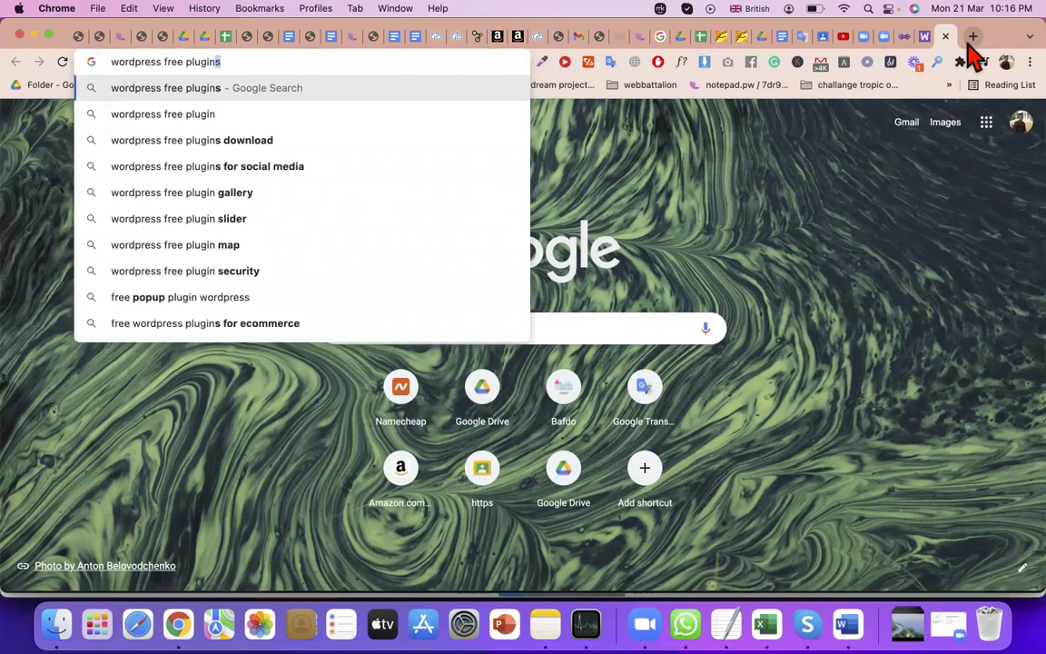
{"action": "key", "text": "Return"}
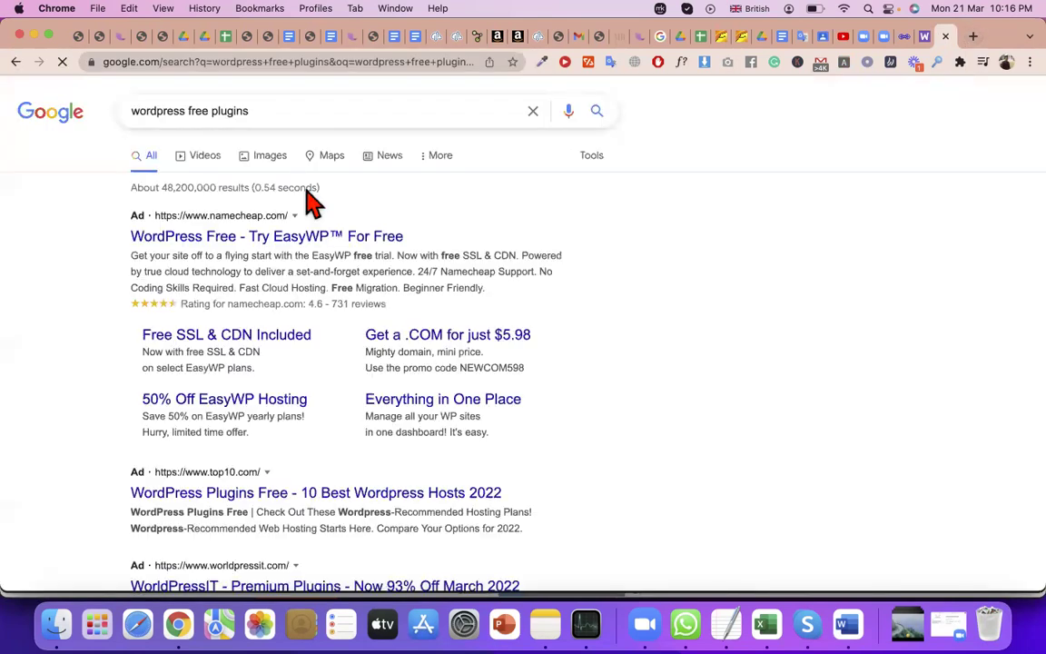
Open the "Plugins - WordPress.org" search result and look over the Block-Enabled Plugins section.
{"action": "scroll", "coordinate": [249, 481], "scroll_direction": "down", "scroll_amount": 6}
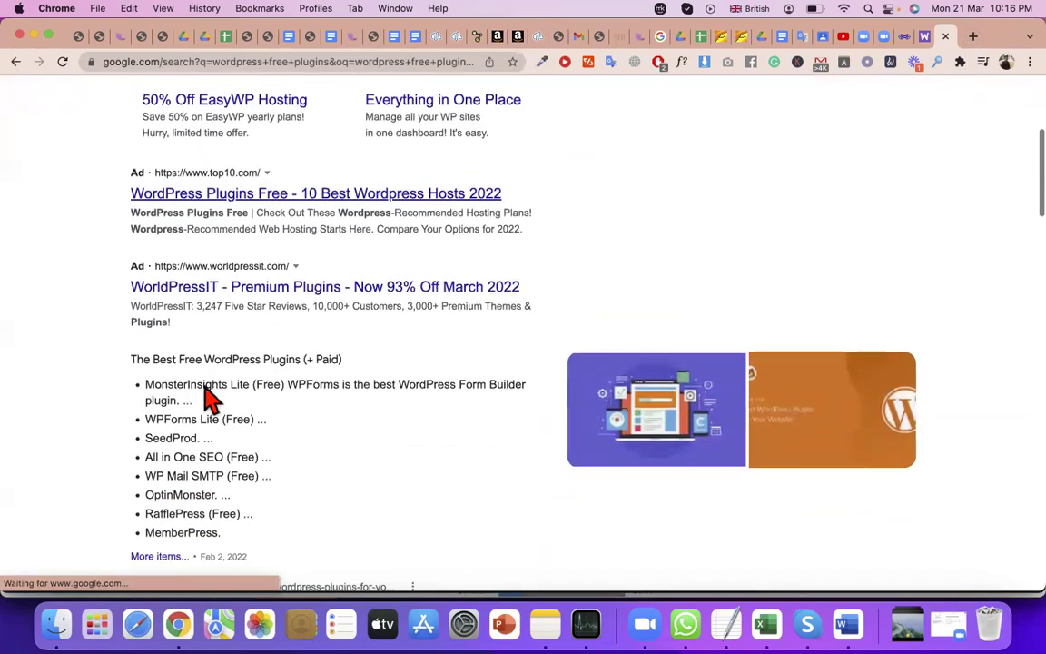
{"action": "scroll", "coordinate": [173, 340], "scroll_direction": "down", "scroll_amount": 10}
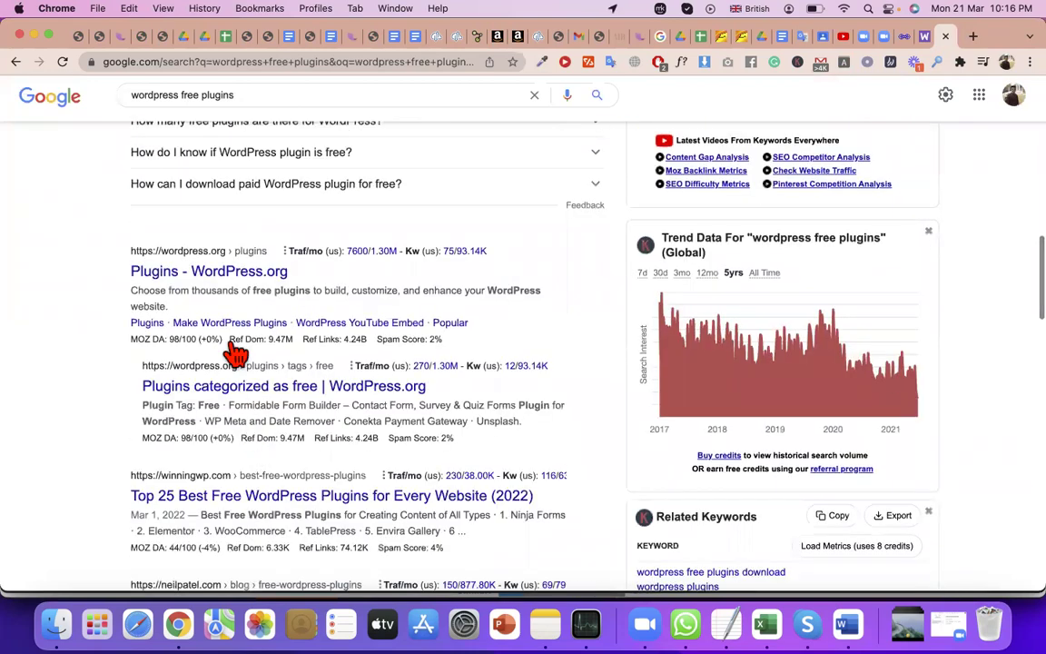
{"action": "left_click", "coordinate": [241, 278]}
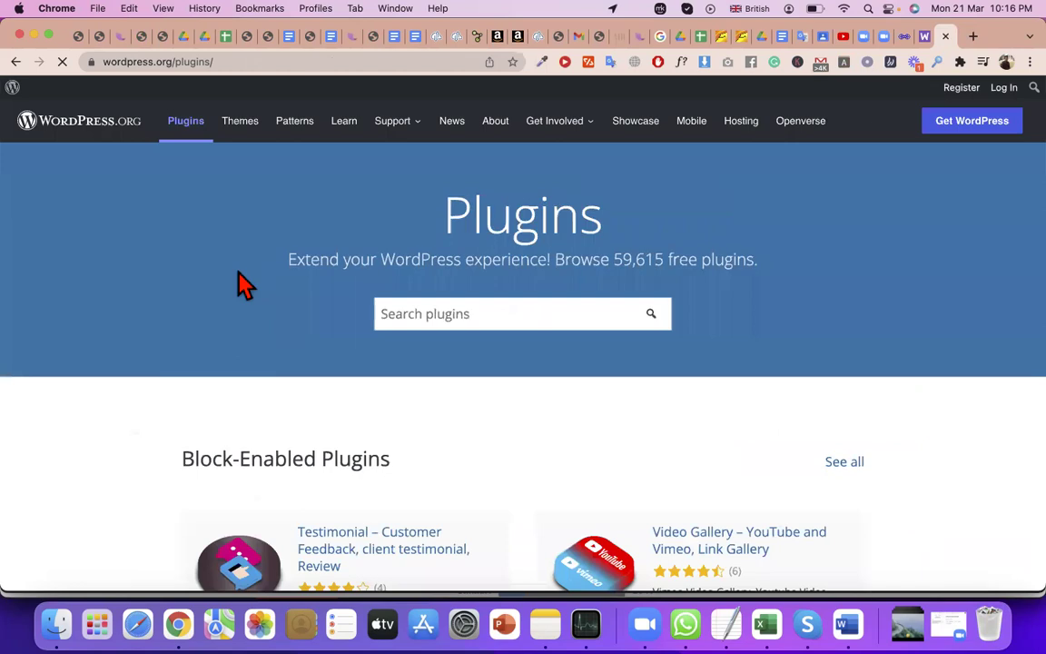
{"action": "scroll", "coordinate": [239, 276], "scroll_direction": "down", "scroll_amount": 3}
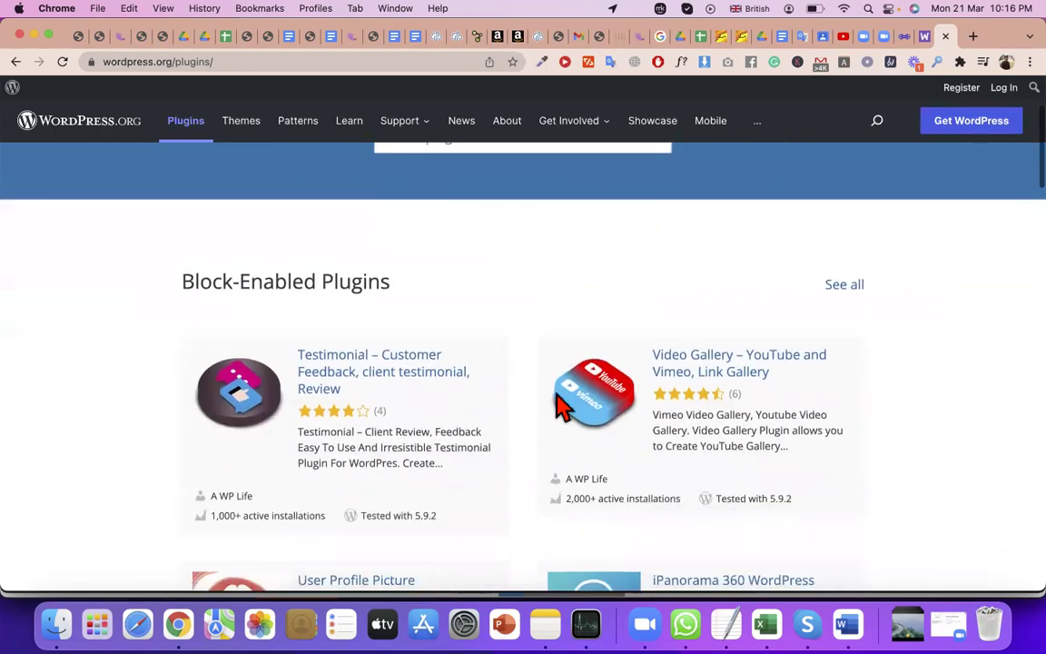
Return to the WooCommerce Extensions Store tab and review the Most popular and Featured collections cards.
{"action": "left_click", "coordinate": [923, 37]}
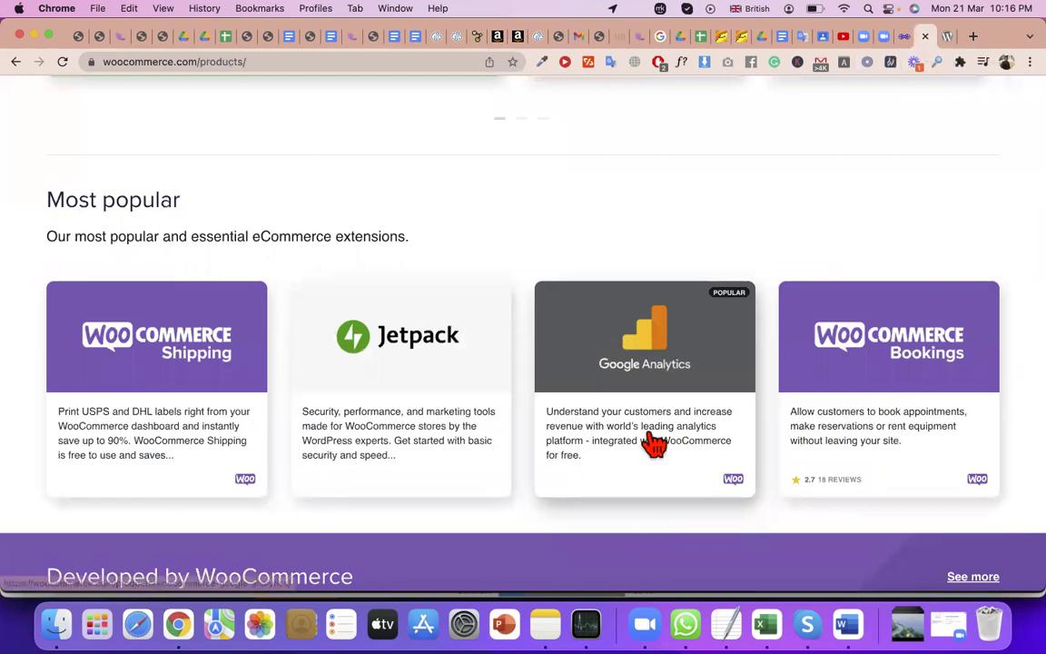
{"action": "scroll", "coordinate": [654, 444], "scroll_direction": "up", "scroll_amount": 5}
{"action": "scroll", "coordinate": [653, 444], "scroll_direction": "up", "scroll_amount": 1}
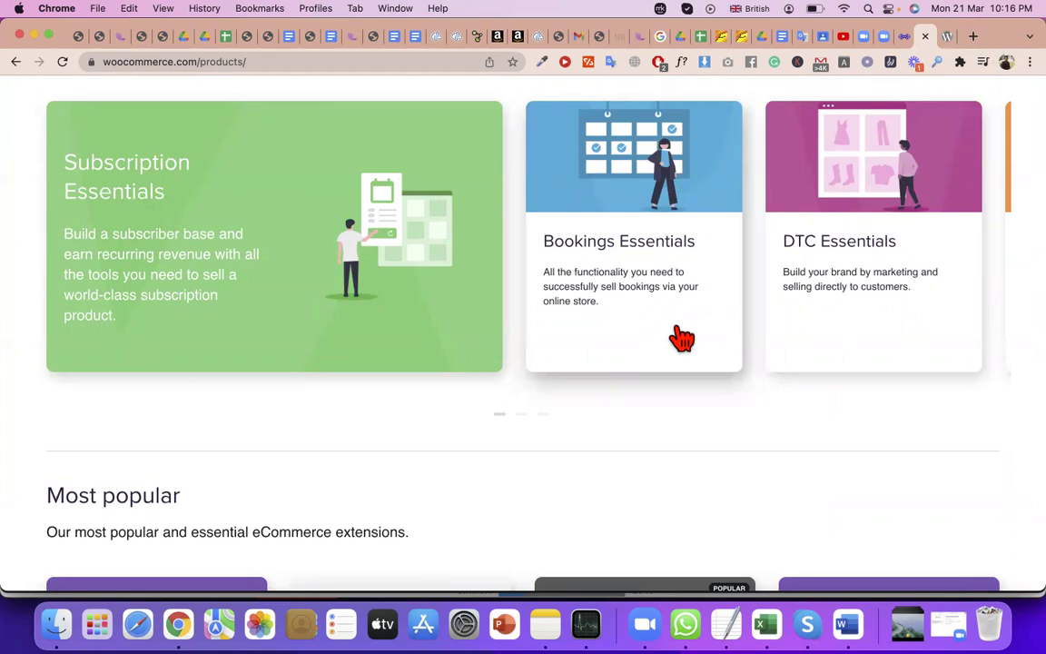
Return to the site's WooCommerce Marketplace page and review the favorite and most popular extensions down to WooCommerce Google Analytics.
{"action": "left_click", "coordinate": [904, 36]}
{"action": "left_click", "coordinate": [904, 36]}
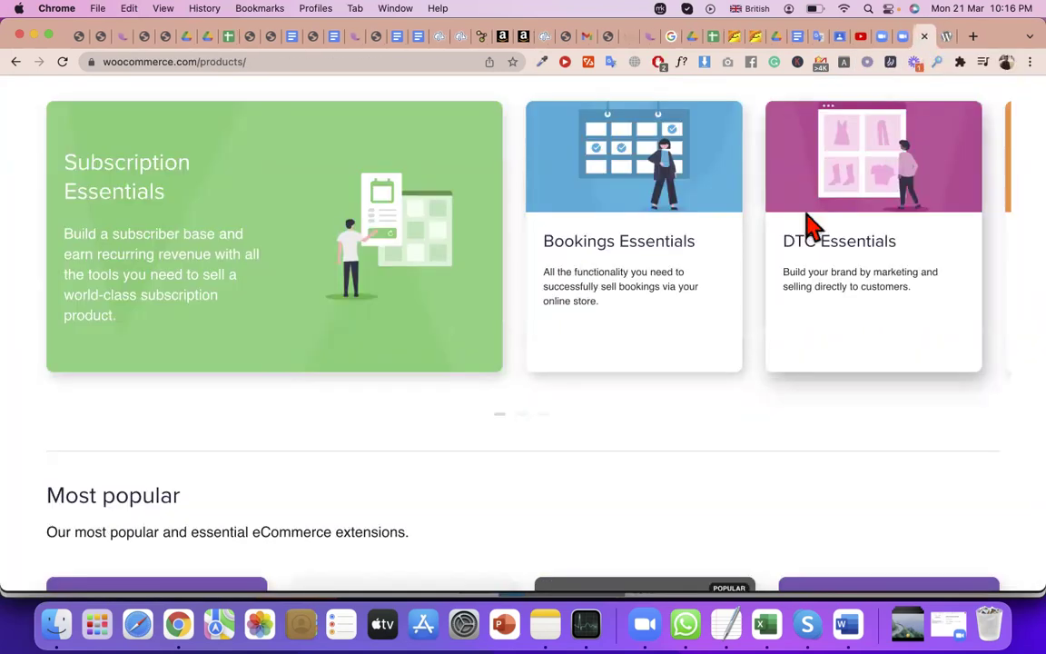
{"action": "key", "text": "super+shift+t"}
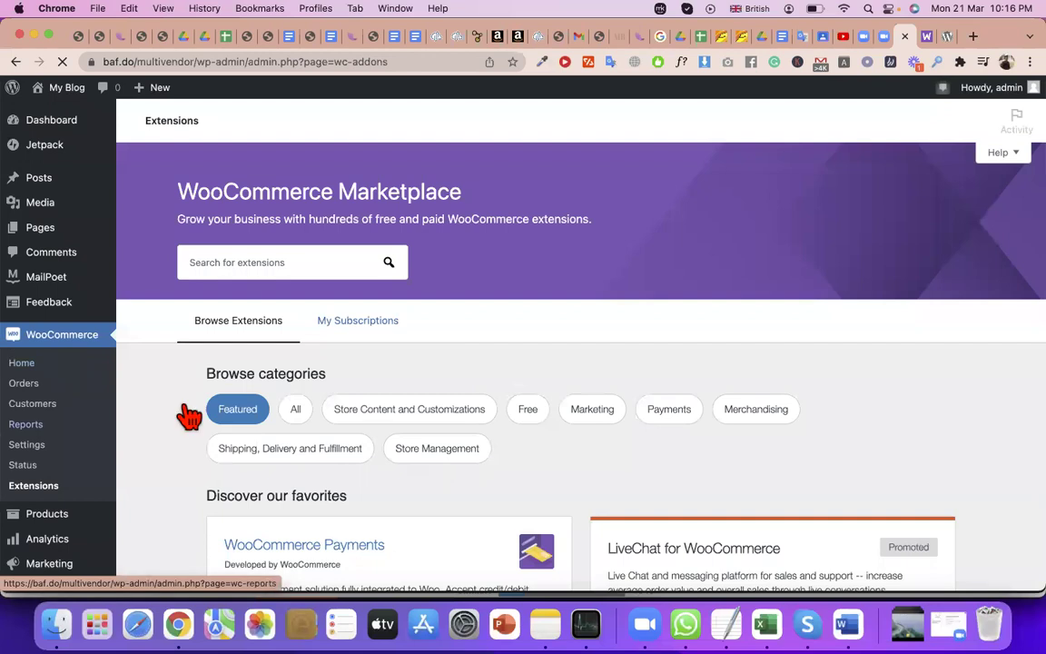
{"action": "scroll", "coordinate": [312, 445], "scroll_direction": "down", "scroll_amount": 3}
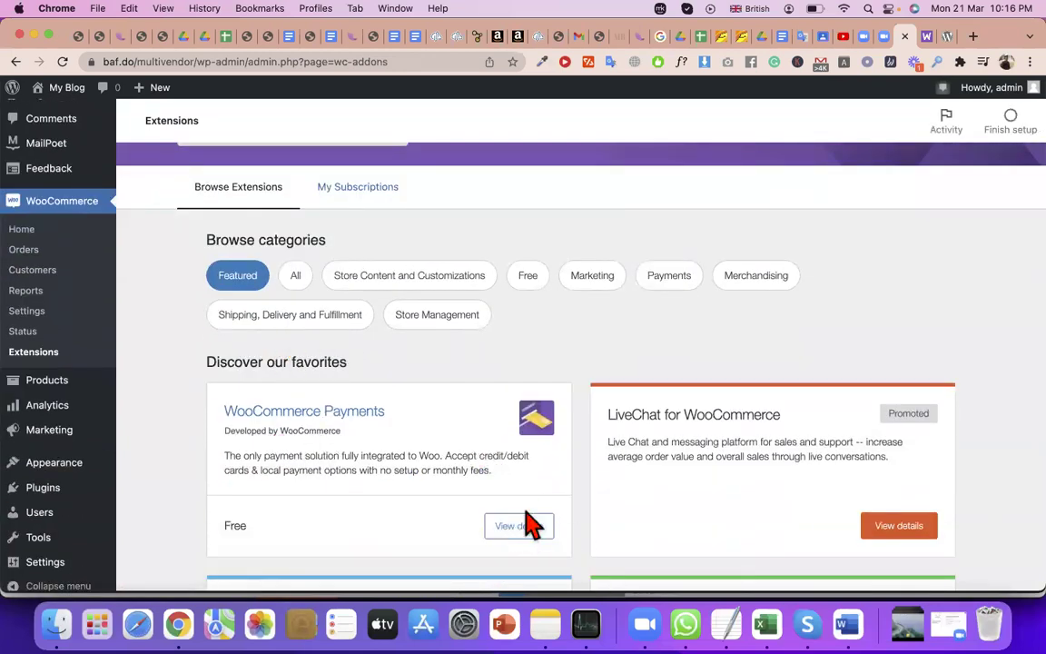
{"action": "scroll", "coordinate": [517, 524], "scroll_direction": "down", "scroll_amount": 1}
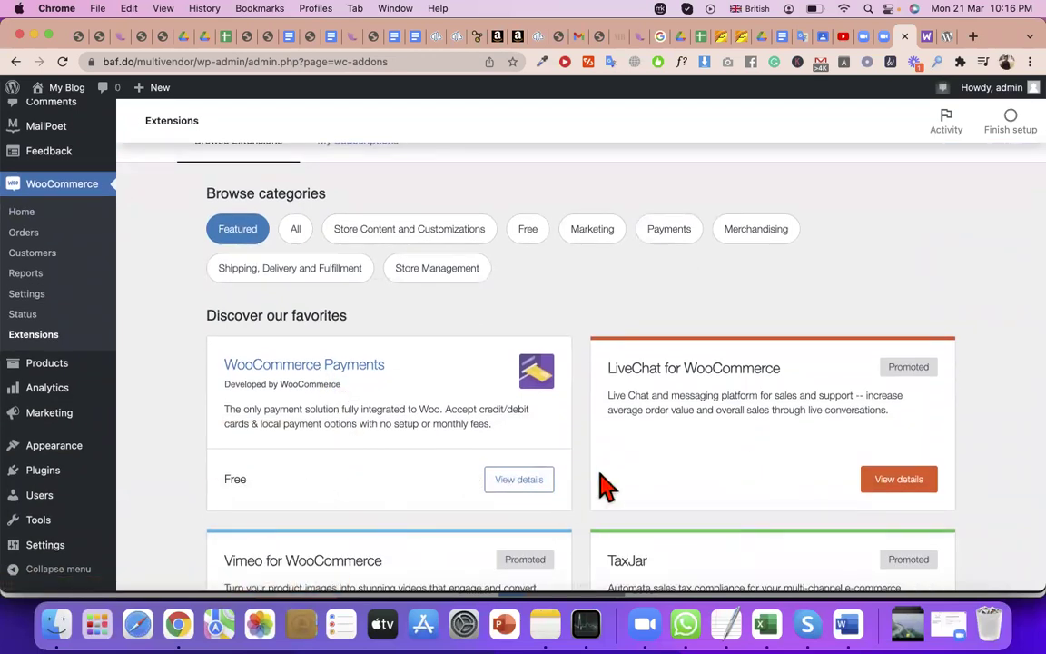
{"action": "scroll", "coordinate": [549, 479], "scroll_direction": "down", "scroll_amount": 1}
{"action": "scroll", "coordinate": [594, 550], "scroll_direction": "down", "scroll_amount": 4}
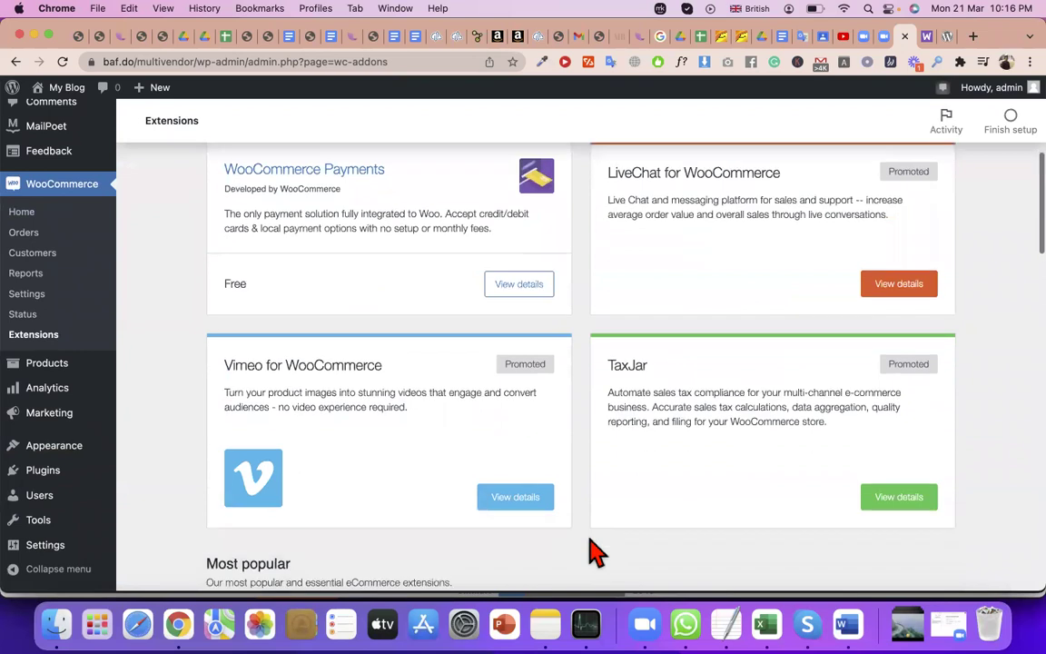
{"action": "scroll", "coordinate": [595, 549], "scroll_direction": "down", "scroll_amount": 2}
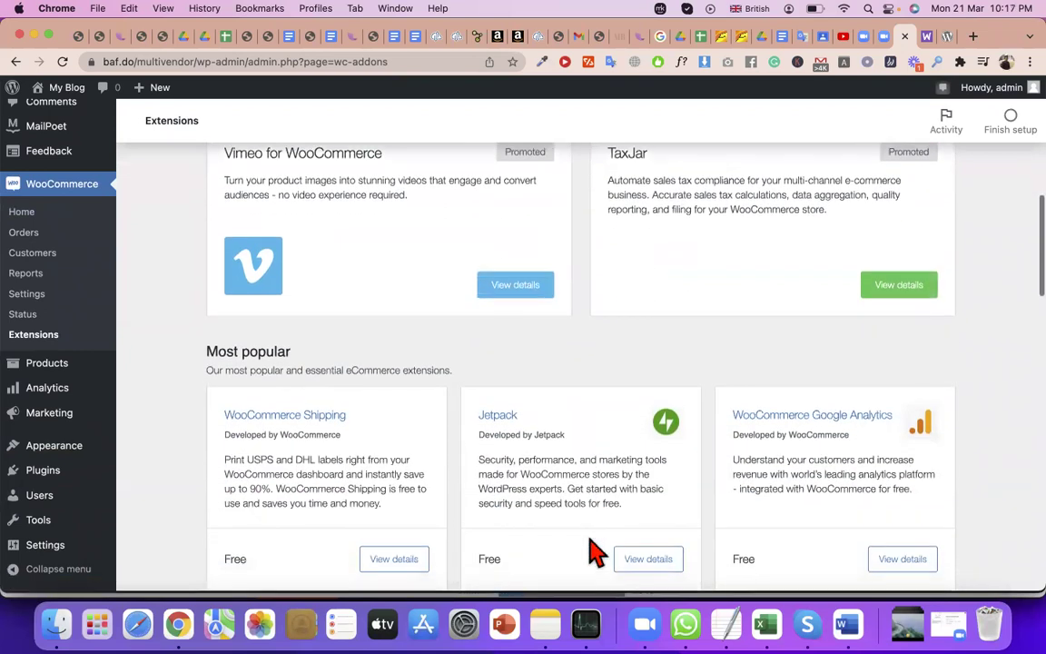
{"action": "double_click", "coordinate": [797, 474]}
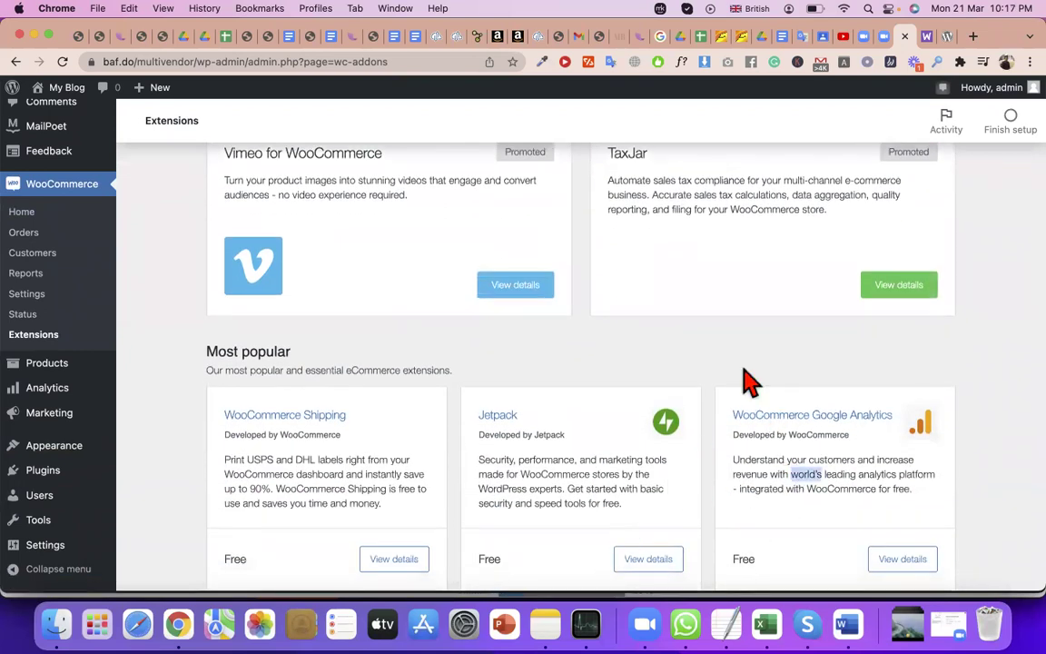
Open the CodemanBD Vault Request Form at cutt.ly/cmbdvault in a new tab.
{"action": "left_click", "coordinate": [973, 37]}
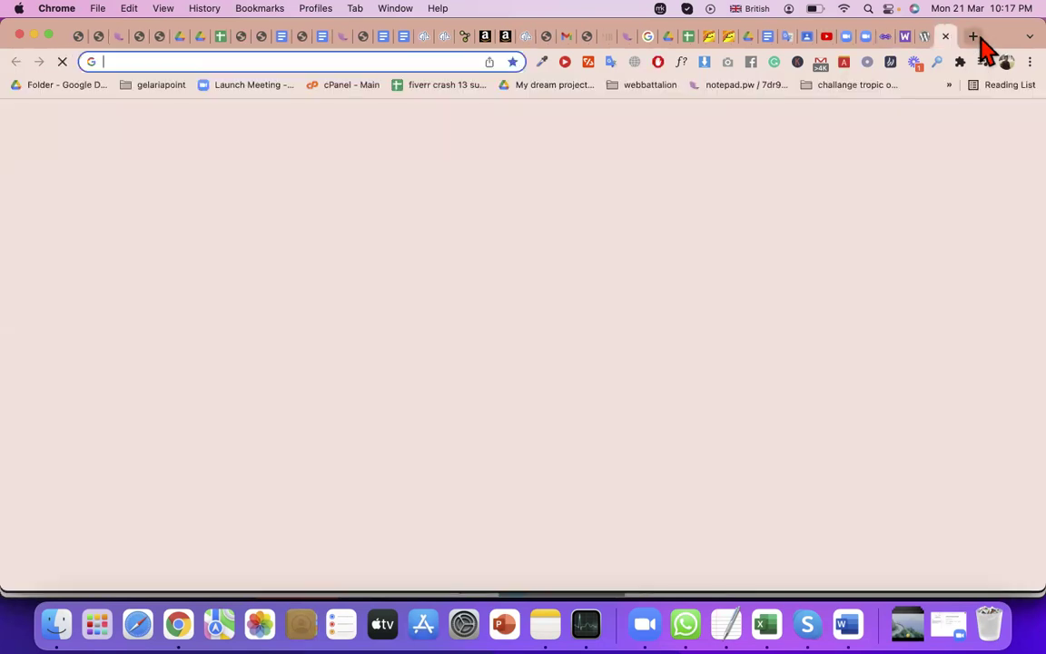
{"action": "type", "text": "cutt"}
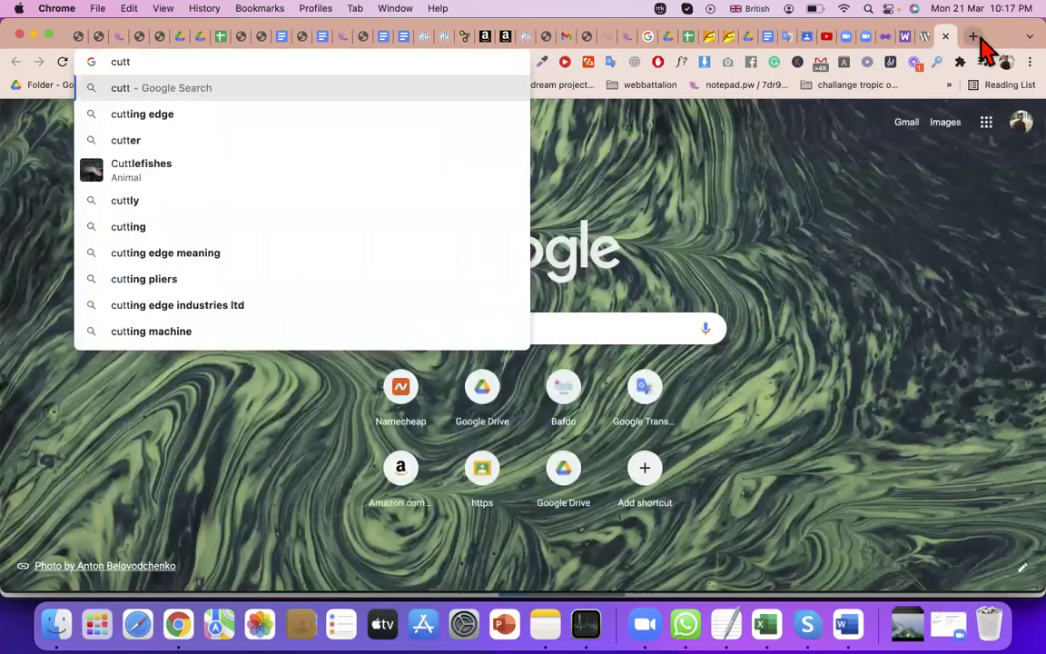
{"action": "type", "text": ".ly.com"}
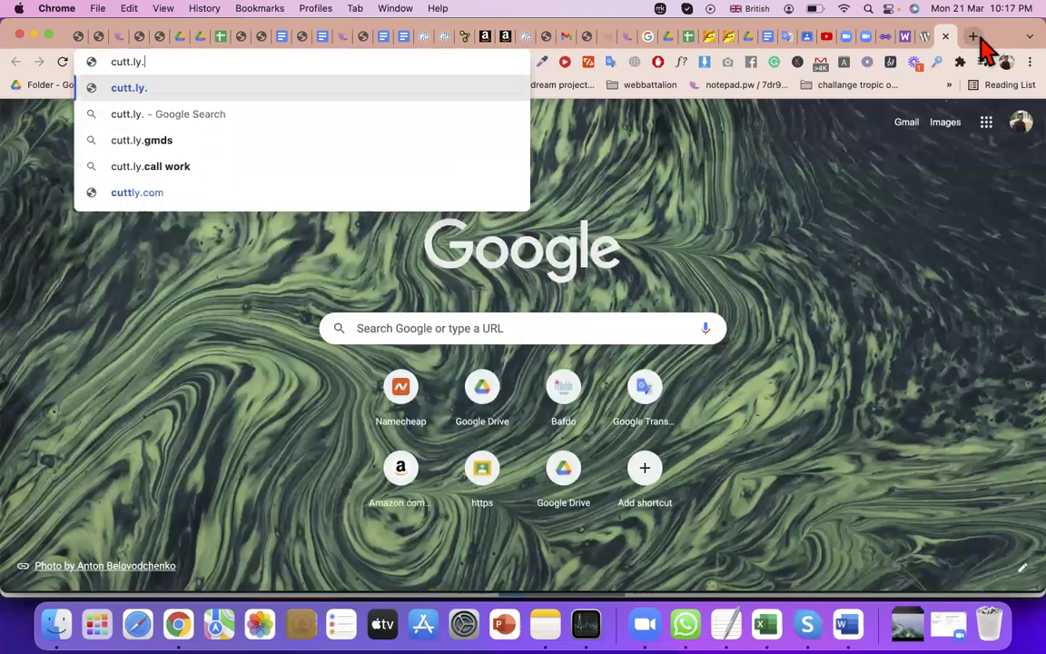
{"action": "key", "text": "BackSpace"}
{"action": "key", "text": "BackSpace"}
{"action": "key", "text": "BackSpace"}
{"action": "key", "text": "BackSpace"}
{"action": "type", "text": "/"}
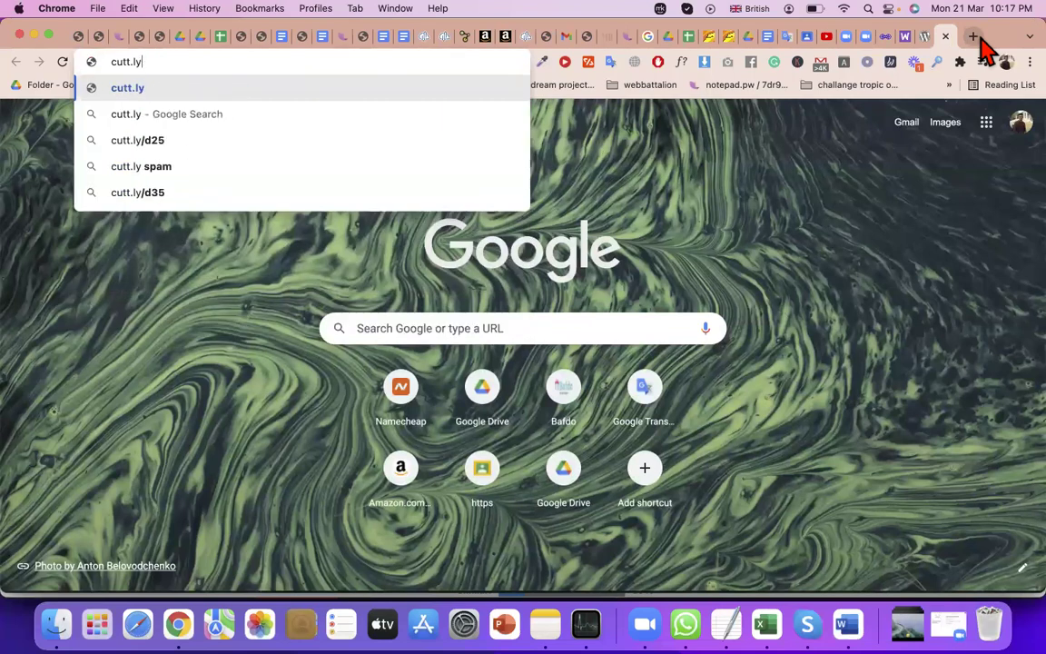
{"action": "type", "text": "bm"}
{"action": "key", "text": "BackSpace"}
{"action": "key", "text": "BackSpace"}
{"action": "type", "text": "cmbdvault"}
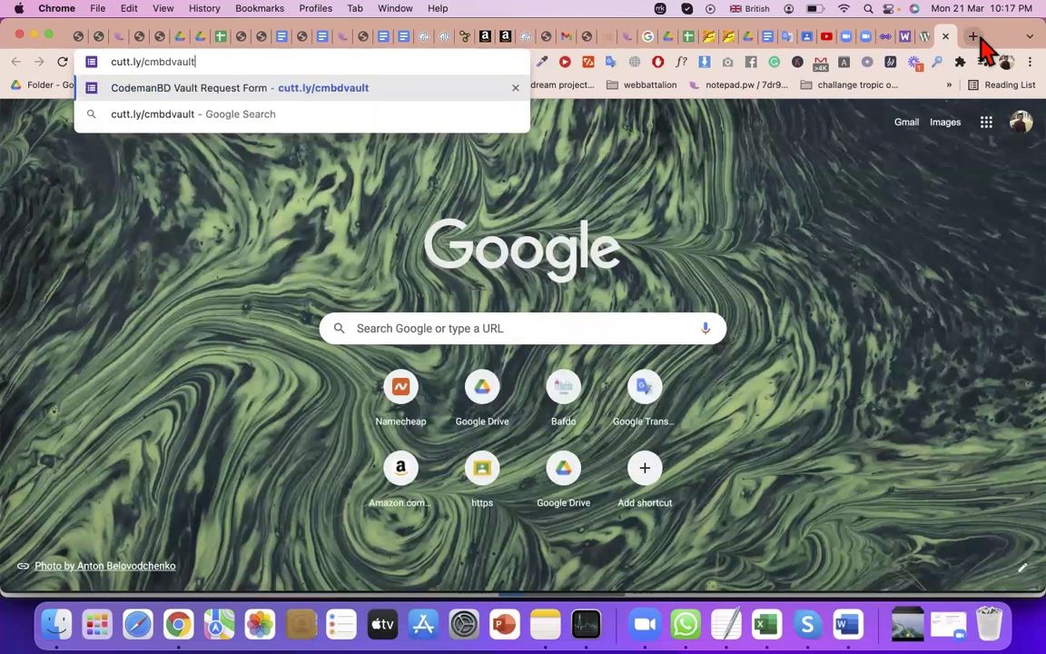
{"action": "key", "text": "Return"}
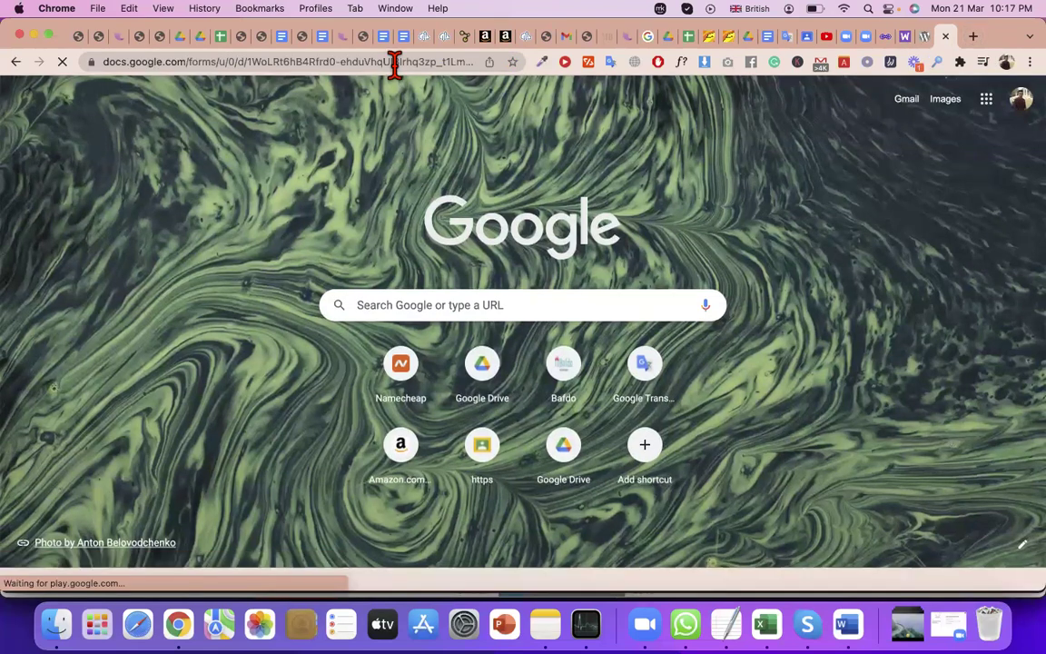
Examine the CodemanBD Vault Request Form's questions down to the required content link.
{"action": "scroll", "coordinate": [395, 308], "scroll_direction": "down", "scroll_amount": 15}
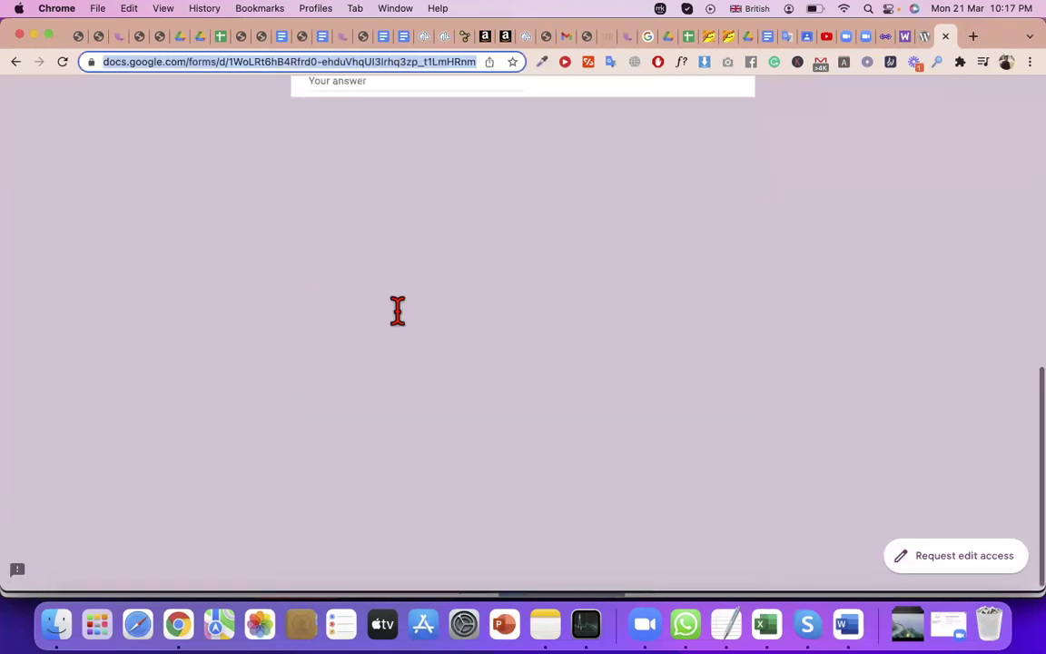
{"action": "left_click", "coordinate": [193, 63]}
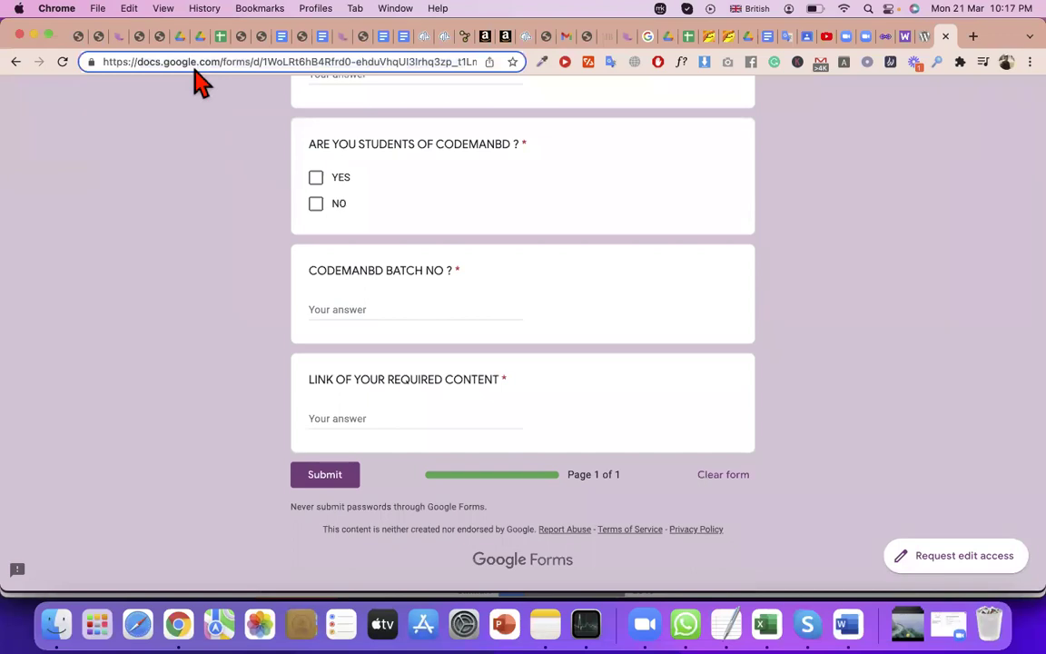
{"action": "triple_click", "coordinate": [188, 63]}
{"action": "type", "text": "cu"}
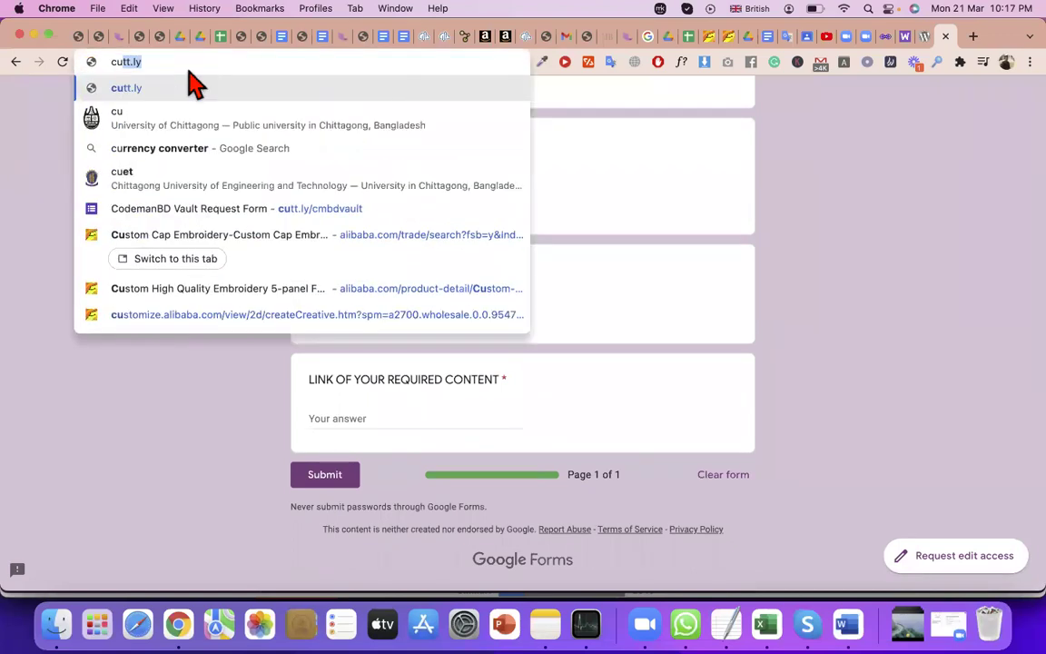
{"action": "key", "text": "Down"}
{"action": "key", "text": "Down"}
{"action": "key", "text": "Down"}
{"action": "key", "text": "super+a"}
{"action": "key", "text": "BackSpace"}
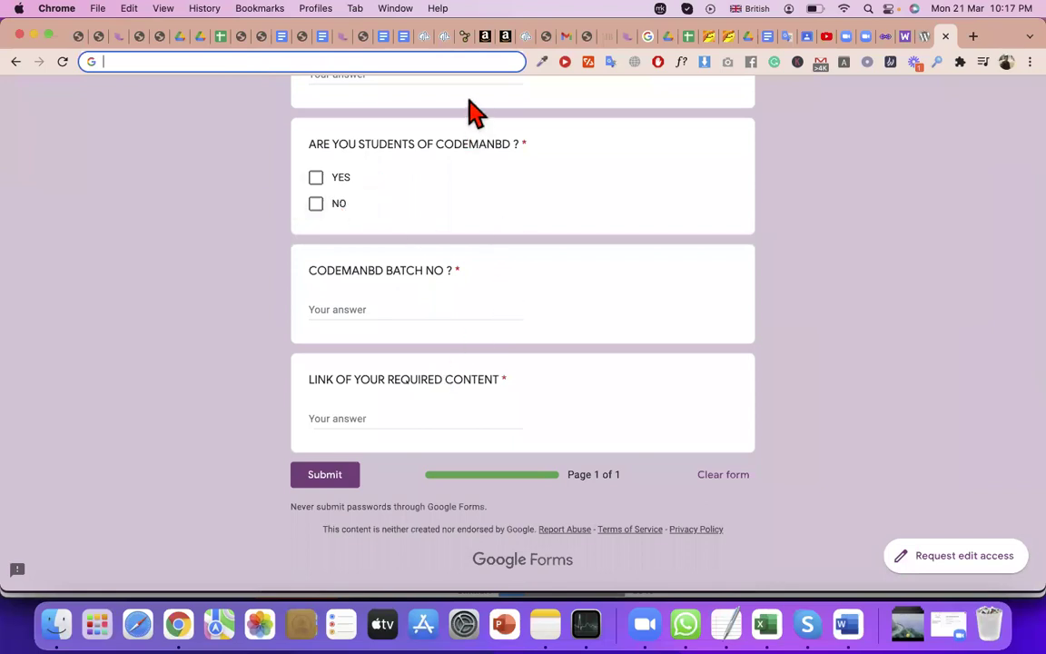
Look back over the request form's fields up to its title and close the form's tab.
{"action": "scroll", "coordinate": [698, 122], "scroll_direction": "up", "scroll_amount": 5}
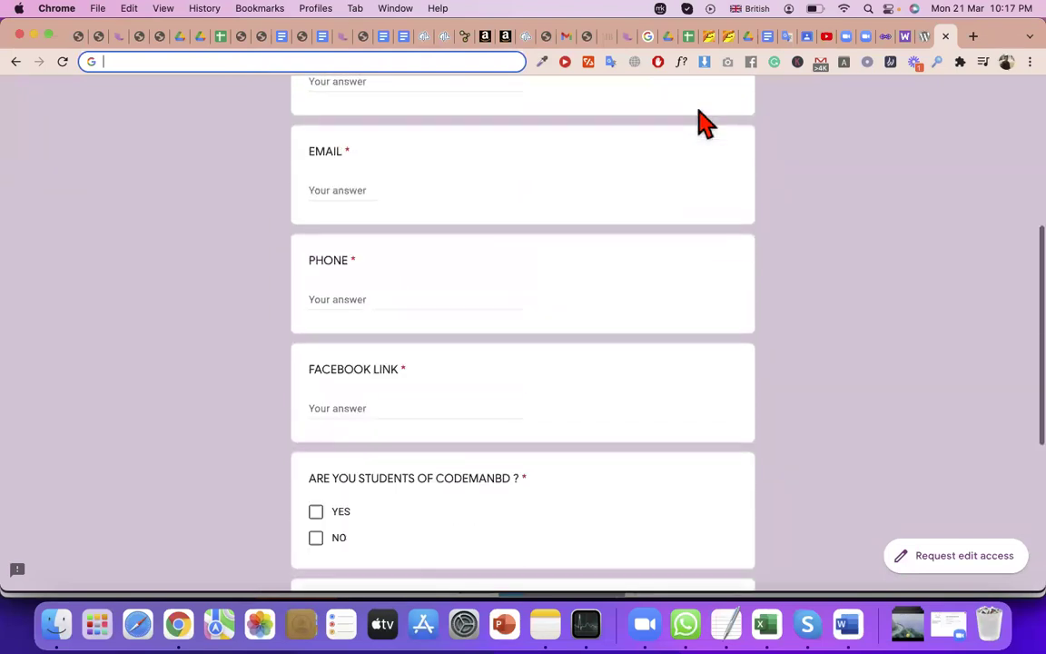
{"action": "scroll", "coordinate": [717, 155], "scroll_direction": "up", "scroll_amount": 5}
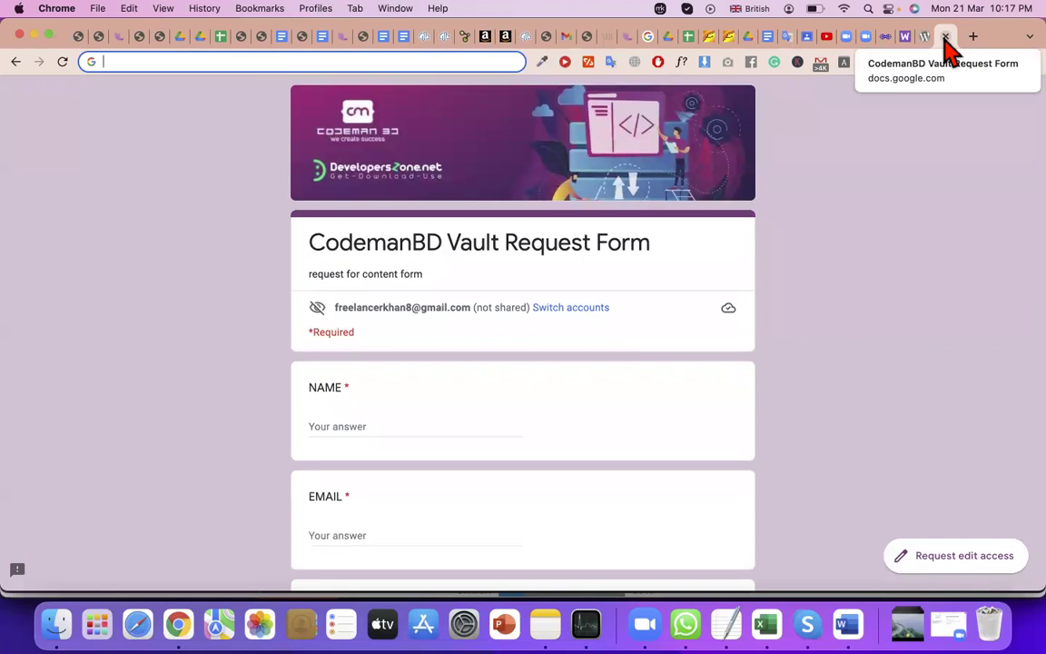
{"action": "left_click", "coordinate": [945, 37]}
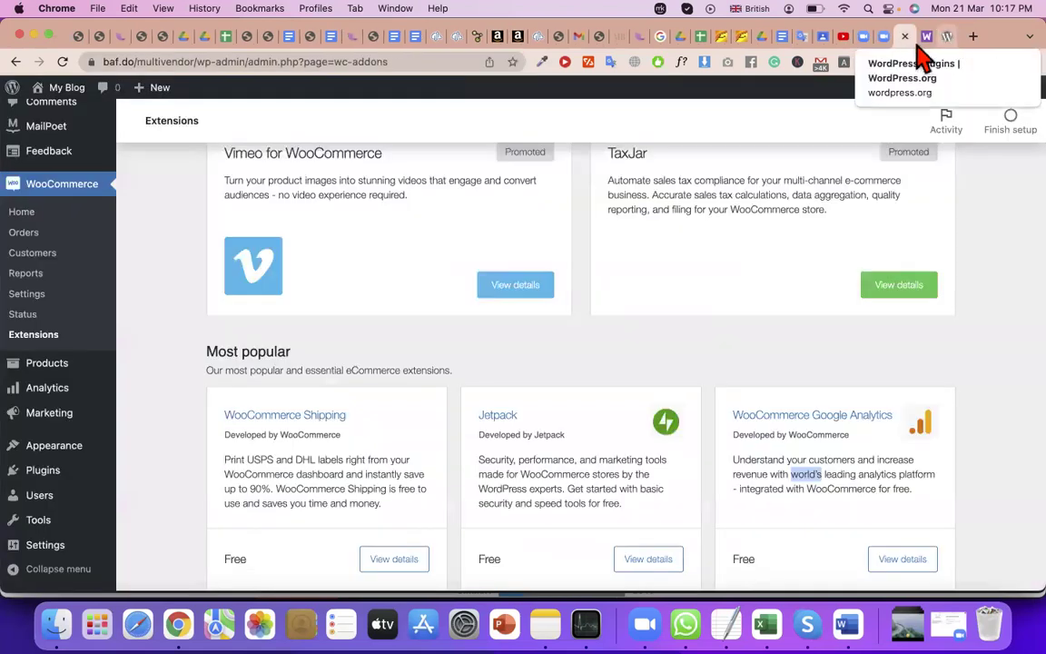
Highlight the "Discover our favorites" section of the Extensions page and open the WooCommerce settings.
{"action": "scroll", "coordinate": [350, 408], "scroll_direction": "up", "scroll_amount": 5}
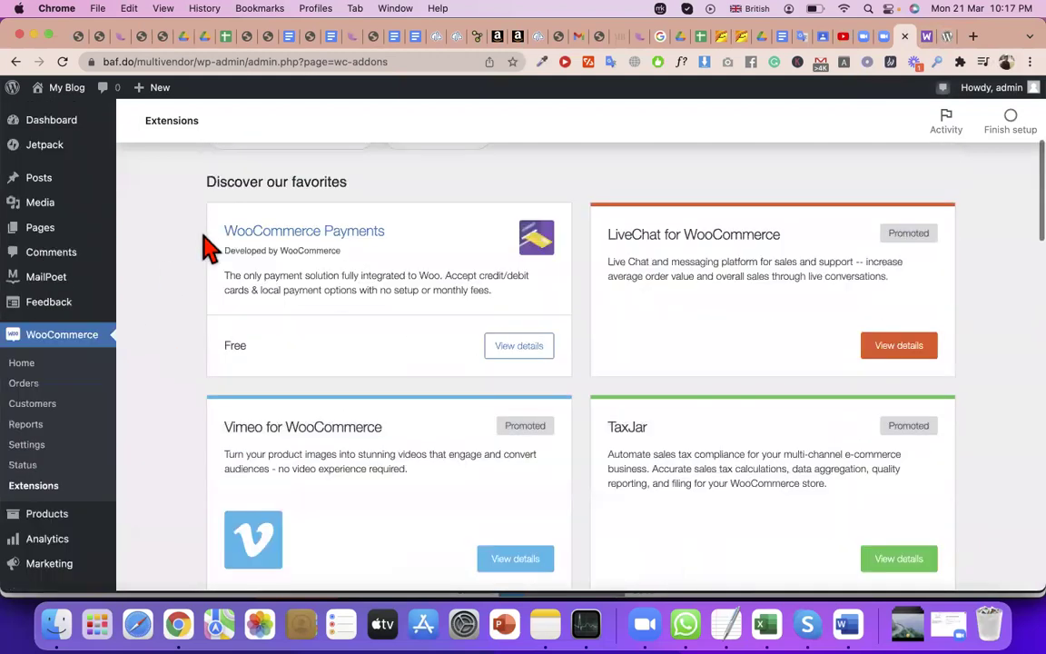
{"action": "triple_click", "coordinate": [269, 182]}
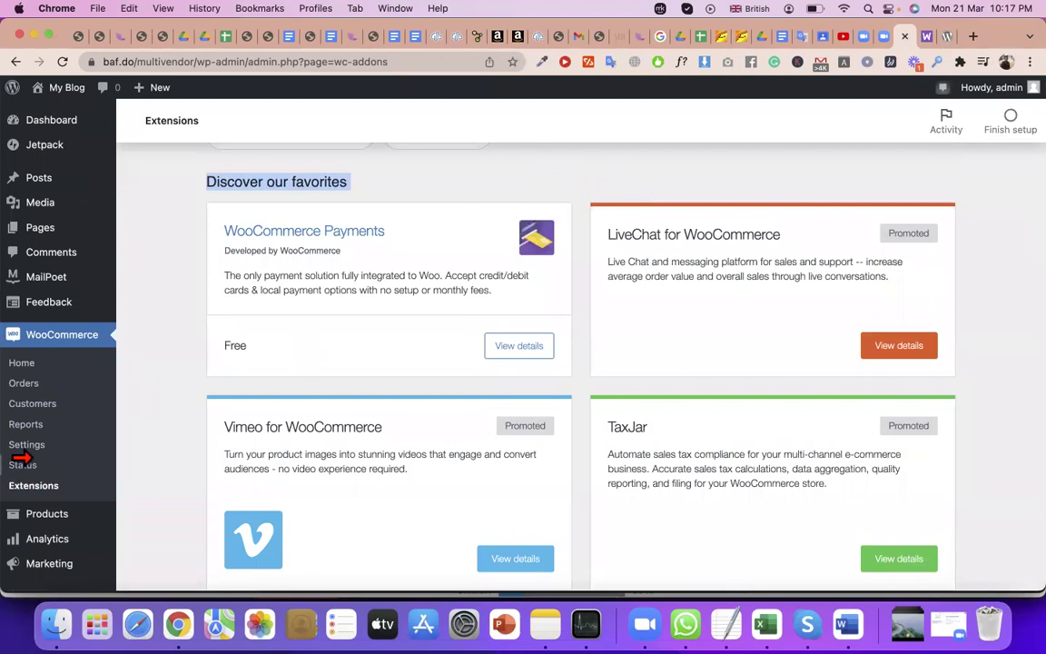
{"action": "left_click", "coordinate": [33, 446]}
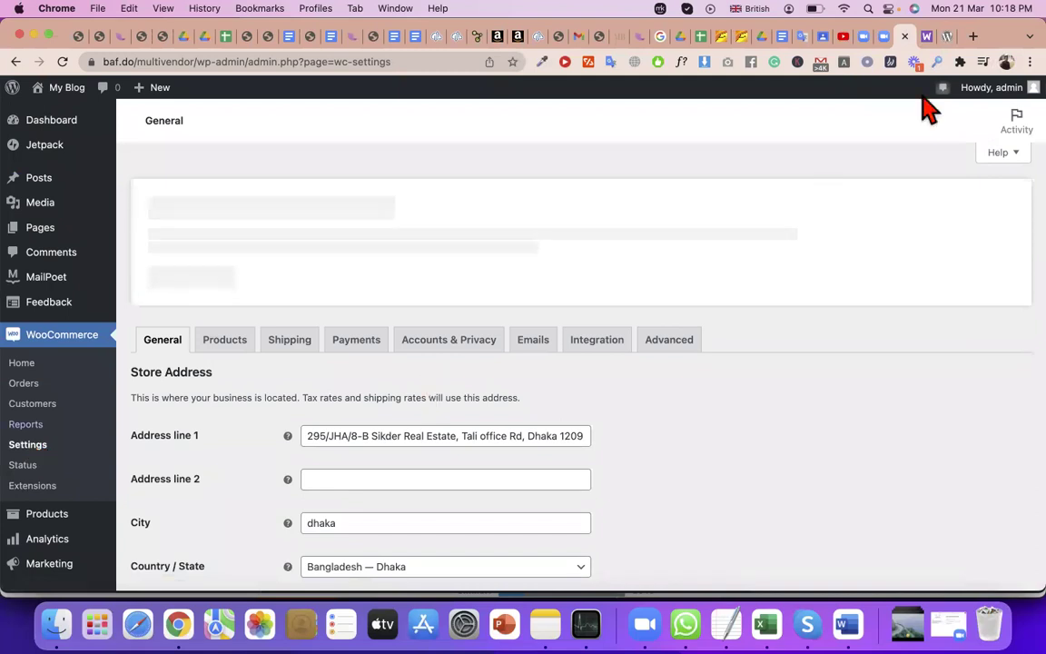
{"action": "left_click", "coordinate": [973, 39]}
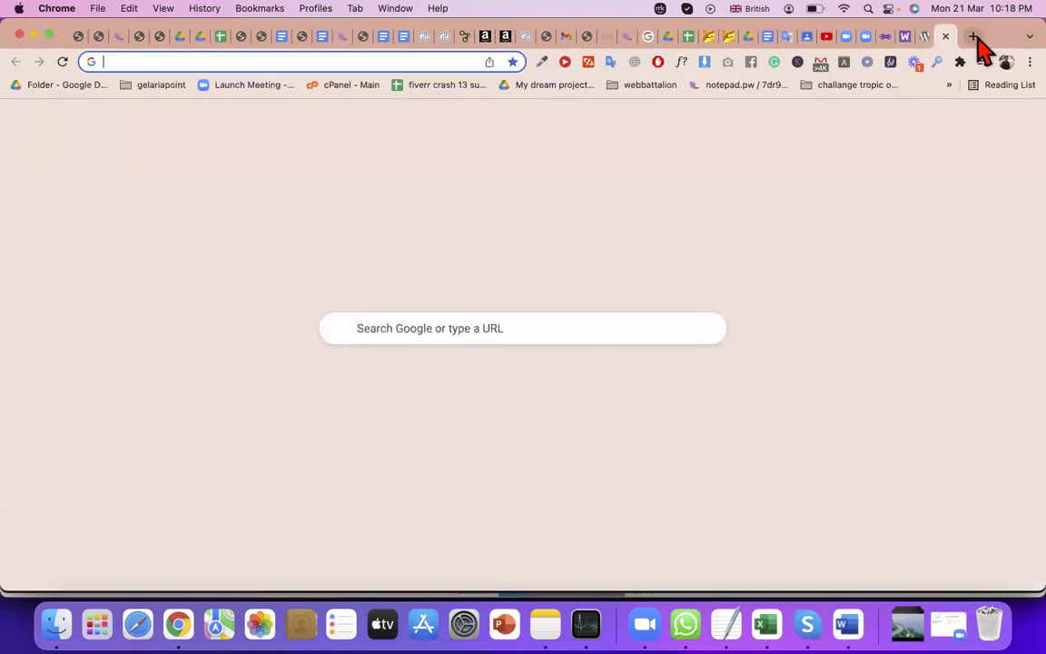
{"action": "type", "text": "deve"}
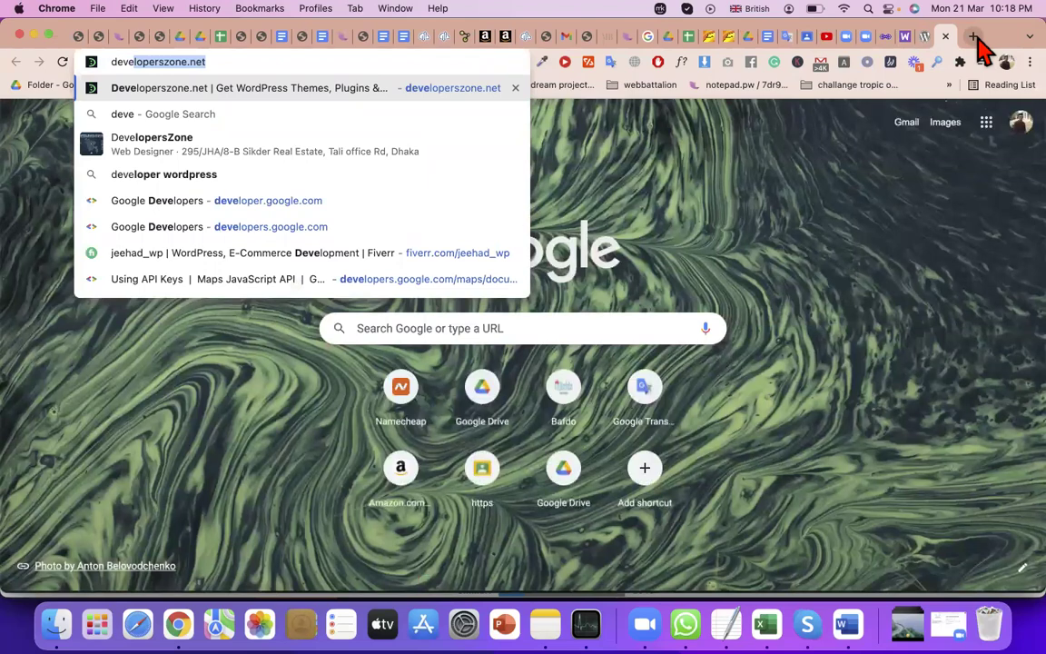
{"action": "key", "text": "Right"}
{"action": "key", "text": "Escape"}
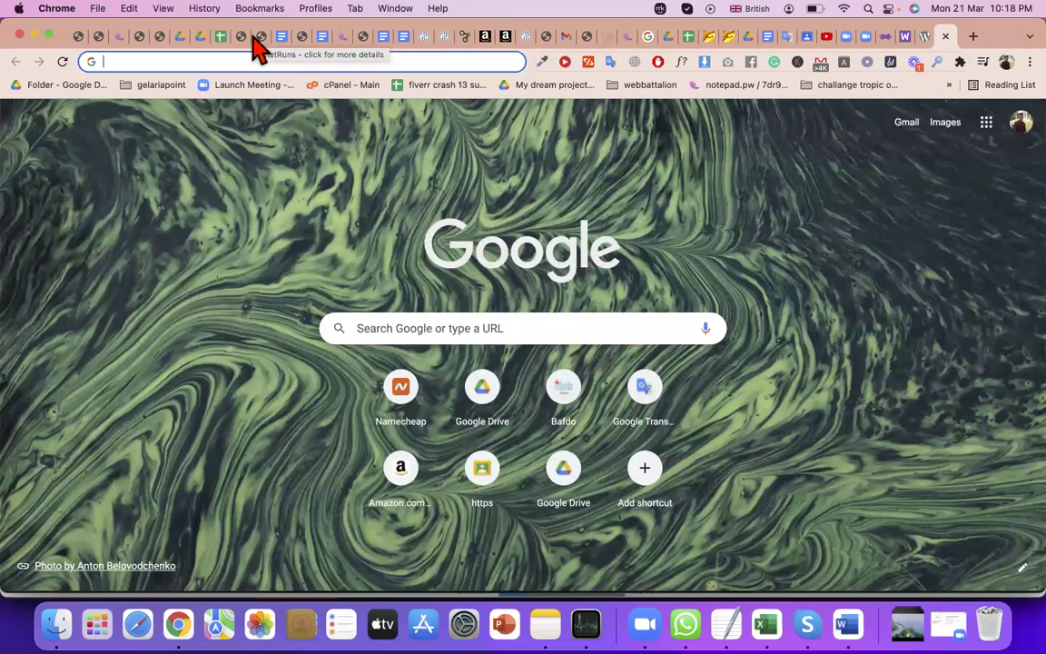
{"action": "key", "text": "XF86AudioRaiseVolume"}
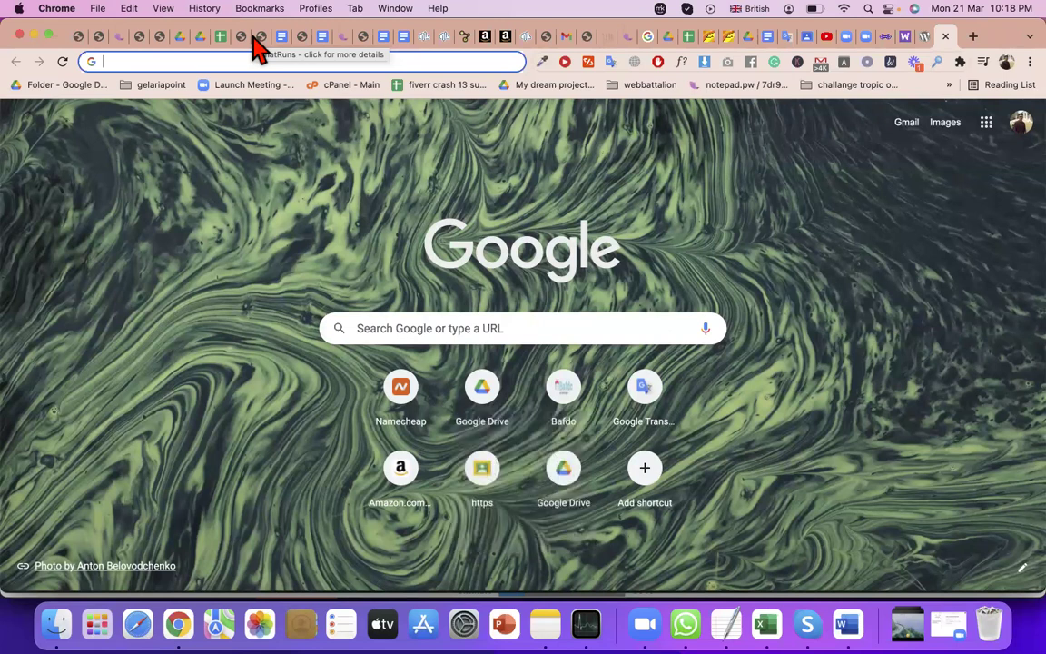
{"action": "left_click", "coordinate": [944, 36]}
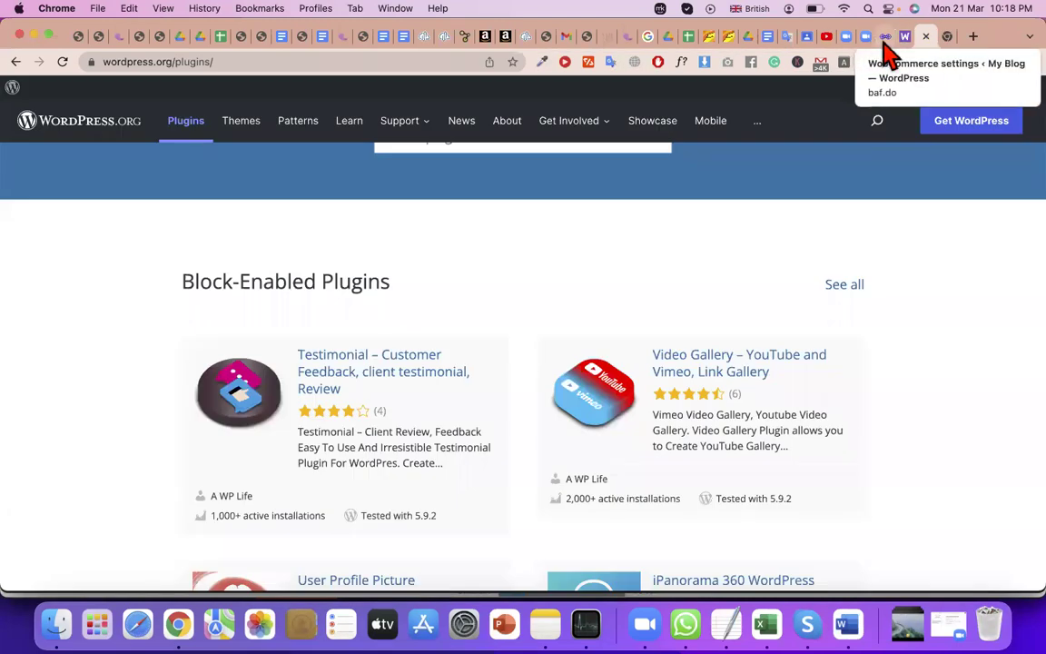
Return to the WooCommerce settings tab and look over the Store Address and General options sections.
{"action": "left_click", "coordinate": [886, 36]}
{"action": "scroll", "coordinate": [234, 424], "scroll_direction": "down", "scroll_amount": 2}
{"action": "scroll", "coordinate": [234, 424], "scroll_direction": "down", "scroll_amount": 3}
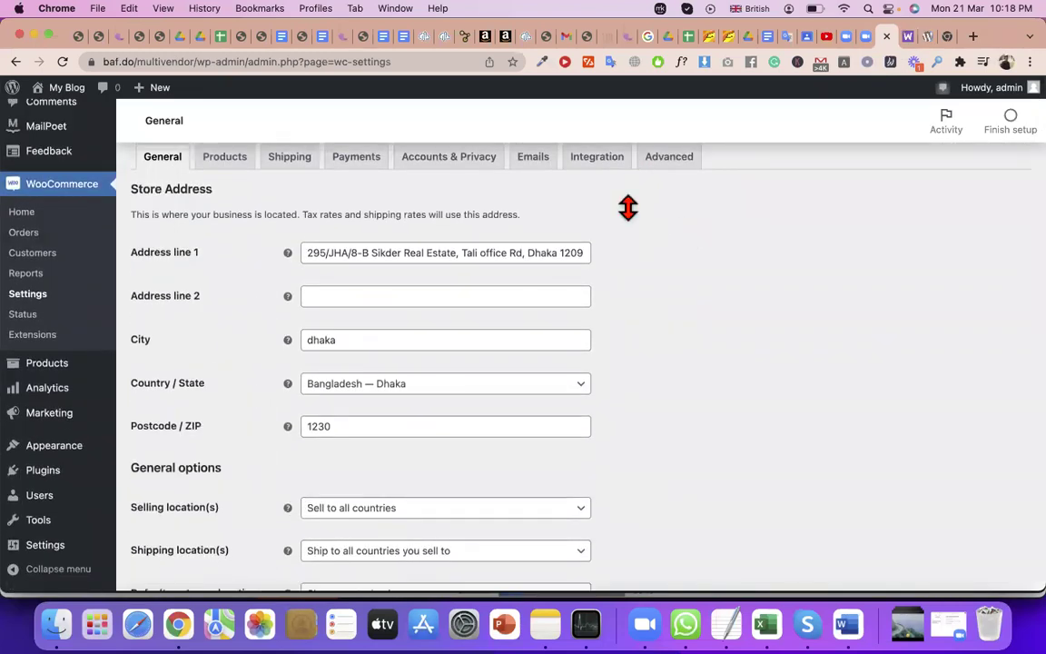
{"action": "scroll", "coordinate": [644, 369], "scroll_direction": "down", "scroll_amount": 1}
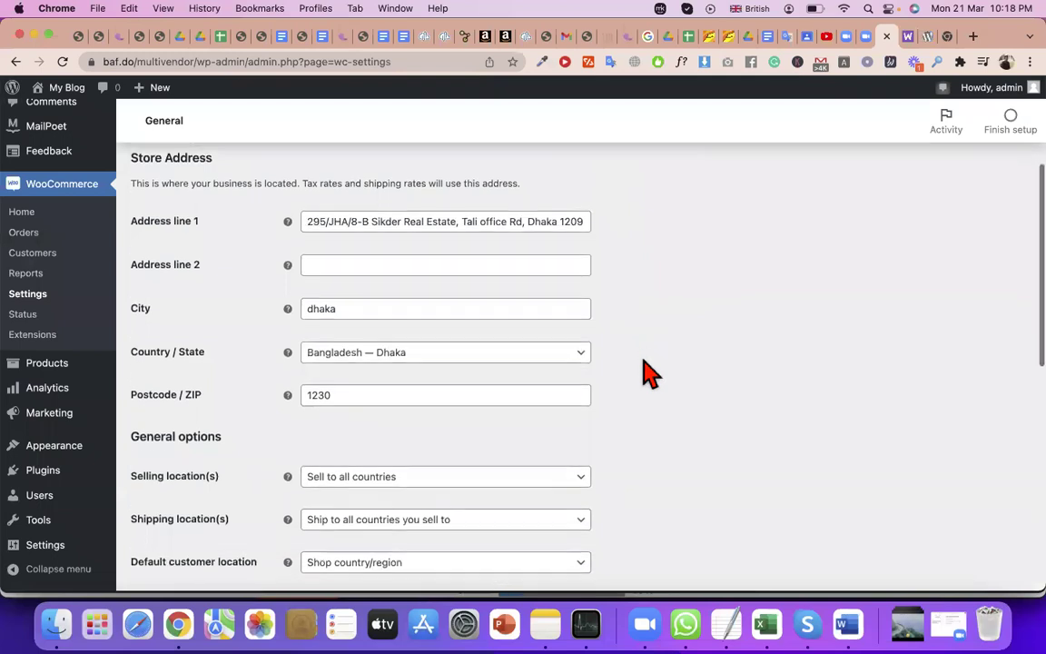
{"action": "scroll", "coordinate": [523, 345], "scroll_direction": "up", "scroll_amount": 2}
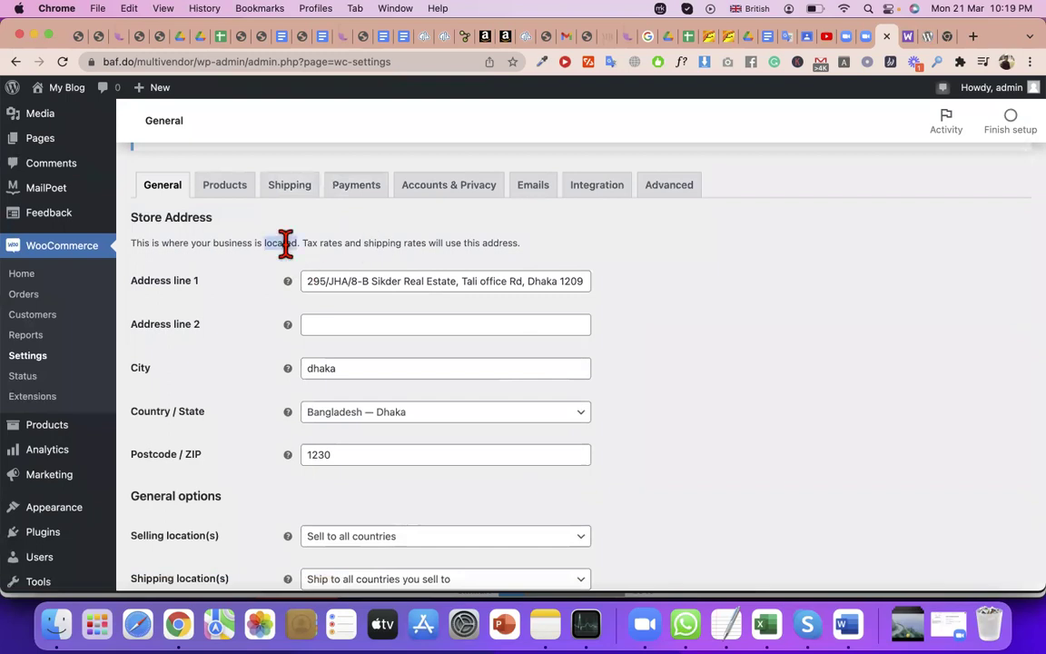
Highlight the Store Address heading and its description of how tax and shipping rates use the address.
{"action": "triple_click", "coordinate": [285, 242]}
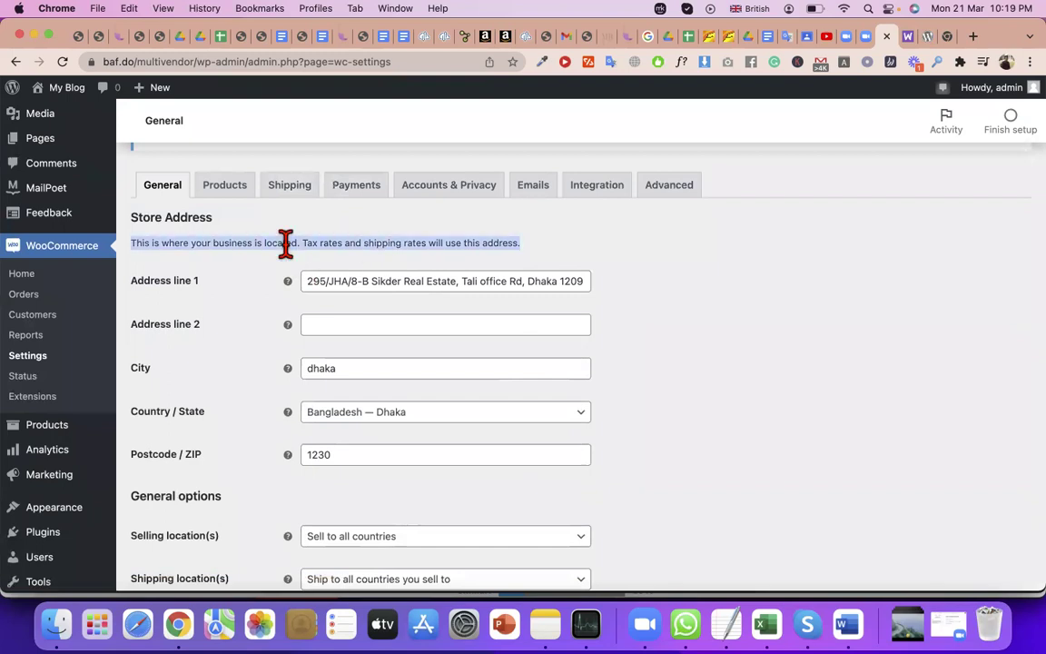
{"action": "double_click", "coordinate": [181, 218]}
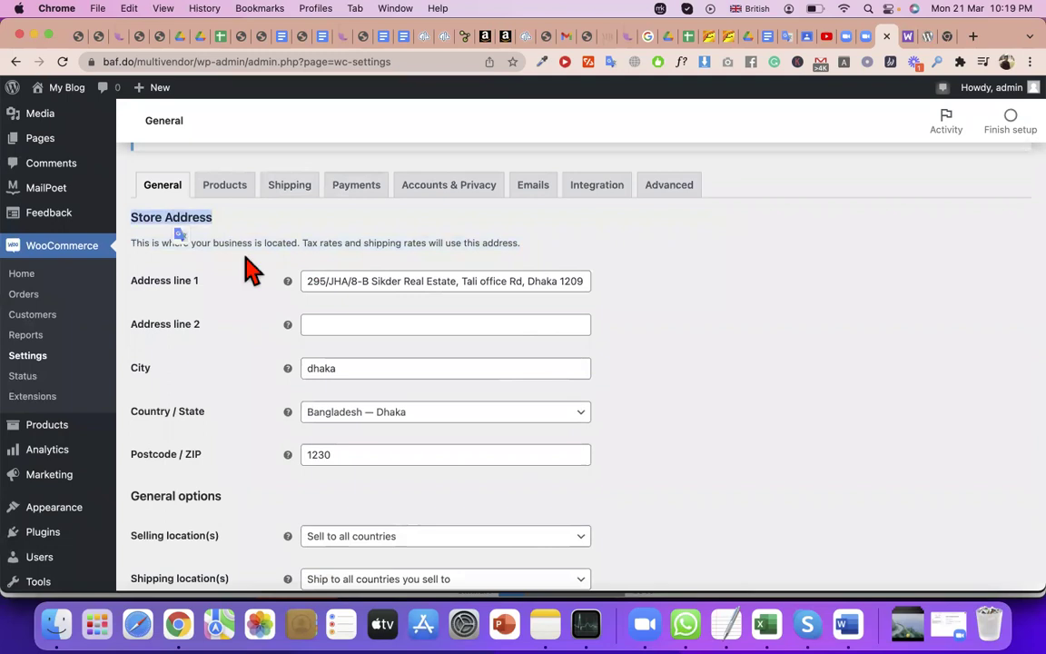
{"action": "left_click", "coordinate": [135, 243]}
{"action": "right_click", "coordinate": [134, 243]}
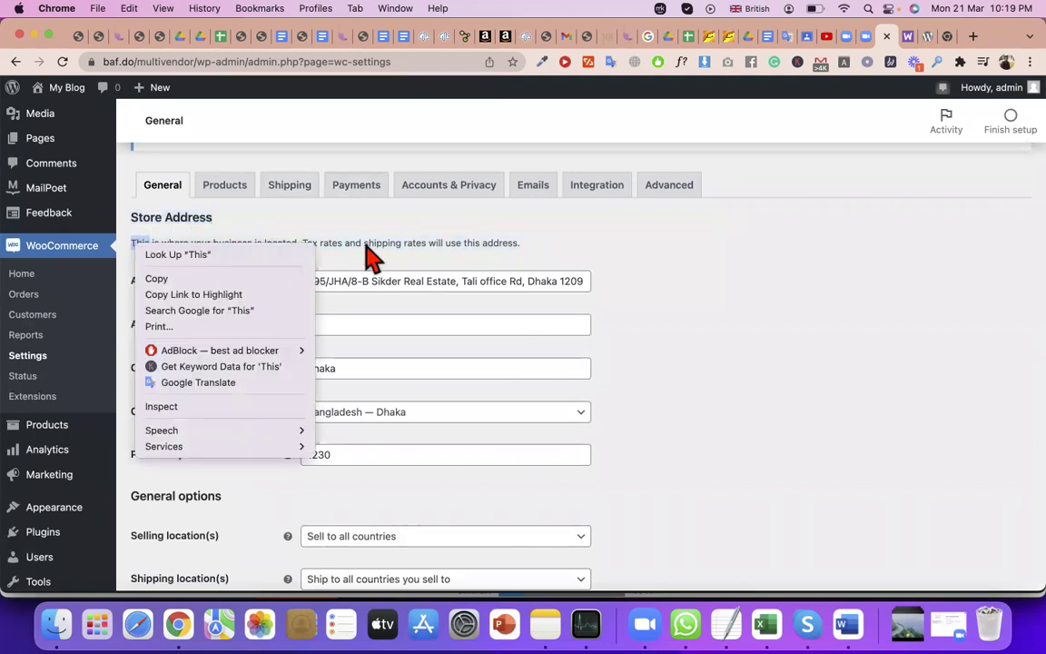
{"action": "left_click", "coordinate": [382, 255]}
{"action": "double_click", "coordinate": [388, 241]}
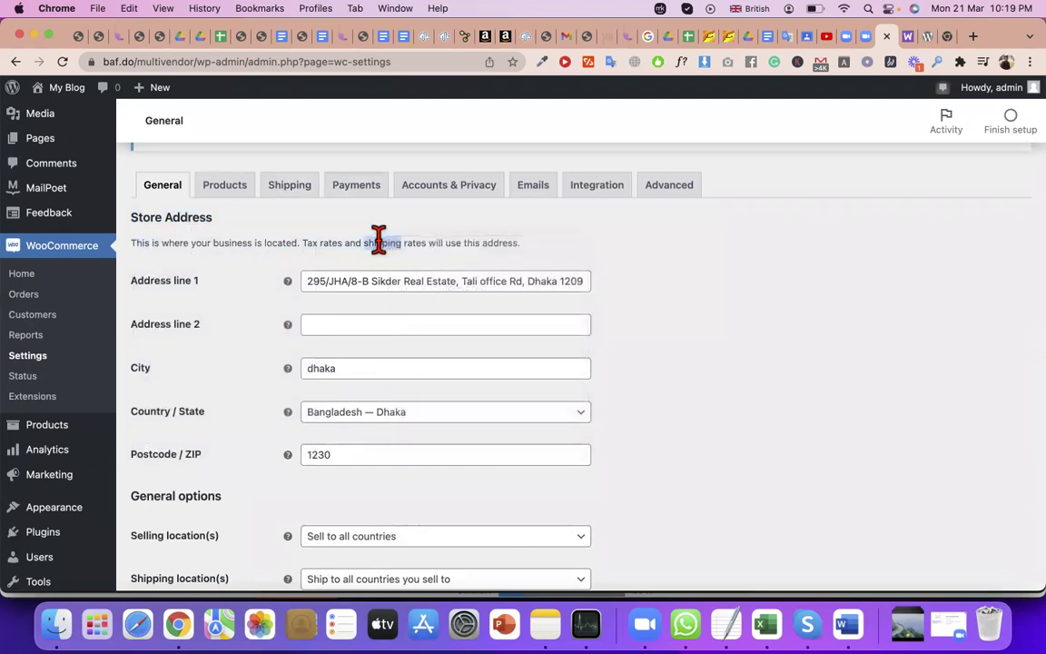
Point out the Address line 1 and City fields of the store address without editing them.
{"action": "triple_click", "coordinate": [368, 281]}
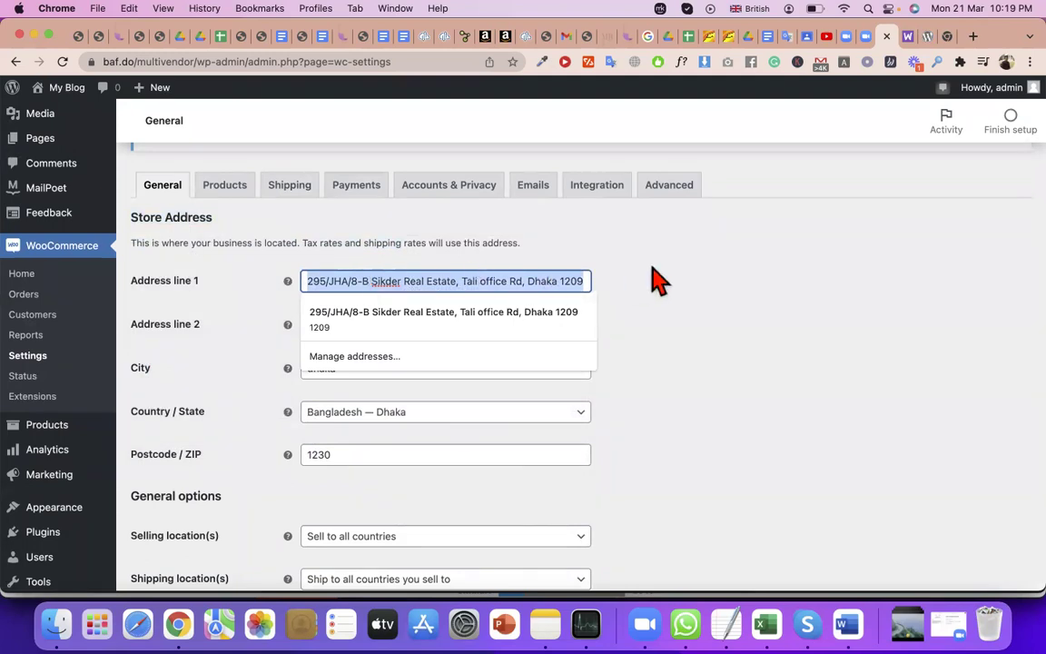
{"action": "right_click", "coordinate": [695, 396]}
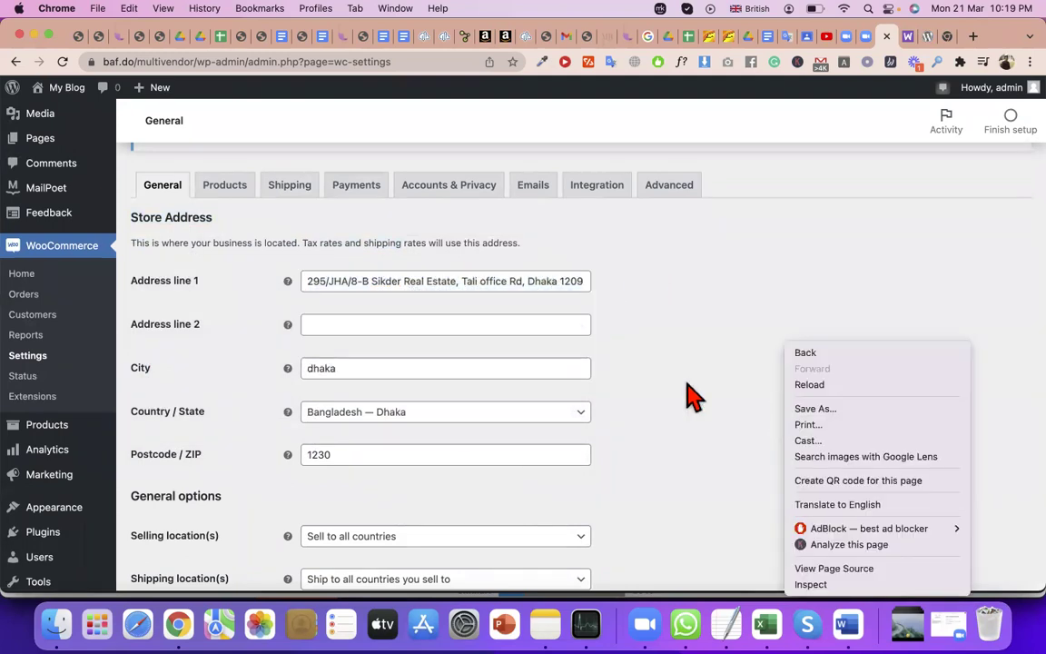
{"action": "double_click", "coordinate": [451, 272]}
{"action": "left_click", "coordinate": [715, 341]}
{"action": "left_click", "coordinate": [526, 367]}
{"action": "left_click", "coordinate": [618, 437]}
Search the store's Country / State options for "united st" and choose United States (US) — California.
{"action": "left_click", "coordinate": [511, 417]}
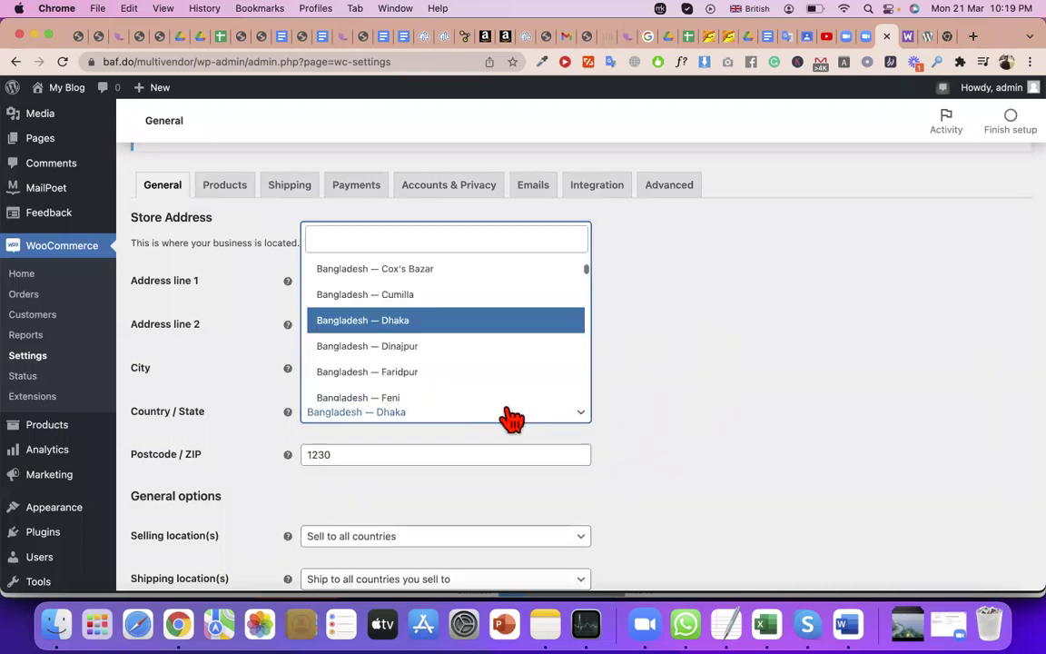
{"action": "type", "text": "unite"}
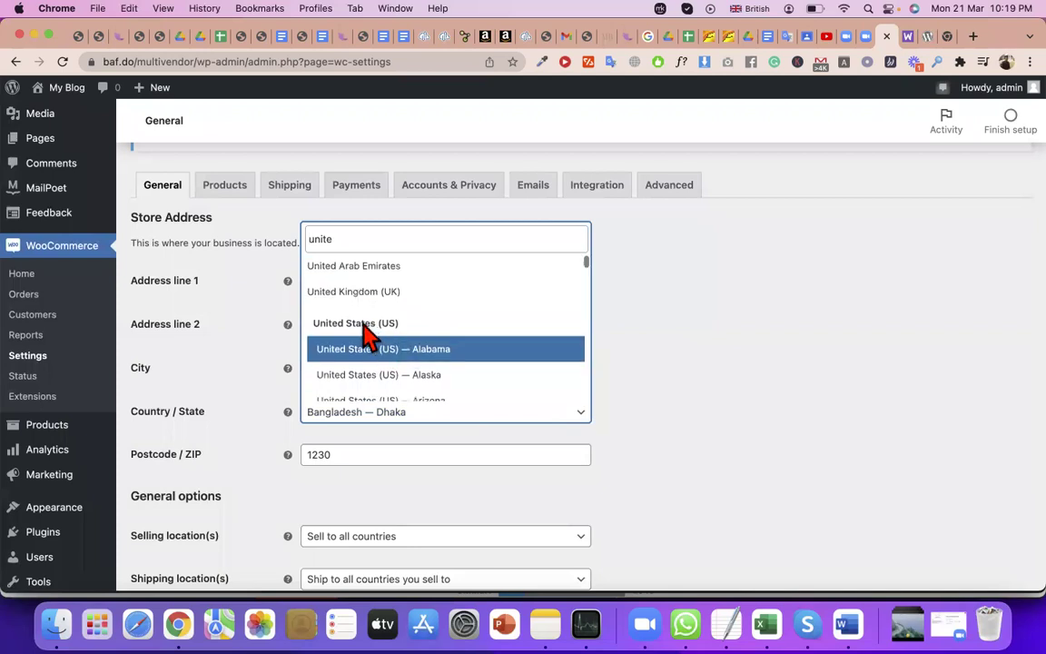
{"action": "scroll", "coordinate": [367, 333], "scroll_direction": "down", "scroll_amount": 2}
{"action": "scroll", "coordinate": [400, 322], "scroll_direction": "up", "scroll_amount": 2}
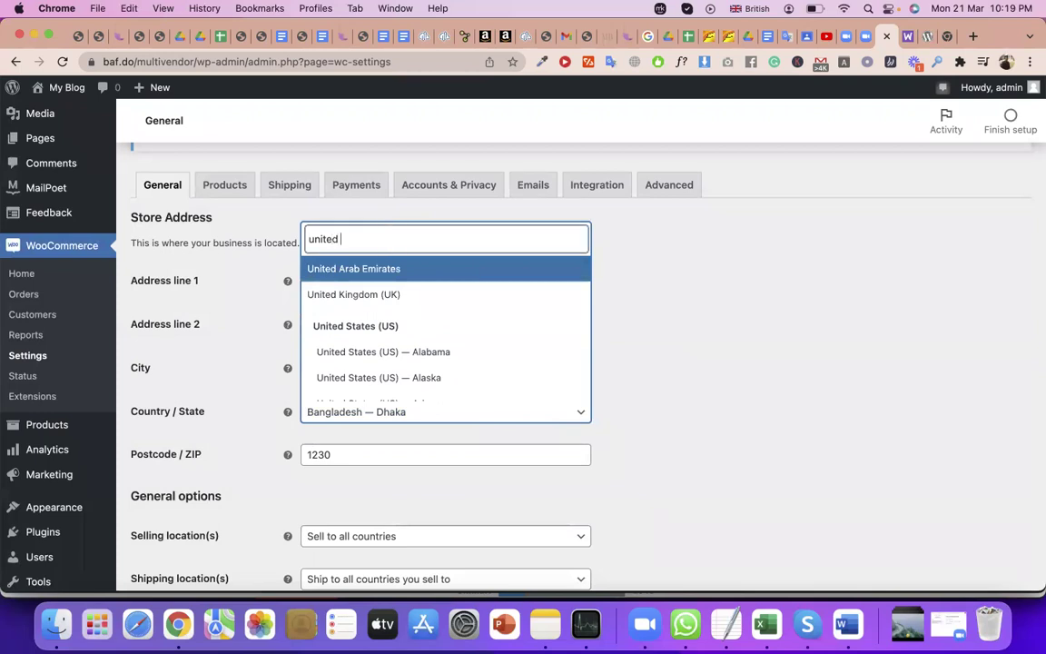
{"action": "type", "text": "st"}
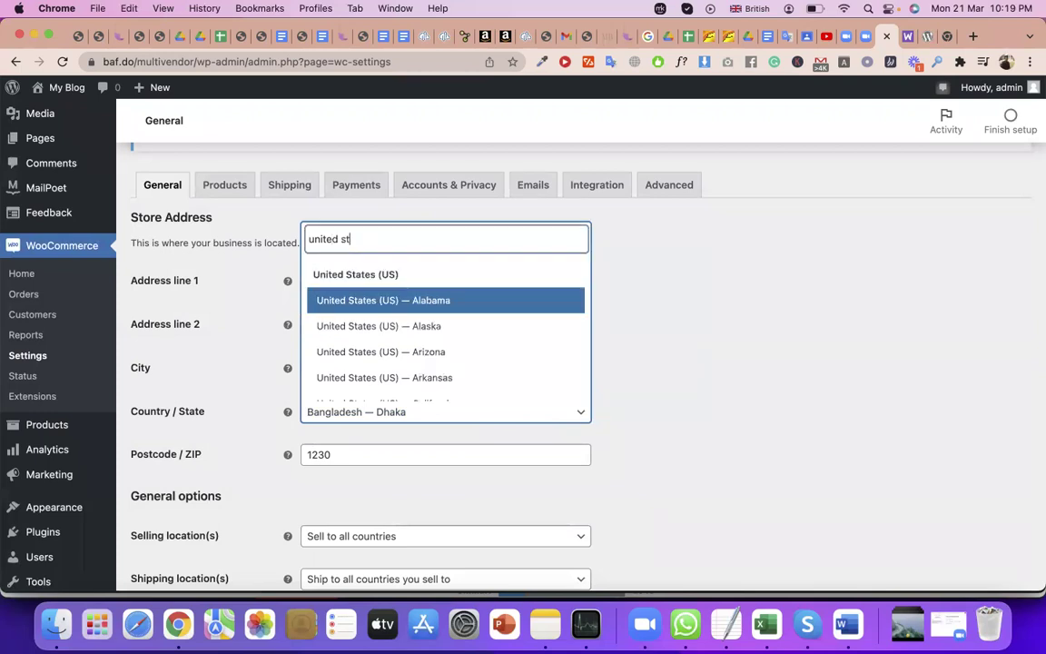
{"action": "scroll", "coordinate": [451, 394], "scroll_direction": "down", "scroll_amount": 10}
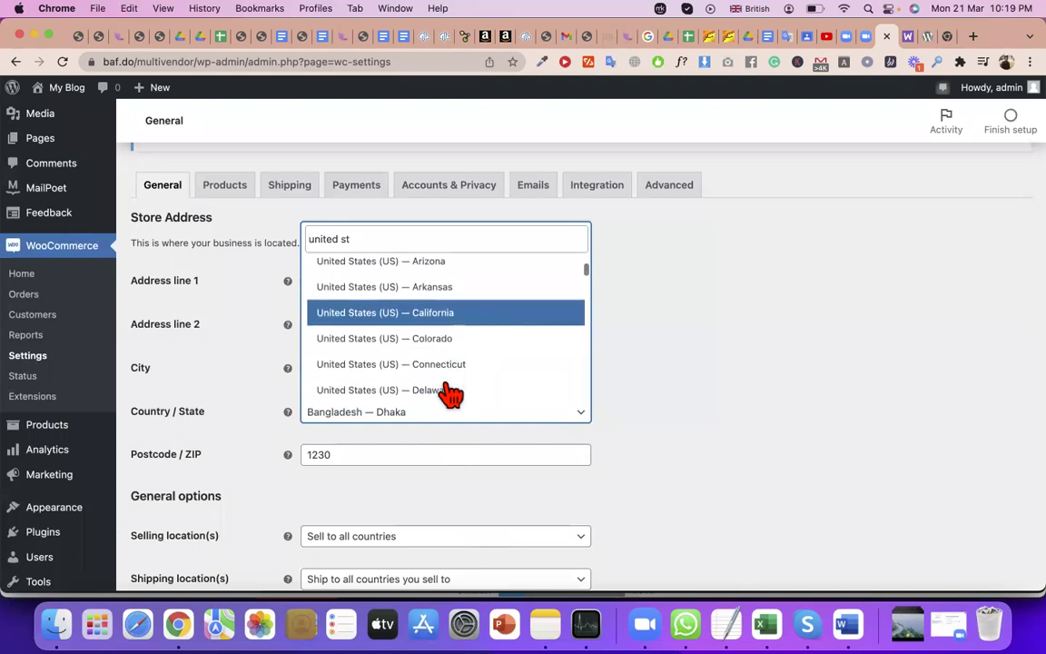
{"action": "scroll", "coordinate": [451, 393], "scroll_direction": "down", "scroll_amount": 12}
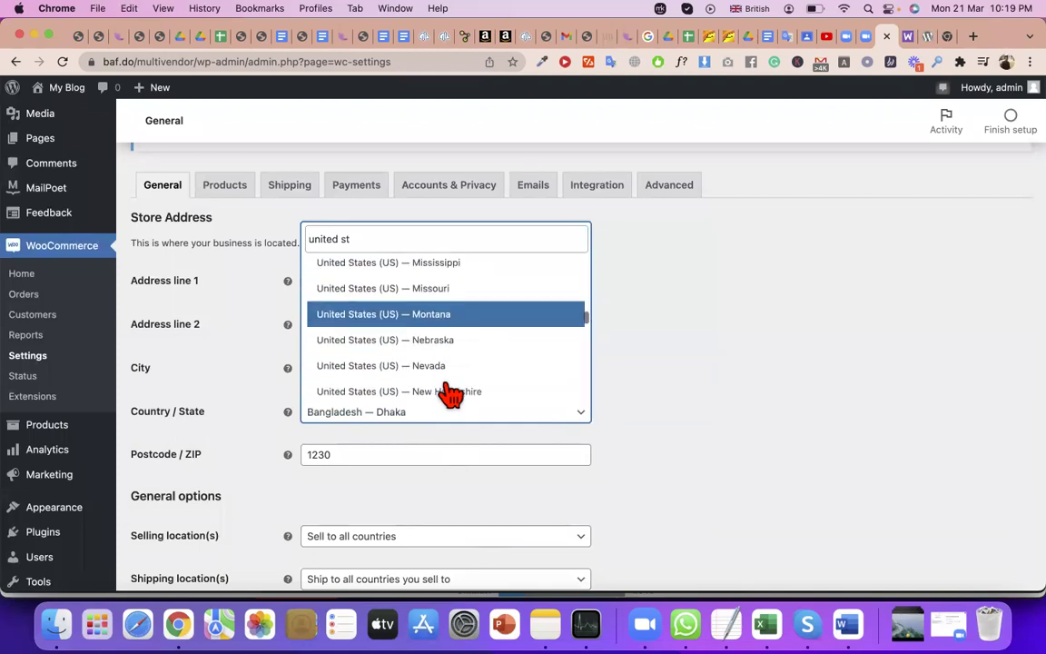
{"action": "scroll", "coordinate": [451, 393], "scroll_direction": "down", "scroll_amount": 6}
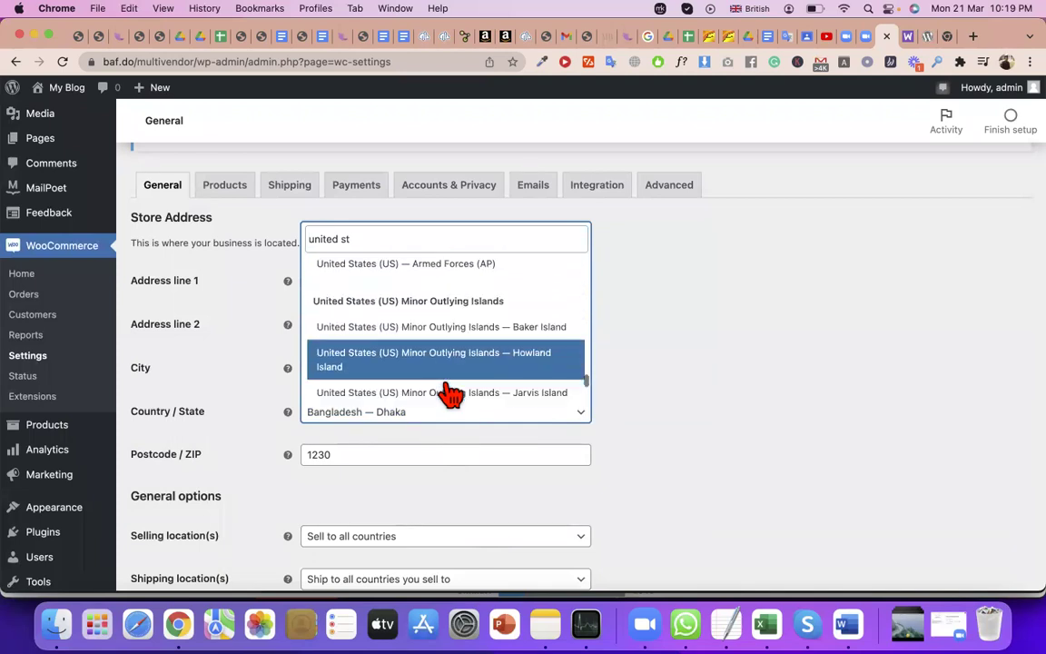
{"action": "scroll", "coordinate": [451, 393], "scroll_direction": "up", "scroll_amount": 7}
{"action": "scroll", "coordinate": [451, 393], "scroll_direction": "up", "scroll_amount": 5}
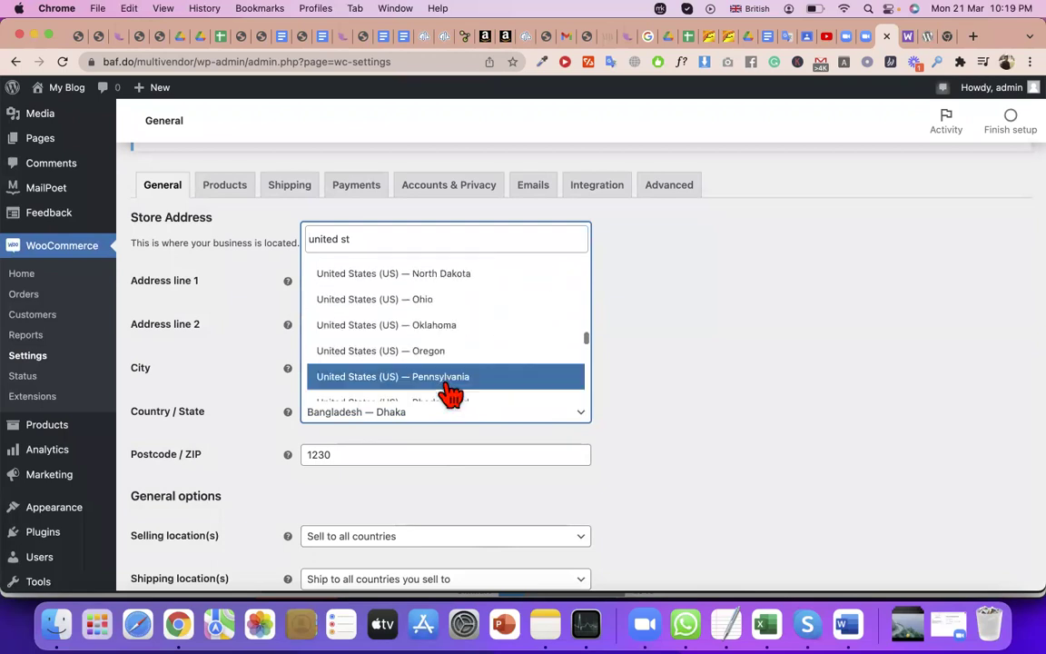
{"action": "scroll", "coordinate": [451, 393], "scroll_direction": "down", "scroll_amount": 1}
{"action": "scroll", "coordinate": [451, 393], "scroll_direction": "up", "scroll_amount": 1}
{"action": "scroll", "coordinate": [451, 393], "scroll_direction": "up", "scroll_amount": 12}
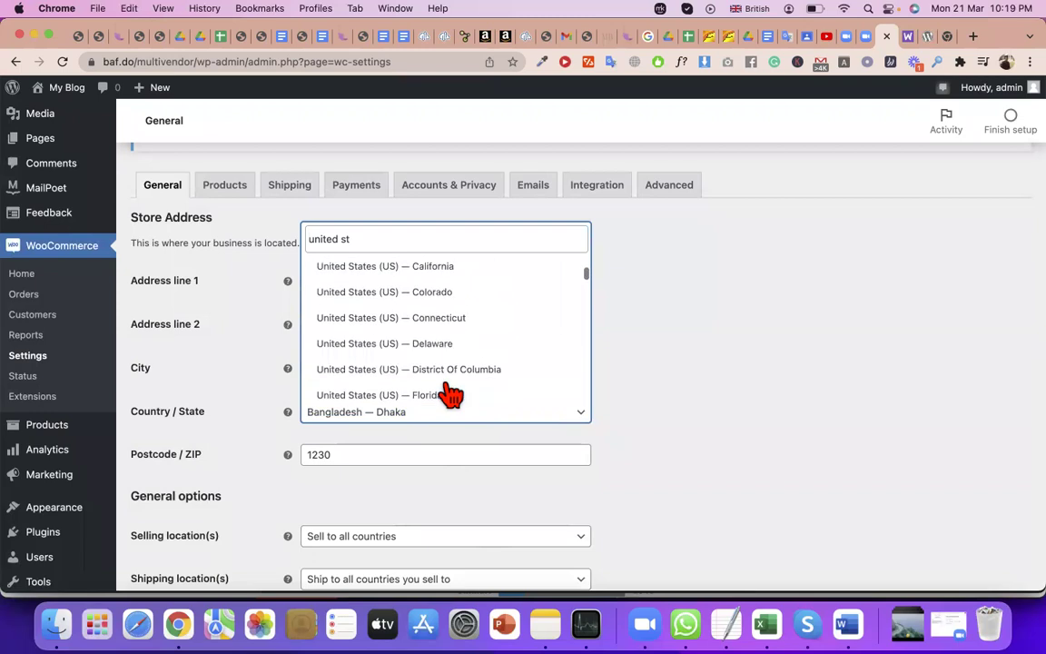
{"action": "scroll", "coordinate": [450, 328], "scroll_direction": "up", "scroll_amount": 2}
{"action": "left_click", "coordinate": [446, 313]}
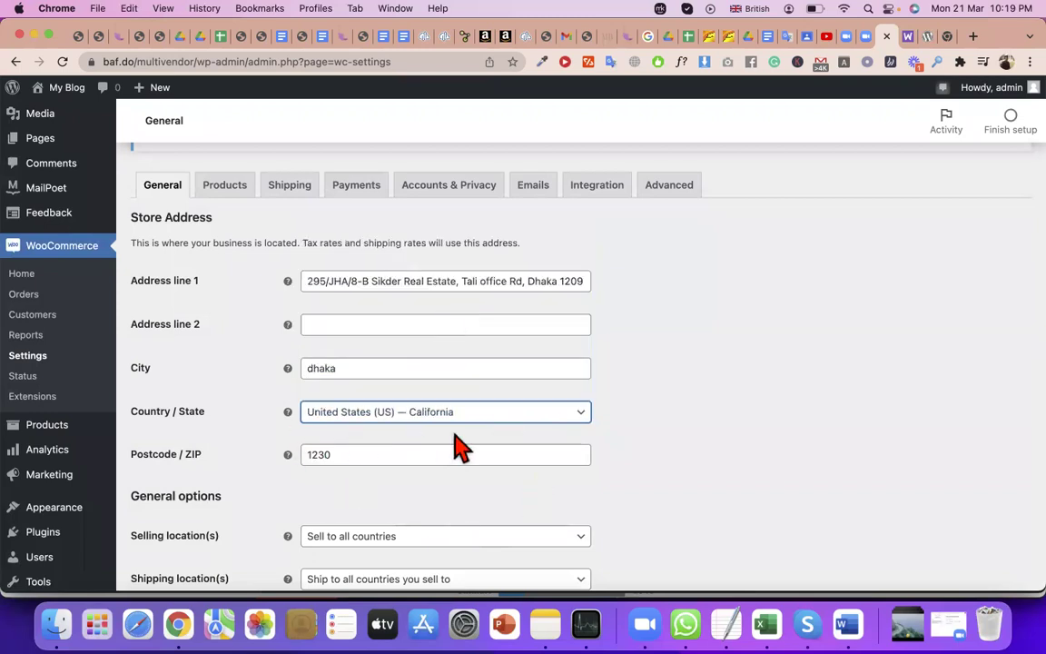
{"action": "scroll", "coordinate": [385, 483], "scroll_direction": "down", "scroll_amount": 3}
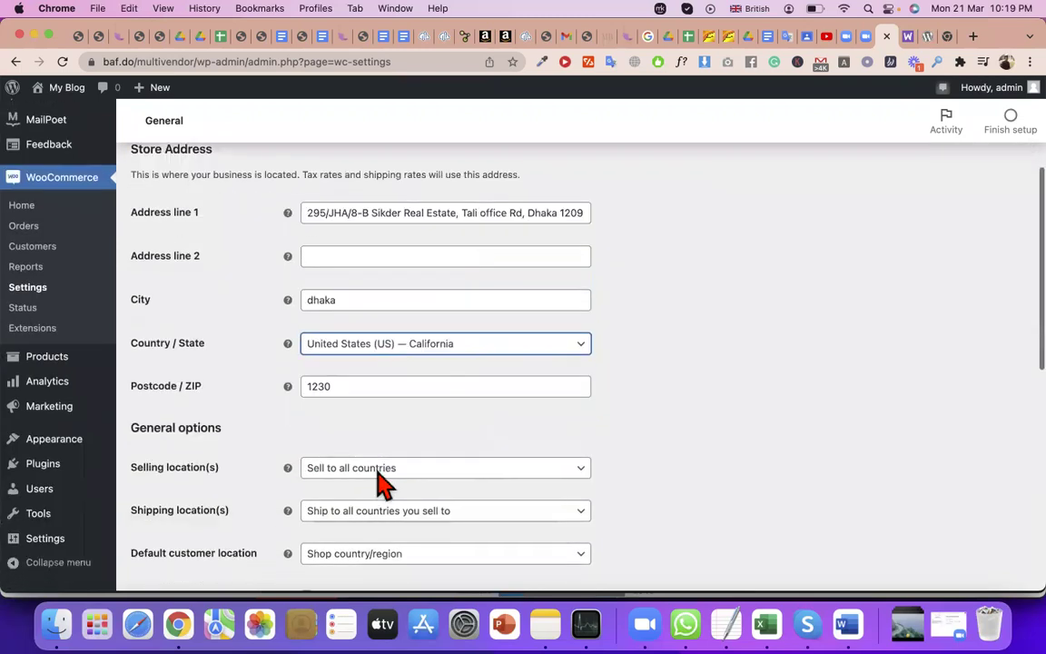
Save the changes to the WooCommerce General settings and return to the Store Address section.
{"action": "scroll", "coordinate": [397, 495], "scroll_direction": "down", "scroll_amount": 6}
{"action": "scroll", "coordinate": [314, 520], "scroll_direction": "down", "scroll_amount": 2}
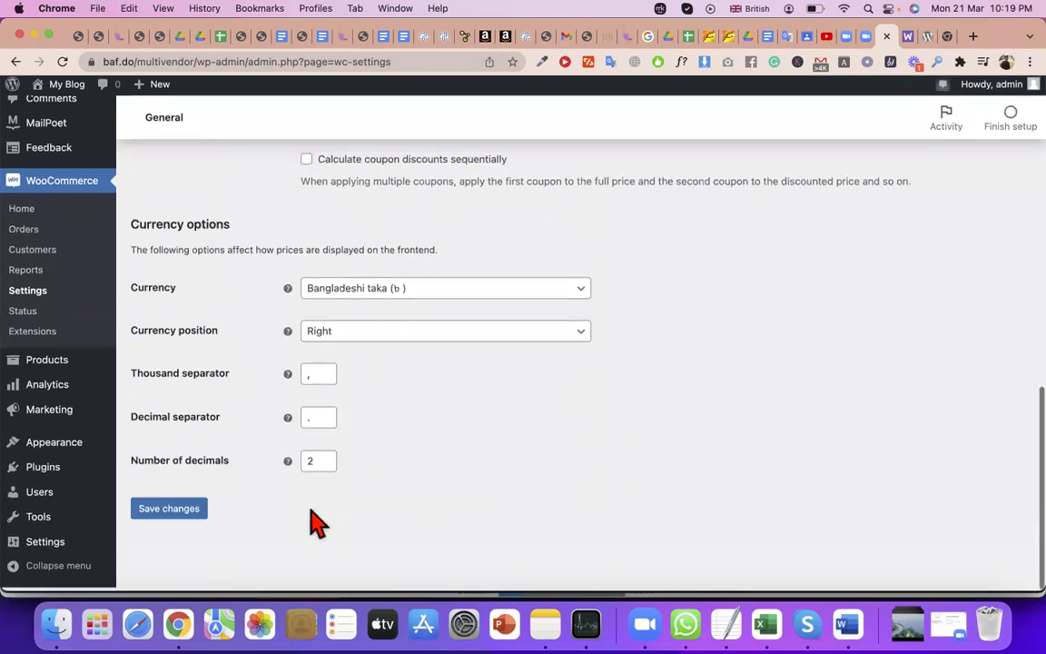
{"action": "left_click", "coordinate": [168, 512]}
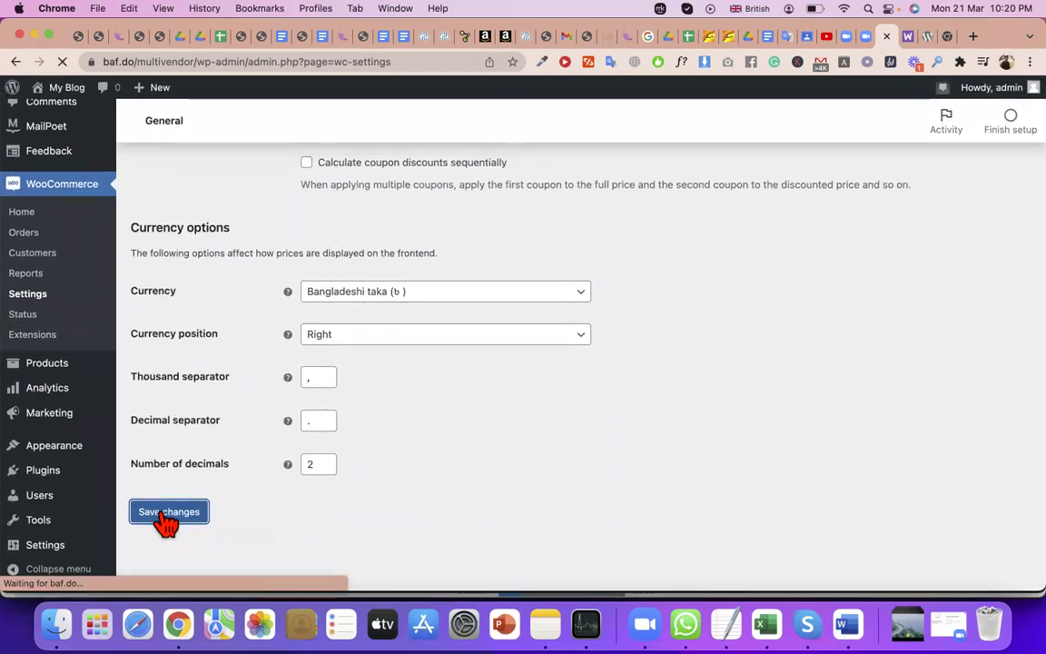
{"action": "scroll", "coordinate": [166, 522], "scroll_direction": "up", "scroll_amount": 12}
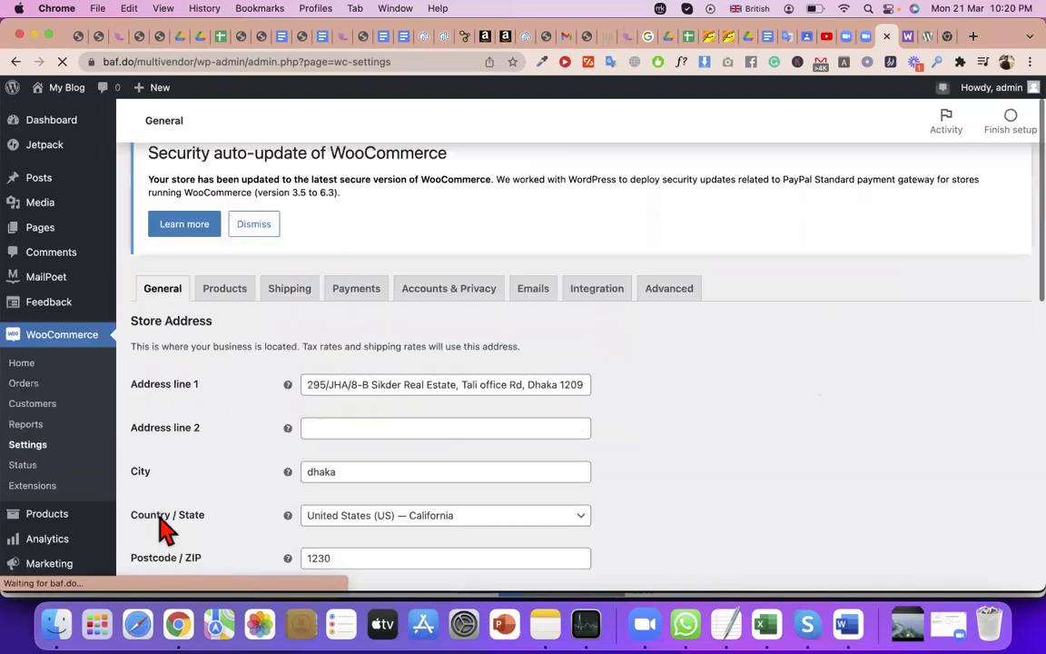
{"action": "scroll", "coordinate": [260, 495], "scroll_direction": "down", "scroll_amount": 2}
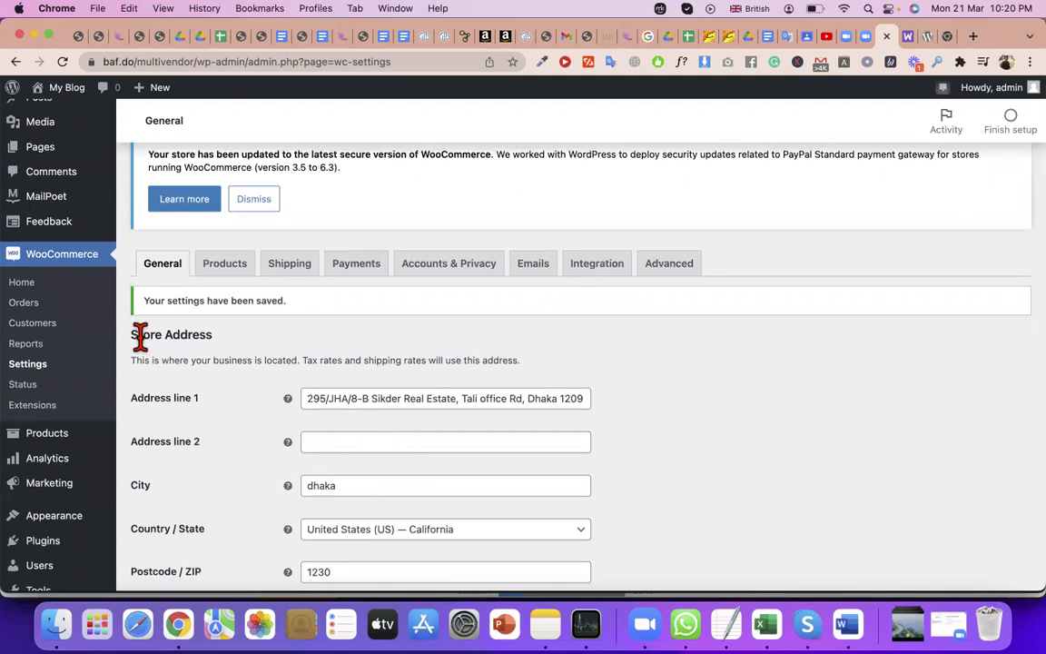
Highlight the Store Address section and the General options heading, and look over the options beneath it.
{"action": "left_click_drag", "start_coordinate": [132, 335], "coordinate": [221, 437]}
{"action": "scroll", "coordinate": [221, 437], "scroll_direction": "down", "scroll_amount": 3}
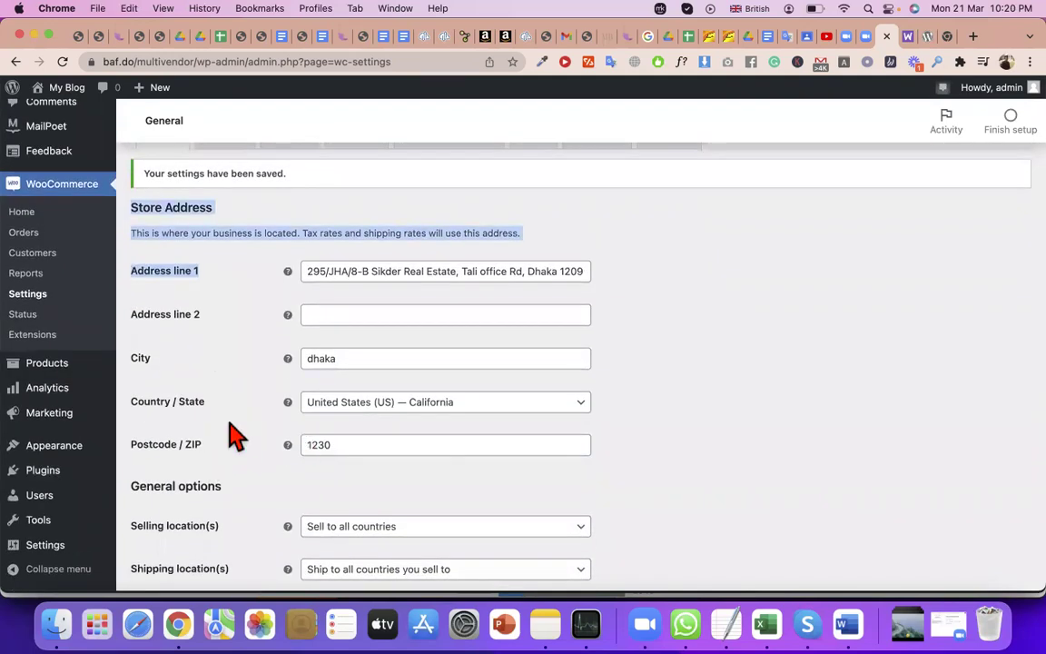
{"action": "triple_click", "coordinate": [197, 481]}
{"action": "scroll", "coordinate": [197, 481], "scroll_direction": "down", "scroll_amount": 3}
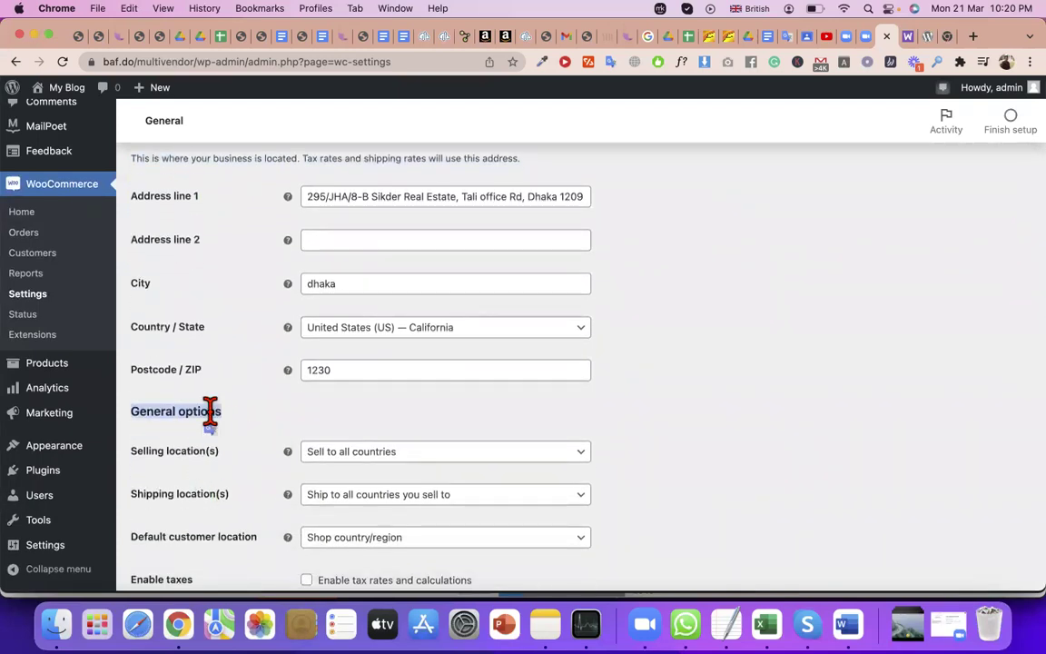
{"action": "scroll", "coordinate": [210, 412], "scroll_direction": "down", "scroll_amount": 1}
{"action": "scroll", "coordinate": [210, 411], "scroll_direction": "down", "scroll_amount": 1}
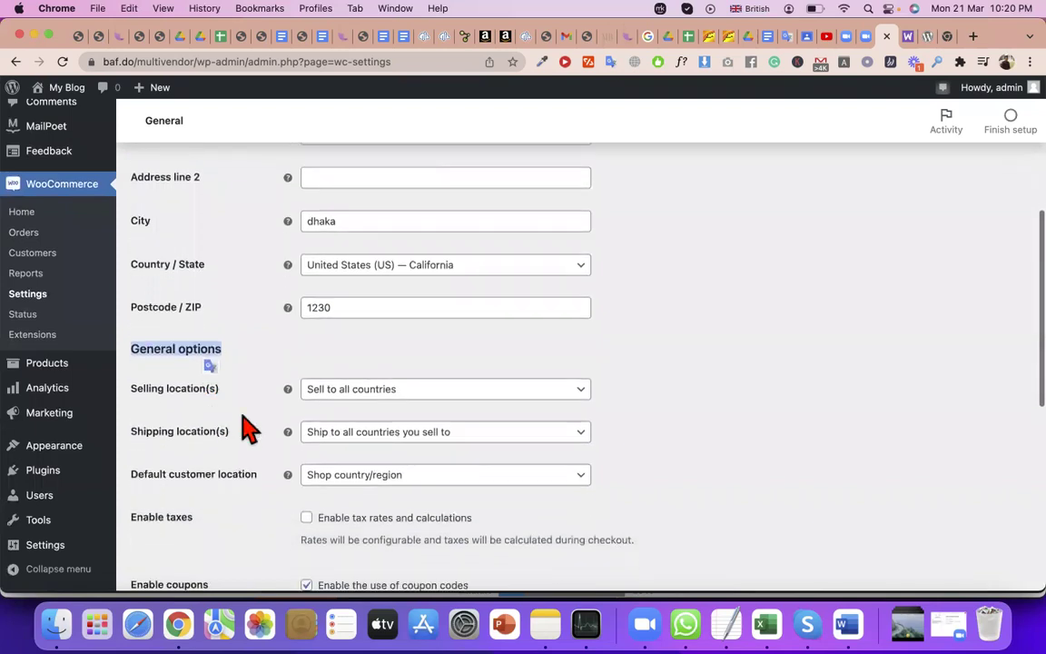
Try the all-except option for Selling location(s), choose Sell to specific countries instead and add United States (US).
{"action": "left_click", "coordinate": [335, 368]}
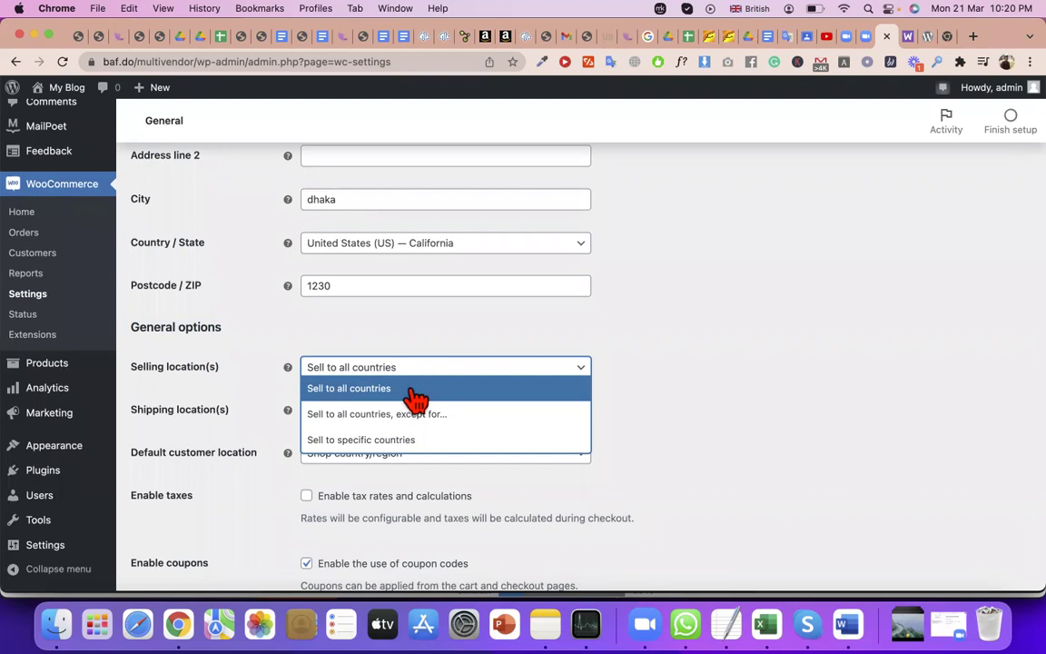
{"action": "left_click", "coordinate": [436, 423]}
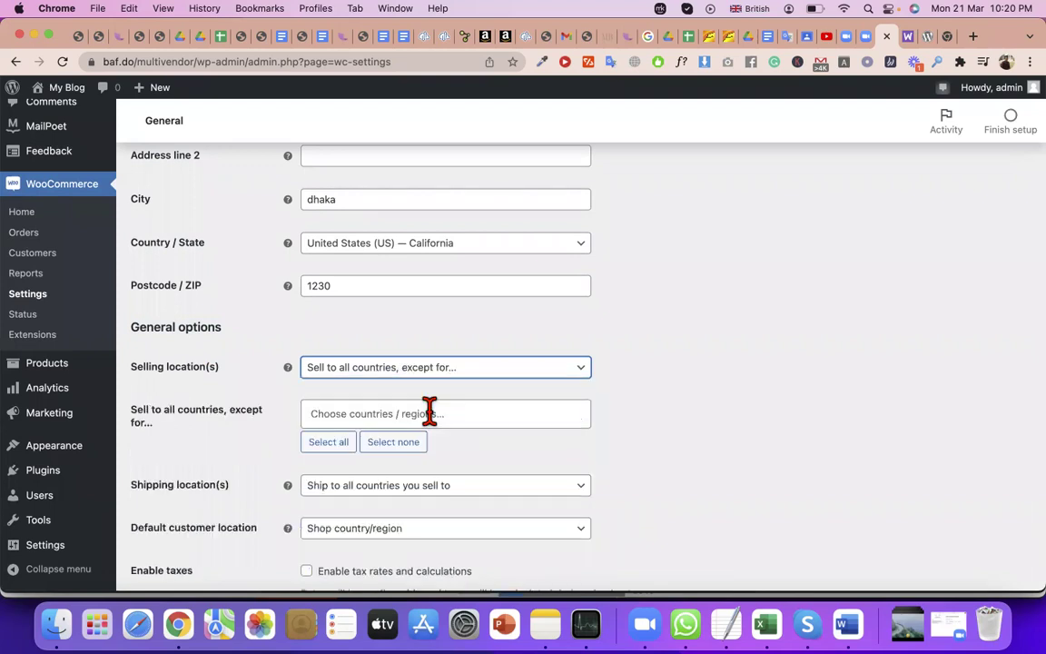
{"action": "left_click", "coordinate": [404, 368]}
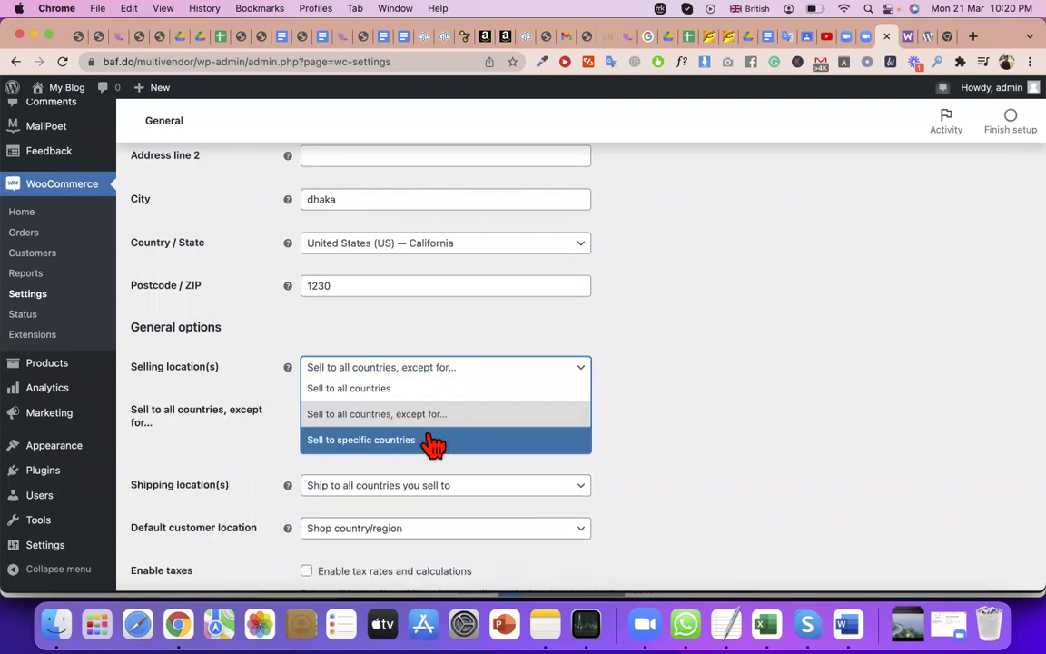
{"action": "left_click", "coordinate": [426, 441]}
{"action": "left_click", "coordinate": [386, 418]}
{"action": "type", "text": "unit"}
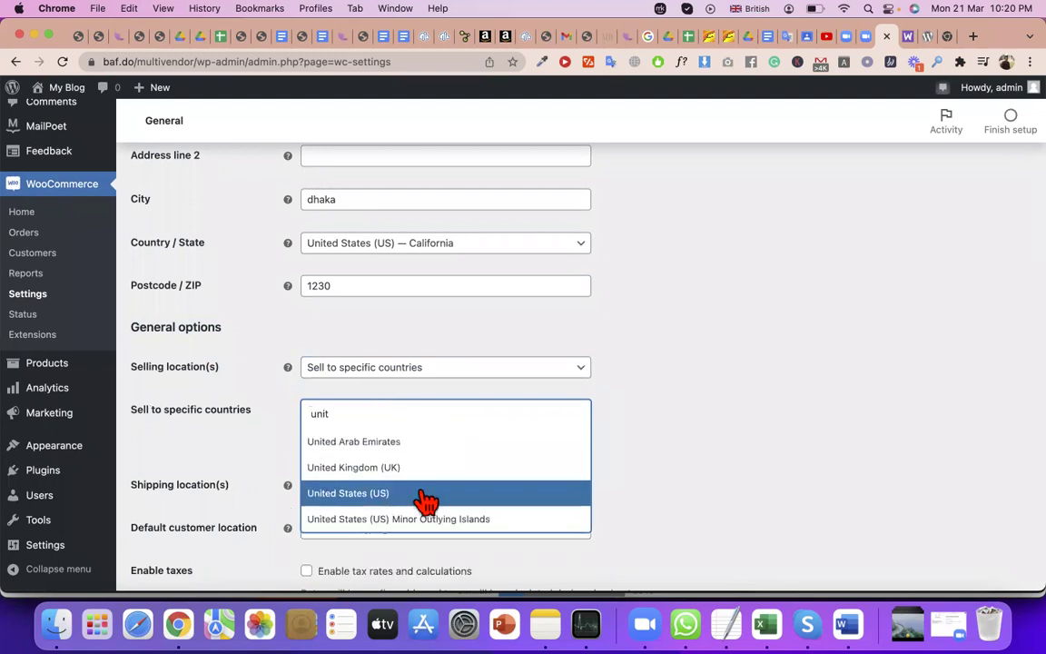
{"action": "left_click", "coordinate": [427, 497]}
Add Canada to the specific countries the store sells to.
{"action": "left_click", "coordinate": [460, 426]}
{"action": "type", "text": "cand"}
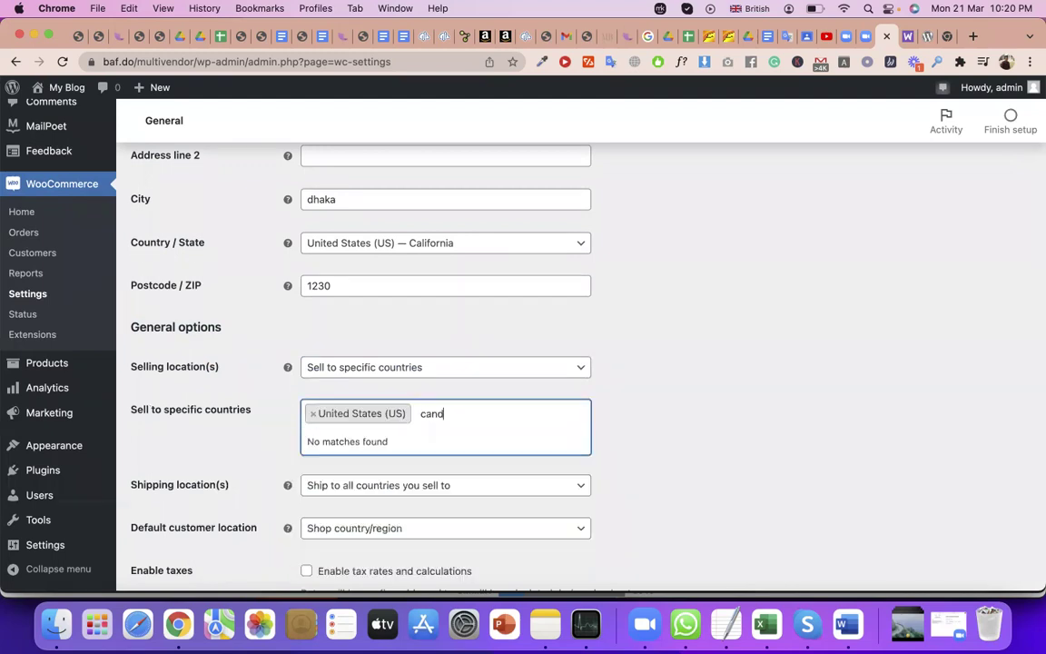
{"action": "type", "text": "a"}
{"action": "key", "text": "BackSpace"}
{"action": "key", "text": "BackSpace"}
{"action": "type", "text": "a"}
{"action": "left_click", "coordinate": [463, 445]}
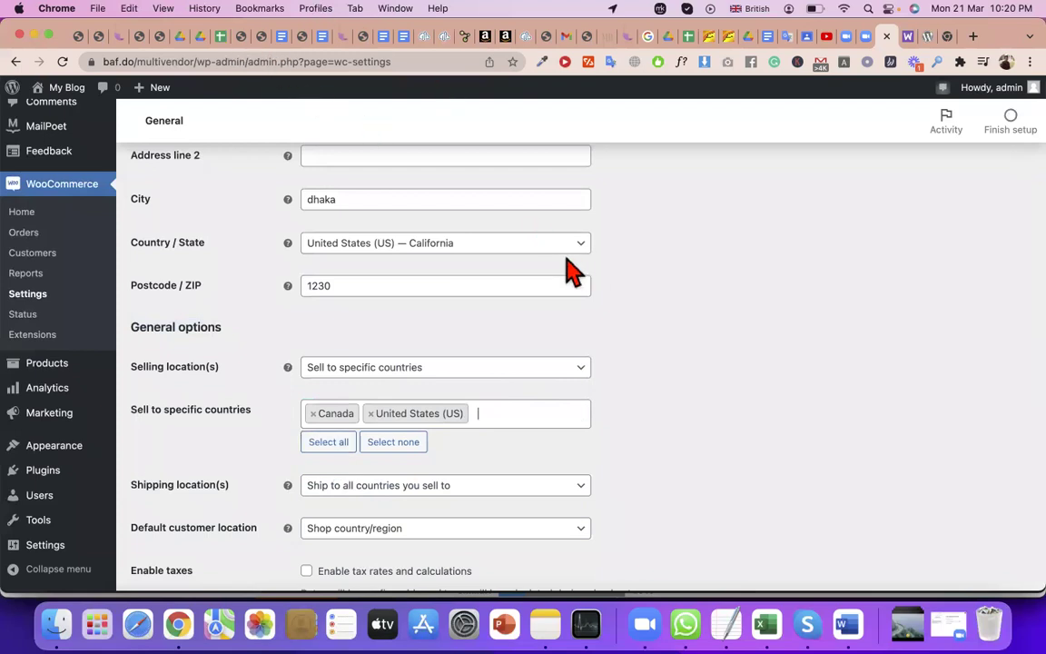
{"action": "key", "text": "XF86AudioRaiseVolume"}
{"action": "key", "text": "XF86AudioRaiseVolume"}
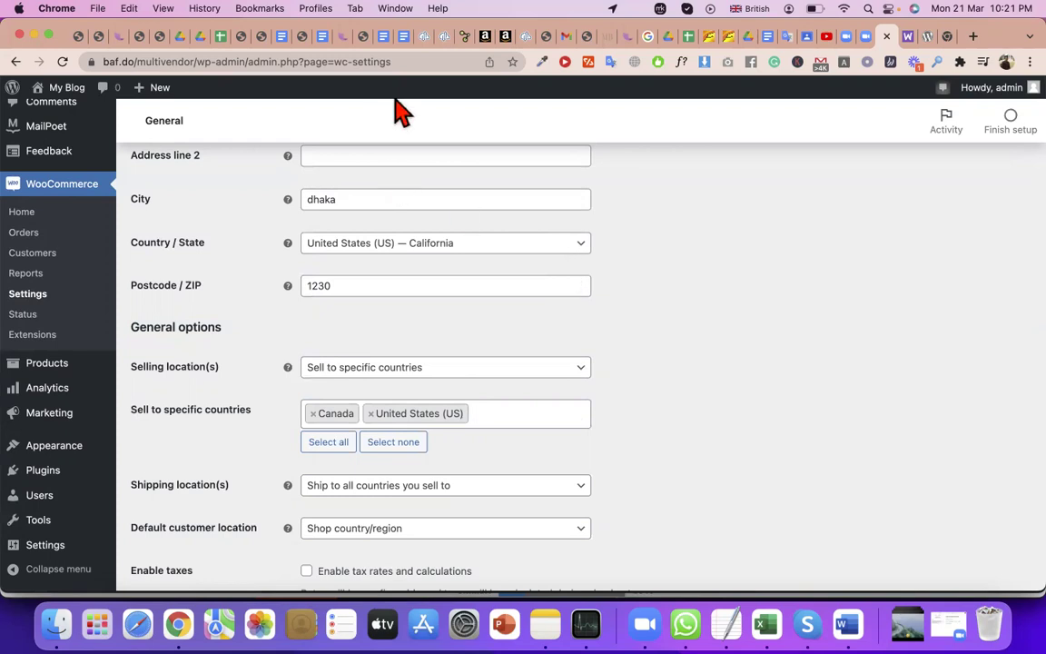
Highlight the General options heading and the Selling location(s) label.
{"action": "scroll", "coordinate": [475, 314], "scroll_direction": "down", "scroll_amount": 1}
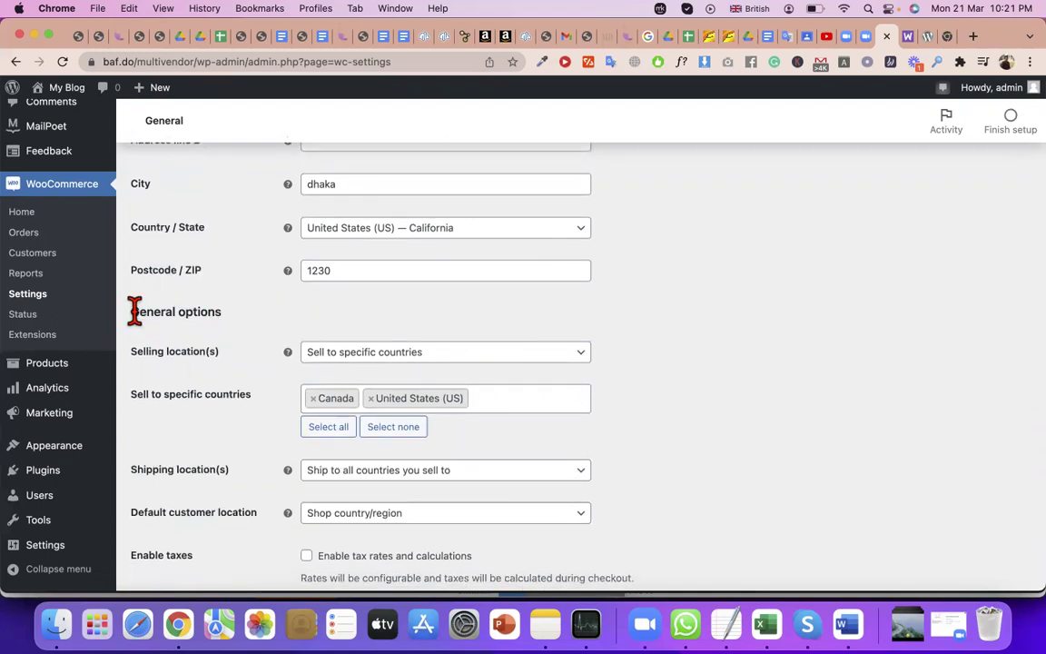
{"action": "left_click_drag", "start_coordinate": [134, 311], "coordinate": [222, 313]}
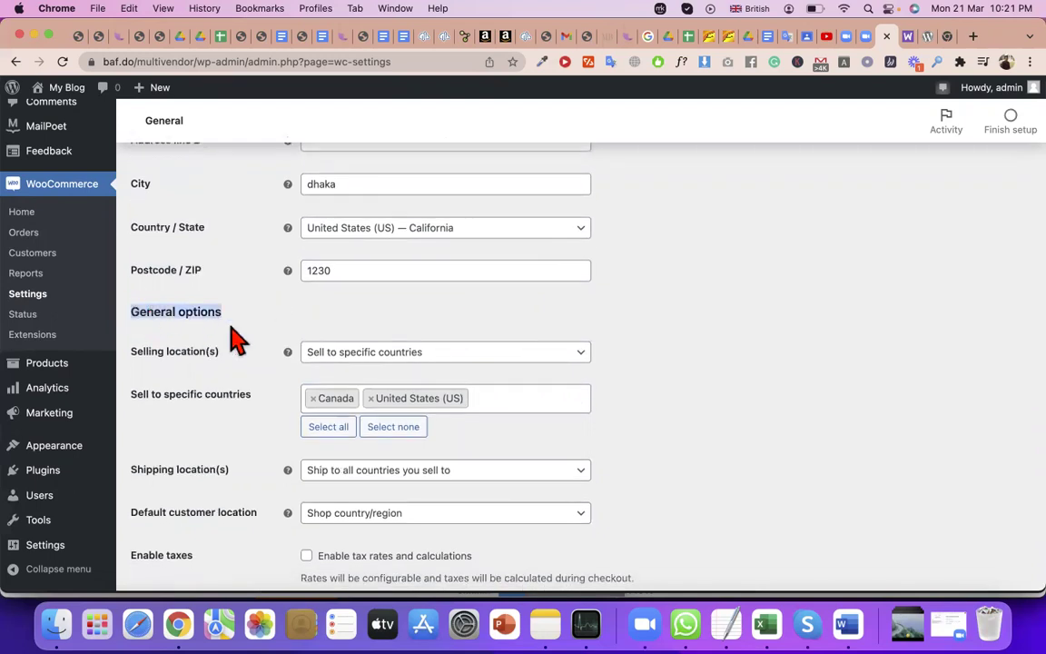
{"action": "triple_click", "coordinate": [199, 361]}
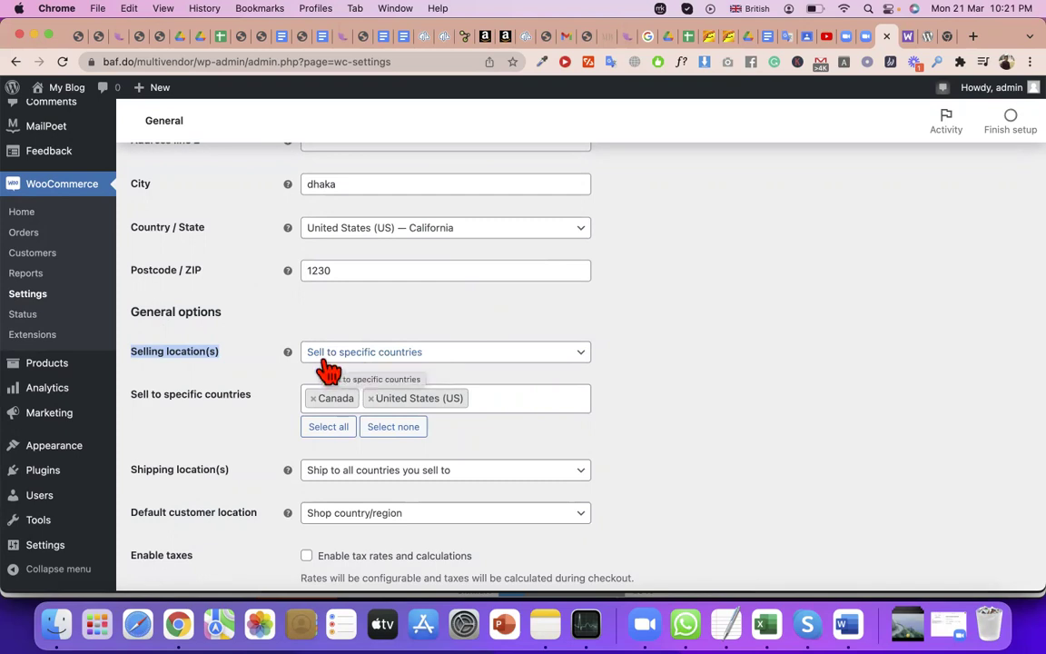
Set Selling location(s) to "Sell to all countries, except for..." and add Afghanistan as an excluded country.
{"action": "left_click", "coordinate": [318, 356]}
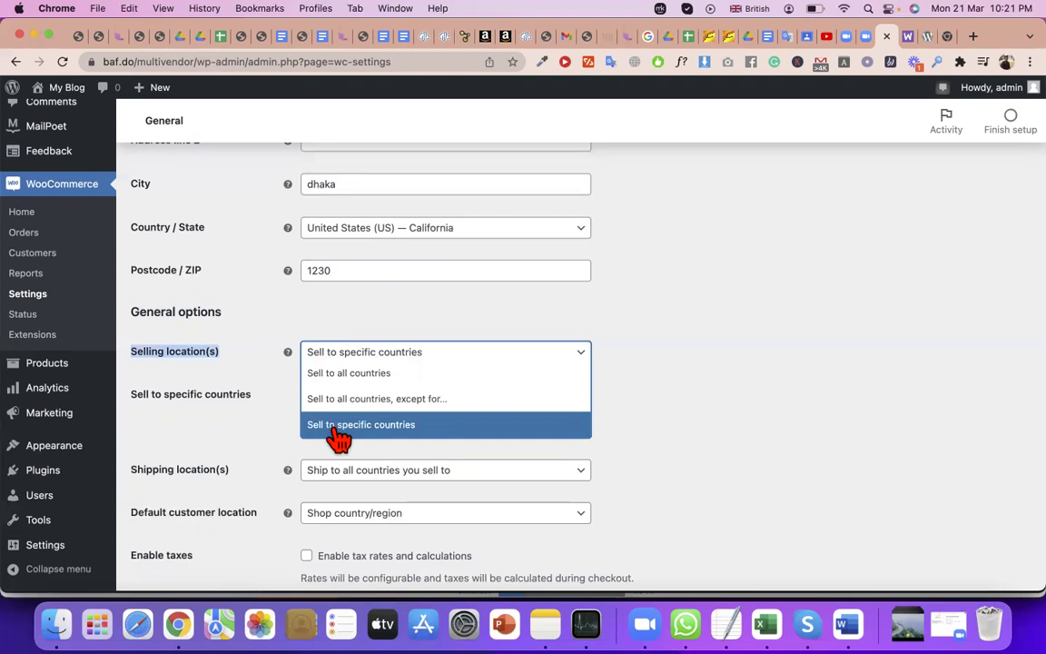
{"action": "left_click", "coordinate": [341, 427]}
{"action": "left_click", "coordinate": [361, 354]}
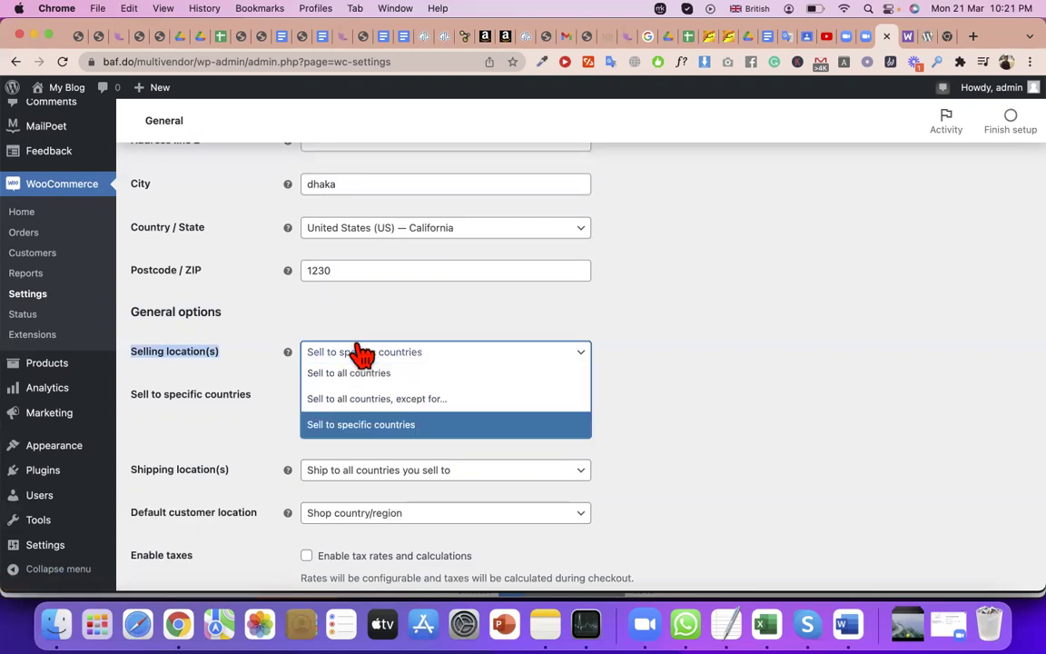
{"action": "left_click", "coordinate": [356, 403]}
{"action": "left_click", "coordinate": [394, 392]}
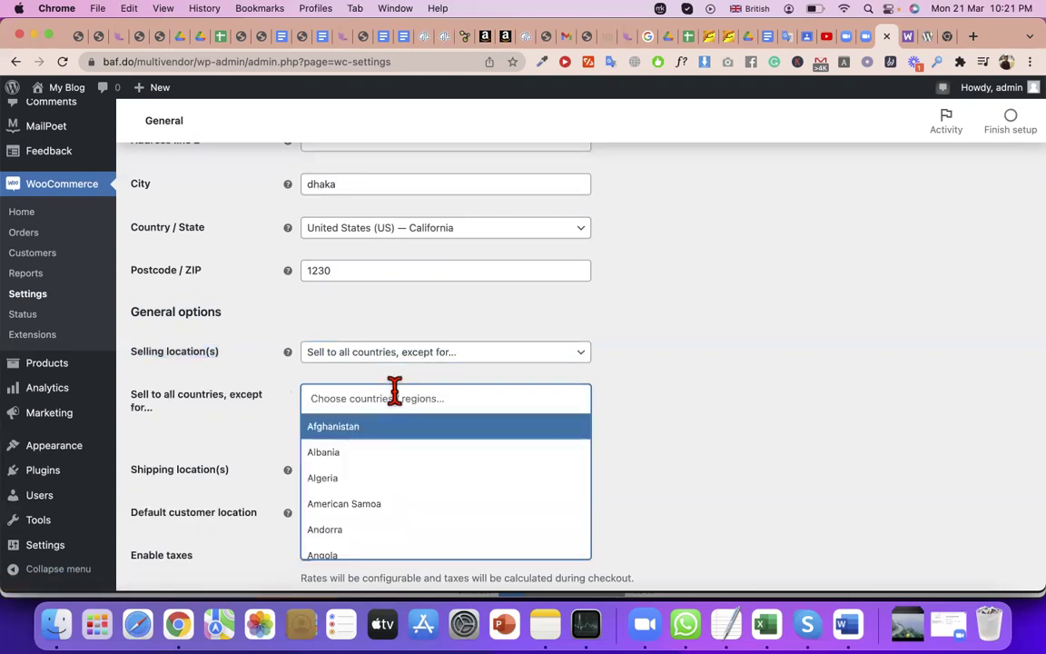
{"action": "left_click", "coordinate": [364, 426]}
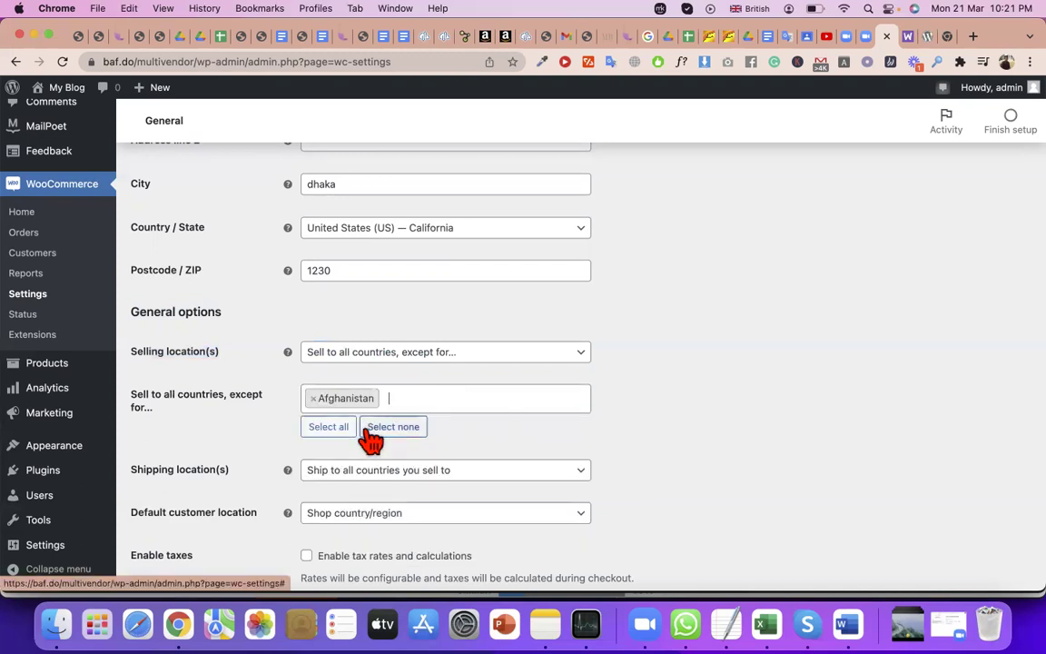
Search the excluded countries for "chin" and add China to the exception list.
{"action": "scroll", "coordinate": [404, 413], "scroll_direction": "down", "scroll_amount": 1}
{"action": "left_click", "coordinate": [400, 392]}
{"action": "type", "text": "chu"}
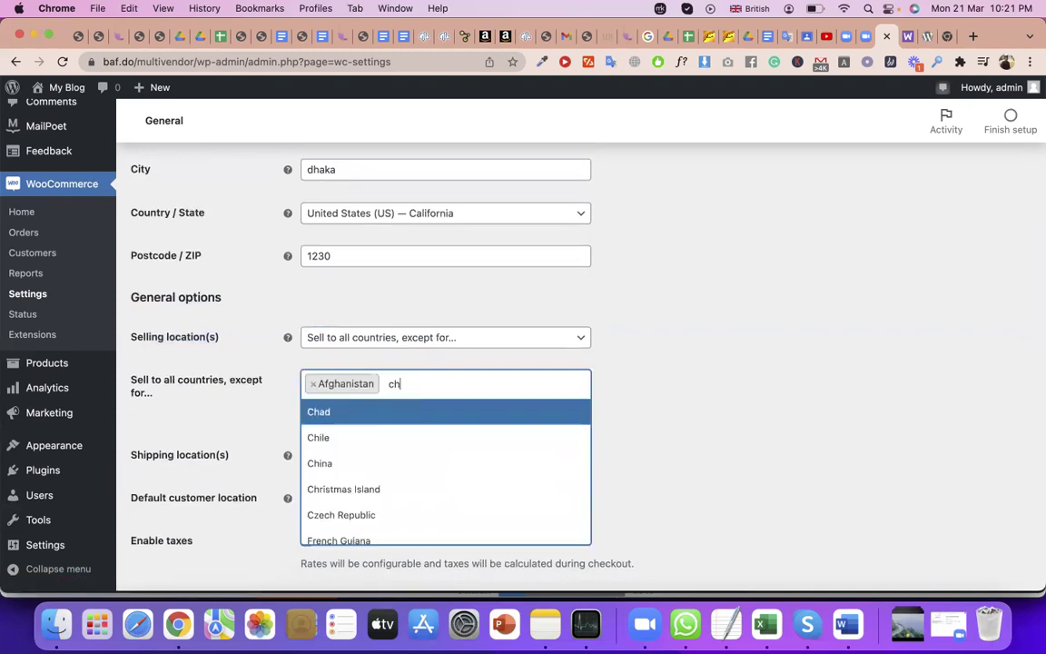
{"action": "key", "text": "BackSpace"}
{"action": "type", "text": "in"}
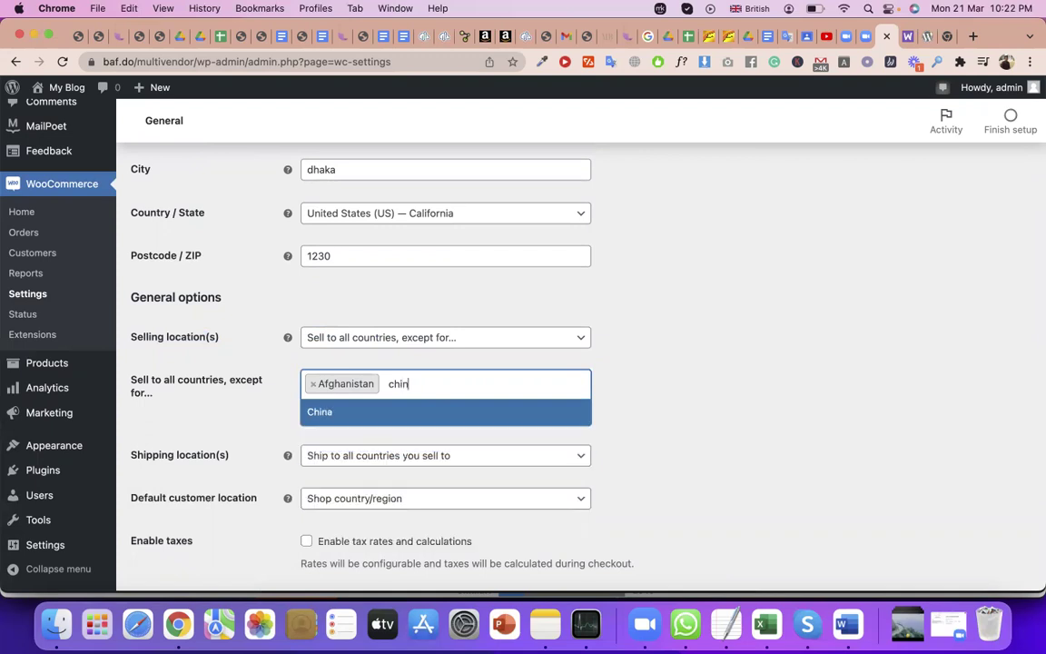
{"action": "left_click", "coordinate": [322, 418]}
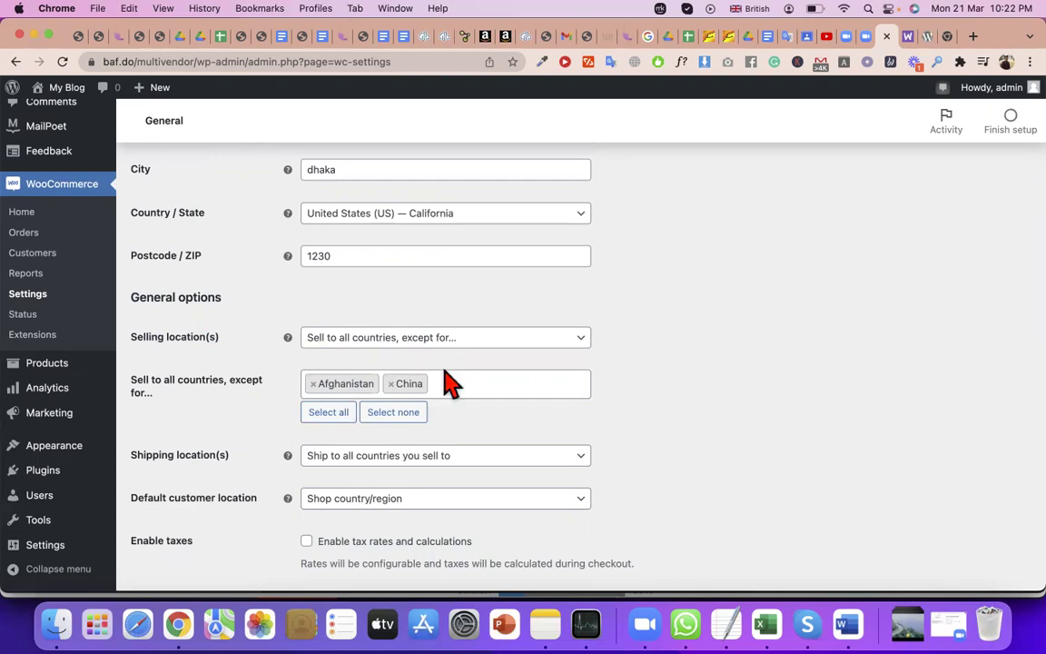
Look over the Selling location(s) choices without changing them and highlight the "Sell to all countries, except for..." label.
{"action": "left_click", "coordinate": [422, 341]}
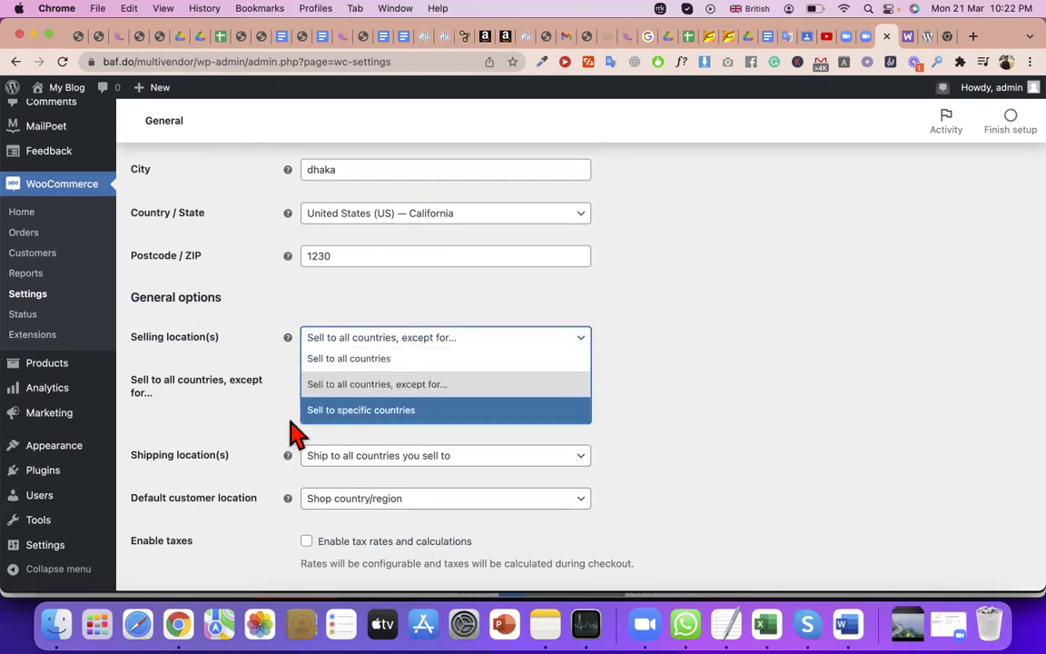
{"action": "left_click", "coordinate": [254, 389]}
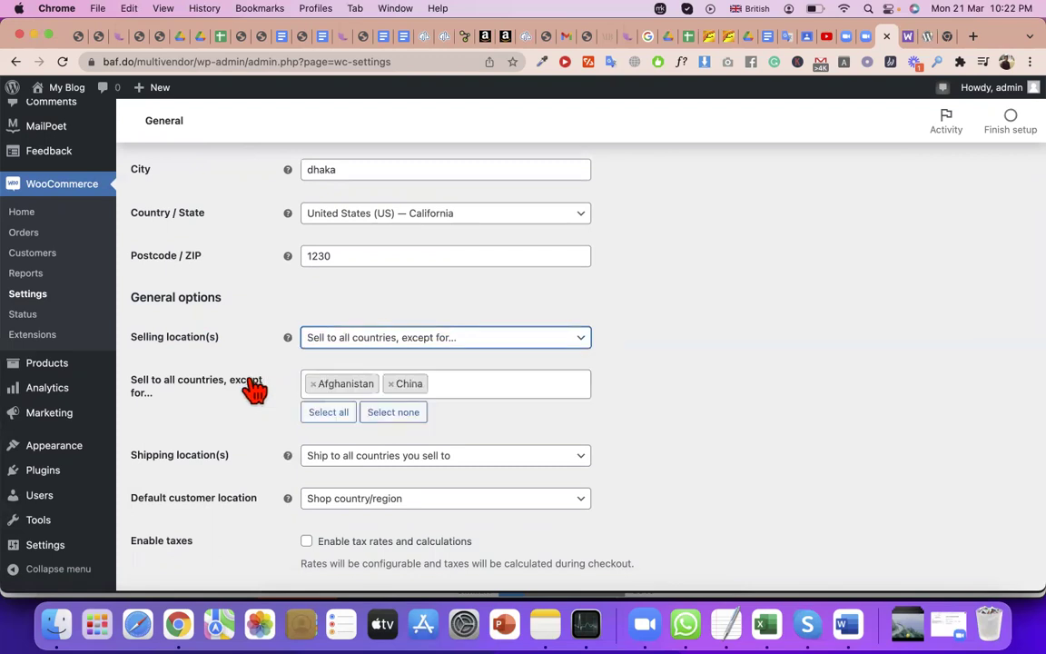
{"action": "triple_click", "coordinate": [246, 390]}
{"action": "scroll", "coordinate": [399, 334], "scroll_direction": "down", "scroll_amount": 1}
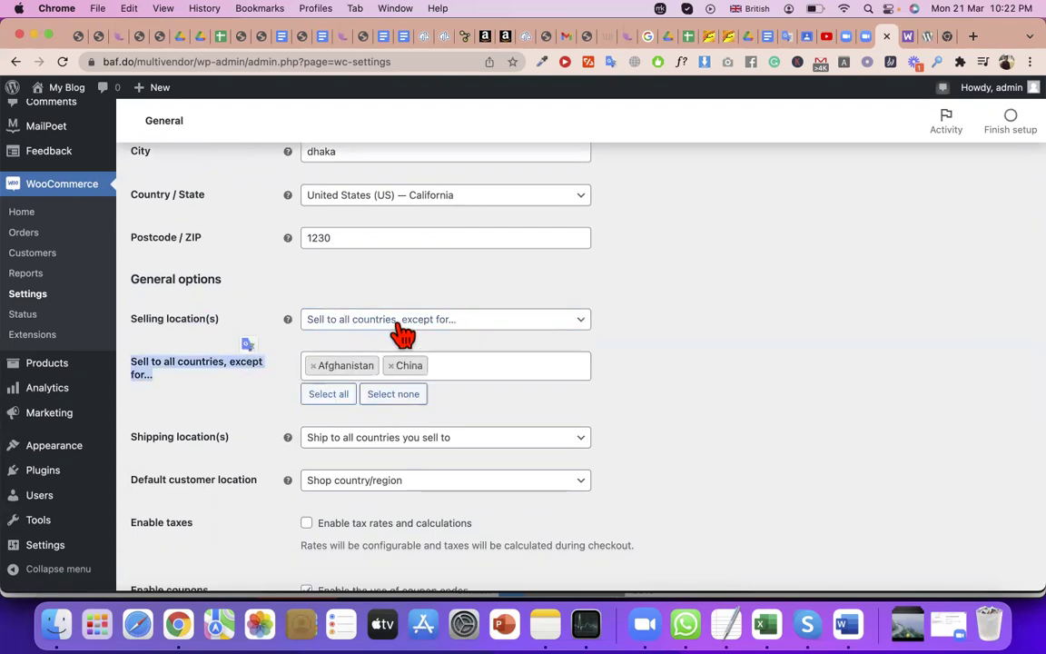
Switch Selling location(s) to Sell to all countries, and from there to Sell to specific countries.
{"action": "left_click", "coordinate": [397, 324]}
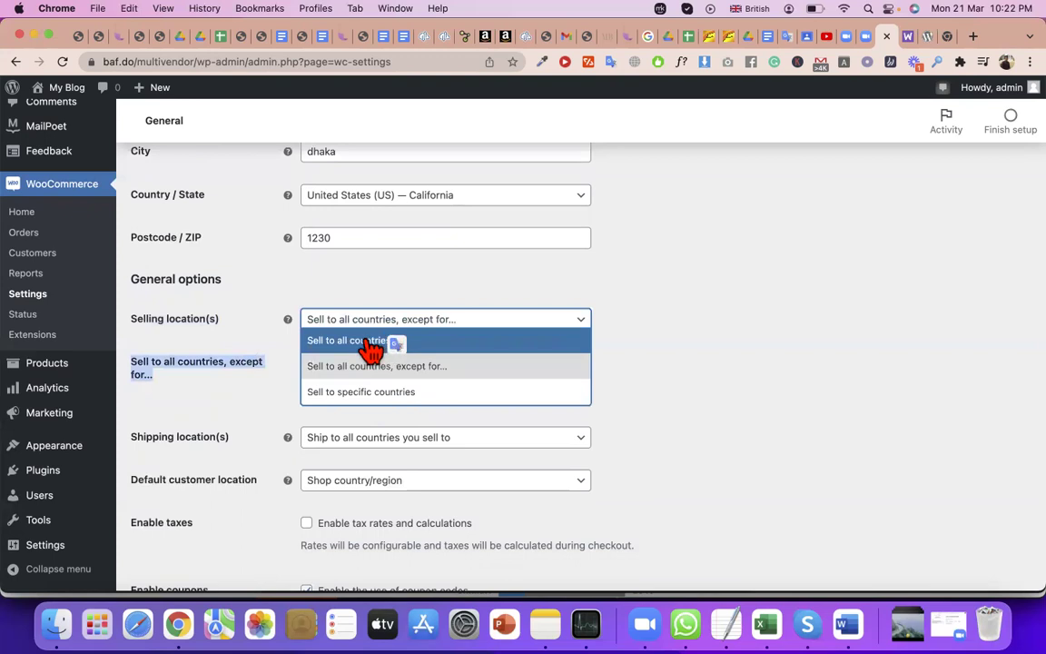
{"action": "left_click", "coordinate": [368, 349]}
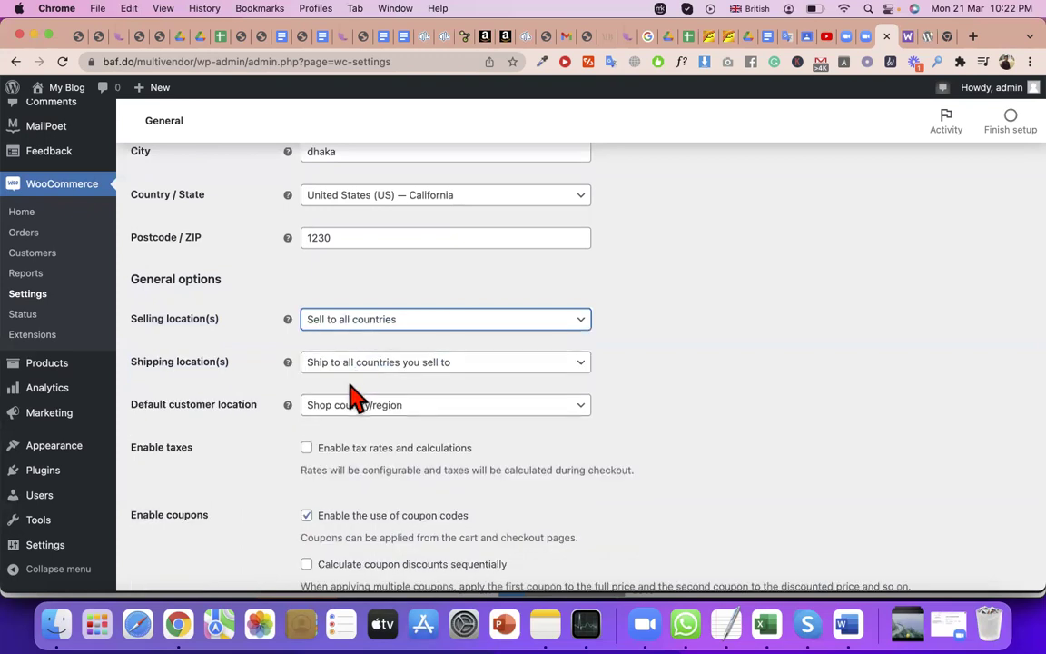
{"action": "left_click", "coordinate": [372, 323]}
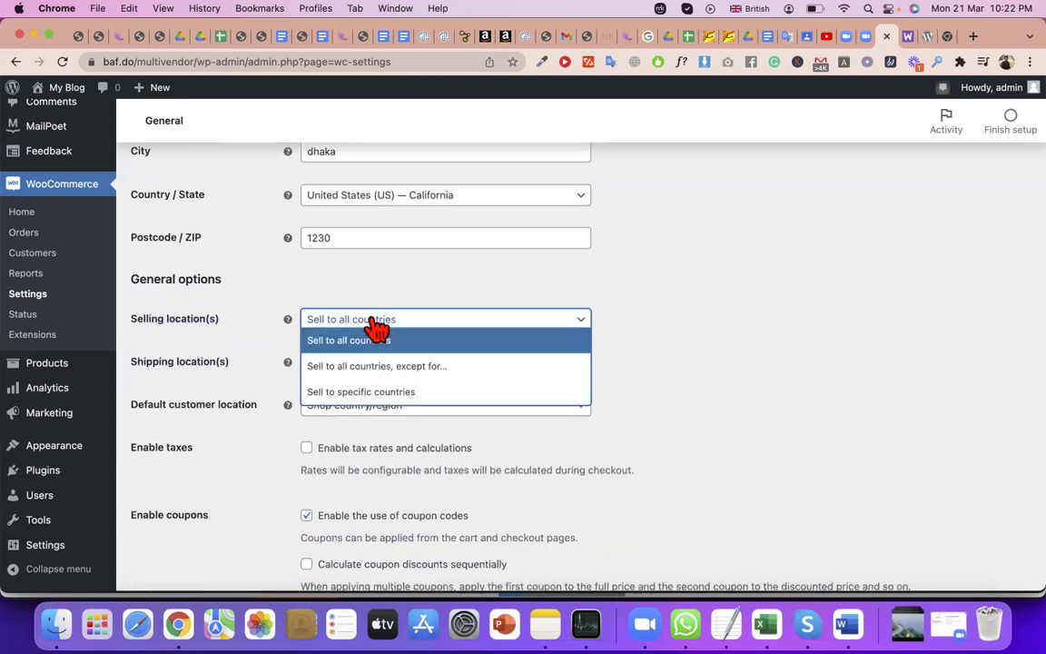
{"action": "left_click", "coordinate": [372, 392]}
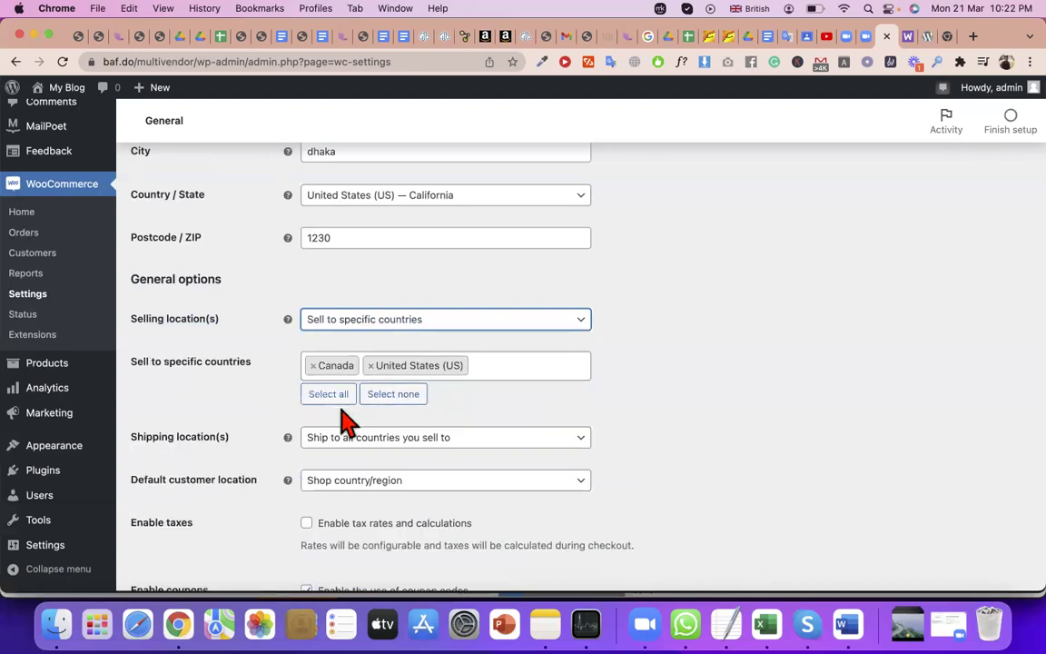
Look over the Shipping location(s) choices without changing them, and set Selling location(s) to Sell to all countries.
{"action": "left_click", "coordinate": [379, 440]}
{"action": "mouse_move", "coordinate": [272, 430]}
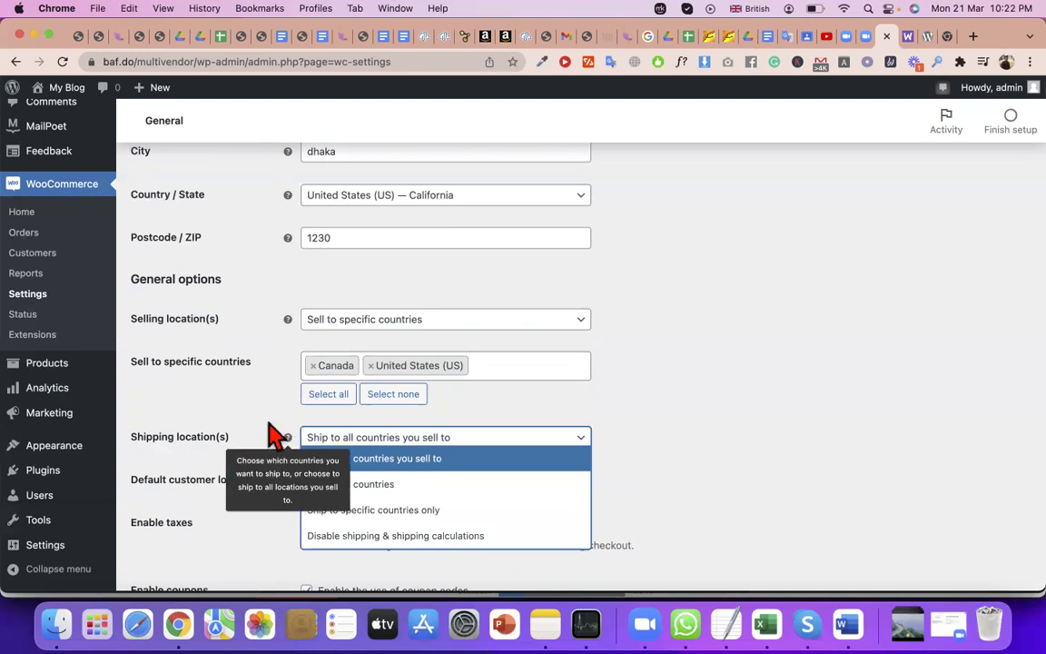
{"action": "scroll", "coordinate": [243, 427], "scroll_direction": "down", "scroll_amount": 1}
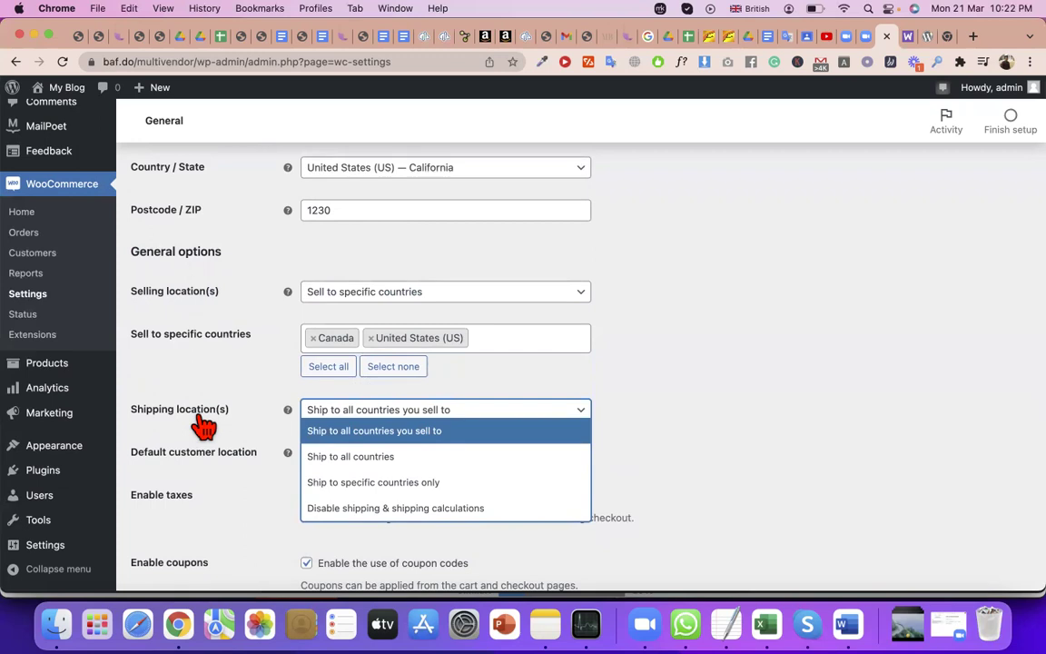
{"action": "left_click", "coordinate": [351, 295]}
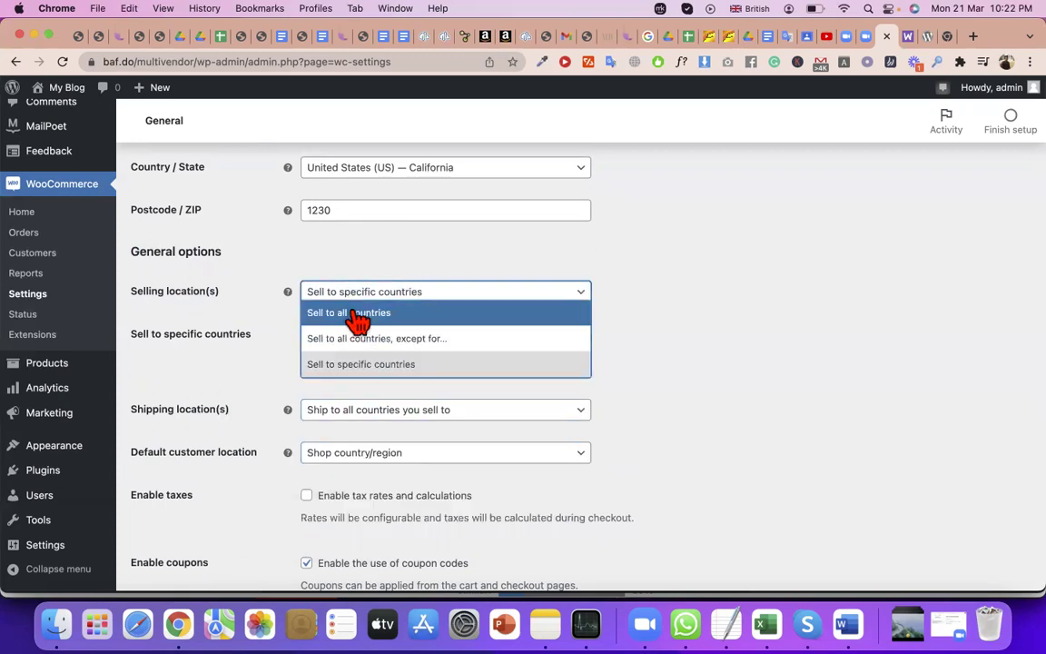
{"action": "left_click", "coordinate": [361, 313]}
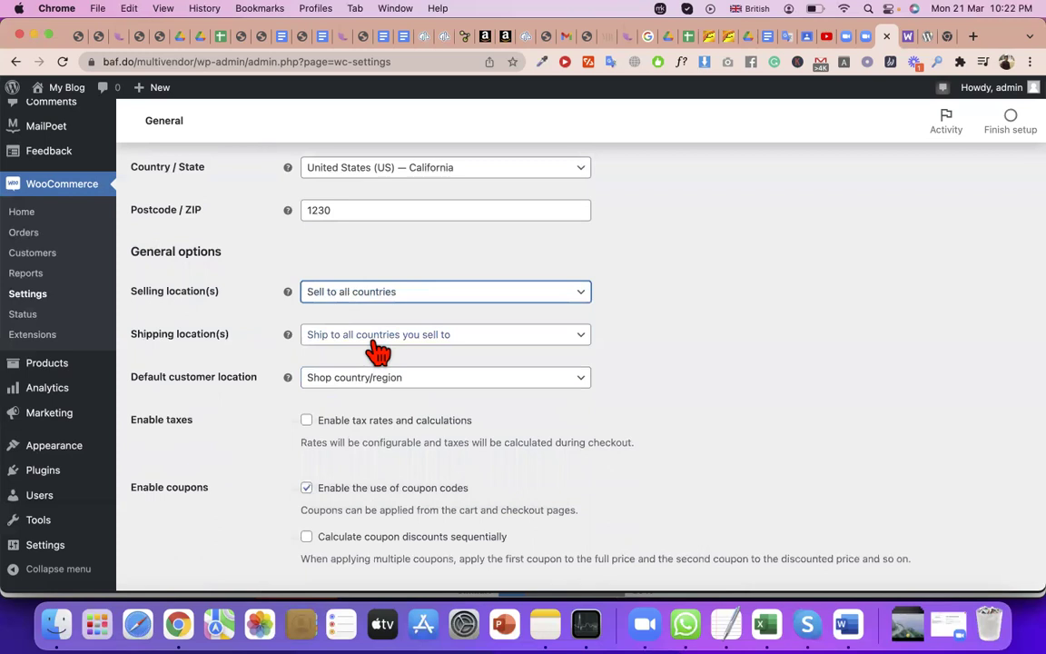
Set Shipping location(s) to Ship to specific countries only and add Bangladesh to the list of countries.
{"action": "left_click", "coordinate": [374, 340]}
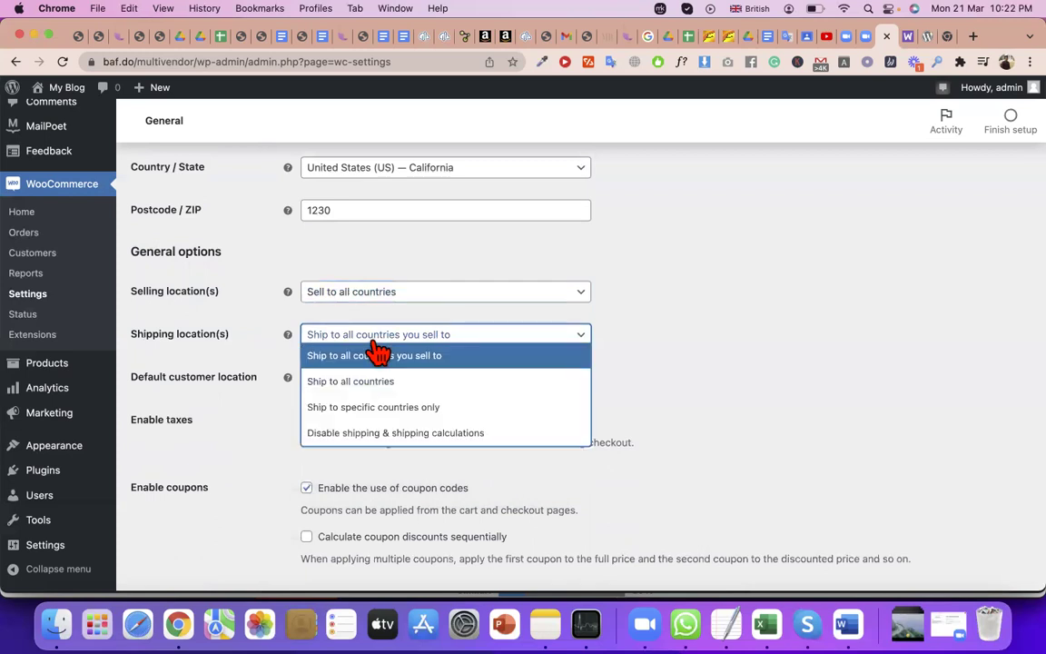
{"action": "left_click", "coordinate": [373, 408]}
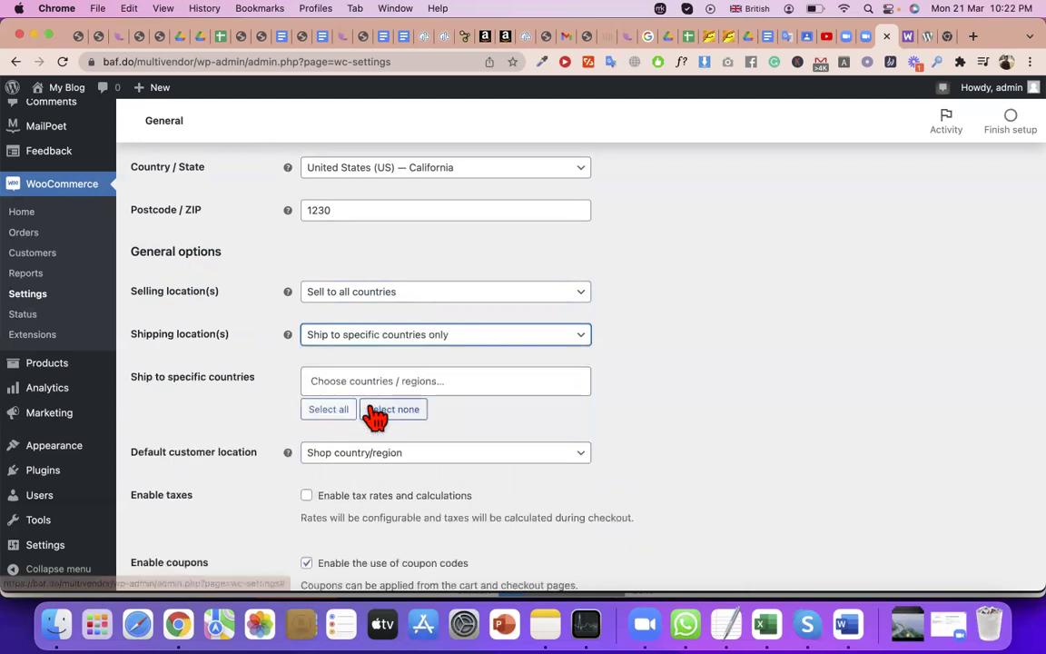
{"action": "left_click", "coordinate": [374, 389]}
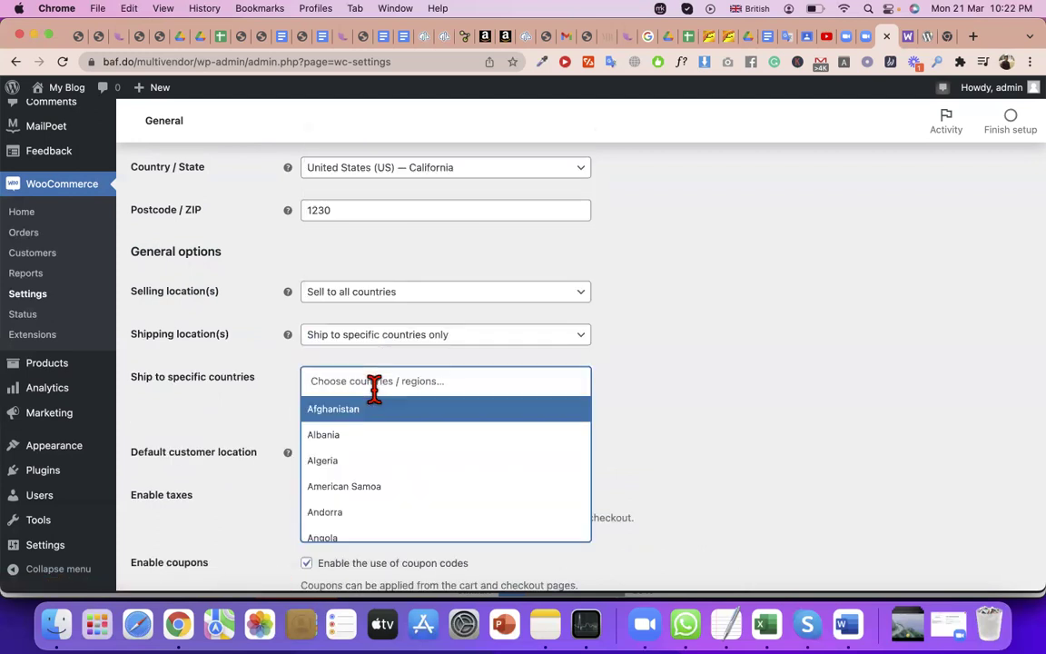
{"action": "type", "text": "bang"}
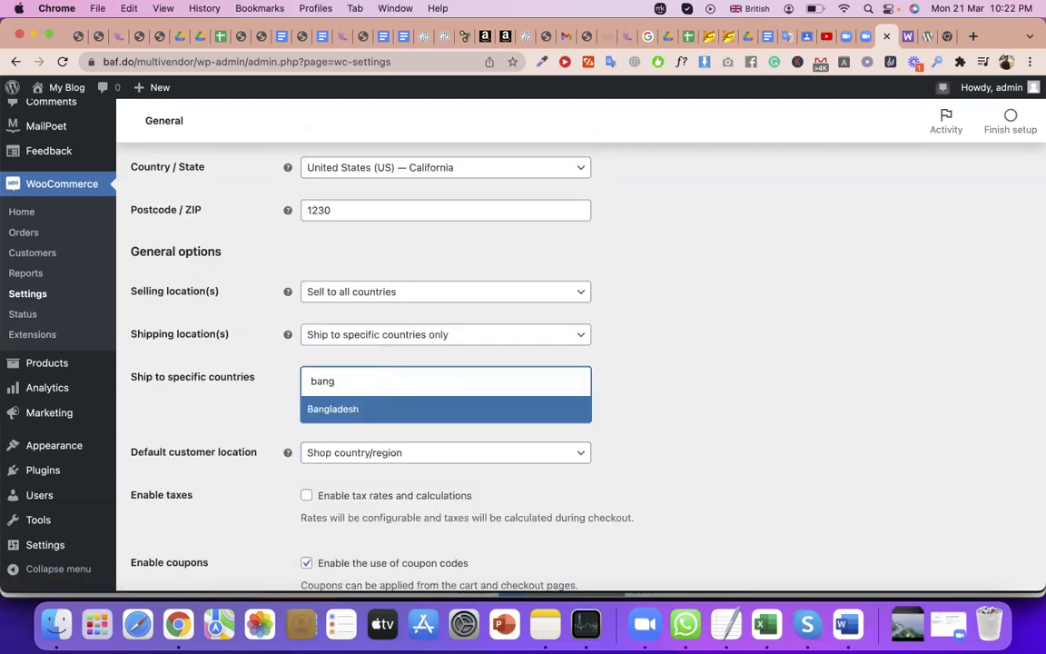
{"action": "left_click", "coordinate": [399, 409]}
Highlight the Selling location(s) and Ship to specific countries labels and look over the shipping country list without changing it.
{"action": "triple_click", "coordinate": [183, 297]}
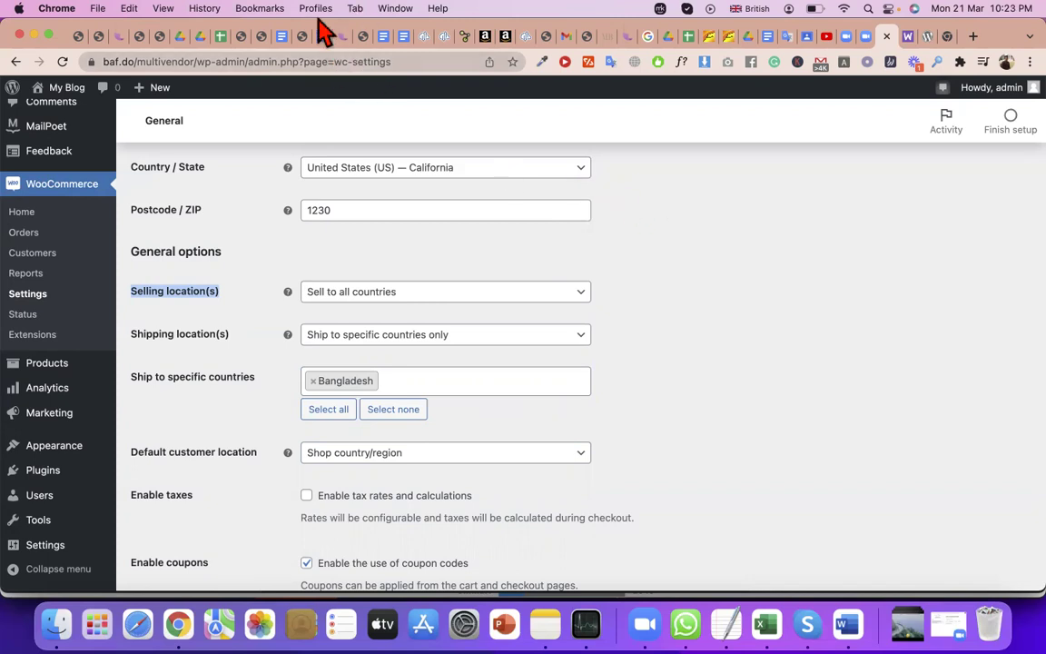
{"action": "left_click", "coordinate": [270, 270]}
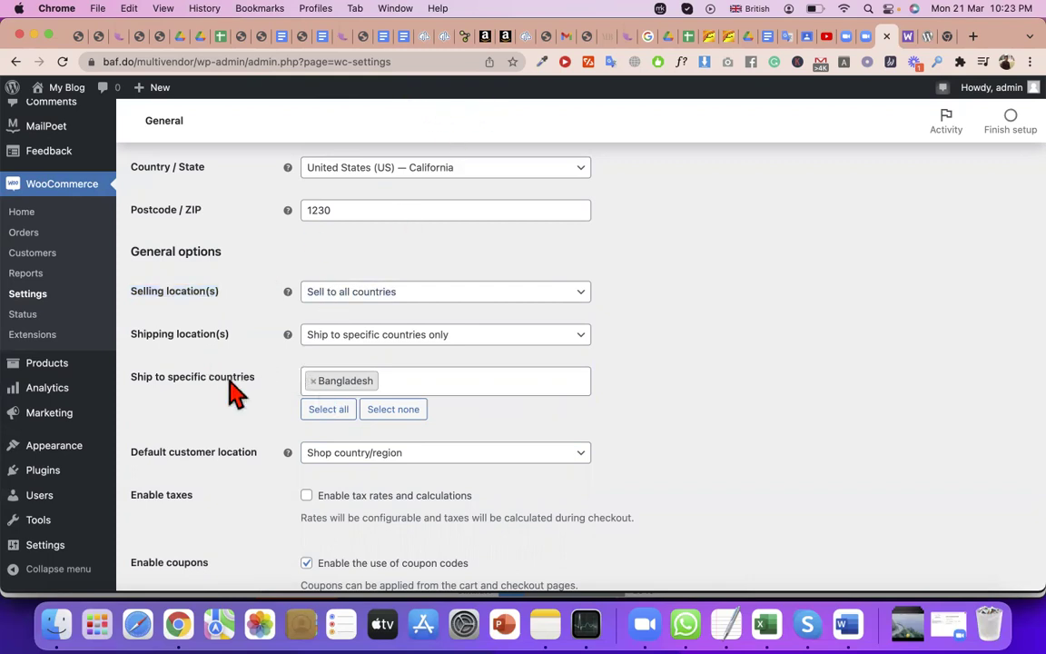
{"action": "triple_click", "coordinate": [179, 376]}
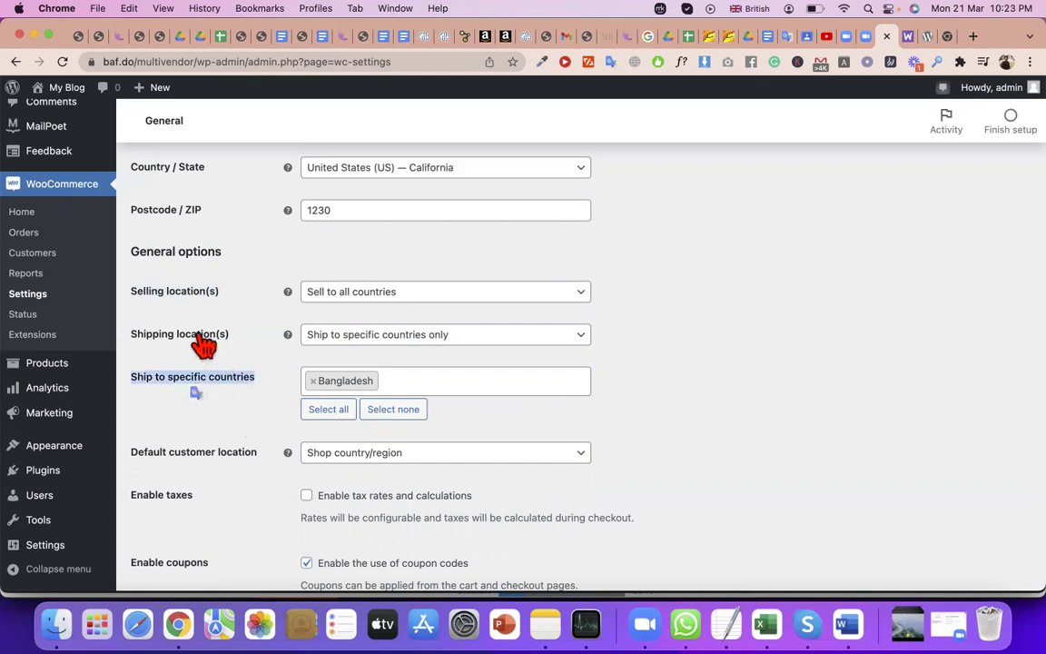
{"action": "left_click", "coordinate": [403, 387]}
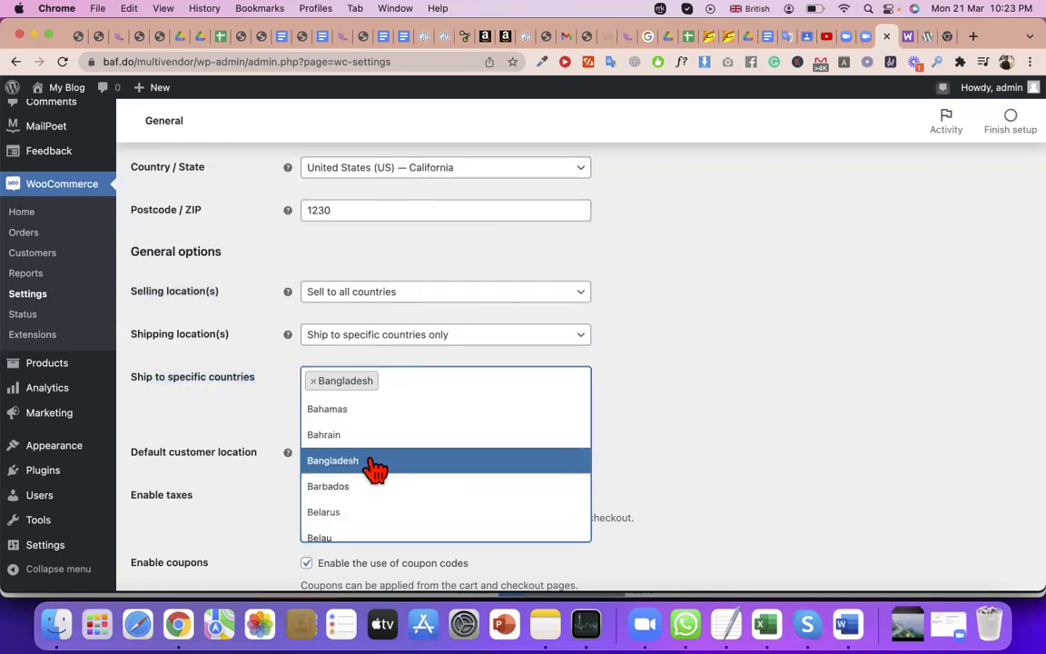
{"action": "triple_click", "coordinate": [234, 380]}
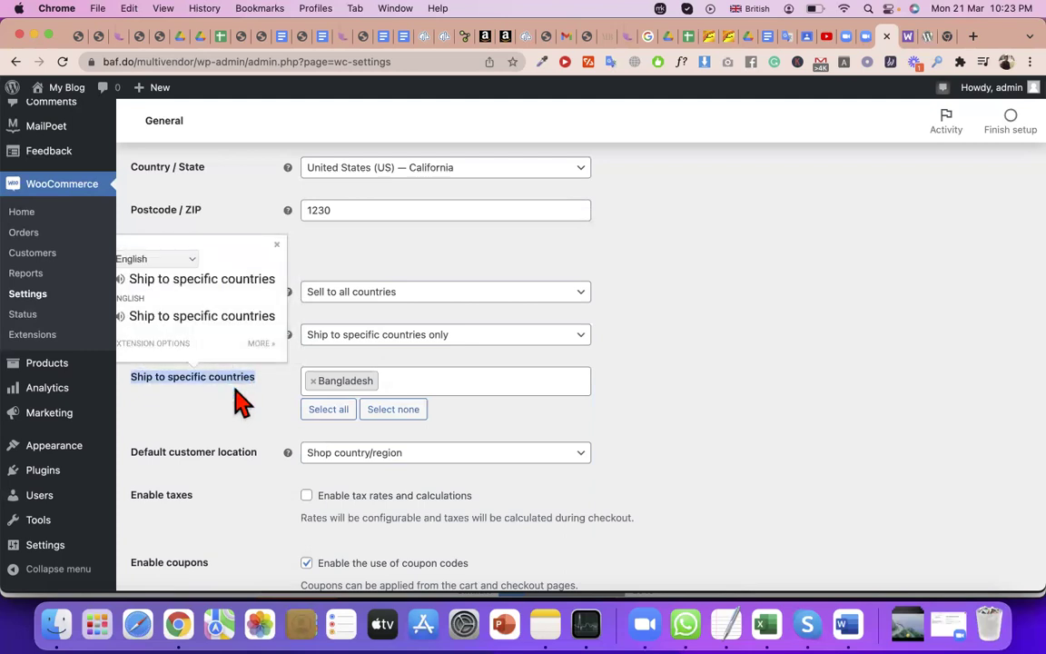
{"action": "left_click", "coordinate": [418, 380]}
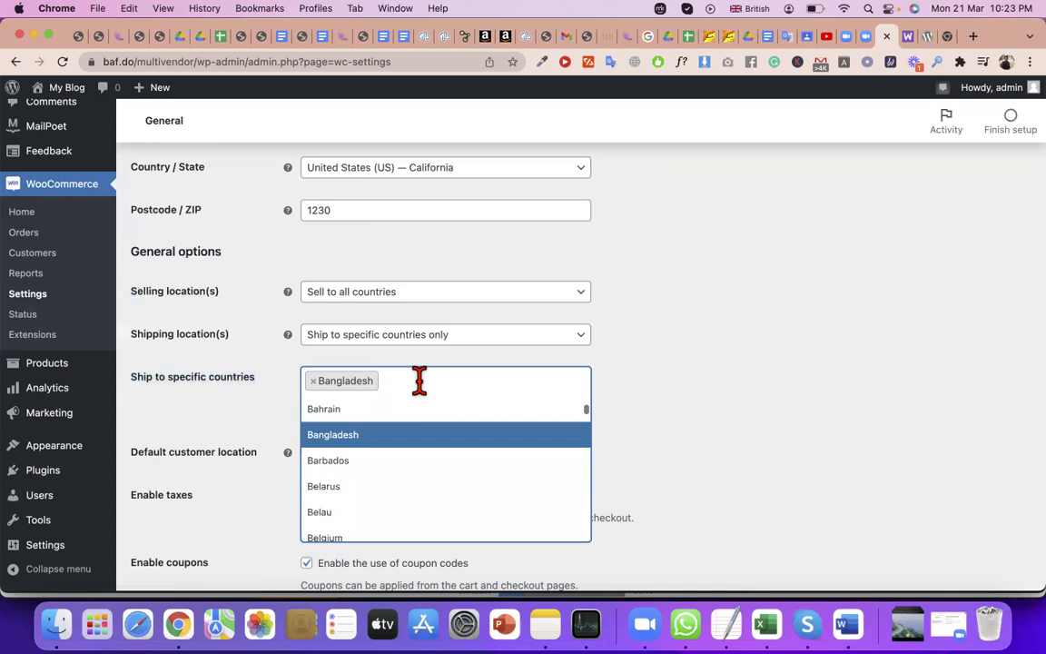
{"action": "left_click", "coordinate": [242, 362]}
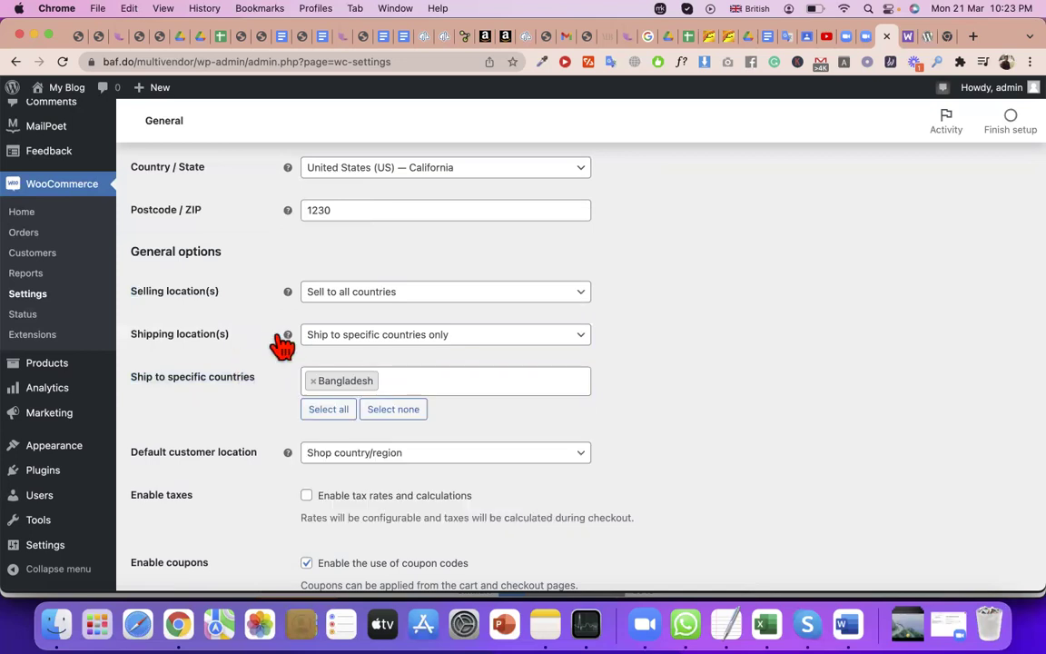
Set Selling location(s) to Sell to specific countries and Shipping location(s) to Ship to all countries you sell to.
{"action": "left_click", "coordinate": [361, 336]}
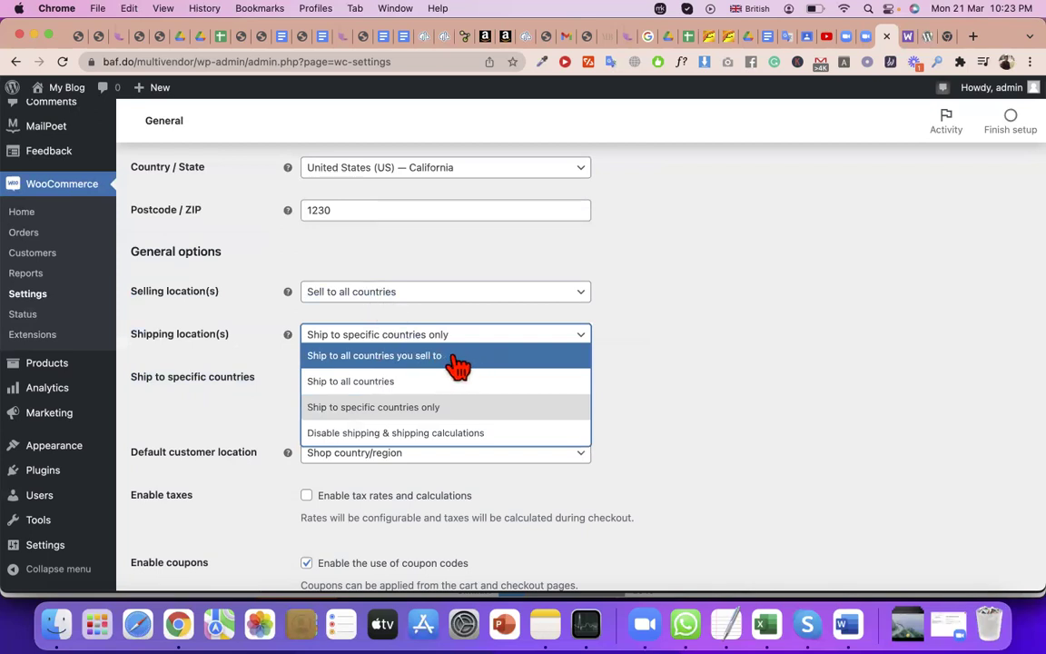
{"action": "left_click", "coordinate": [402, 295]}
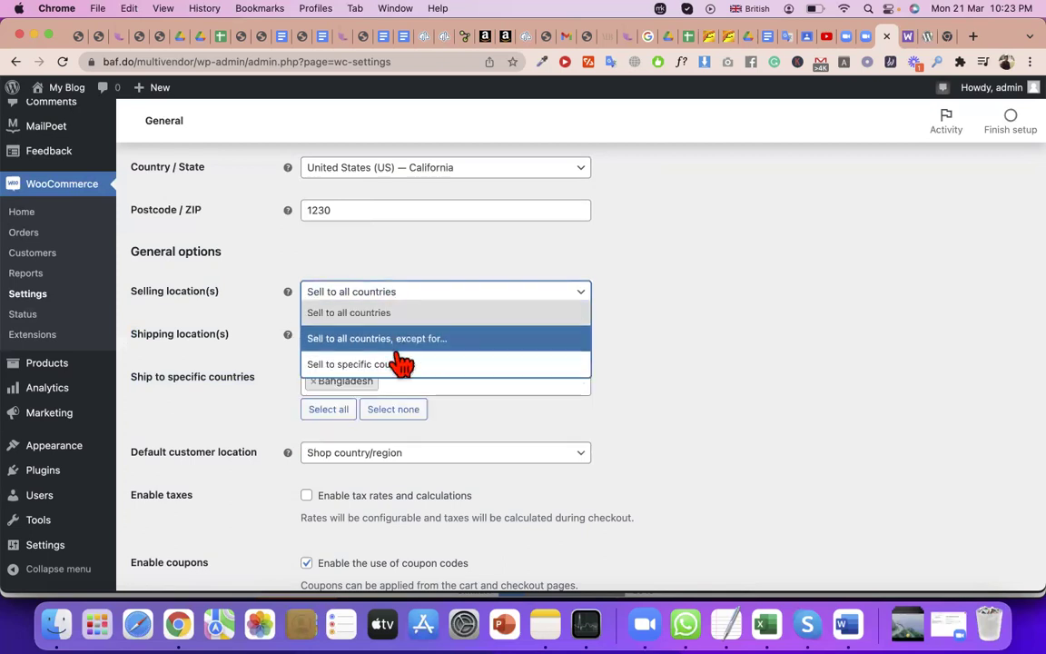
{"action": "left_click", "coordinate": [401, 364]}
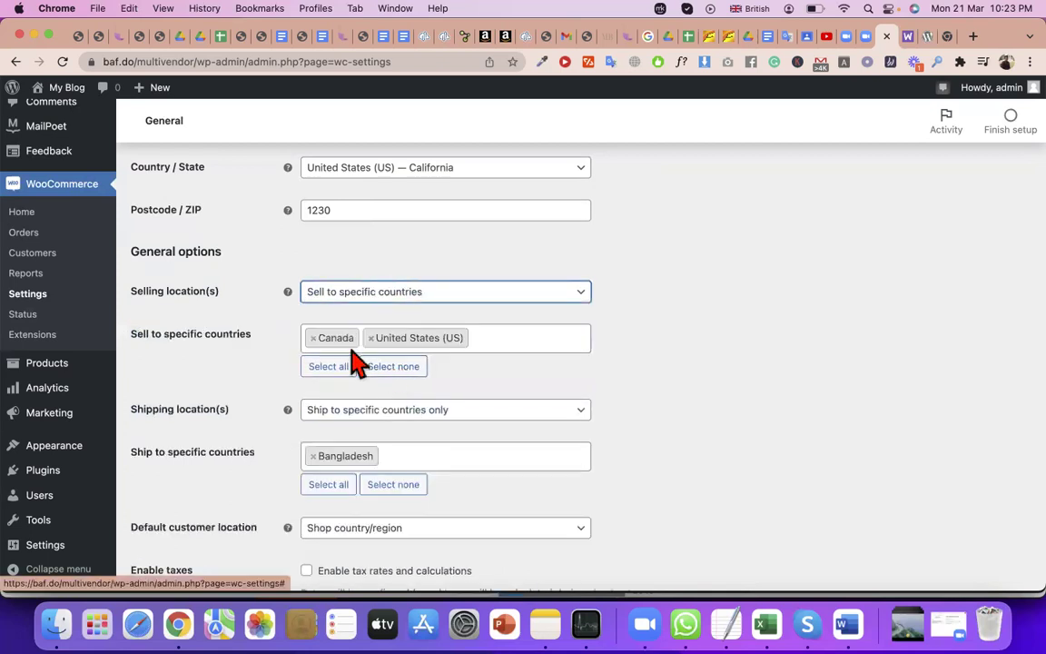
{"action": "left_click", "coordinate": [392, 410]}
{"action": "left_click", "coordinate": [376, 433]}
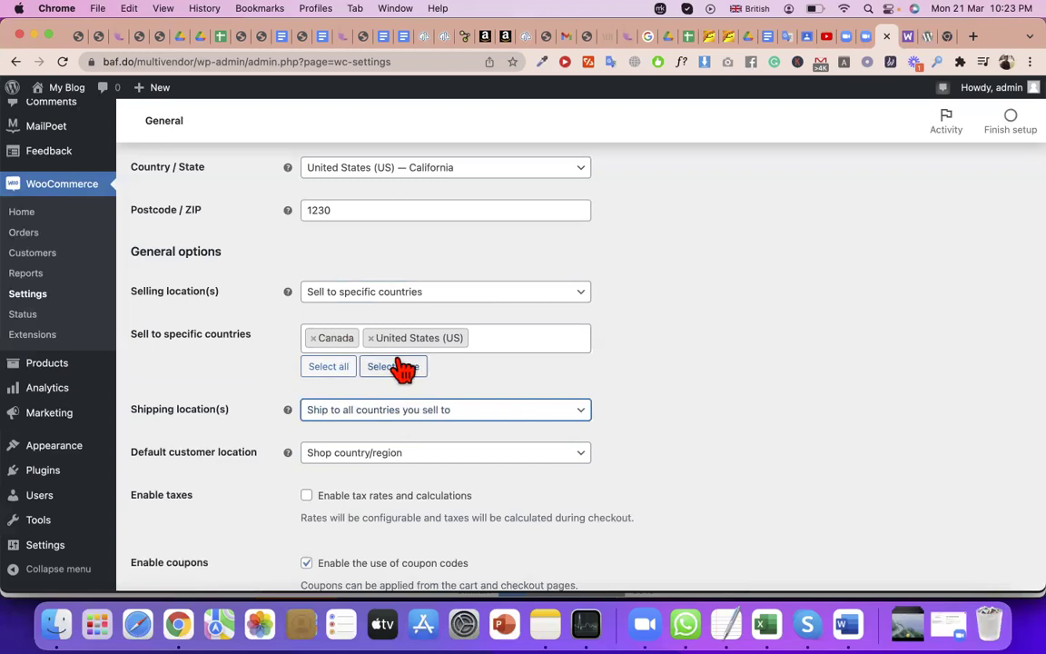
Switch Shipping location(s) to Ship to all countries, to Disable shipping & shipping calculations, and back to Ship to all countries you sell to.
{"action": "left_click", "coordinate": [425, 416]}
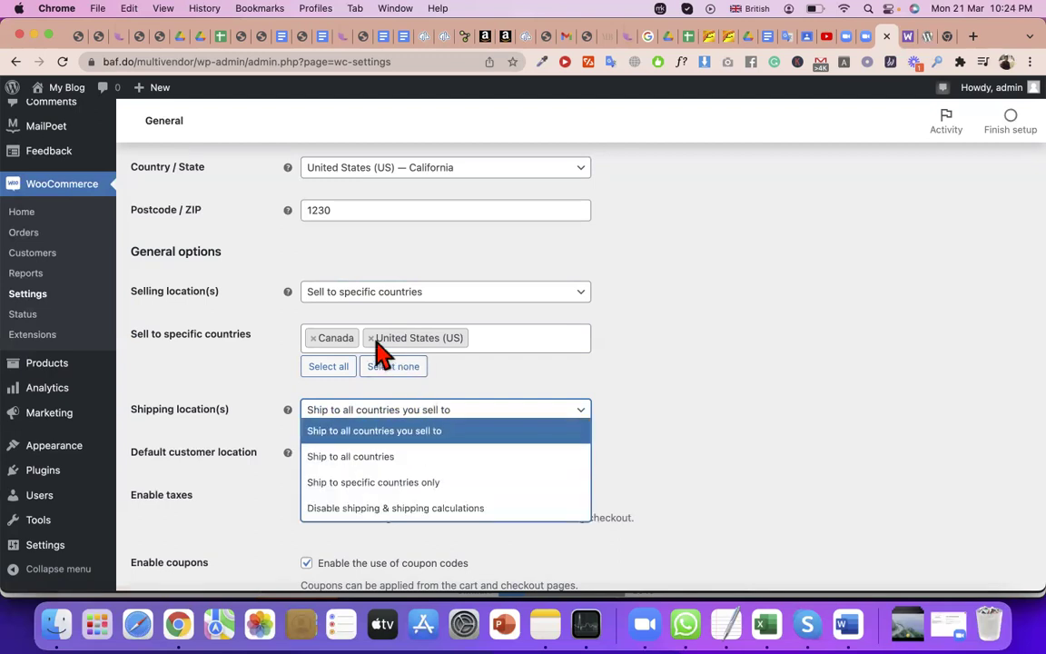
{"action": "left_click", "coordinate": [417, 456]}
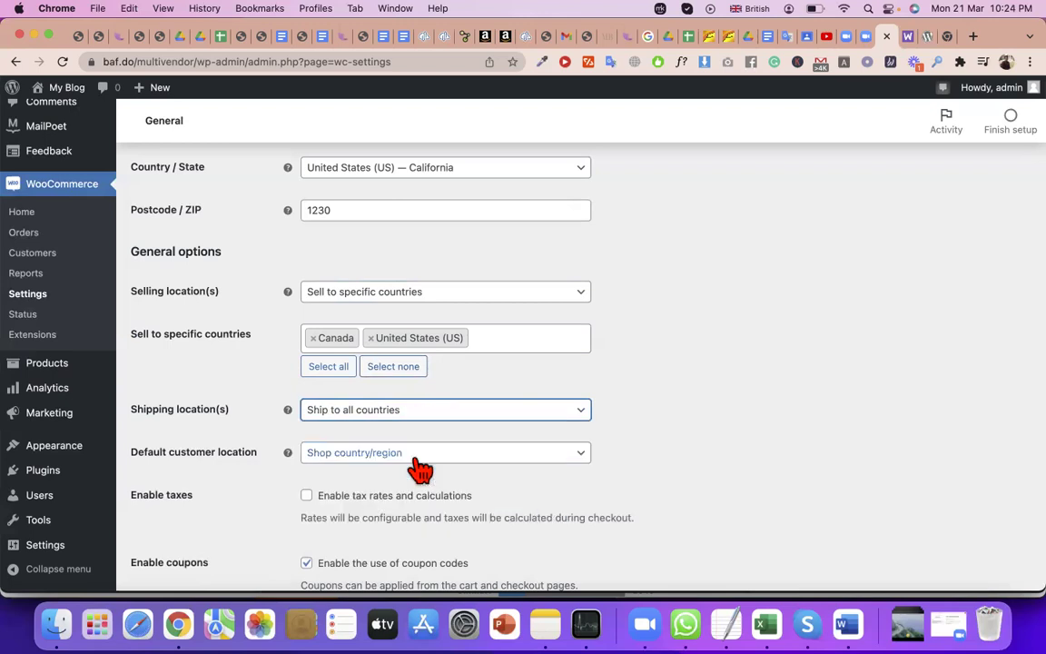
{"action": "left_click", "coordinate": [375, 417]}
{"action": "left_click", "coordinate": [375, 413]}
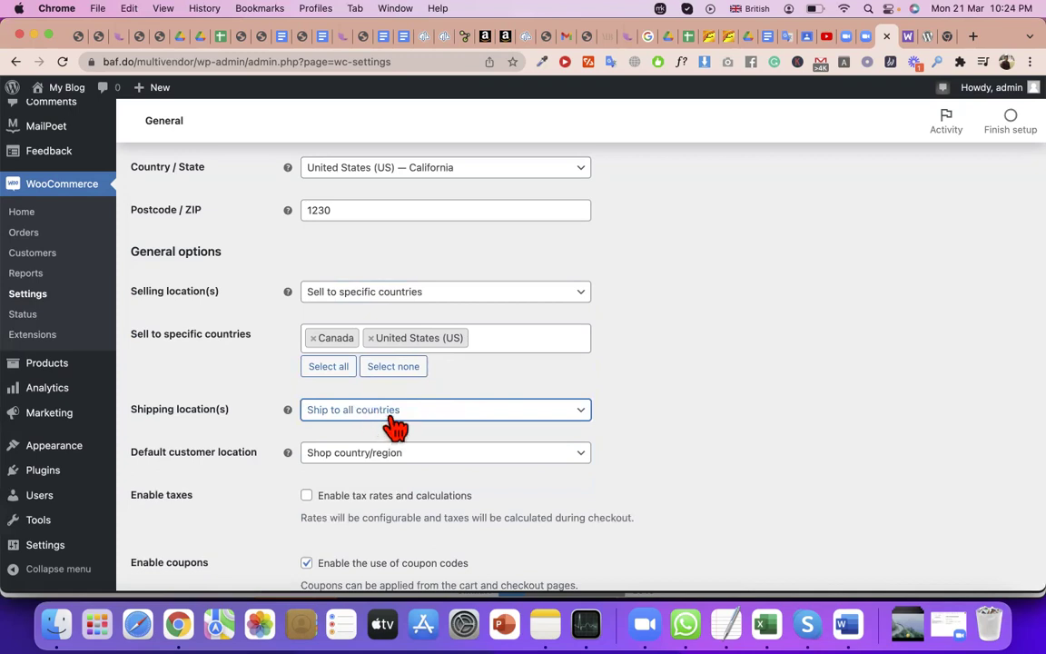
{"action": "left_click", "coordinate": [393, 416]}
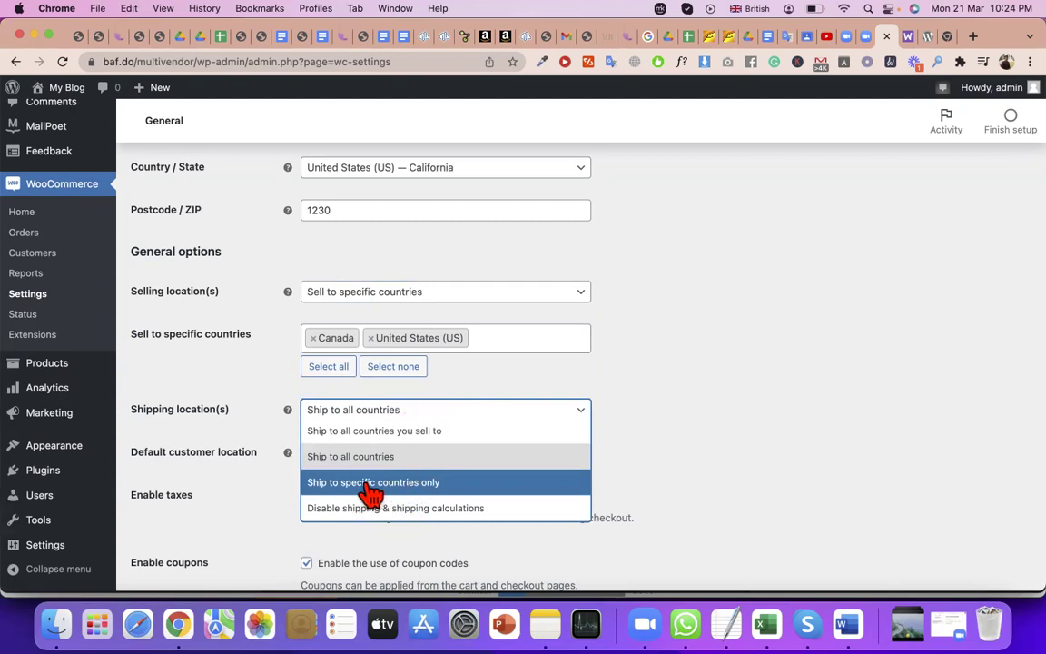
{"action": "left_click", "coordinate": [440, 510]}
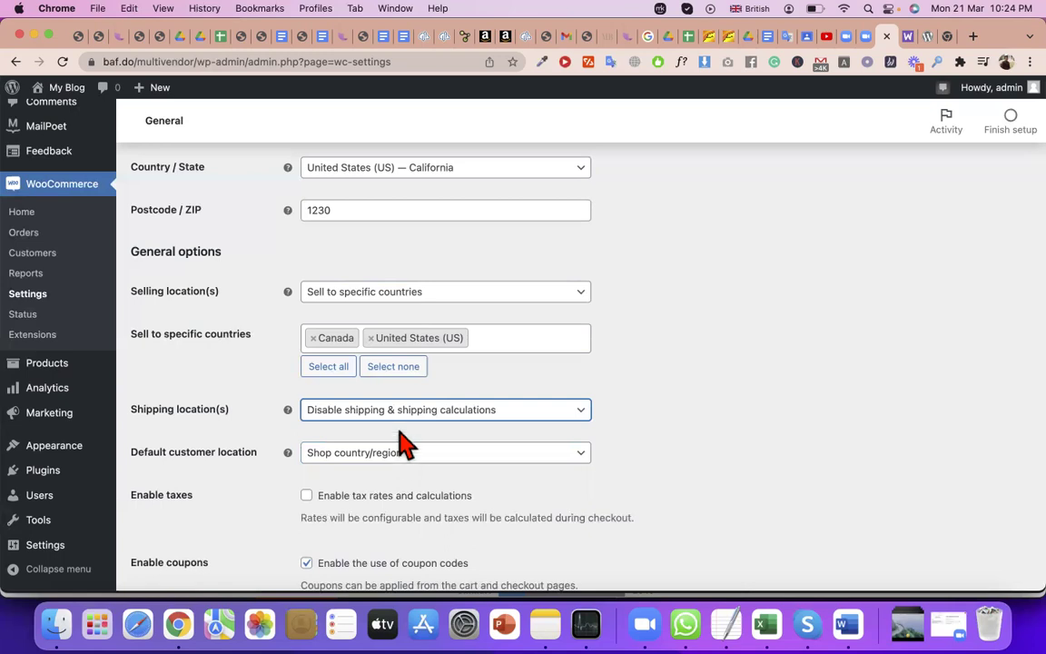
{"action": "left_click", "coordinate": [397, 413]}
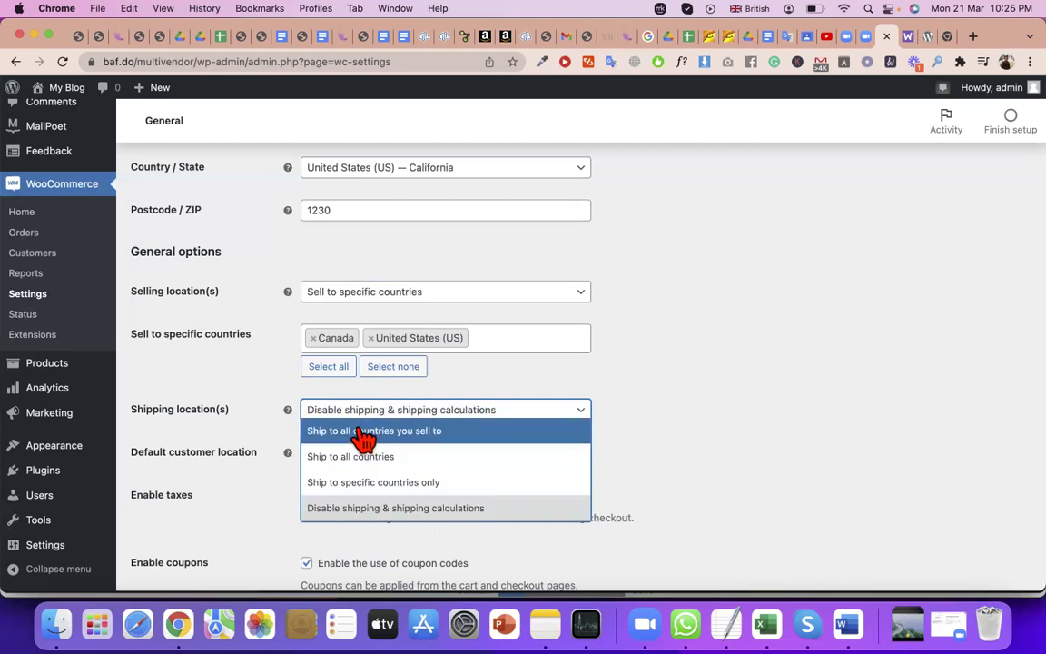
{"action": "left_click", "coordinate": [363, 432]}
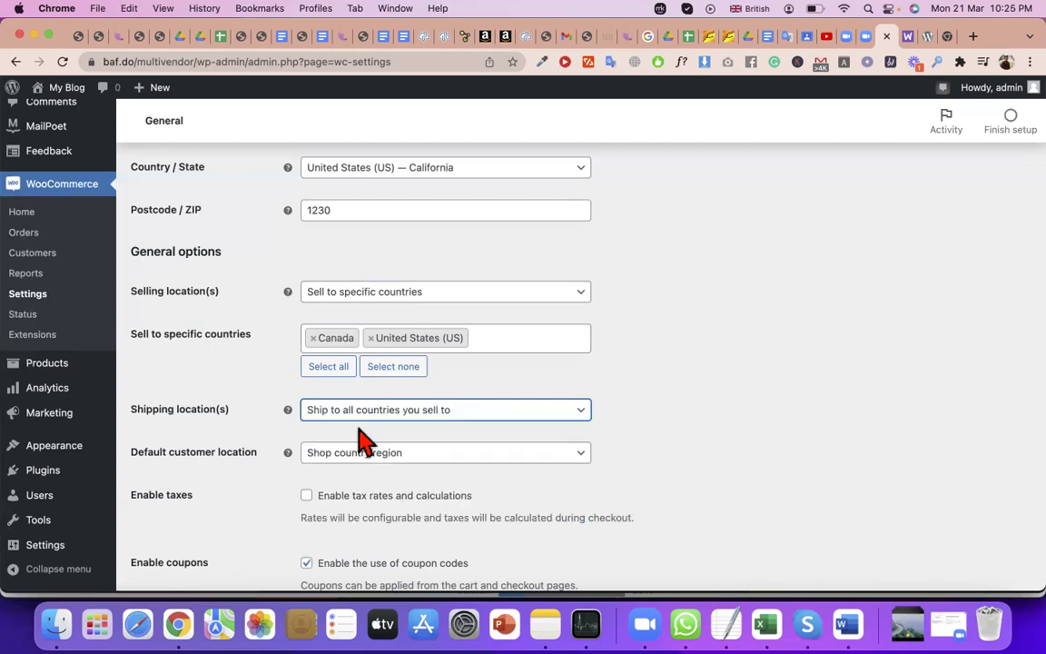
Highlight the Default customer location label and set that option to No location by default.
{"action": "left_click", "coordinate": [358, 457]}
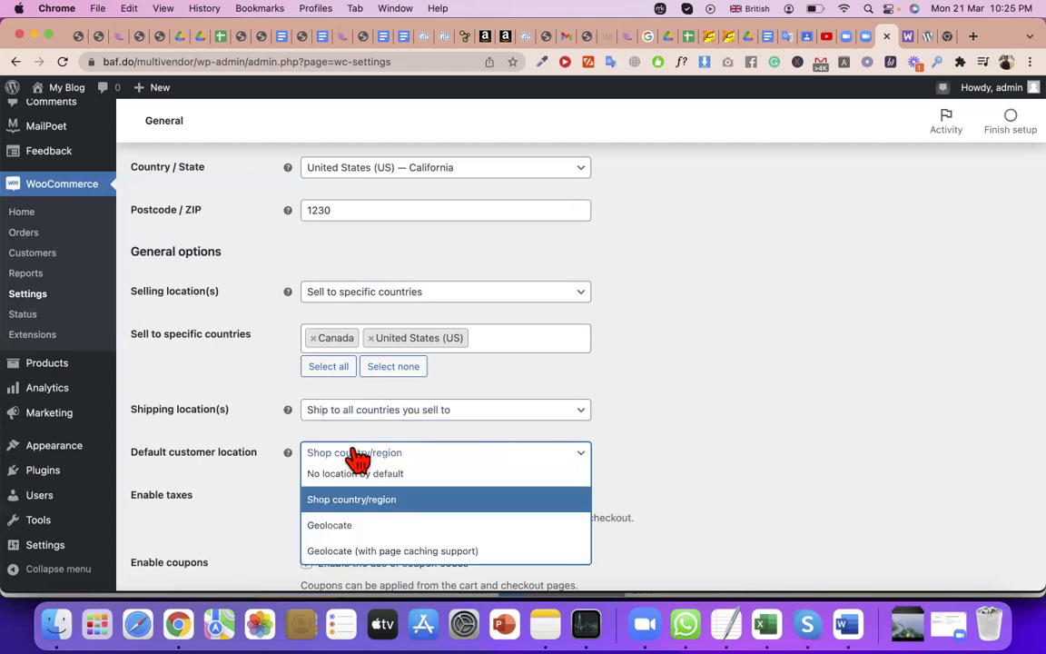
{"action": "left_click", "coordinate": [214, 467]}
{"action": "triple_click", "coordinate": [209, 465]}
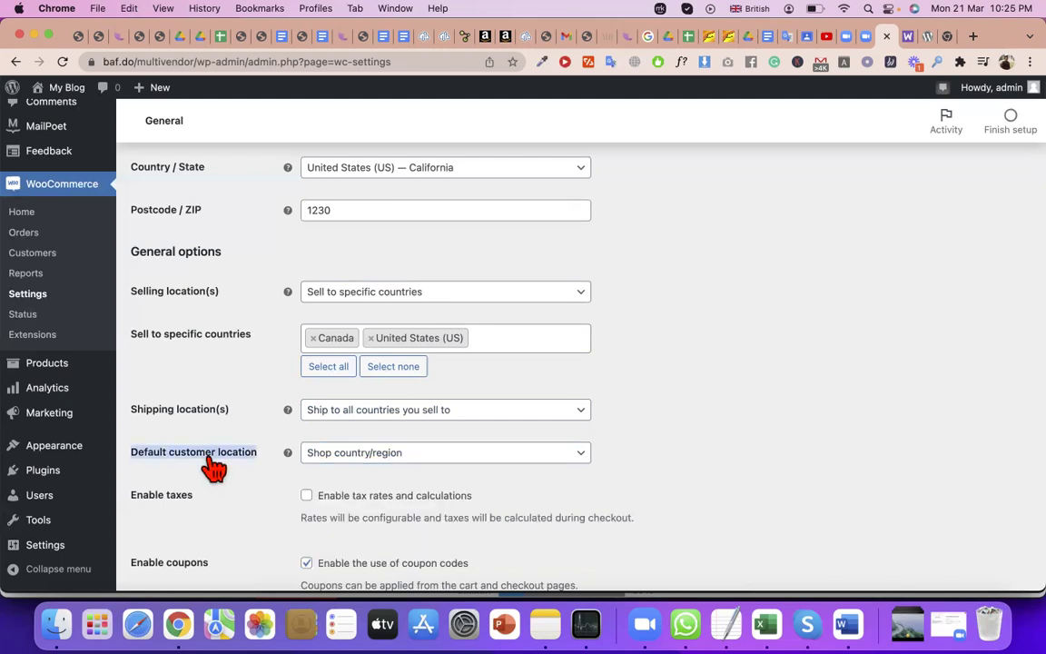
{"action": "left_click", "coordinate": [352, 460]}
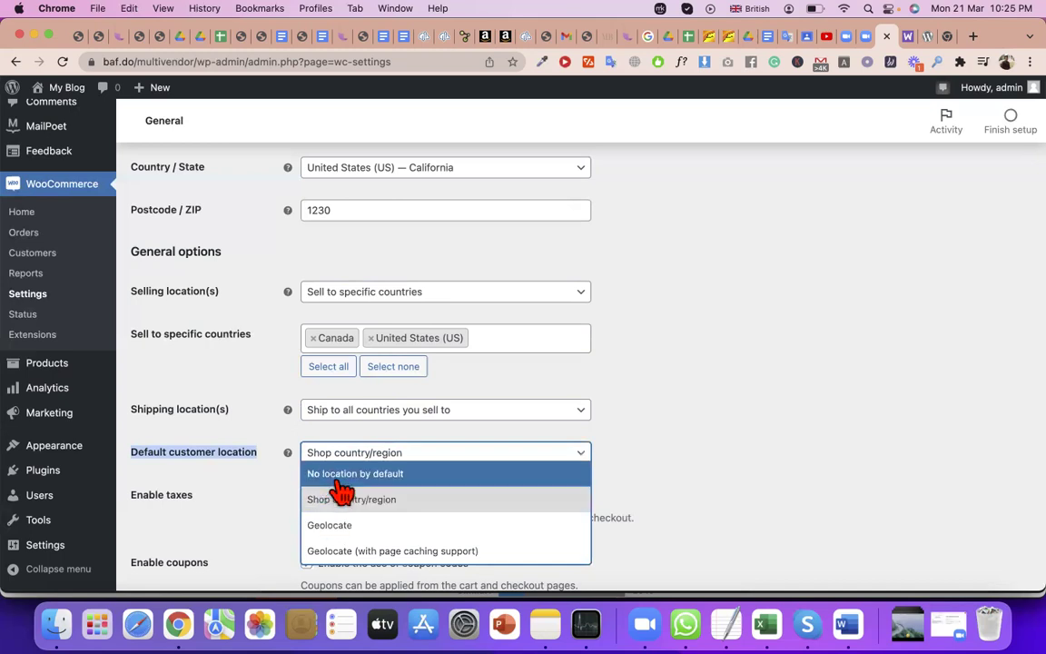
{"action": "left_click", "coordinate": [338, 481]}
Look through the remaining tax, coupon and currency options and save the General settings.
{"action": "scroll", "coordinate": [341, 520], "scroll_direction": "down", "scroll_amount": 1}
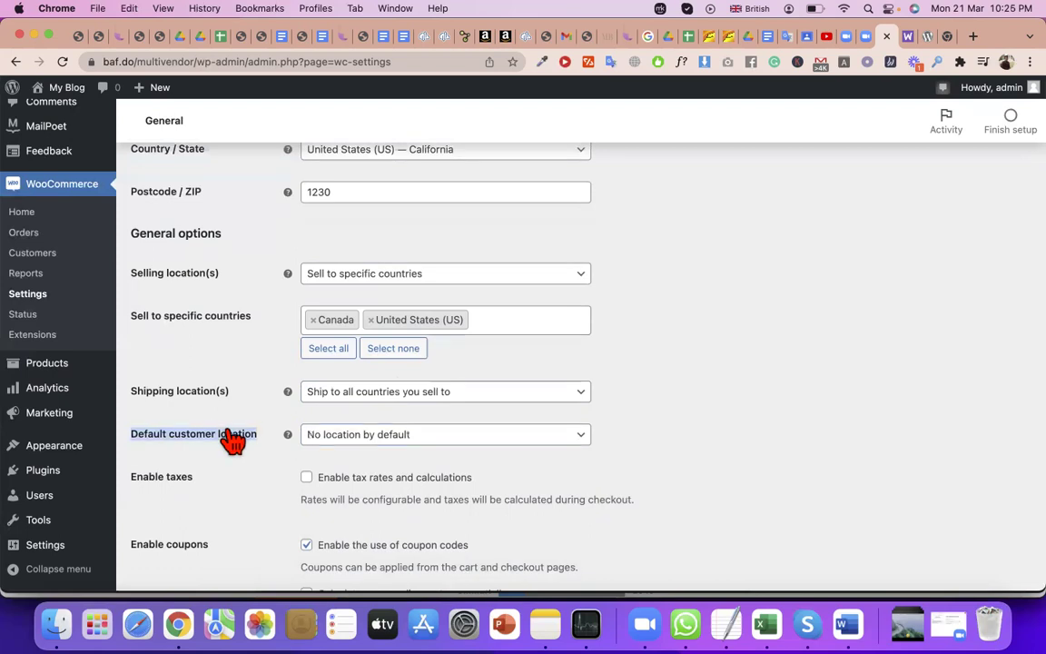
{"action": "scroll", "coordinate": [232, 439], "scroll_direction": "down", "scroll_amount": 1}
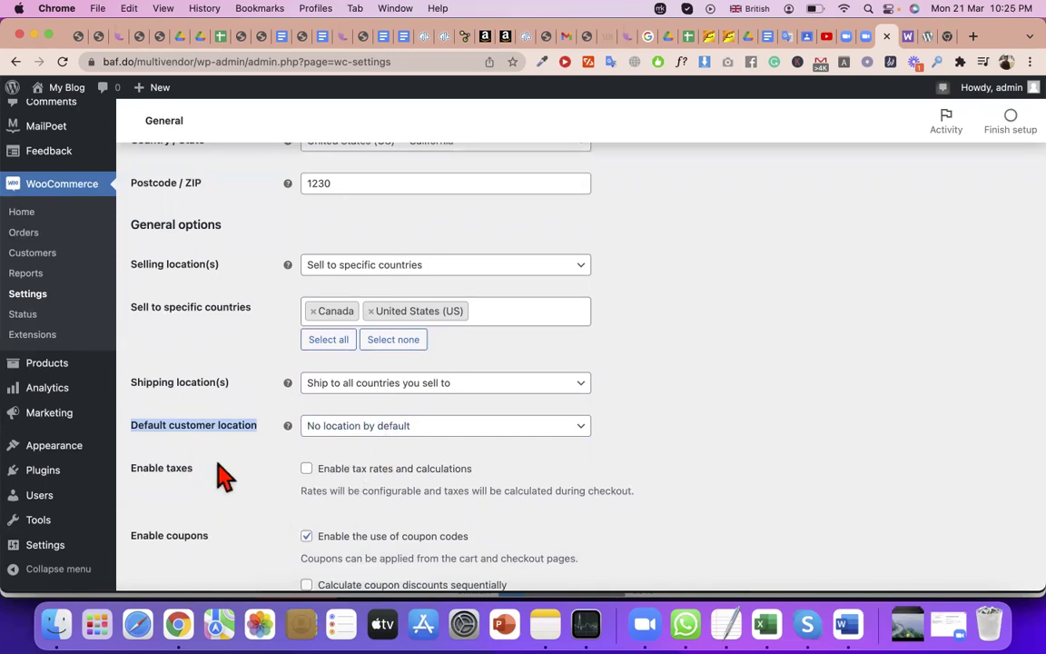
{"action": "scroll", "coordinate": [225, 475], "scroll_direction": "down", "scroll_amount": 5}
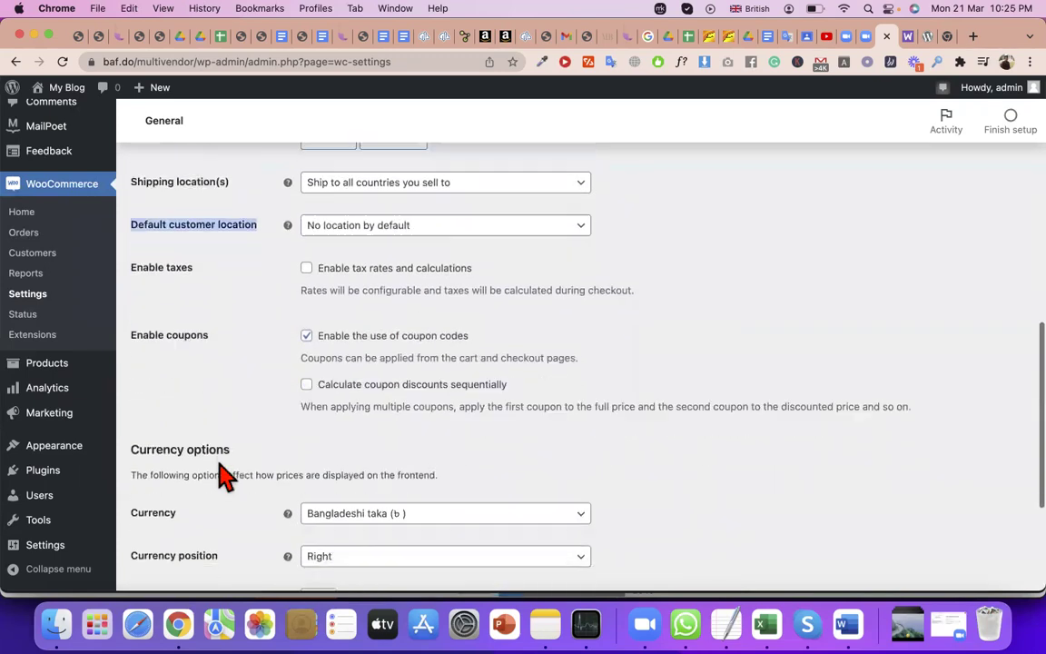
{"action": "scroll", "coordinate": [182, 381], "scroll_direction": "down", "scroll_amount": 5}
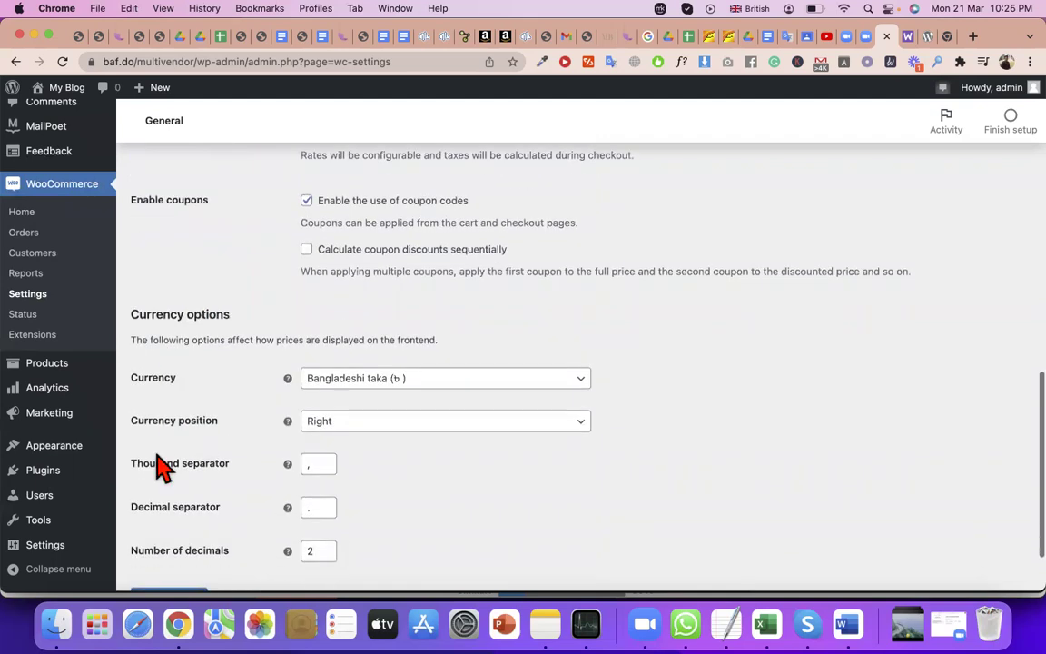
{"action": "left_click", "coordinate": [164, 509]}
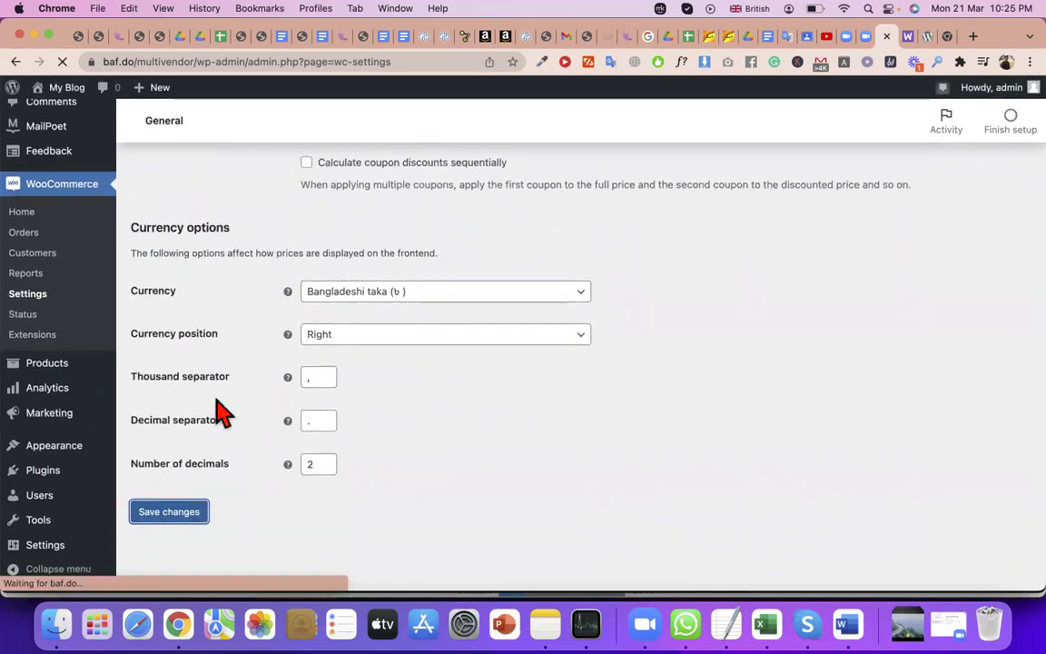
Enable tax rates and calculations in the General options and save the settings.
{"action": "scroll", "coordinate": [222, 413], "scroll_direction": "up", "scroll_amount": 5}
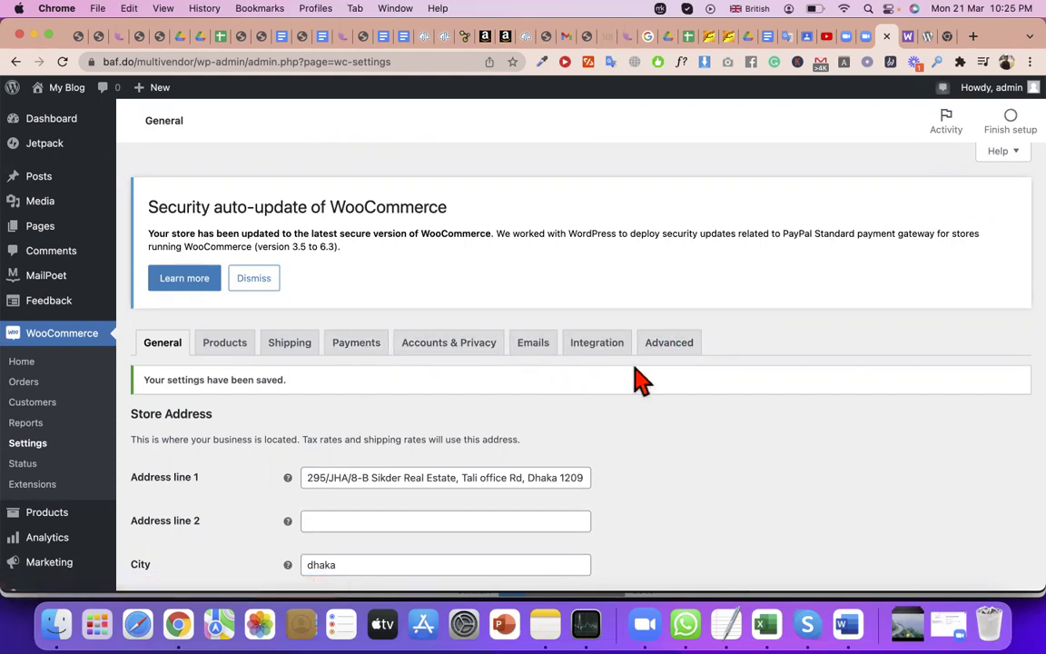
{"action": "scroll", "coordinate": [574, 379], "scroll_direction": "down", "scroll_amount": 8}
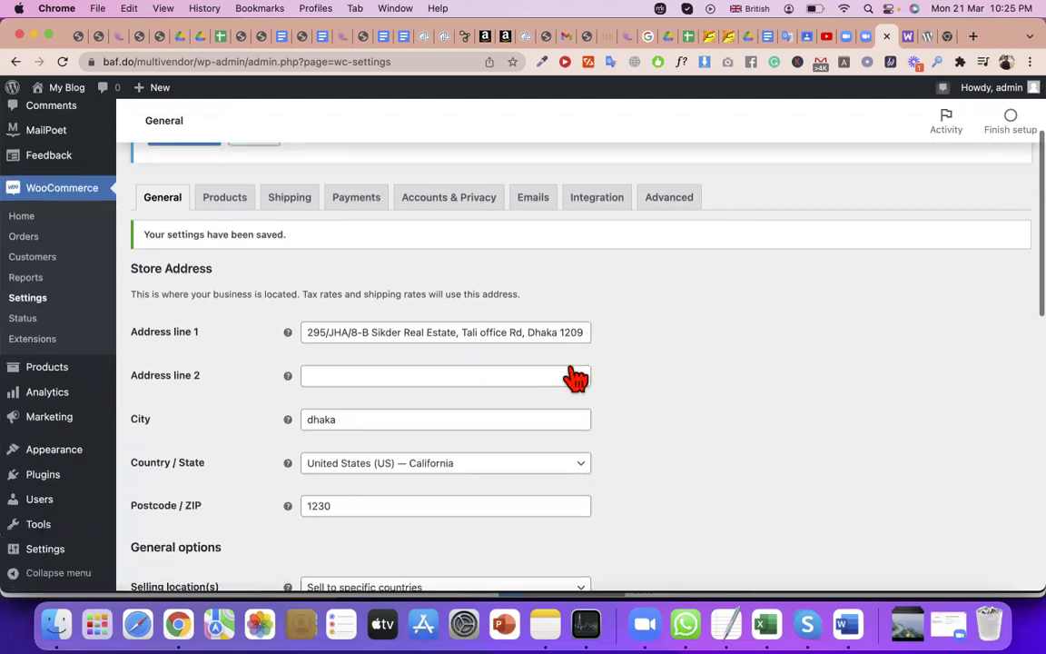
{"action": "scroll", "coordinate": [575, 379], "scroll_direction": "down", "scroll_amount": 5}
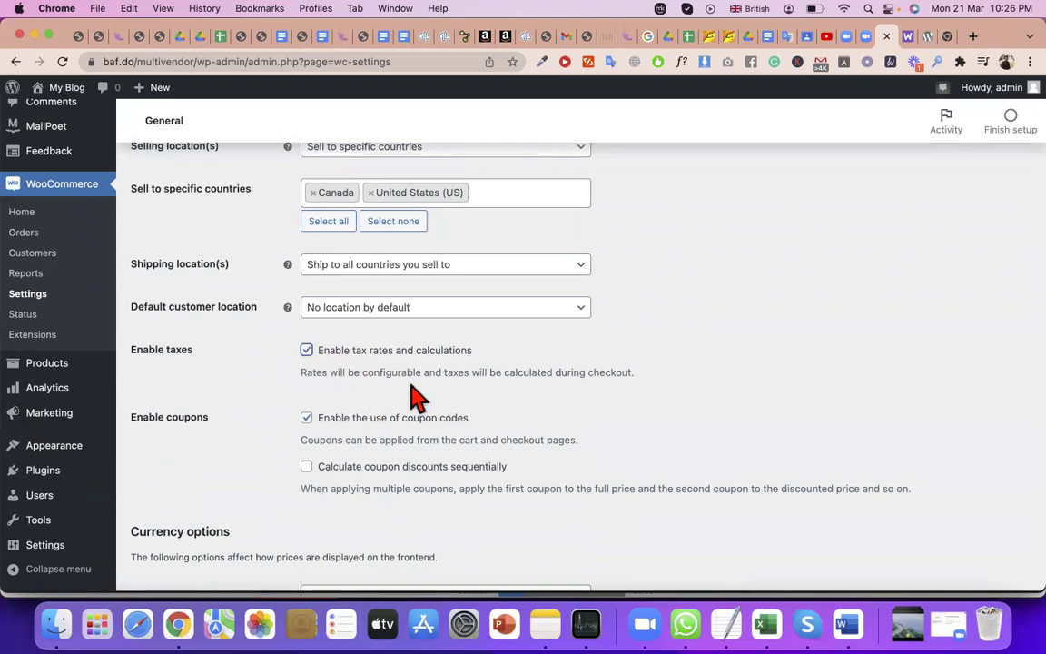
{"action": "scroll", "coordinate": [416, 396], "scroll_direction": "down", "scroll_amount": 4}
{"action": "scroll", "coordinate": [367, 490], "scroll_direction": "down", "scroll_amount": 3}
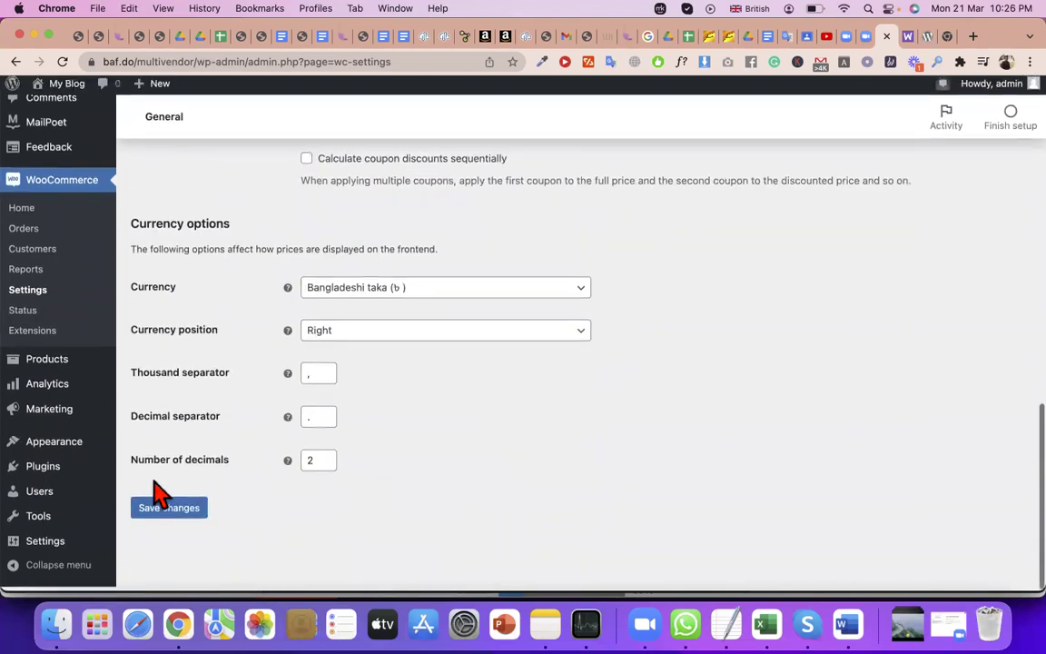
{"action": "left_click", "coordinate": [175, 504]}
{"action": "scroll", "coordinate": [275, 385], "scroll_direction": "up", "scroll_amount": 10}
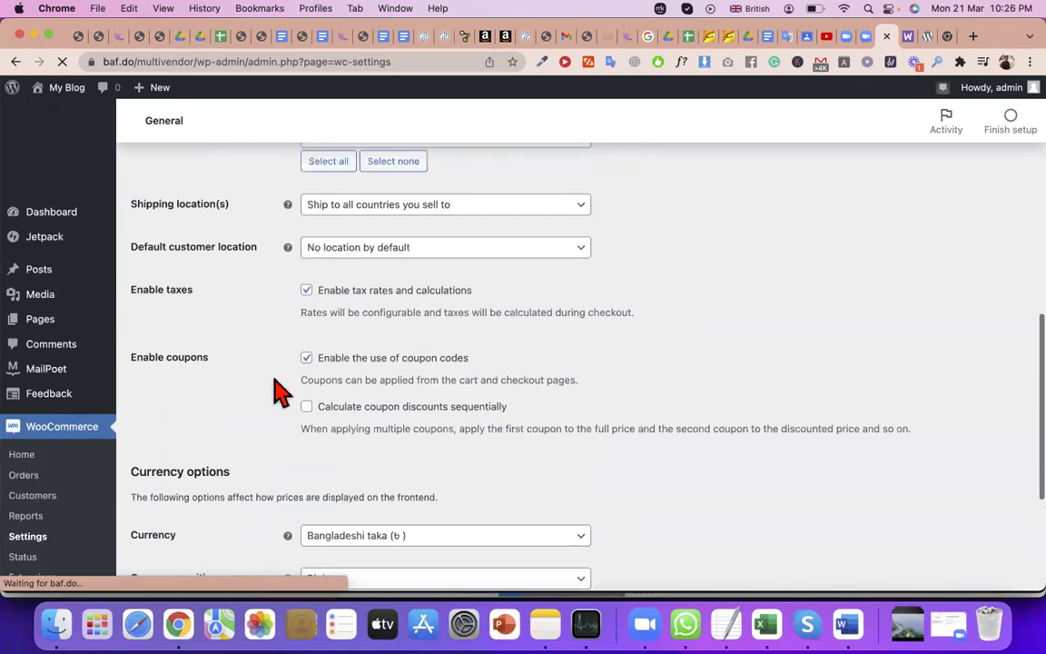
Review the Enable coupons section, highlighting its label and the description of sequential coupon discounts.
{"action": "scroll", "coordinate": [261, 340], "scroll_direction": "up", "scroll_amount": 10}
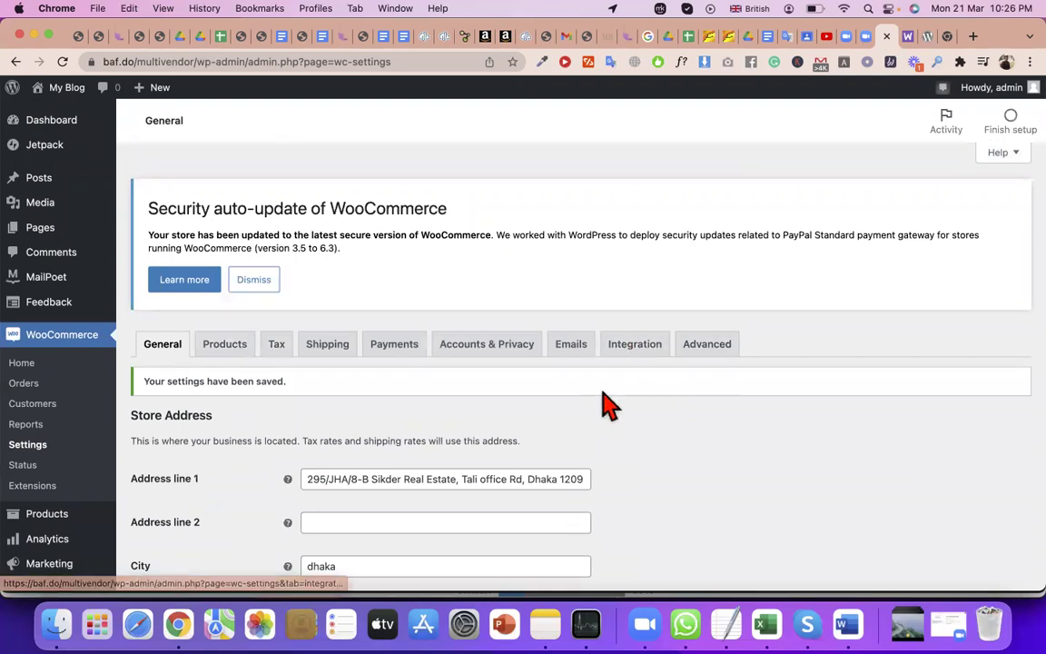
{"action": "scroll", "coordinate": [560, 393], "scroll_direction": "down", "scroll_amount": 1}
{"action": "scroll", "coordinate": [560, 393], "scroll_direction": "down", "scroll_amount": 10}
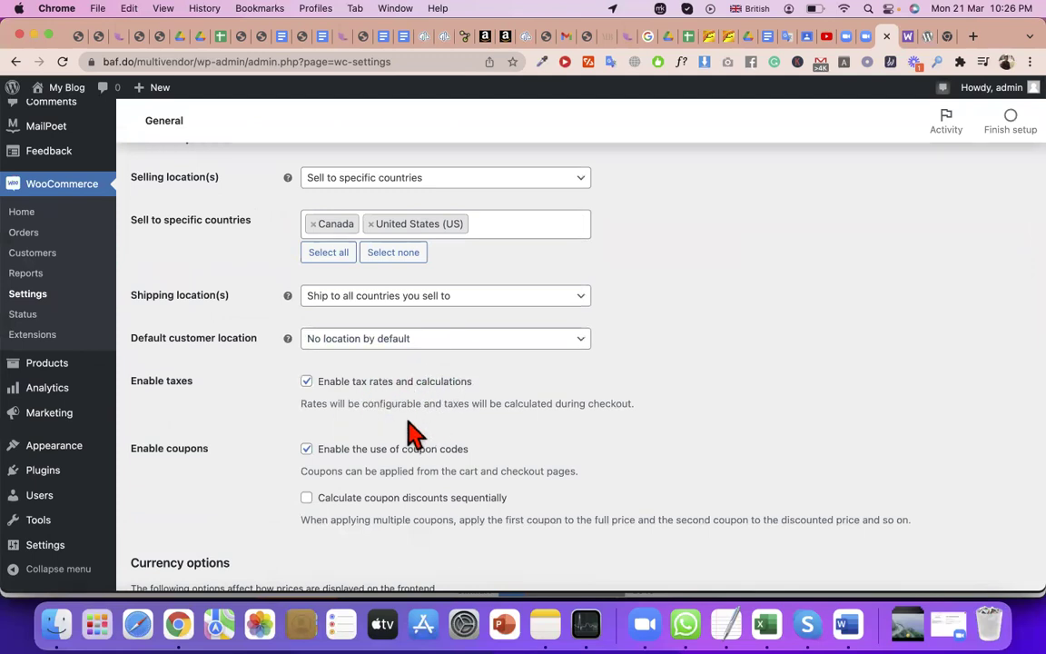
{"action": "scroll", "coordinate": [438, 426], "scroll_direction": "down", "scroll_amount": 1}
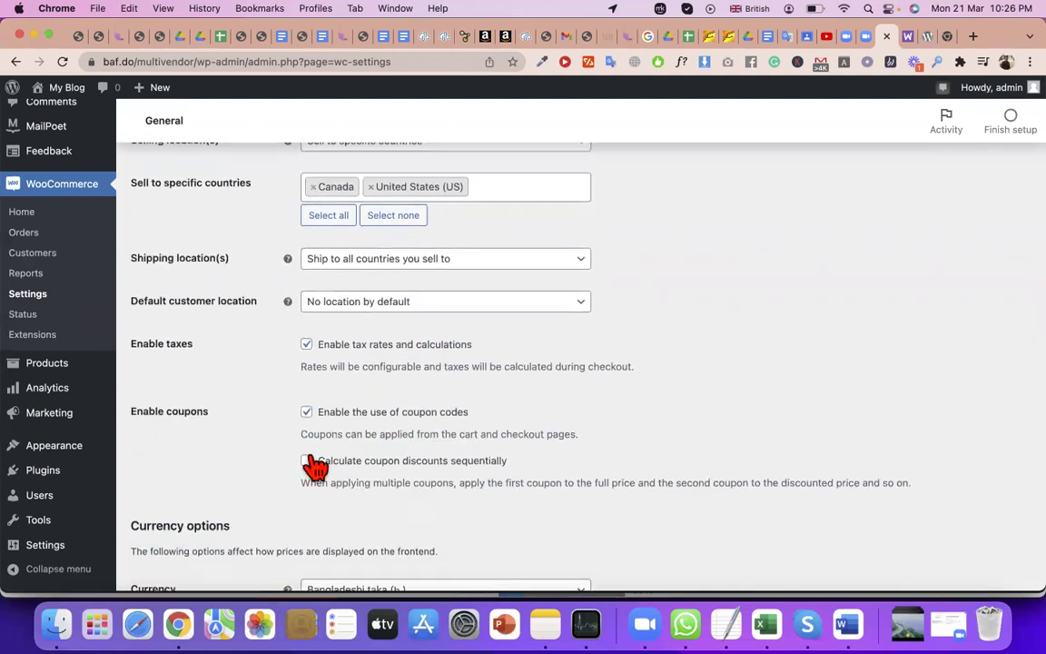
{"action": "triple_click", "coordinate": [191, 407]}
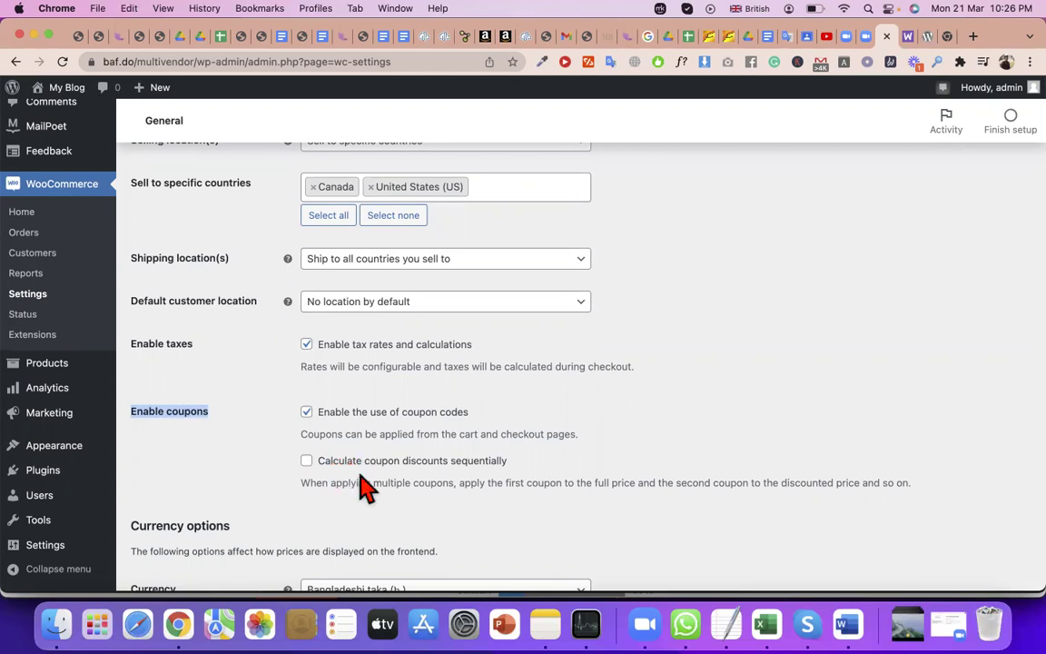
{"action": "scroll", "coordinate": [381, 508], "scroll_direction": "down", "scroll_amount": 1}
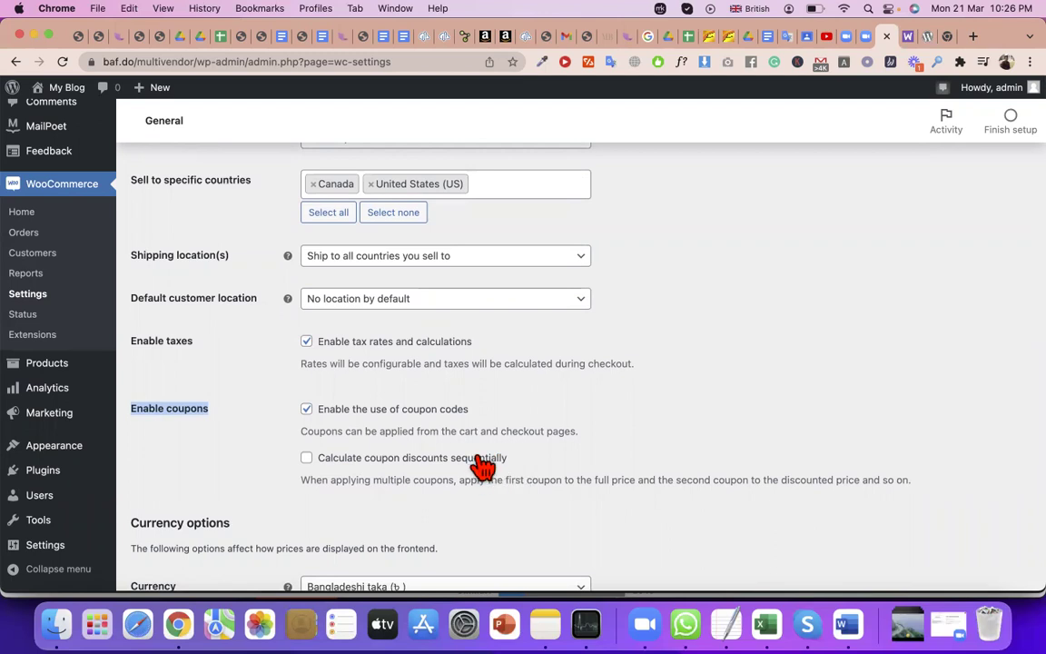
{"action": "triple_click", "coordinate": [366, 481]}
{"action": "scroll", "coordinate": [366, 483], "scroll_direction": "down", "scroll_amount": 1}
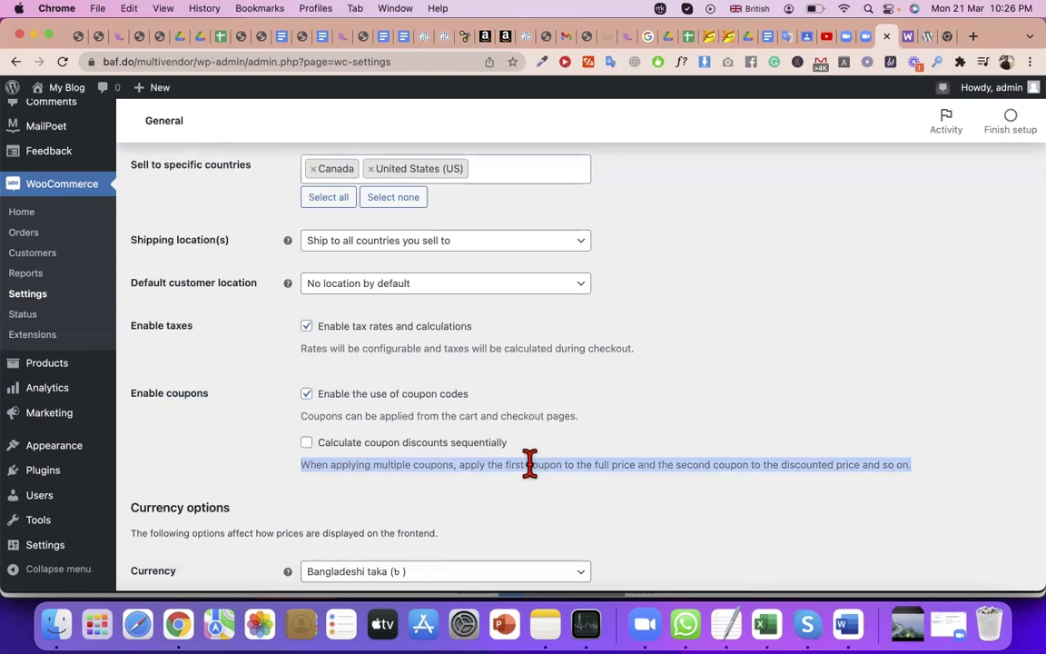
{"action": "scroll", "coordinate": [529, 464], "scroll_direction": "down", "scroll_amount": 2}
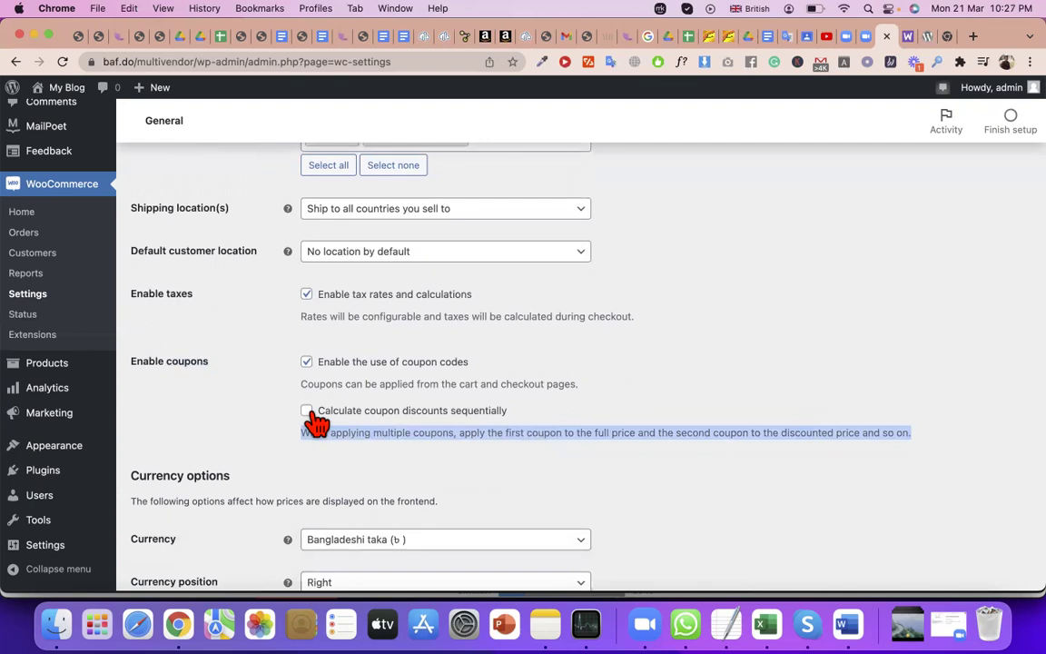
Highlight the Currency options description and its section heading.
{"action": "scroll", "coordinate": [313, 466], "scroll_direction": "down", "scroll_amount": 1}
{"action": "scroll", "coordinate": [254, 459], "scroll_direction": "down", "scroll_amount": 1}
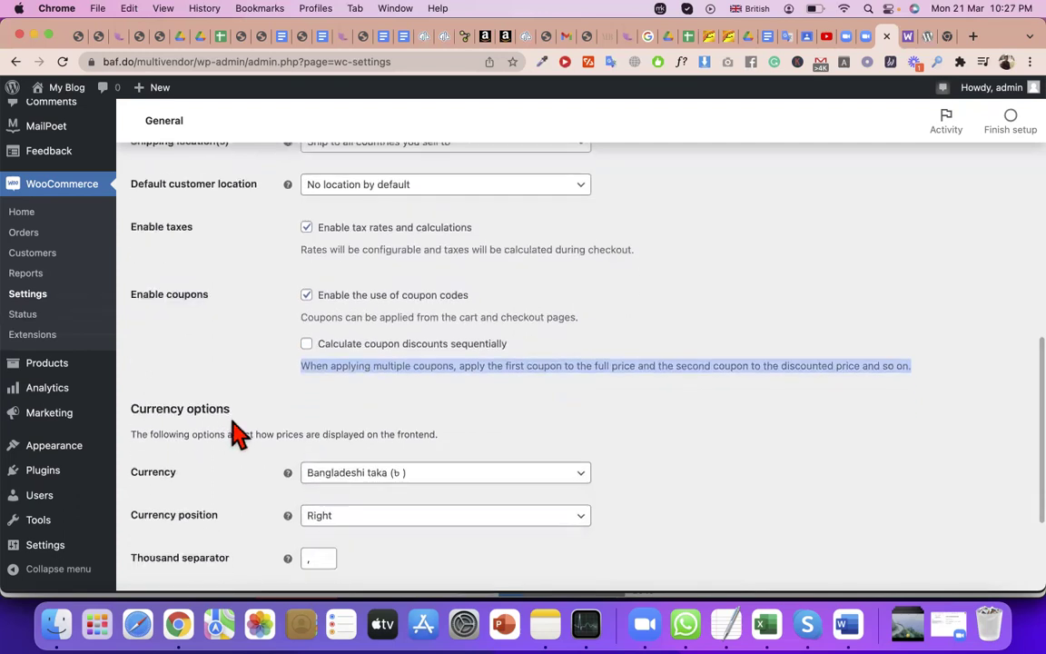
{"action": "triple_click", "coordinate": [225, 432]}
{"action": "scroll", "coordinate": [227, 432], "scroll_direction": "down", "scroll_amount": 2}
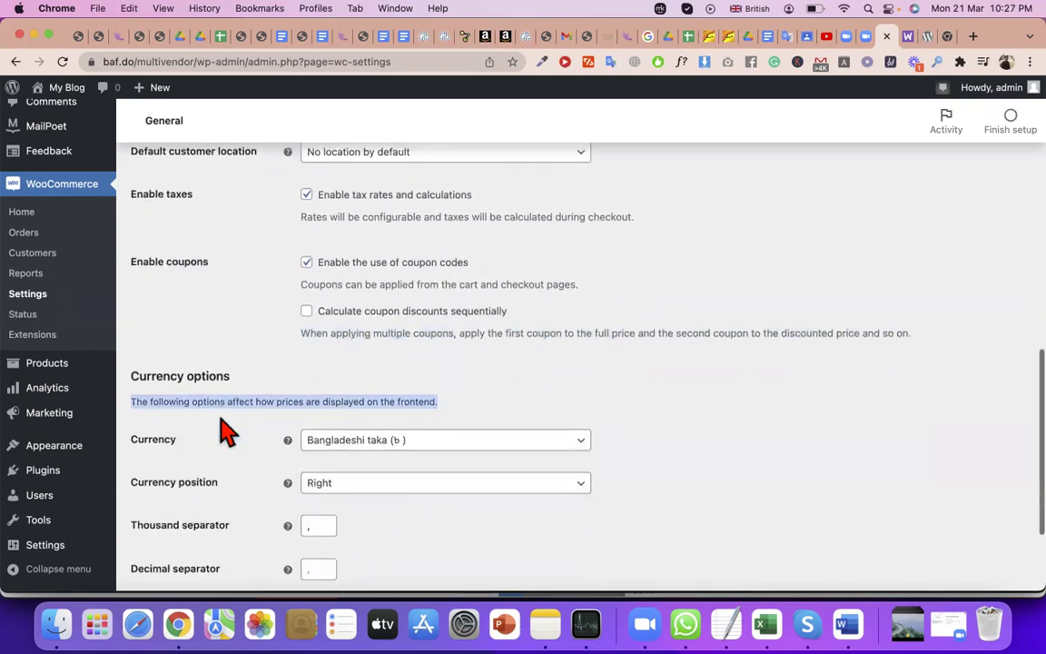
{"action": "double_click", "coordinate": [160, 378]}
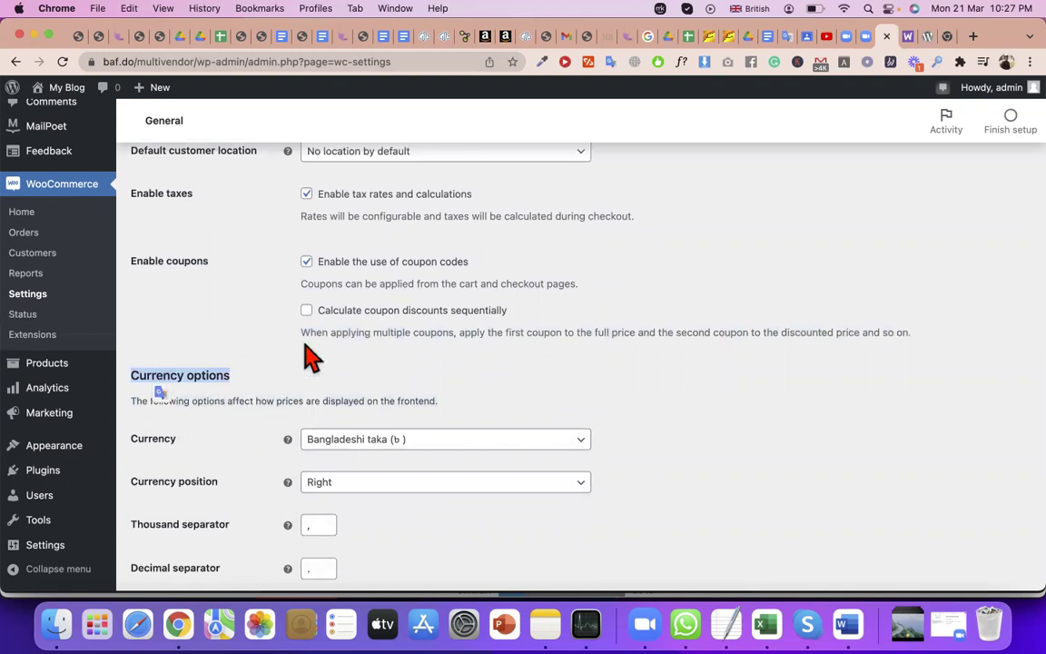
Open the Currency choices under Currency options, ready to search for a currency.
{"action": "scroll", "coordinate": [313, 354], "scroll_direction": "up", "scroll_amount": 10}
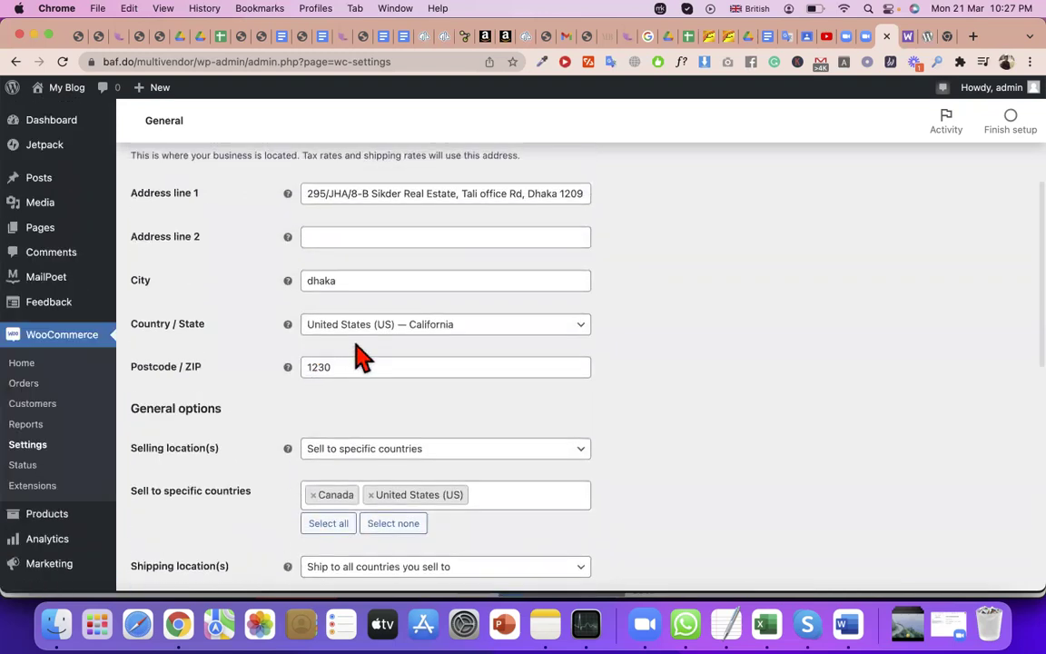
{"action": "scroll", "coordinate": [357, 334], "scroll_direction": "down", "scroll_amount": 3}
{"action": "scroll", "coordinate": [359, 336], "scroll_direction": "down", "scroll_amount": 5}
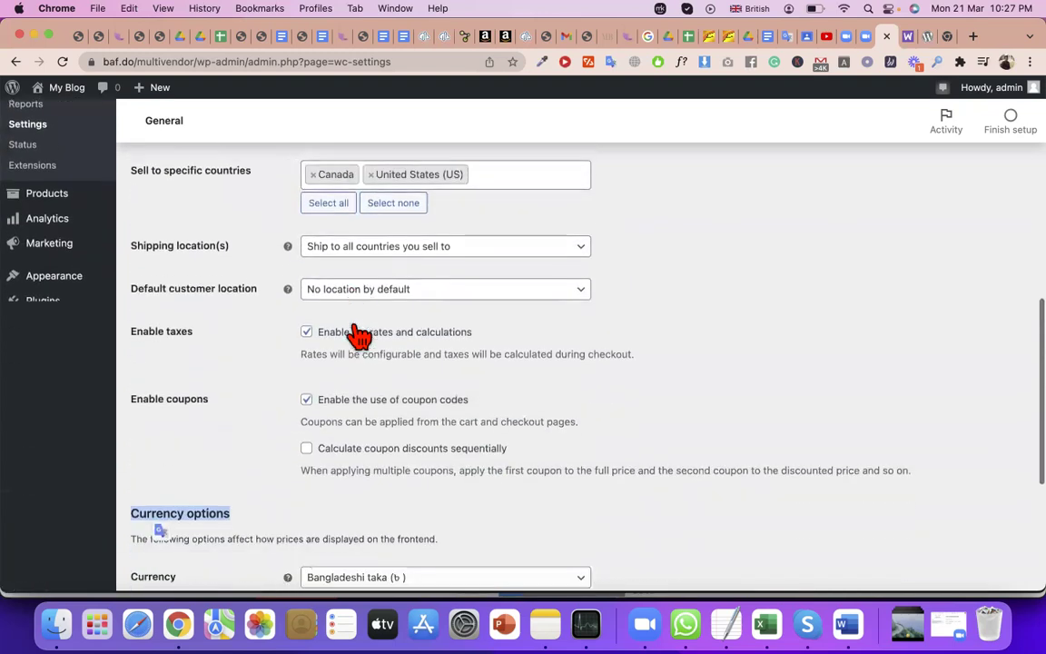
{"action": "left_click", "coordinate": [409, 496]}
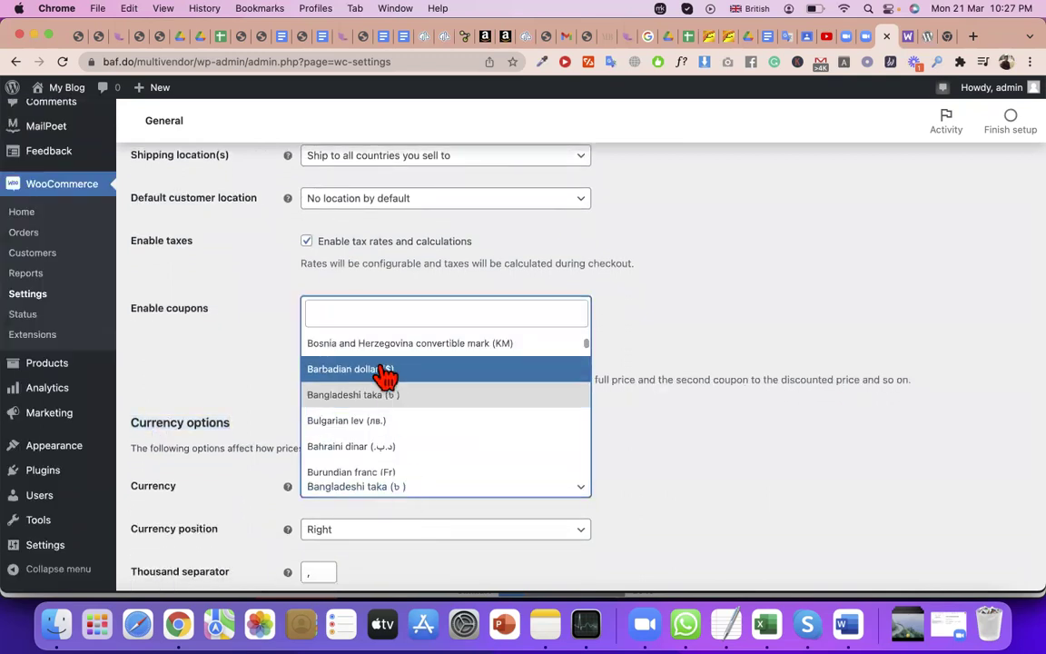
{"action": "left_click", "coordinate": [367, 314]}
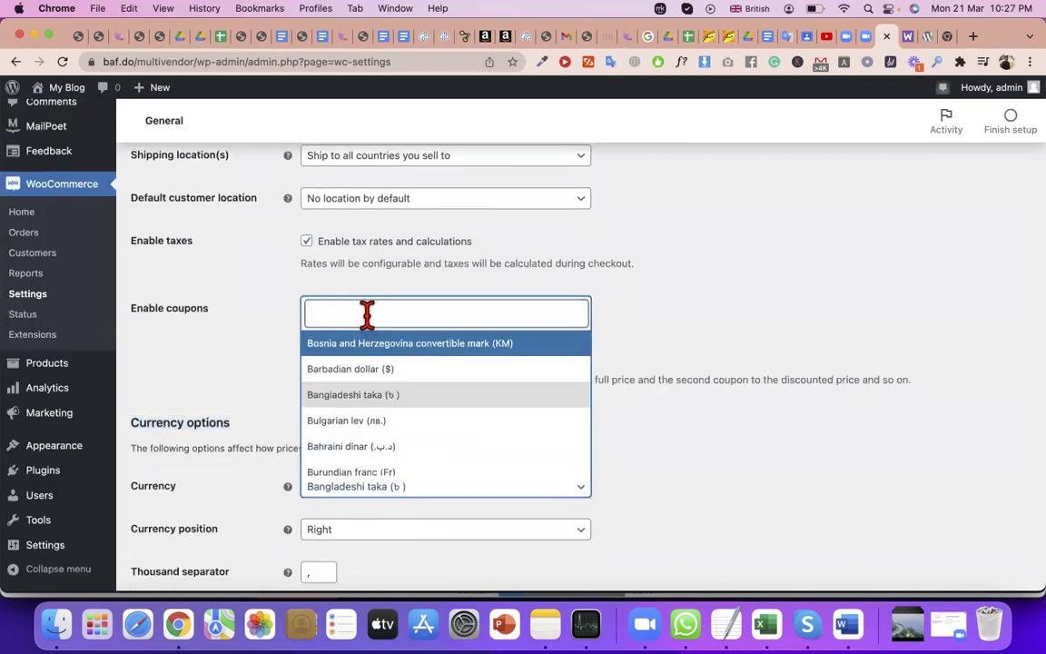
{"action": "type", "text": "usd"}
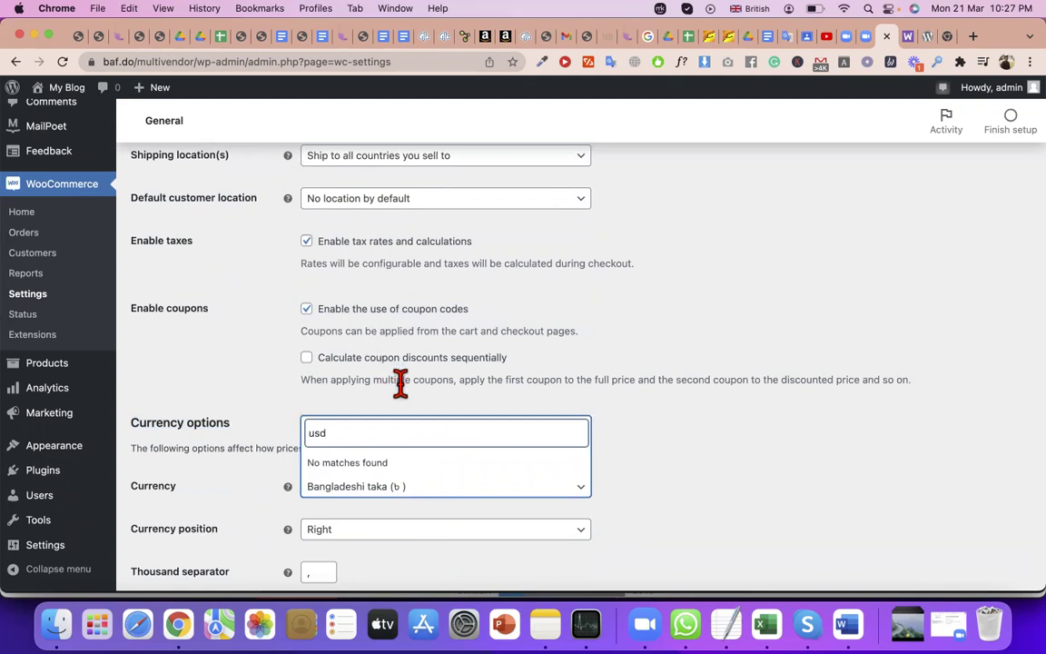
{"action": "key", "text": "BackSpace"}
{"action": "key", "text": "BackSpace"}
{"action": "key", "text": "BackSpace"}
{"action": "type", "text": "u"}
{"action": "key", "text": "BackSpace"}
Search the currencies for "dollar" and set the store currency to United States (US) dollar ($).
{"action": "type", "text": "dol"}
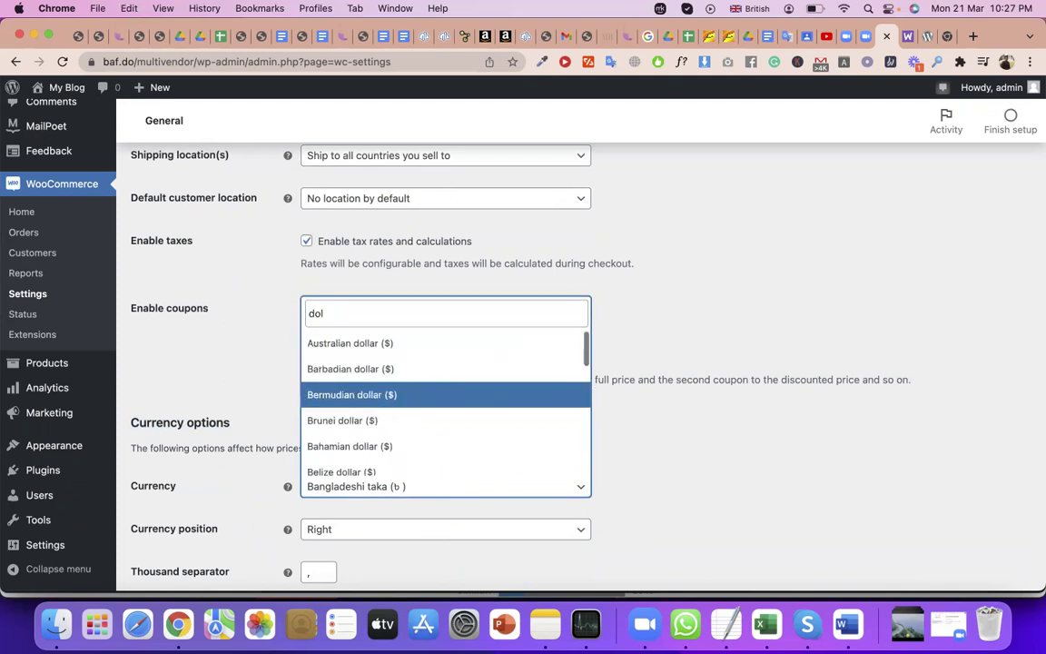
{"action": "type", "text": "a"}
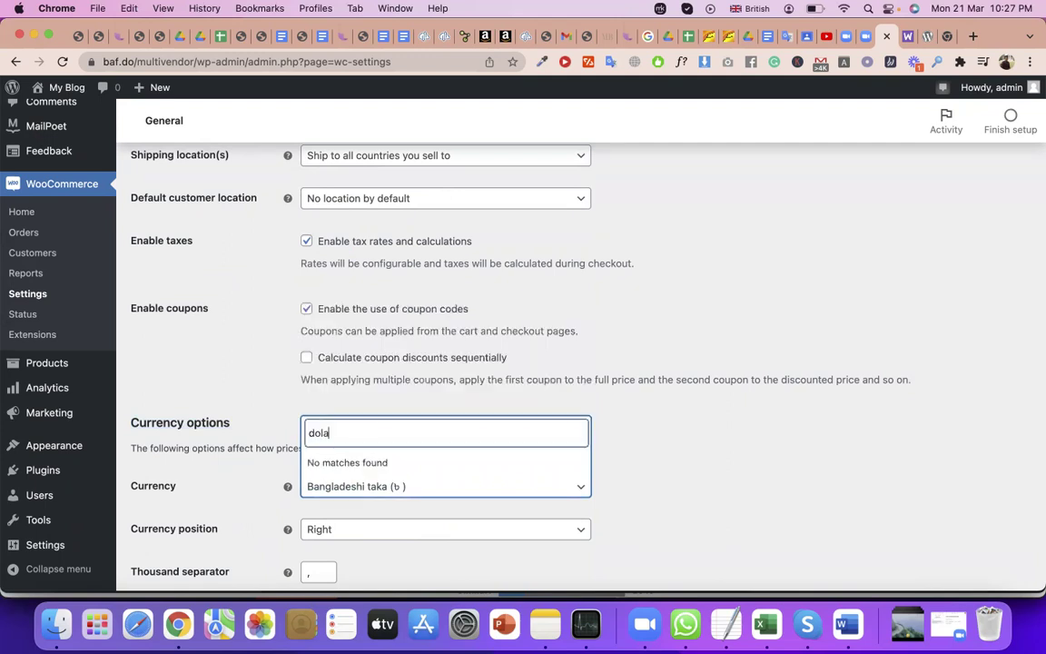
{"action": "key", "text": "BackSpace"}
{"action": "type", "text": "lar"}
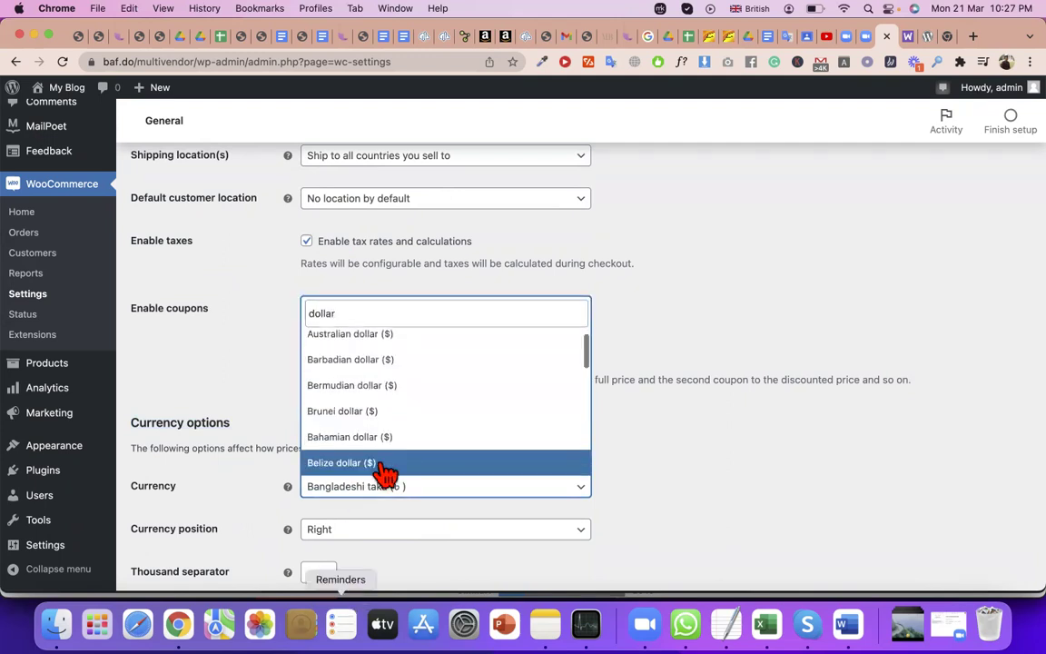
{"action": "scroll", "coordinate": [345, 401], "scroll_direction": "down", "scroll_amount": 3}
{"action": "scroll", "coordinate": [345, 409], "scroll_direction": "down", "scroll_amount": 10}
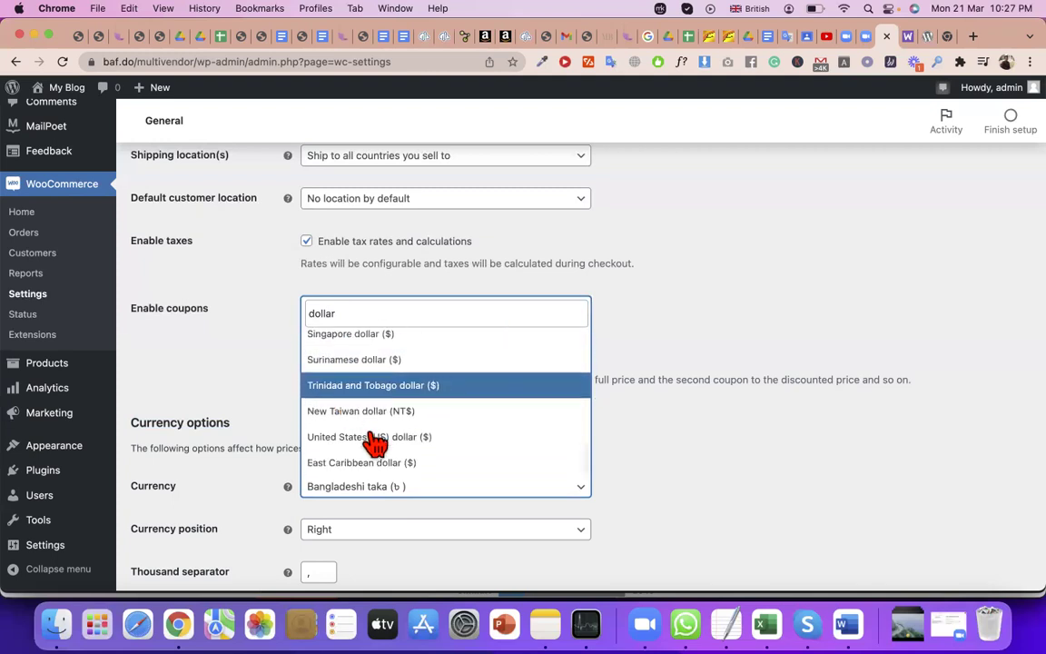
{"action": "left_click", "coordinate": [384, 445]}
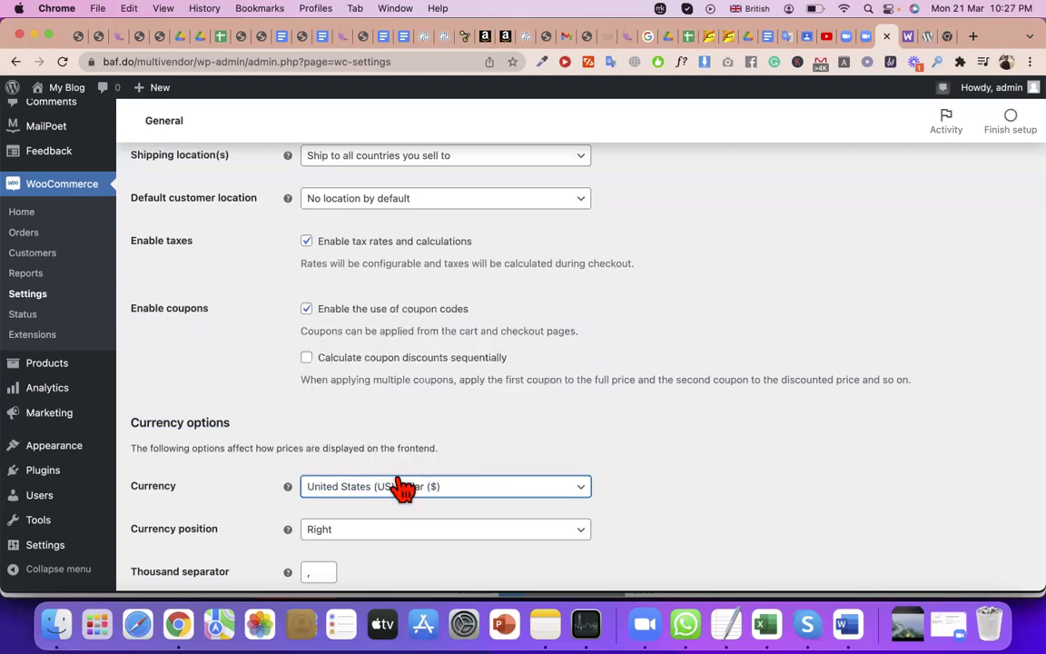
View the available Currency position choices and close the list without choosing another one.
{"action": "scroll", "coordinate": [345, 535], "scroll_direction": "down", "scroll_amount": 1}
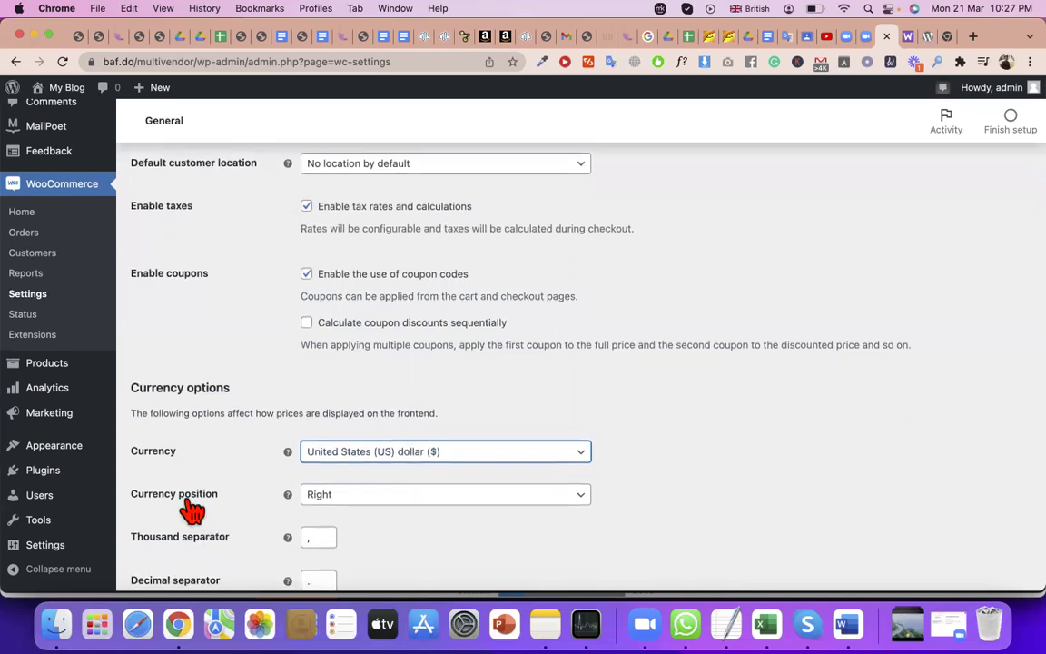
{"action": "left_click", "coordinate": [345, 505]}
{"action": "left_click", "coordinate": [345, 505]}
{"action": "left_click", "coordinate": [345, 505]}
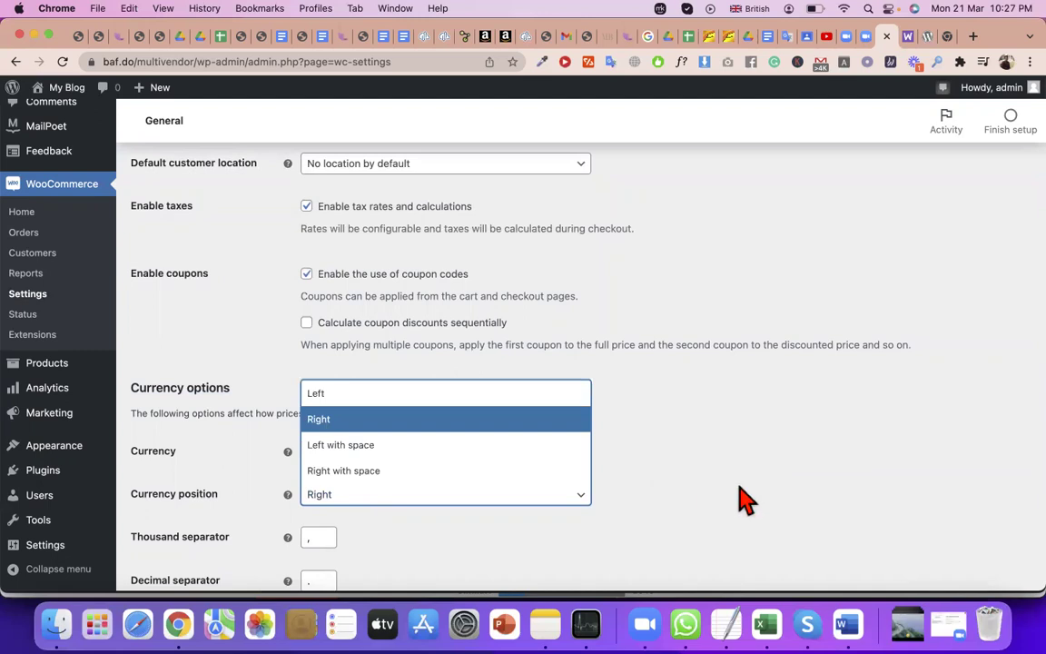
{"action": "left_click", "coordinate": [679, 487]}
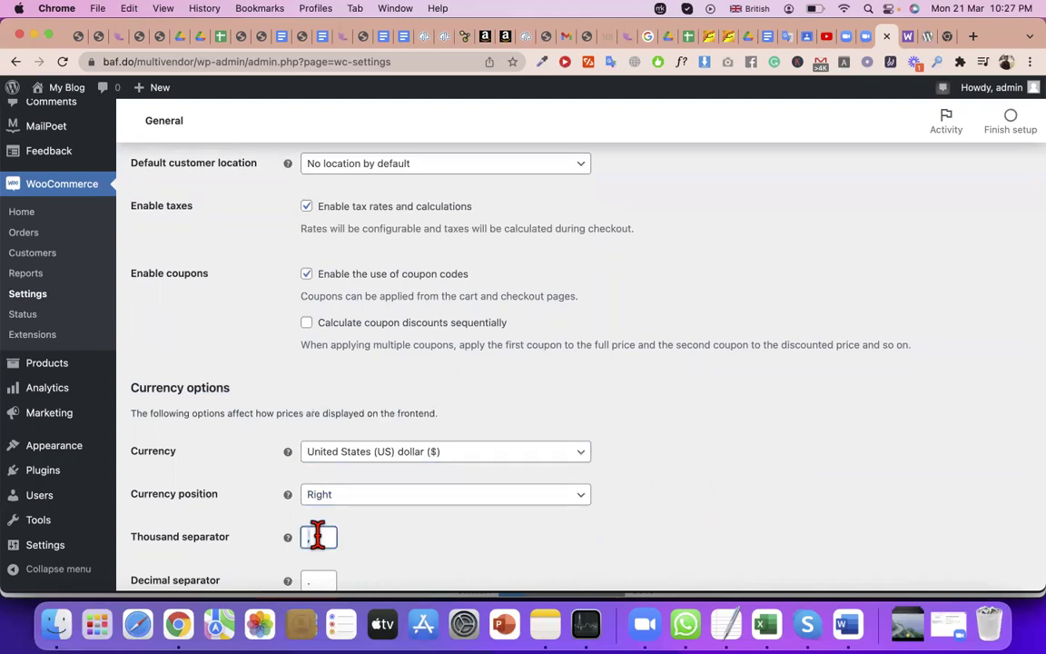
Write 1,000 in a new browser tab's address bar as a thousand separator example, and return to the WooCommerce settings.
{"action": "left_click", "coordinate": [973, 37]}
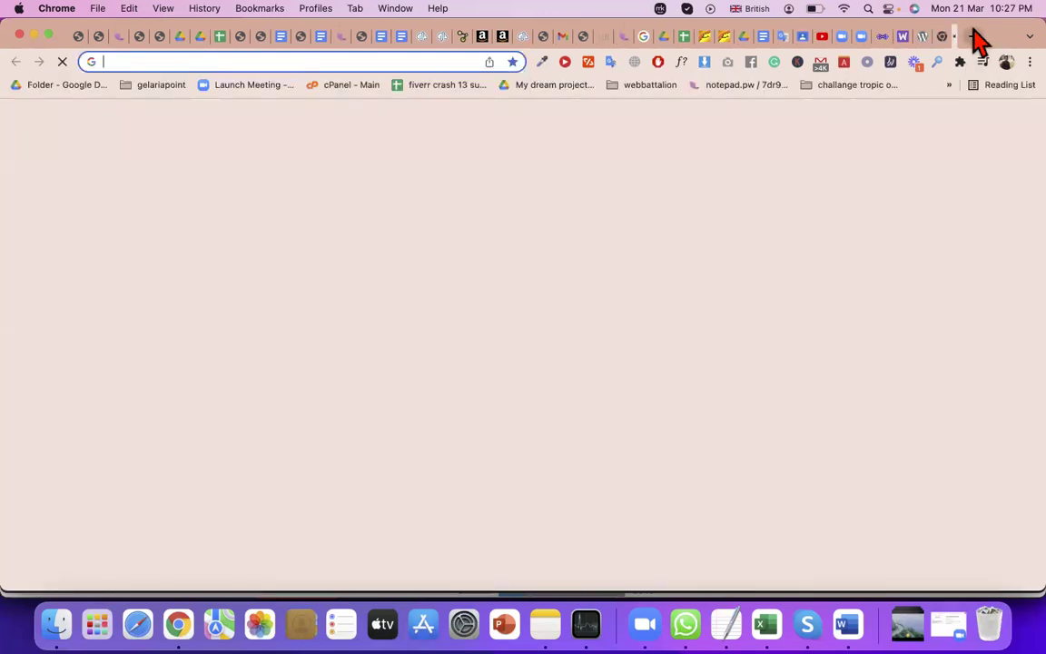
{"action": "type", "text": "100"}
{"action": "key", "text": "BackSpace"}
{"action": "type", "text": "0"}
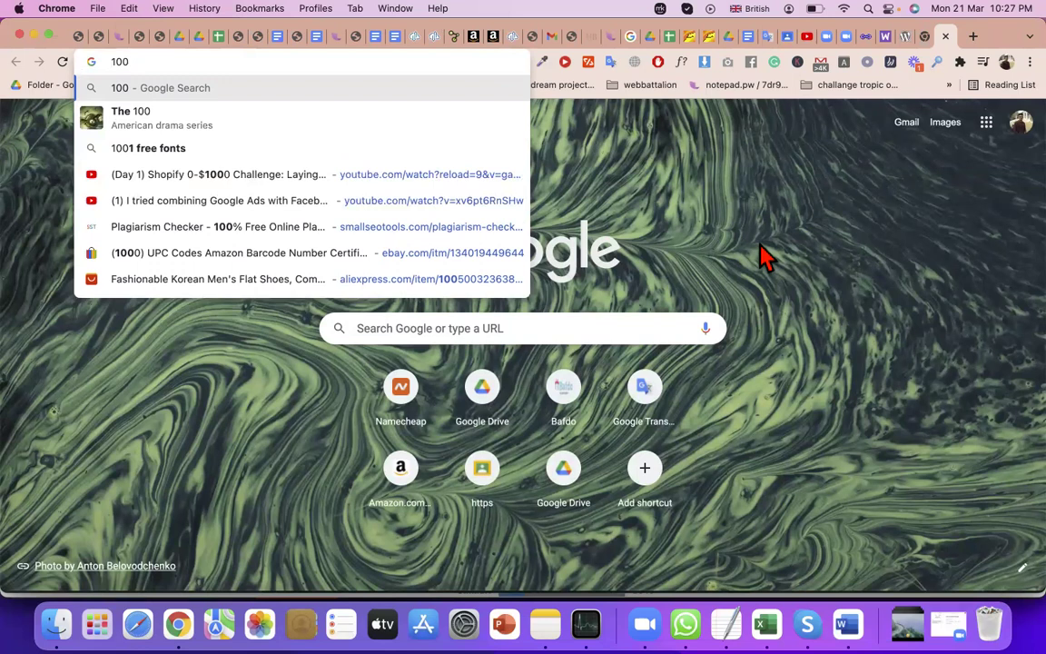
{"action": "type", "text": "0"}
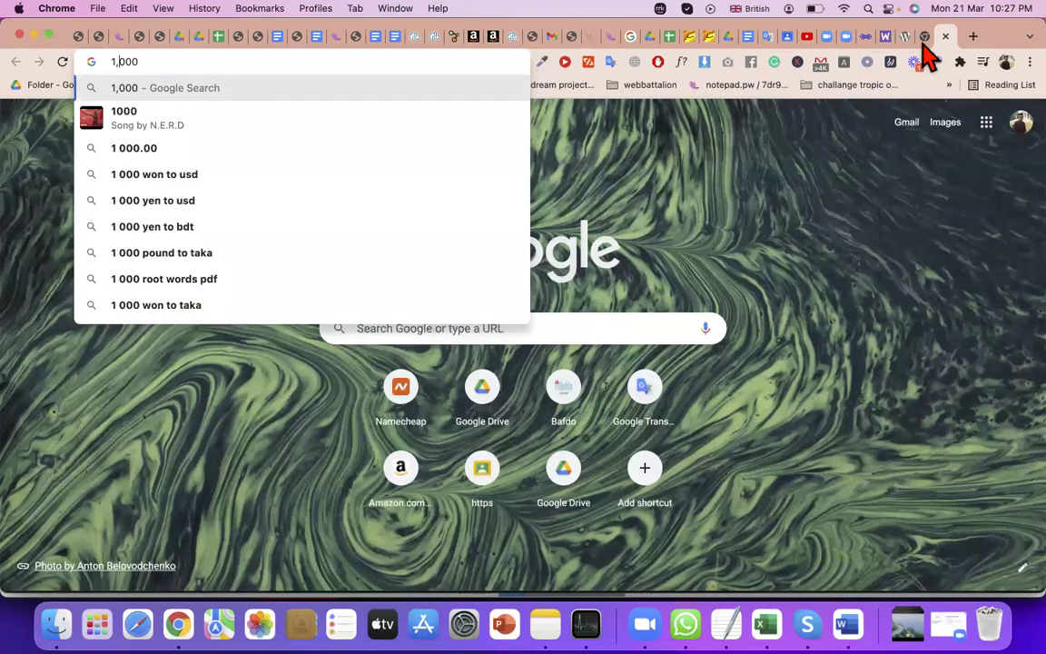
{"action": "left_click", "coordinate": [871, 39]}
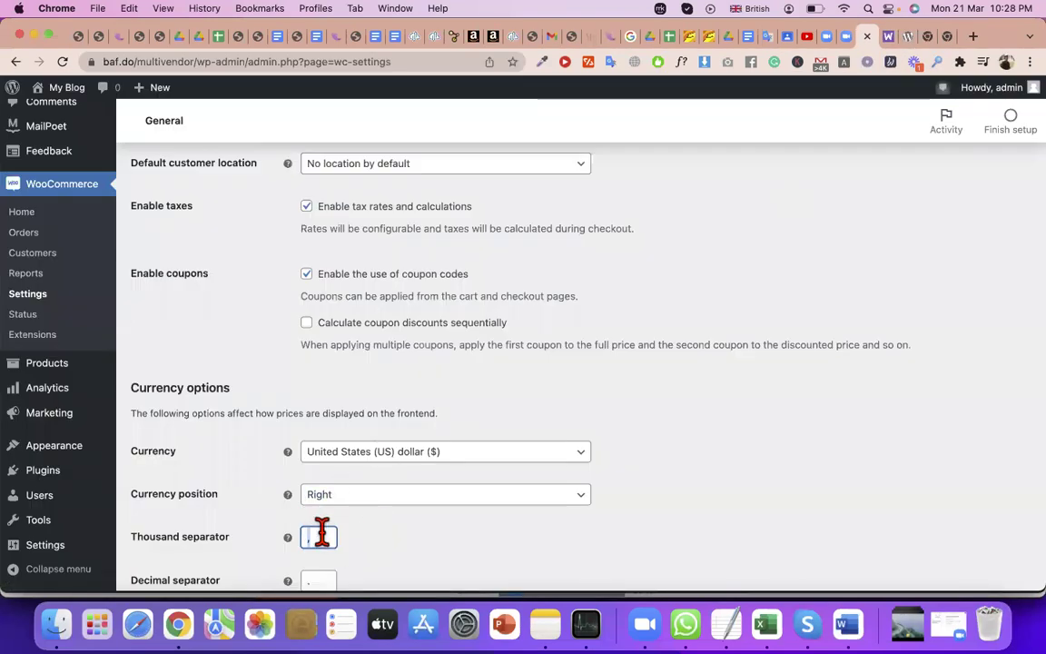
Look over the thousand separator, decimal separator and number of decimals, and save the General settings.
{"action": "scroll", "coordinate": [322, 535], "scroll_direction": "down", "scroll_amount": 2}
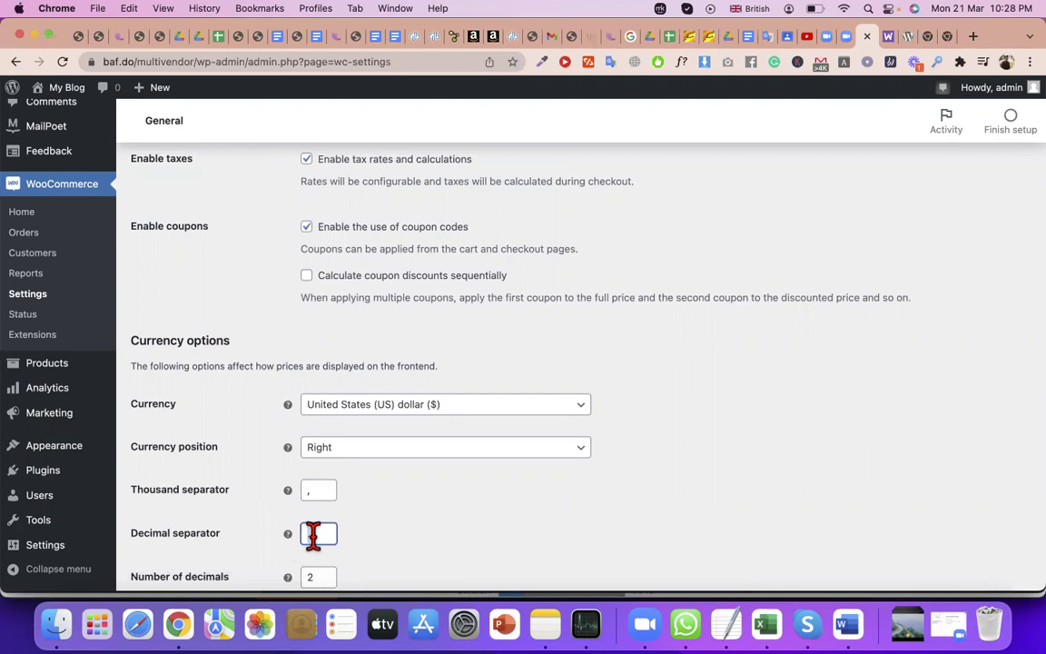
{"action": "scroll", "coordinate": [319, 533], "scroll_direction": "down", "scroll_amount": 1}
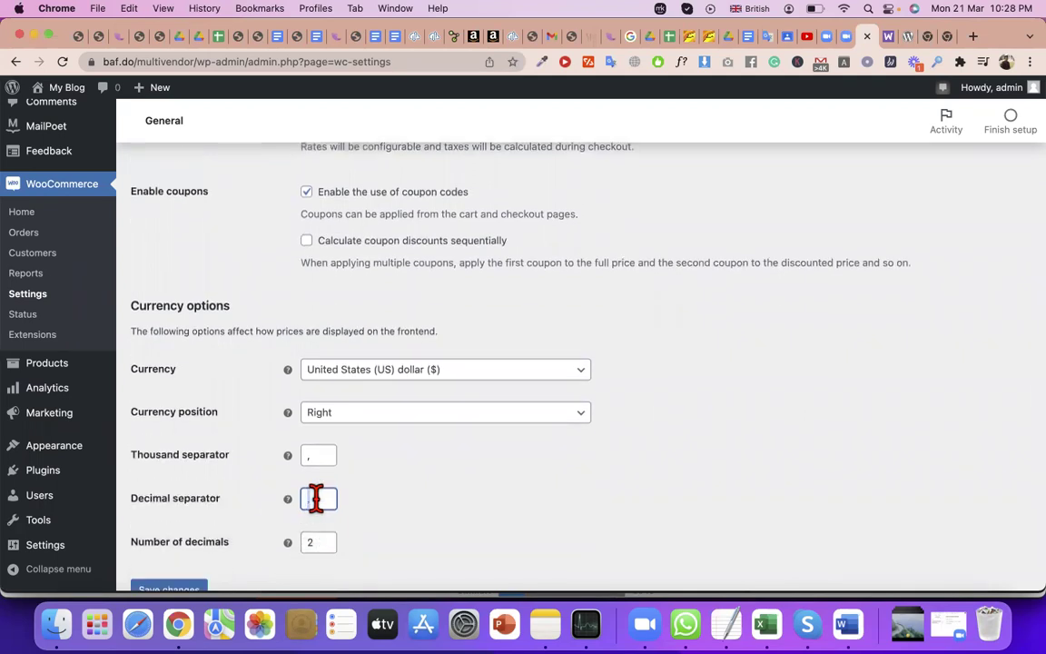
{"action": "scroll", "coordinate": [331, 501], "scroll_direction": "down", "scroll_amount": 1}
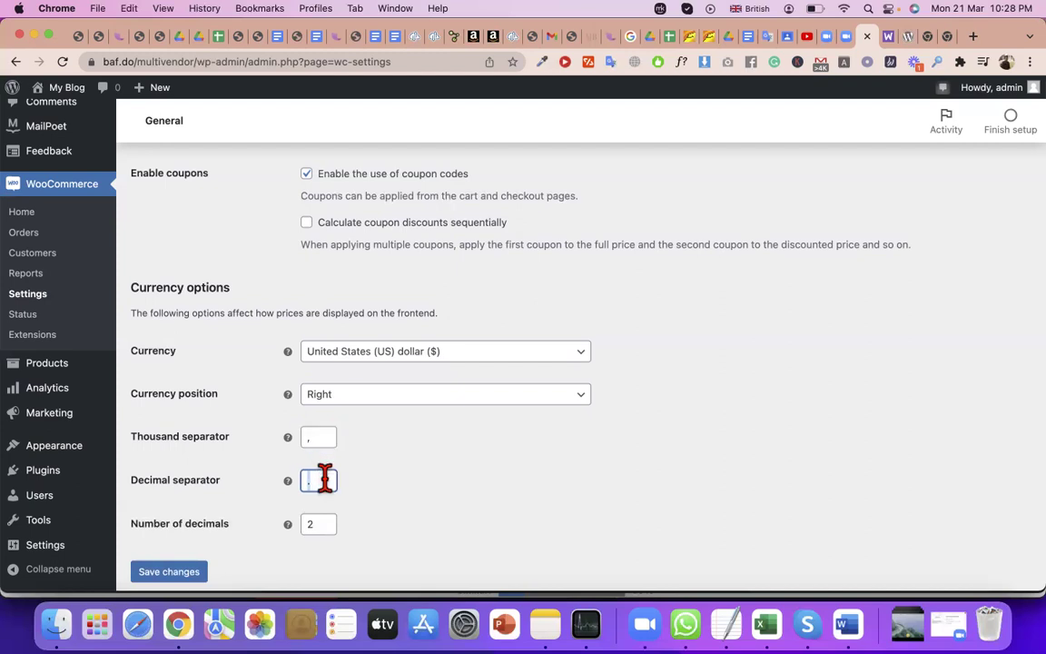
{"action": "scroll", "coordinate": [317, 508], "scroll_direction": "down", "scroll_amount": 2}
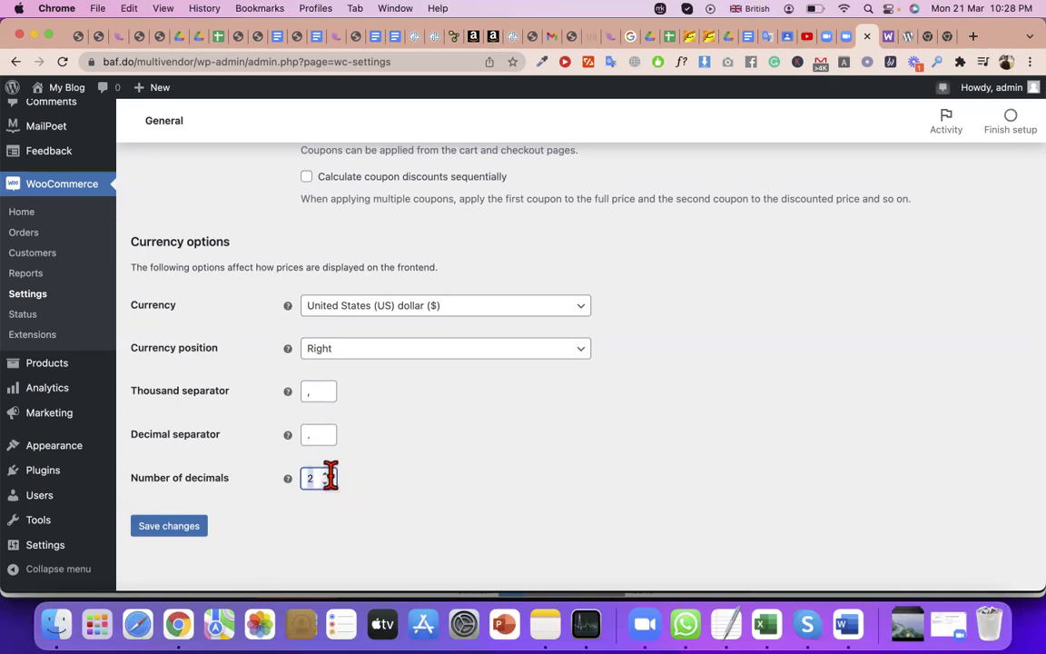
{"action": "left_click", "coordinate": [192, 534]}
{"action": "scroll", "coordinate": [386, 481], "scroll_direction": "up", "scroll_amount": 10}
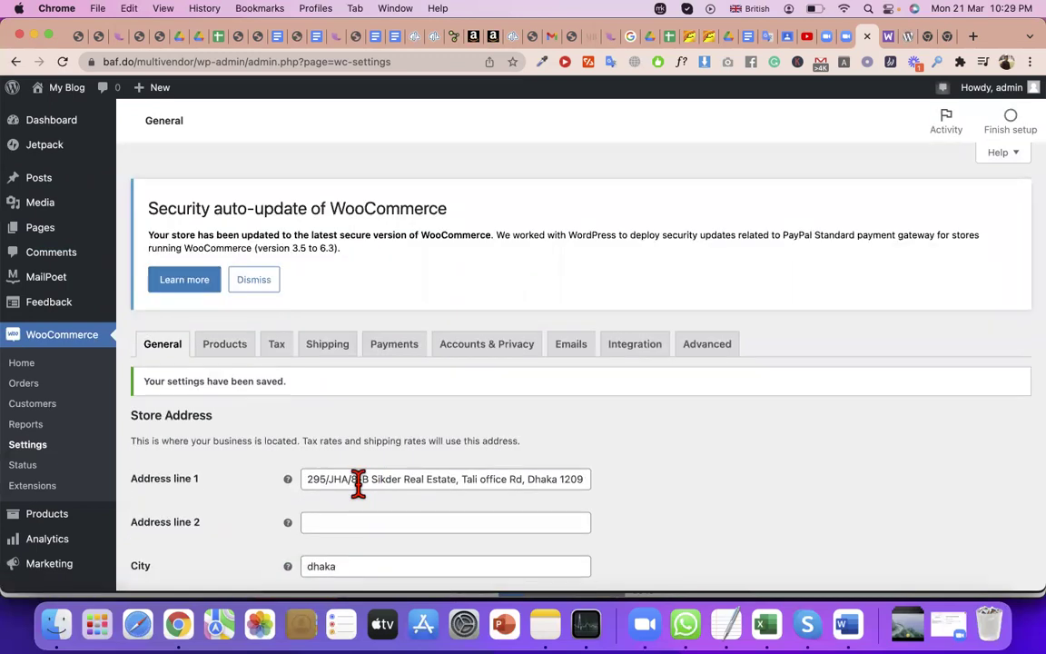
Open the Products settings and look through the shop page and add-to-cart options.
{"action": "left_click", "coordinate": [219, 348]}
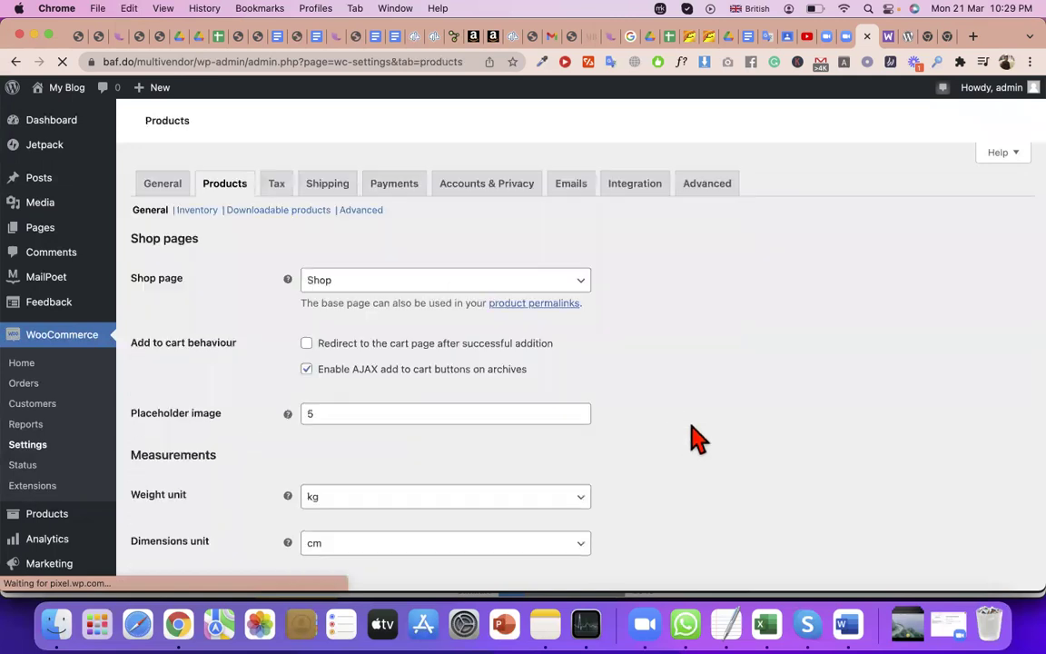
{"action": "scroll", "coordinate": [633, 442], "scroll_direction": "down", "scroll_amount": 1}
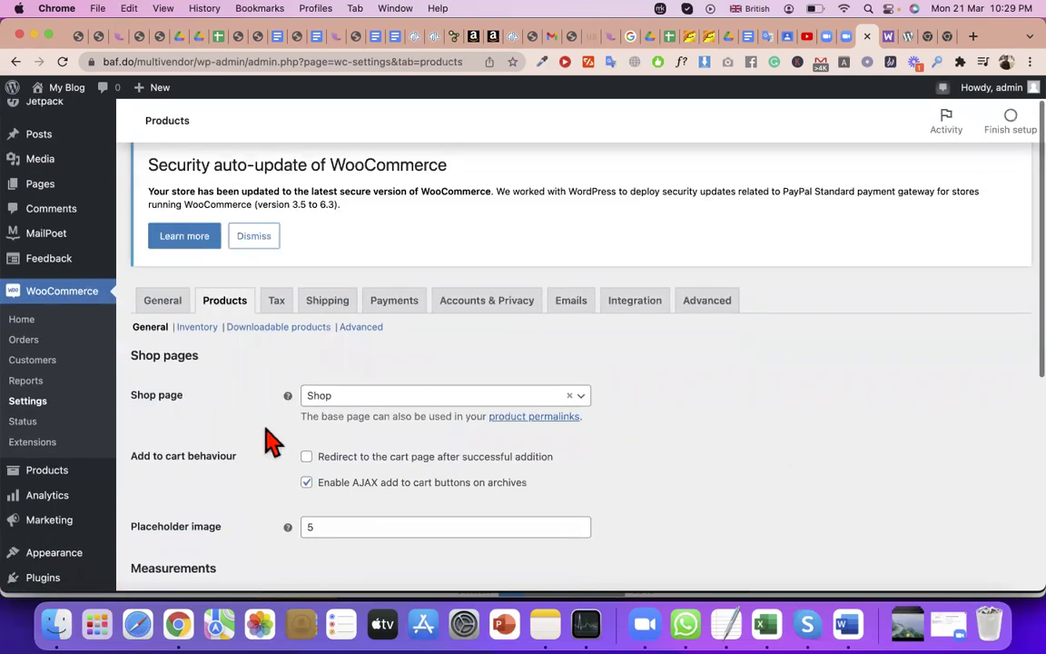
{"action": "scroll", "coordinate": [299, 473], "scroll_direction": "down", "scroll_amount": 1}
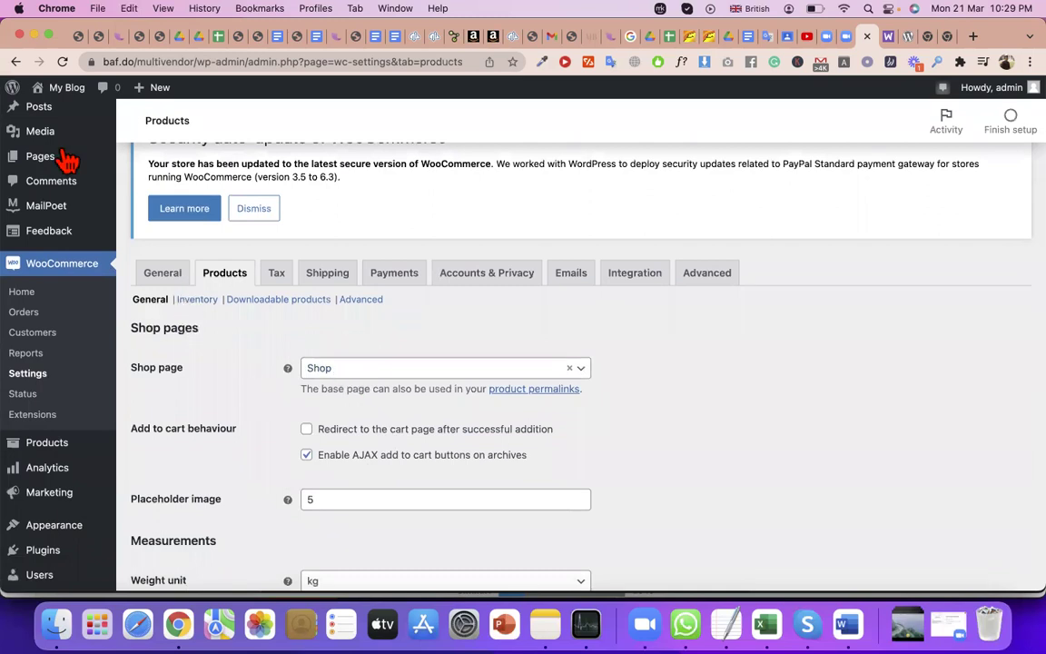
Open the site's home page in a new browser tab, look it over with its multivendor address, and return to the Products settings.
{"action": "mouse_move", "coordinate": [66, 90]}
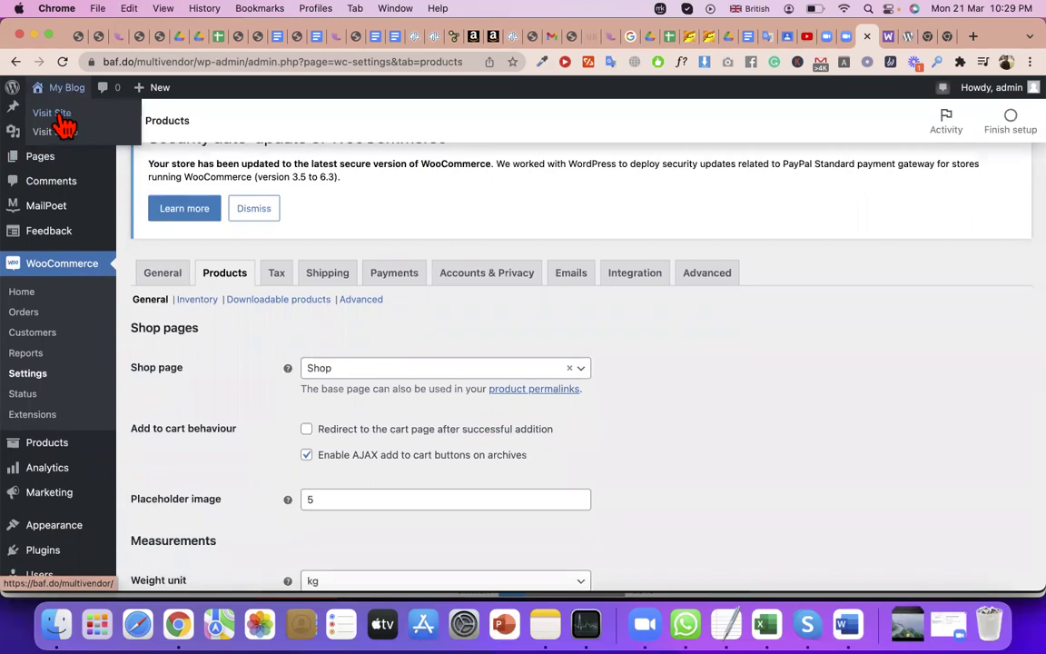
{"action": "right_click", "coordinate": [66, 127]}
{"action": "left_click", "coordinate": [86, 120]}
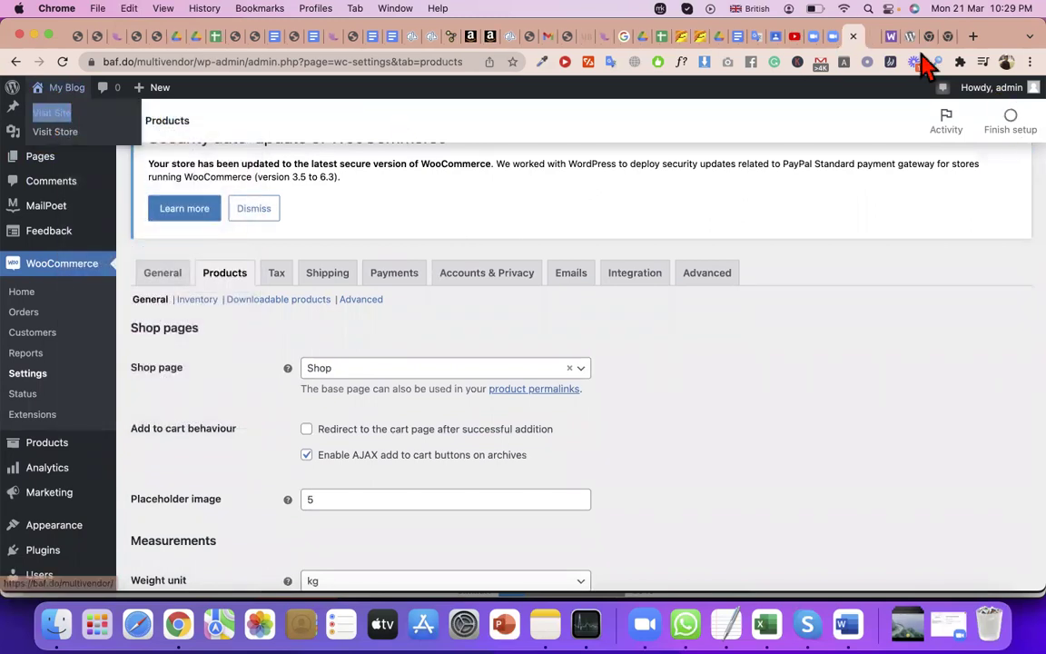
{"action": "left_click", "coordinate": [871, 38]}
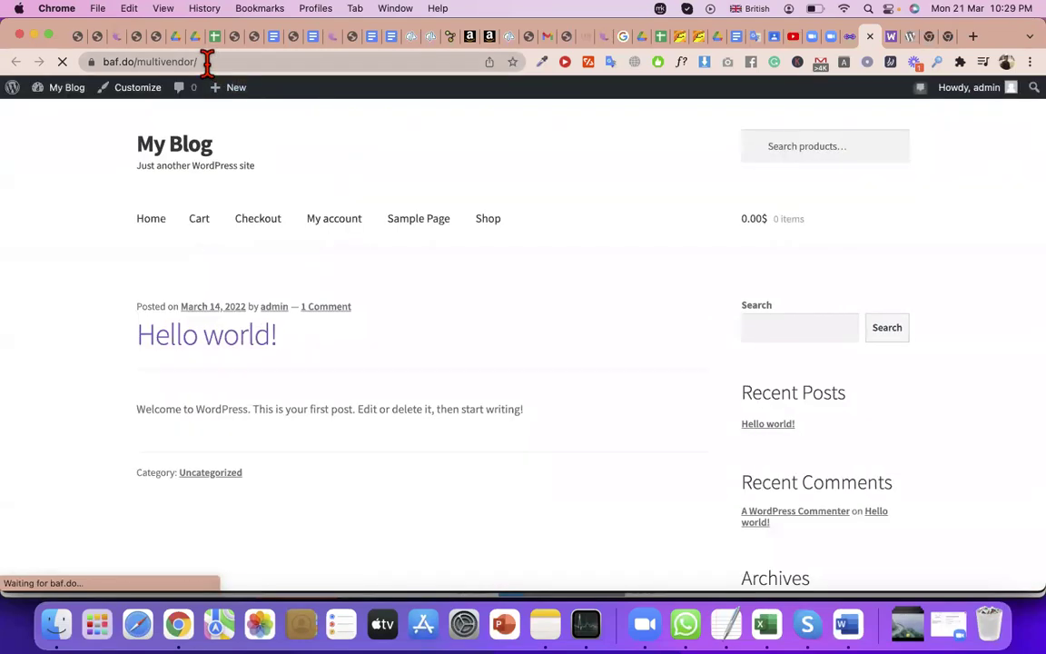
{"action": "left_click", "coordinate": [208, 61]}
{"action": "double_click", "coordinate": [208, 62]}
{"action": "scroll", "coordinate": [274, 365], "scroll_direction": "down", "scroll_amount": 5}
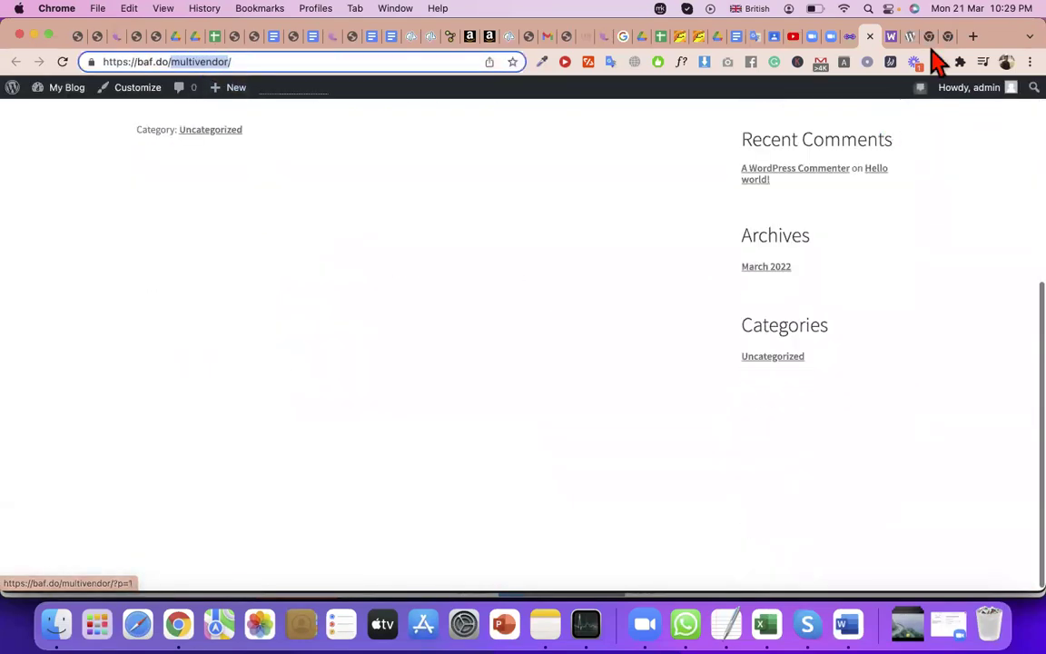
{"action": "left_click", "coordinate": [850, 44]}
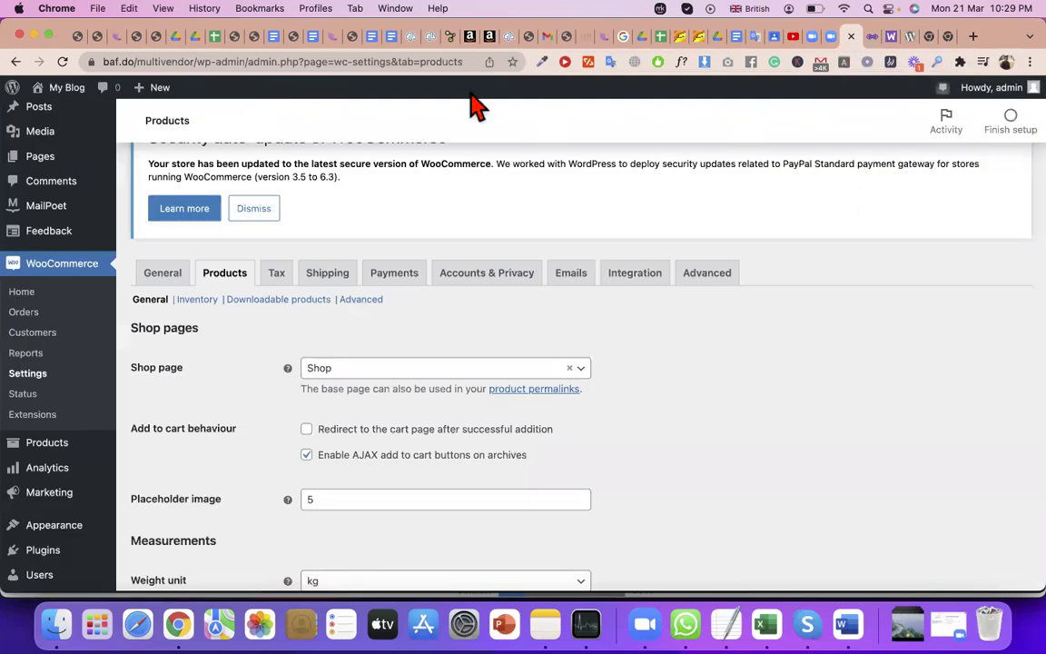
Open the store page in a new browser tab and look through the products on the Shop page.
{"action": "mouse_move", "coordinate": [64, 87]}
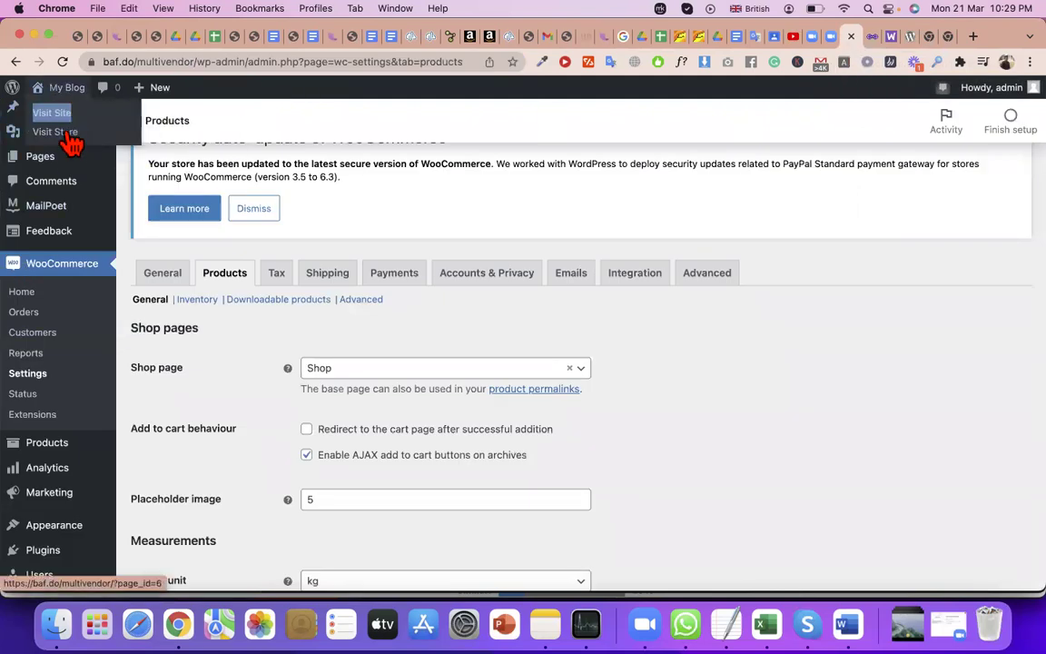
{"action": "right_click", "coordinate": [69, 141]}
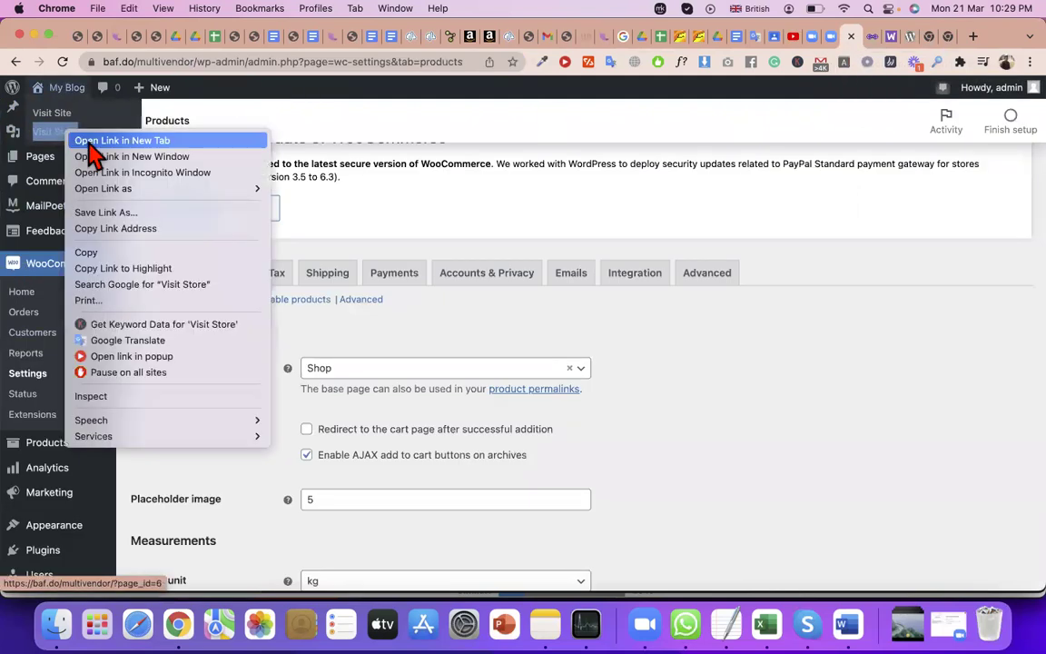
{"action": "left_click", "coordinate": [91, 142]}
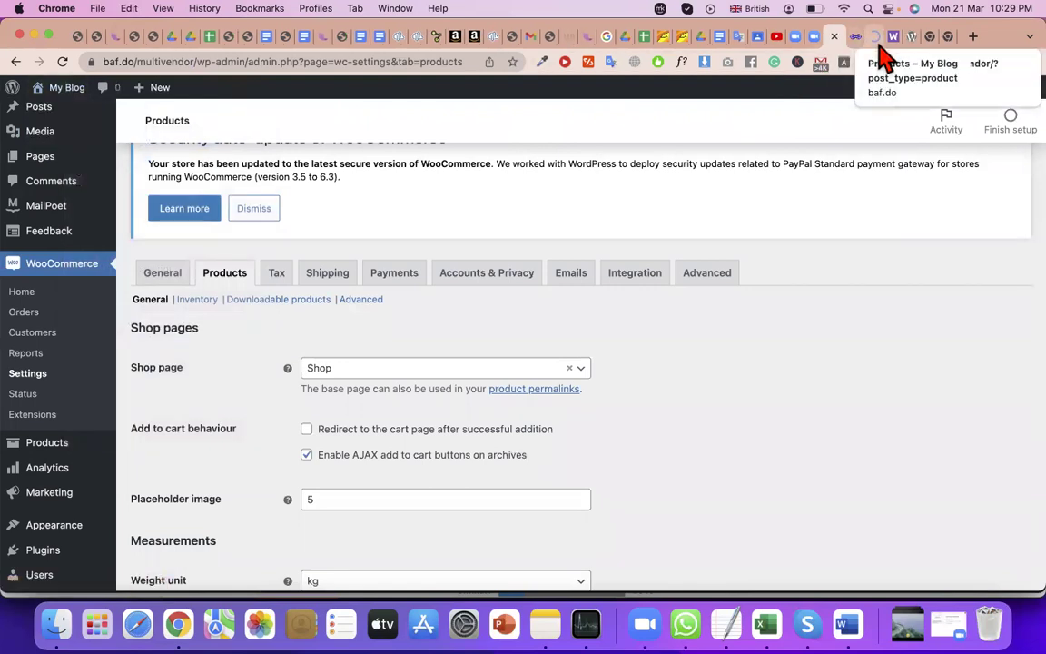
{"action": "left_click", "coordinate": [877, 40]}
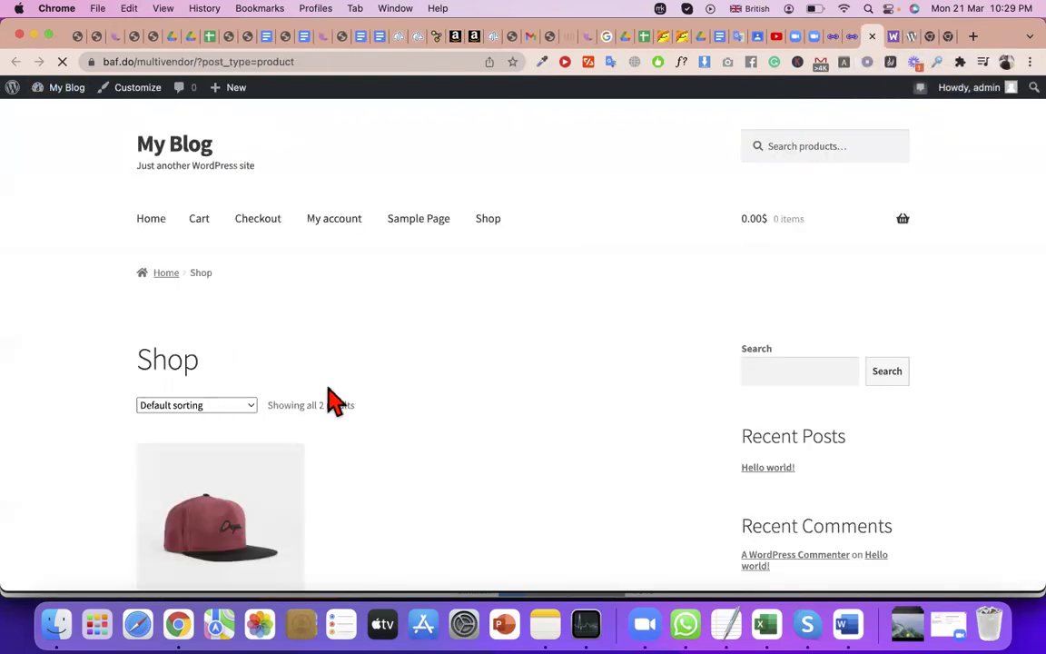
{"action": "scroll", "coordinate": [399, 463], "scroll_direction": "down", "scroll_amount": 2}
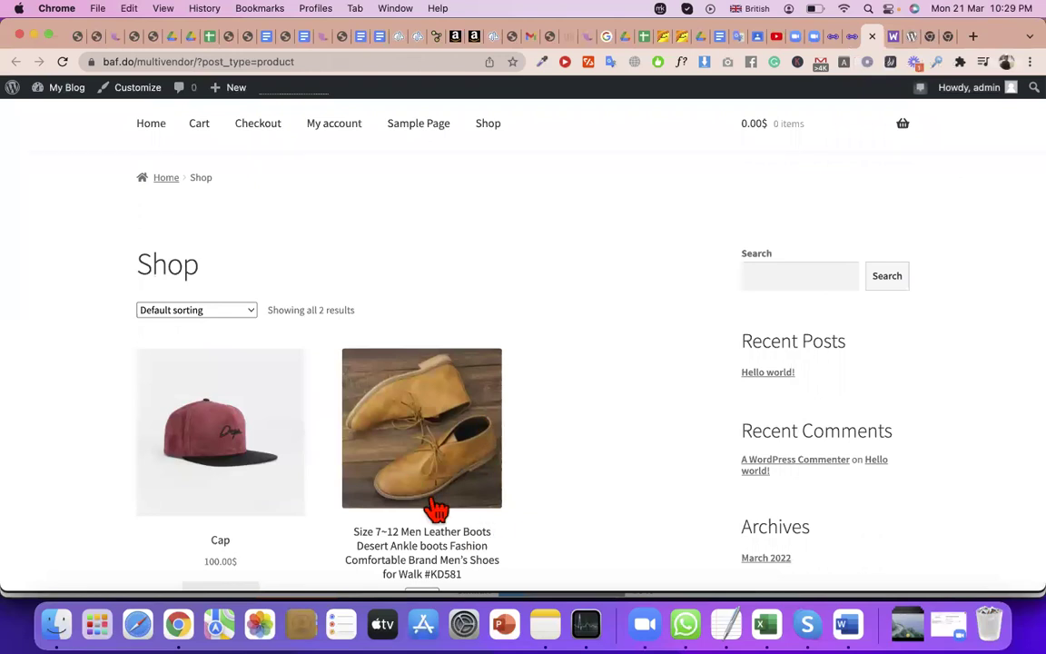
{"action": "scroll", "coordinate": [472, 491], "scroll_direction": "down", "scroll_amount": 3}
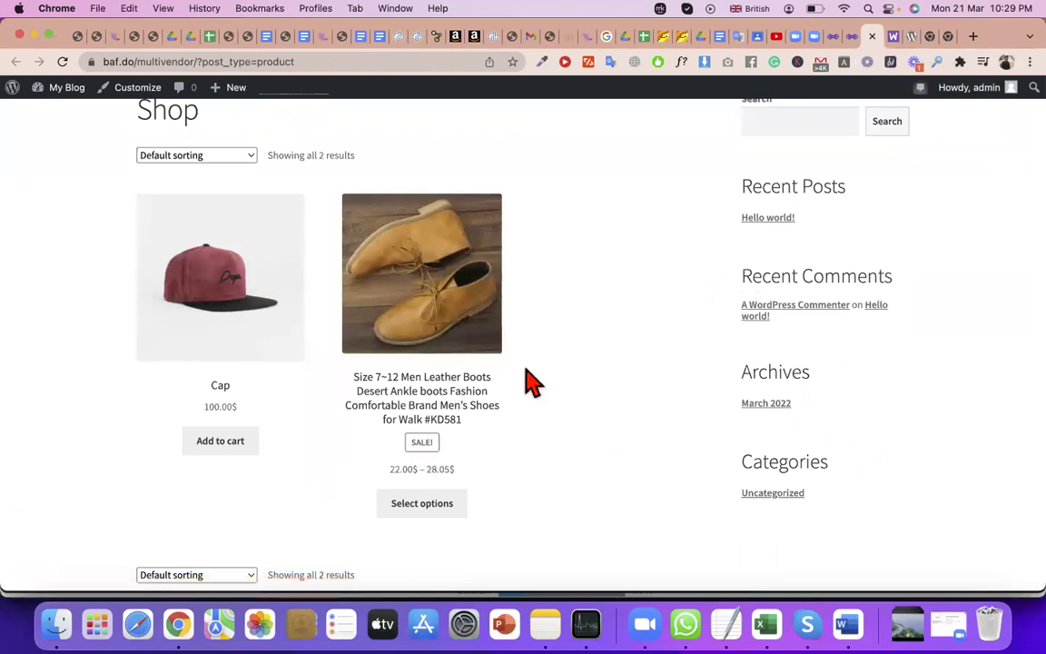
{"action": "scroll", "coordinate": [531, 383], "scroll_direction": "down", "scroll_amount": 1}
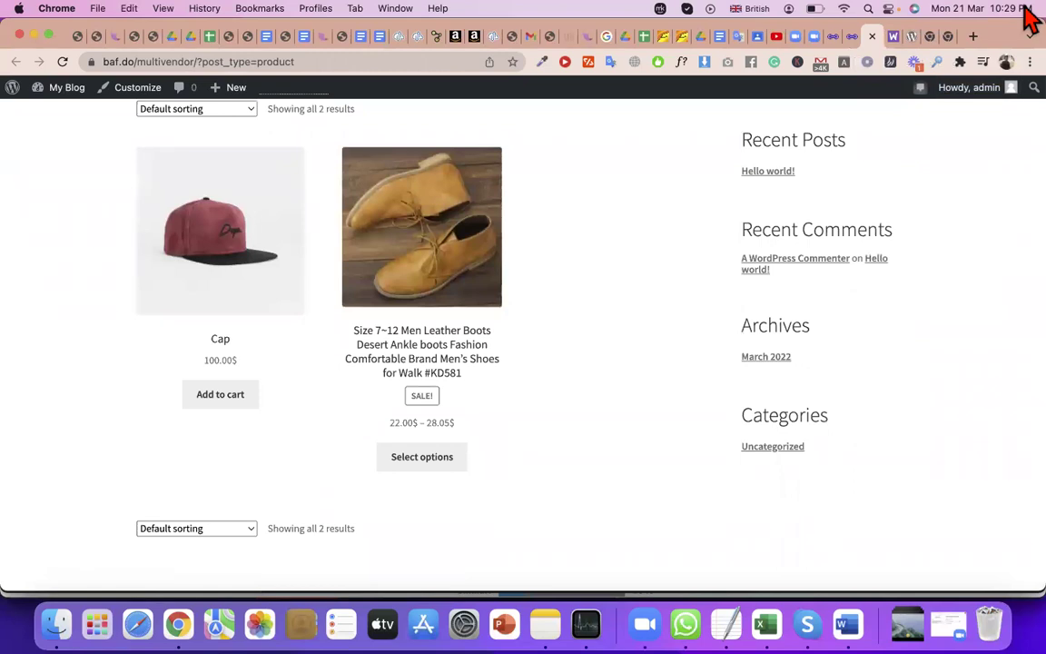
Close the home page and store tabs, and choose Shop as the Shop page in the Products settings.
{"action": "left_click", "coordinate": [851, 40]}
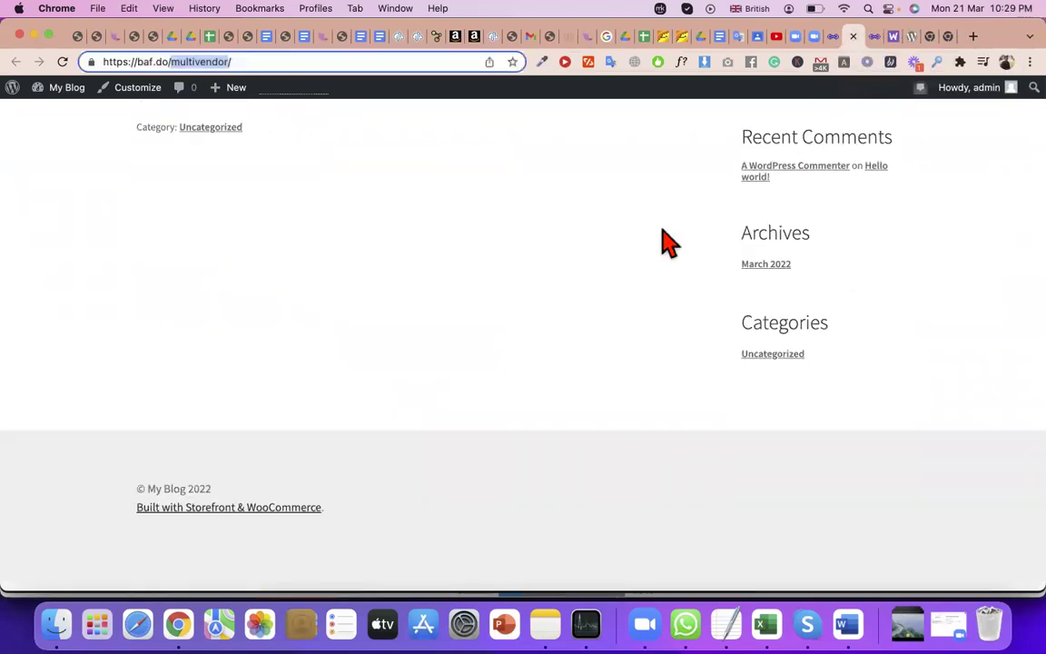
{"action": "left_click", "coordinate": [853, 36]}
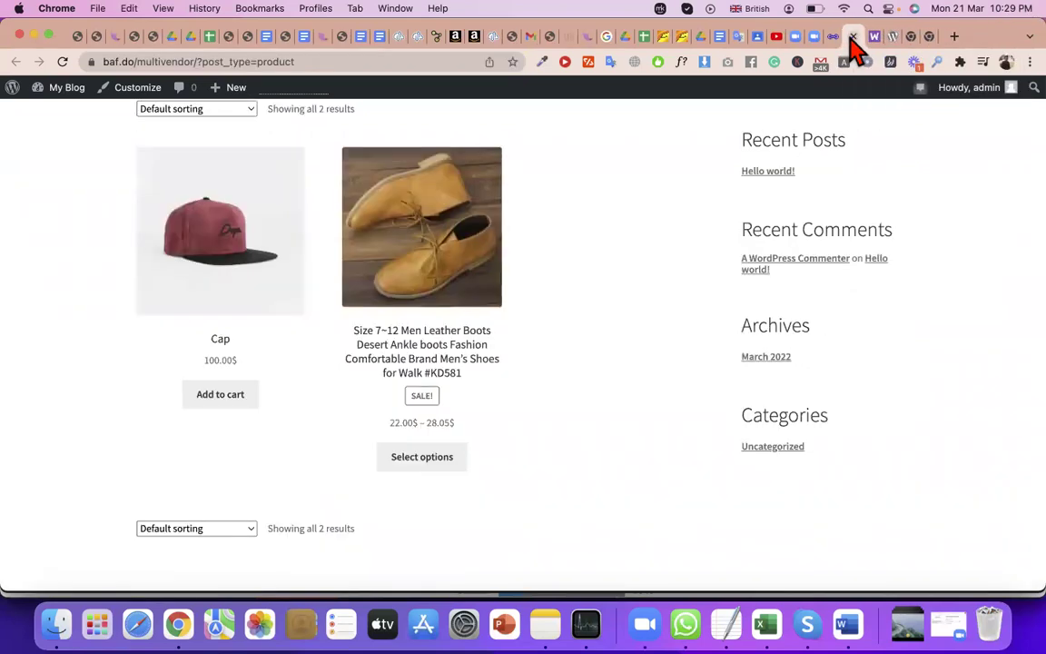
{"action": "left_click", "coordinate": [851, 38]}
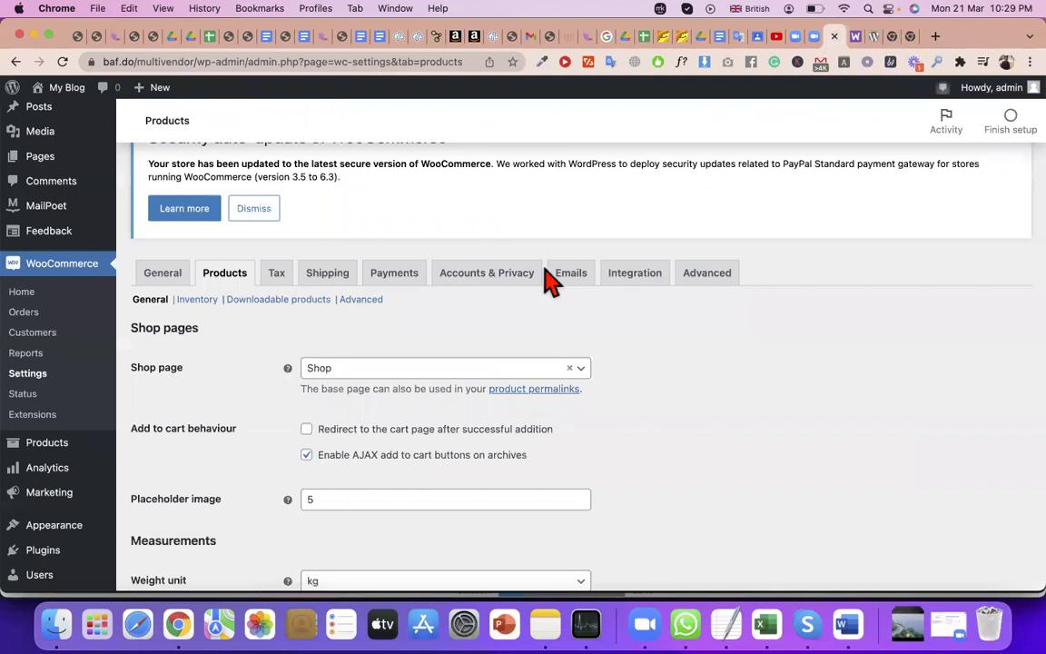
{"action": "left_click", "coordinate": [419, 370]}
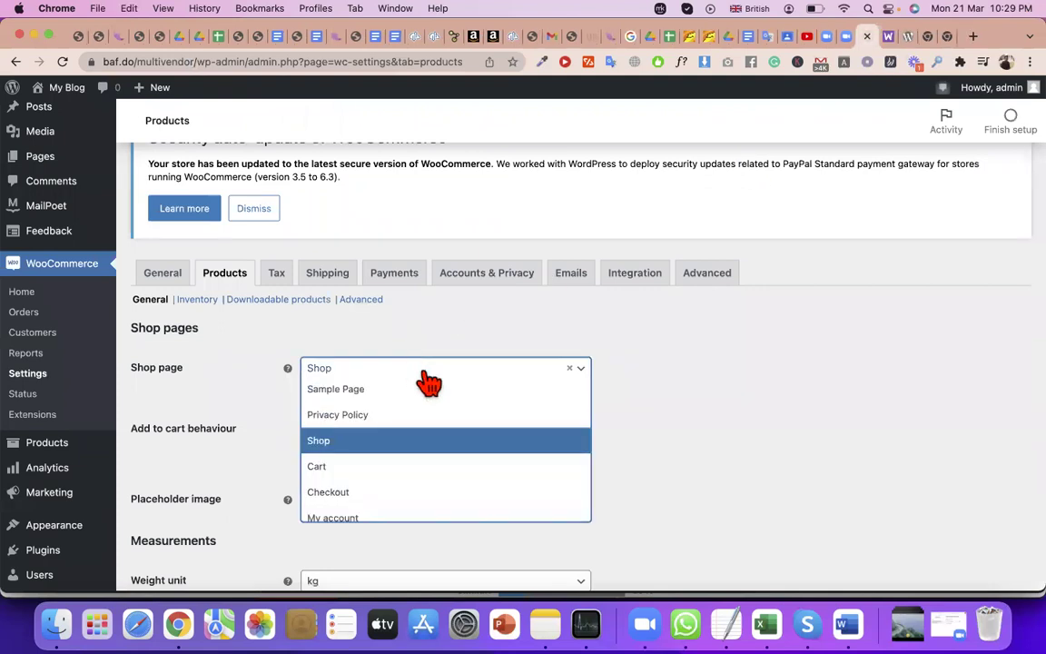
{"action": "left_click", "coordinate": [341, 449]}
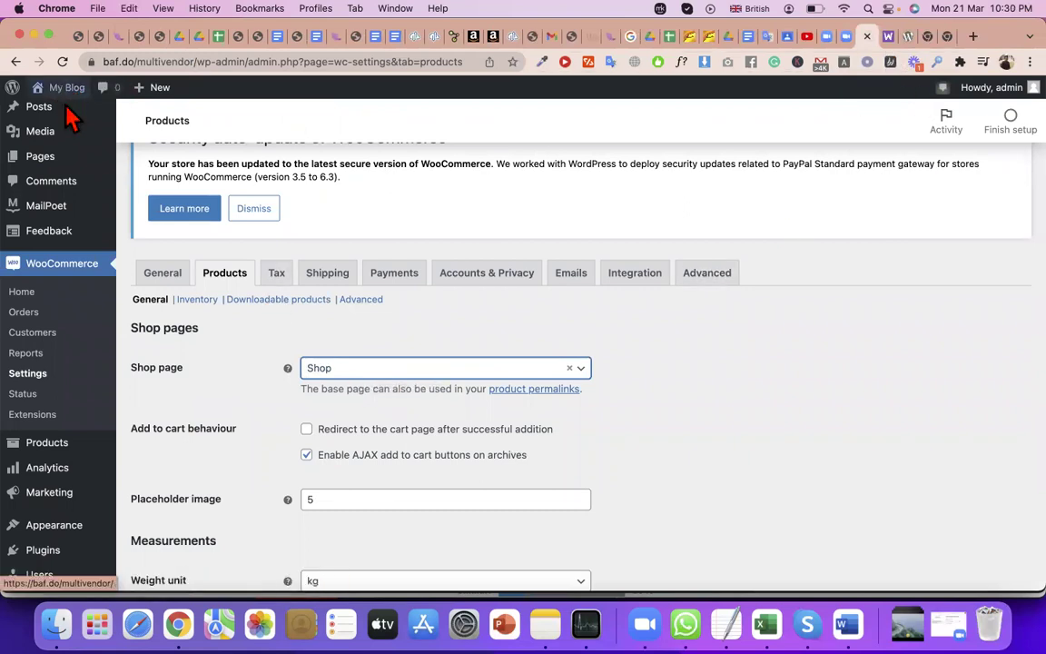
Open the store in a new browser tab, add the Cap to the cart and open the cart.
{"action": "mouse_move", "coordinate": [69, 91]}
{"action": "right_click", "coordinate": [76, 139]}
{"action": "left_click", "coordinate": [91, 141]}
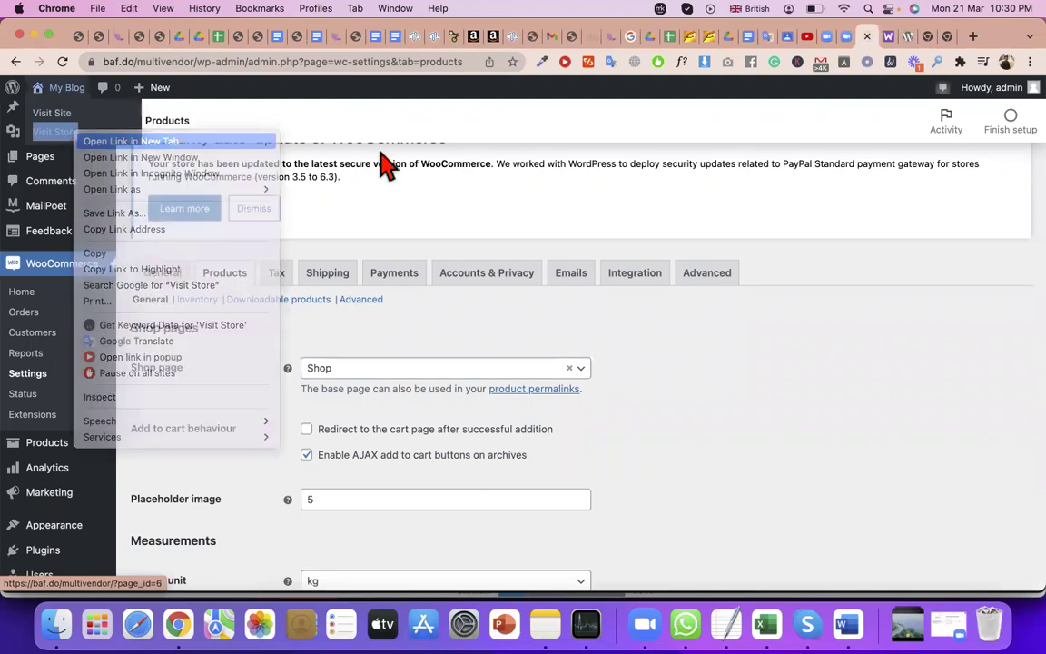
{"action": "left_click", "coordinate": [873, 38]}
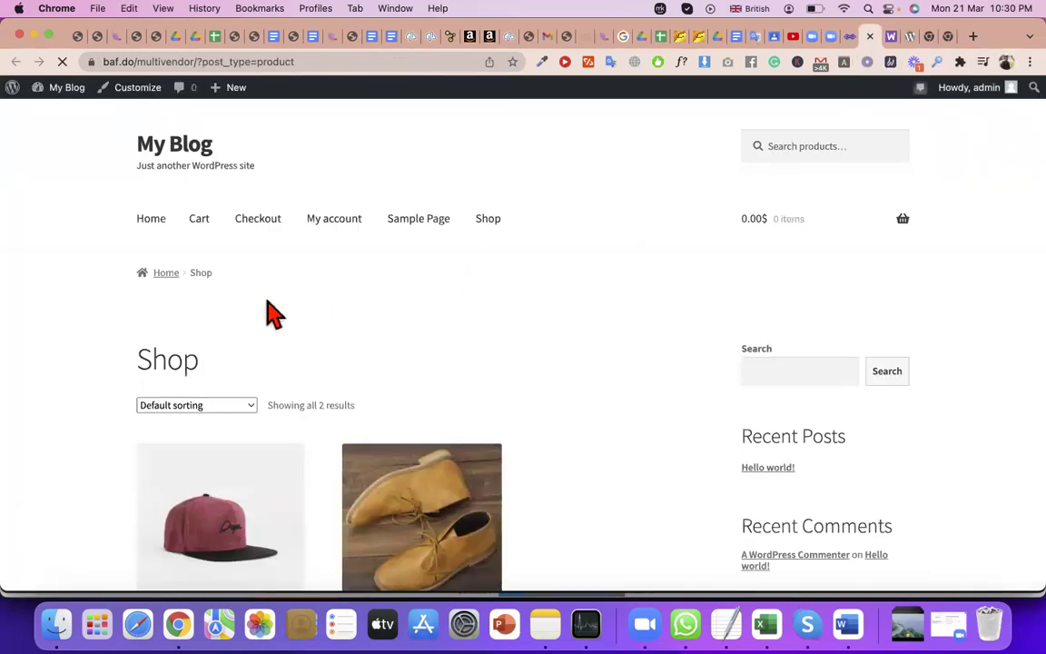
{"action": "scroll", "coordinate": [354, 498], "scroll_direction": "down", "scroll_amount": 4}
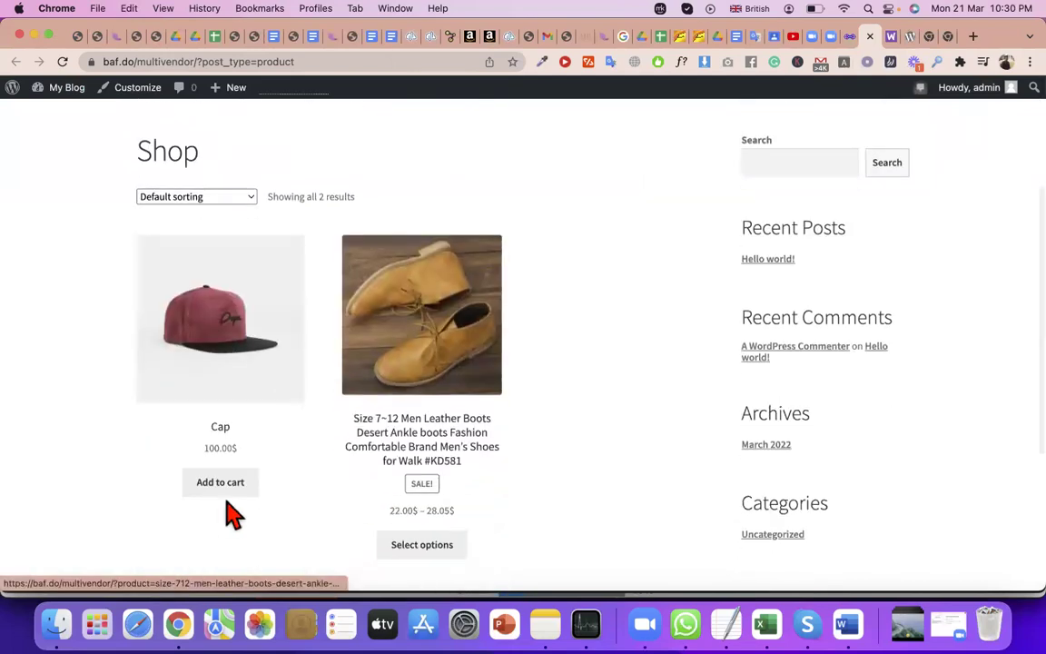
{"action": "left_click", "coordinate": [222, 490]}
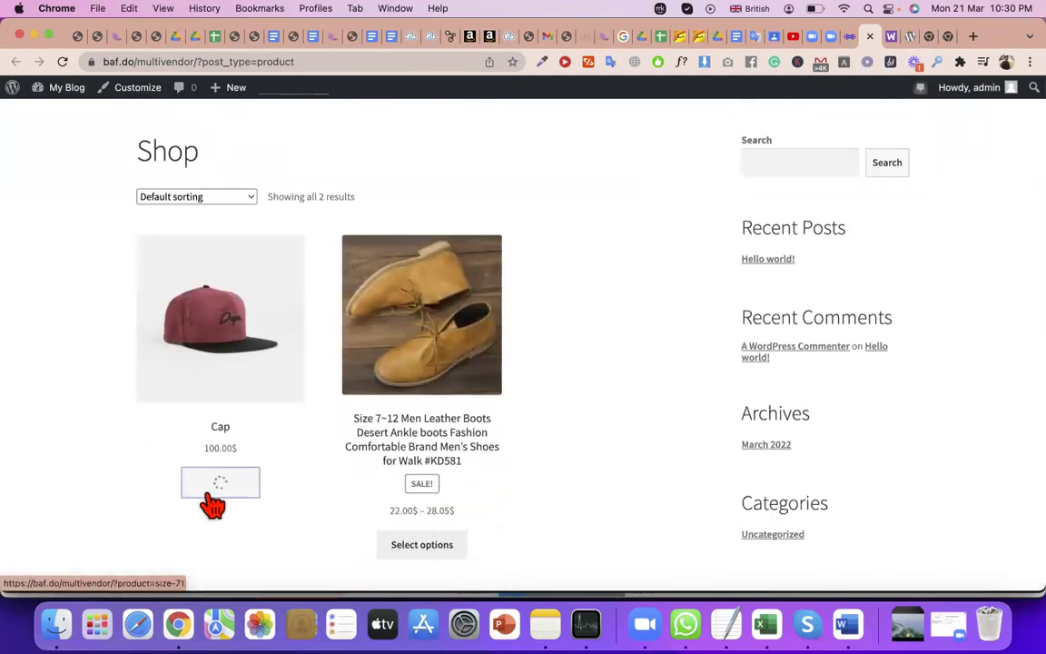
{"action": "left_click", "coordinate": [278, 488]}
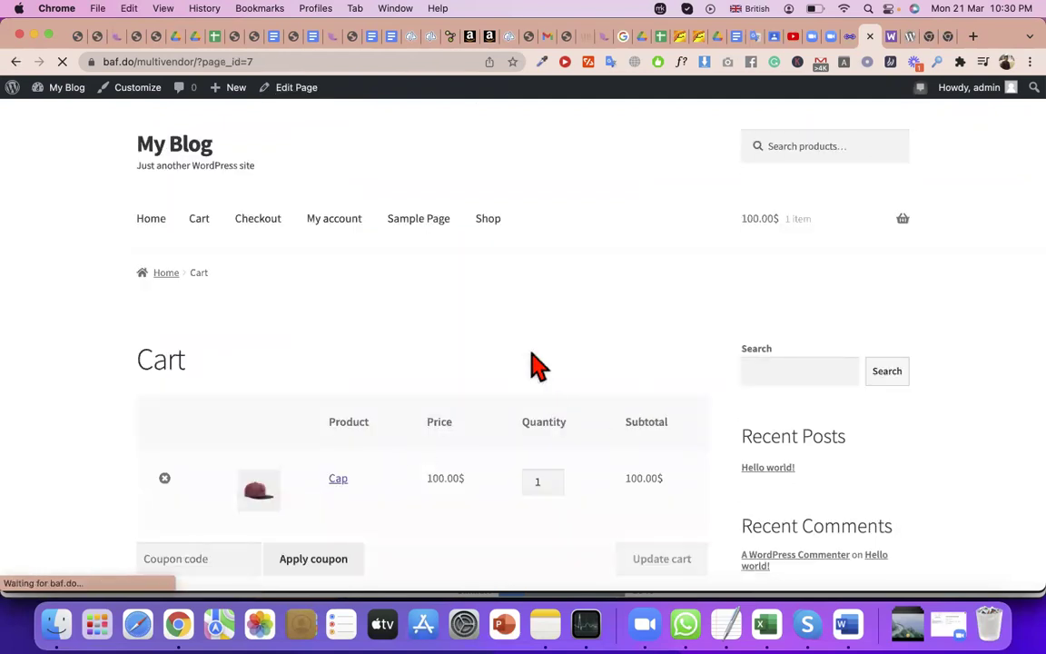
Look over the cart page, including the Cap line, the coupon field, the cart totals and the checkout option.
{"action": "scroll", "coordinate": [536, 365], "scroll_direction": "down", "scroll_amount": 3}
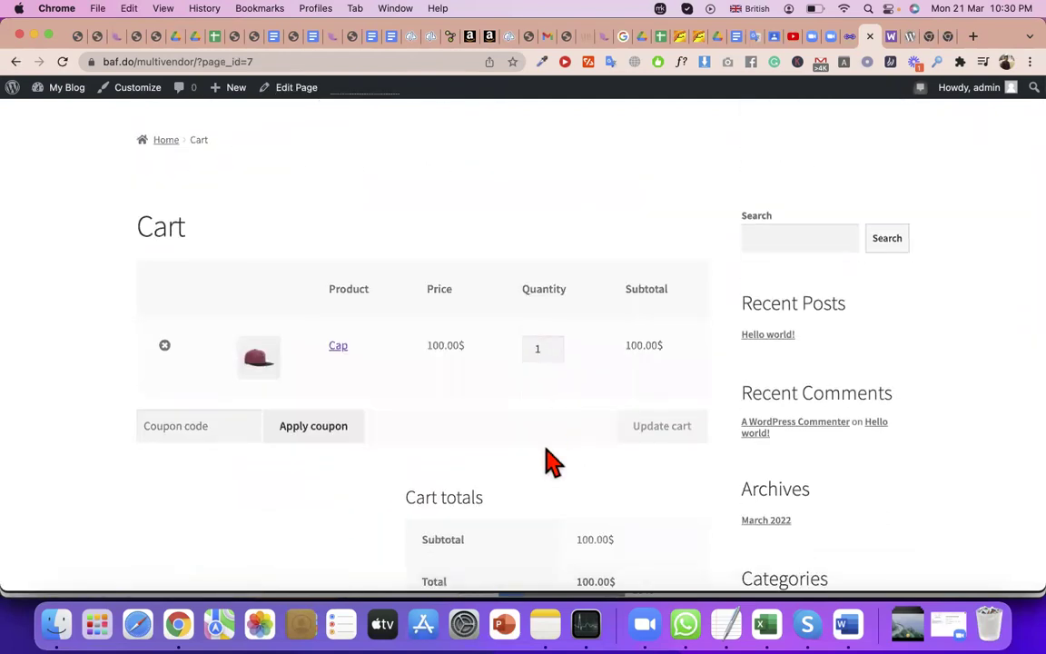
{"action": "scroll", "coordinate": [546, 459], "scroll_direction": "down", "scroll_amount": 8}
{"action": "scroll", "coordinate": [323, 561], "scroll_direction": "up", "scroll_amount": 5}
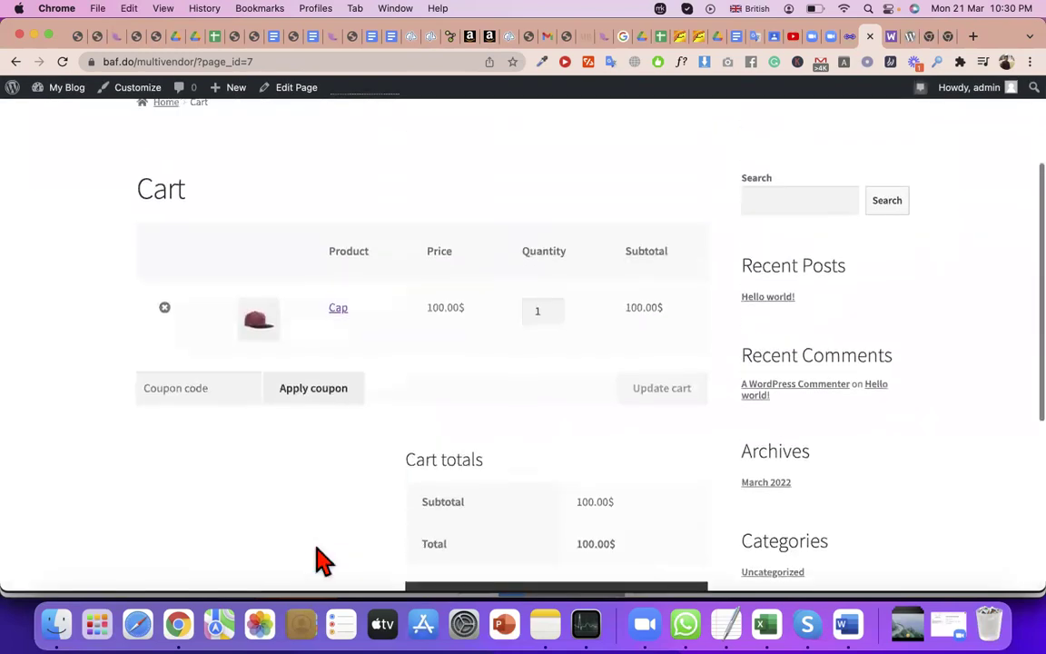
{"action": "scroll", "coordinate": [322, 561], "scroll_direction": "up", "scroll_amount": 2}
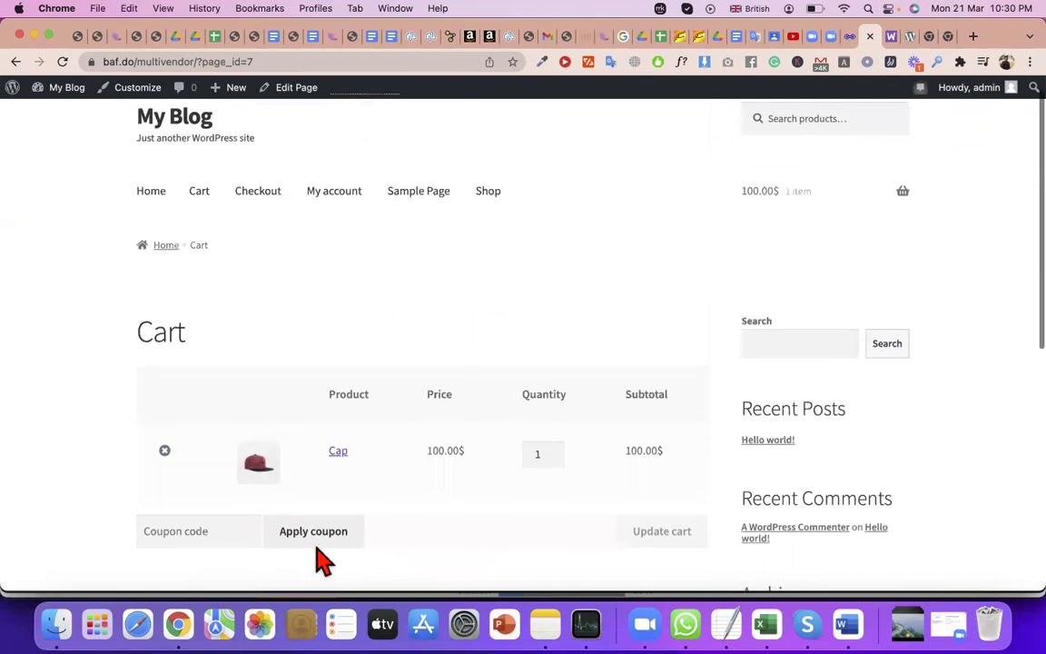
{"action": "scroll", "coordinate": [322, 560], "scroll_direction": "down", "scroll_amount": 8}
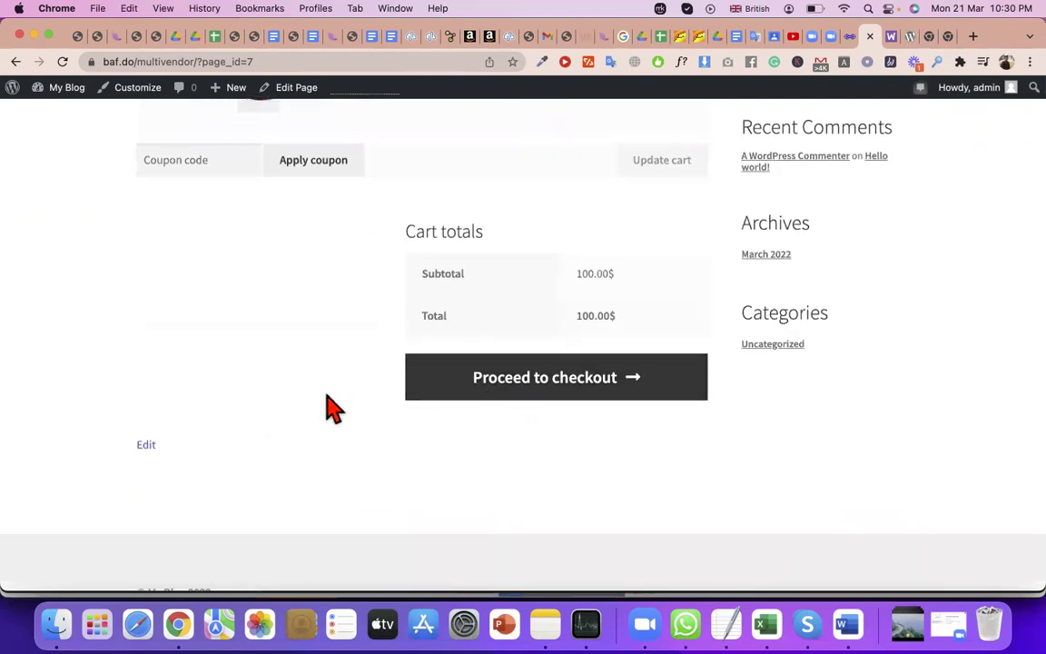
Review the Cap entry, the coupon area and the cart totals on the Cart page.
{"action": "scroll", "coordinate": [300, 427], "scroll_direction": "up", "scroll_amount": 1}
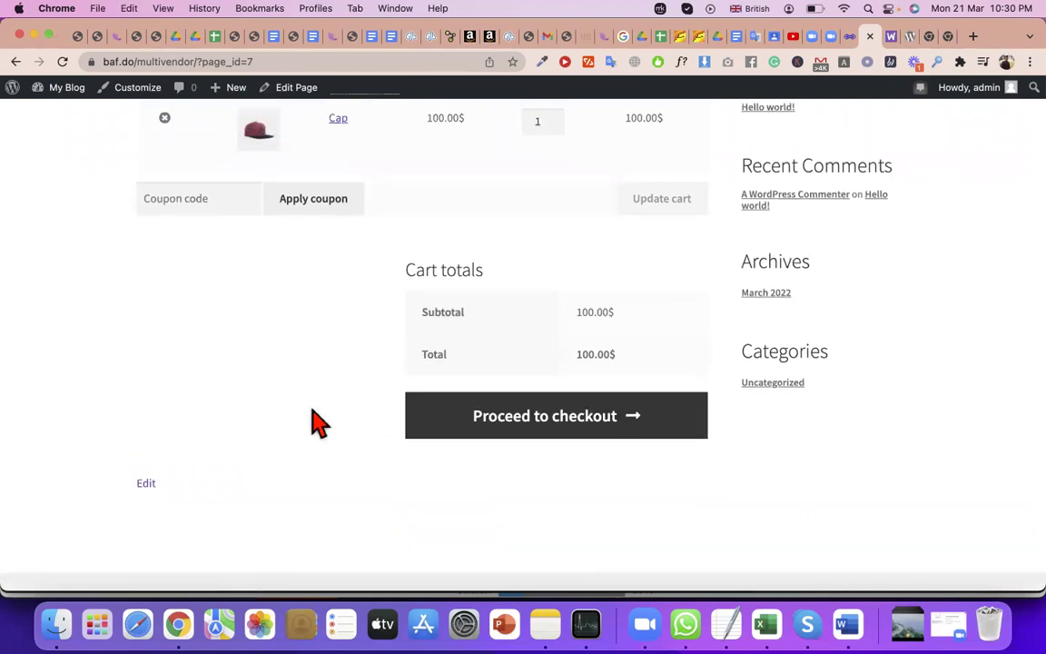
{"action": "scroll", "coordinate": [316, 422], "scroll_direction": "up", "scroll_amount": 5}
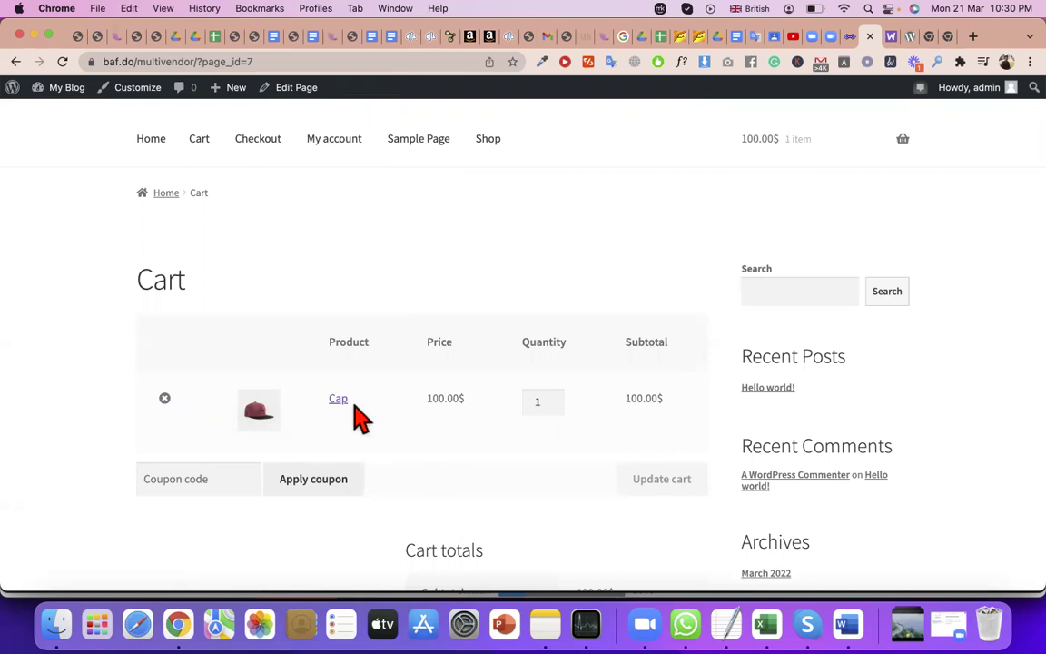
{"action": "scroll", "coordinate": [381, 436], "scroll_direction": "down", "scroll_amount": 4}
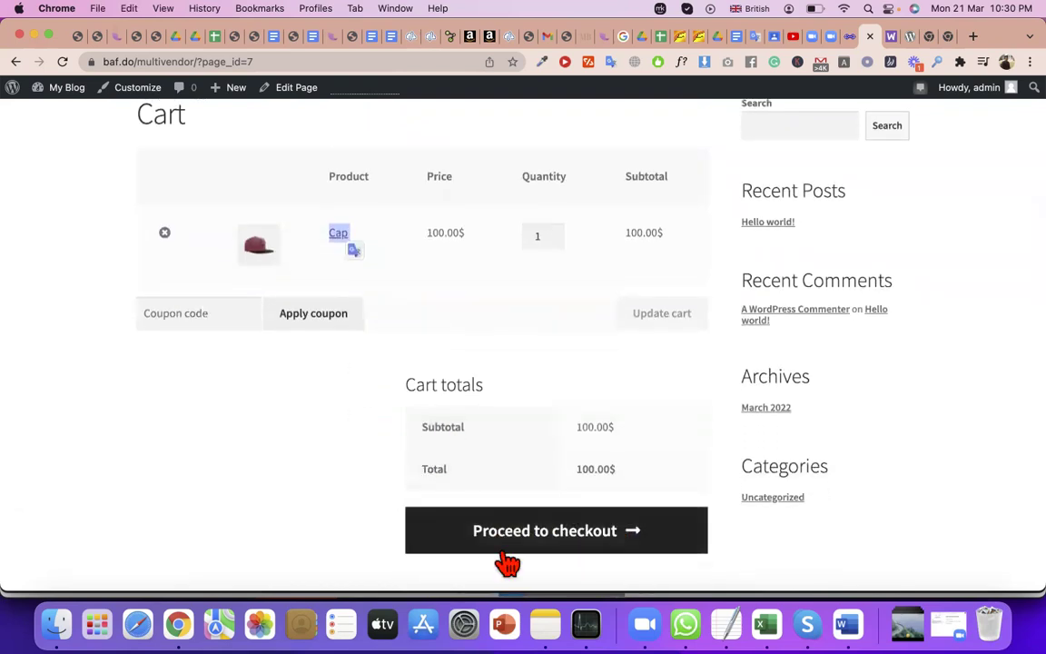
{"action": "left_click", "coordinate": [289, 521]}
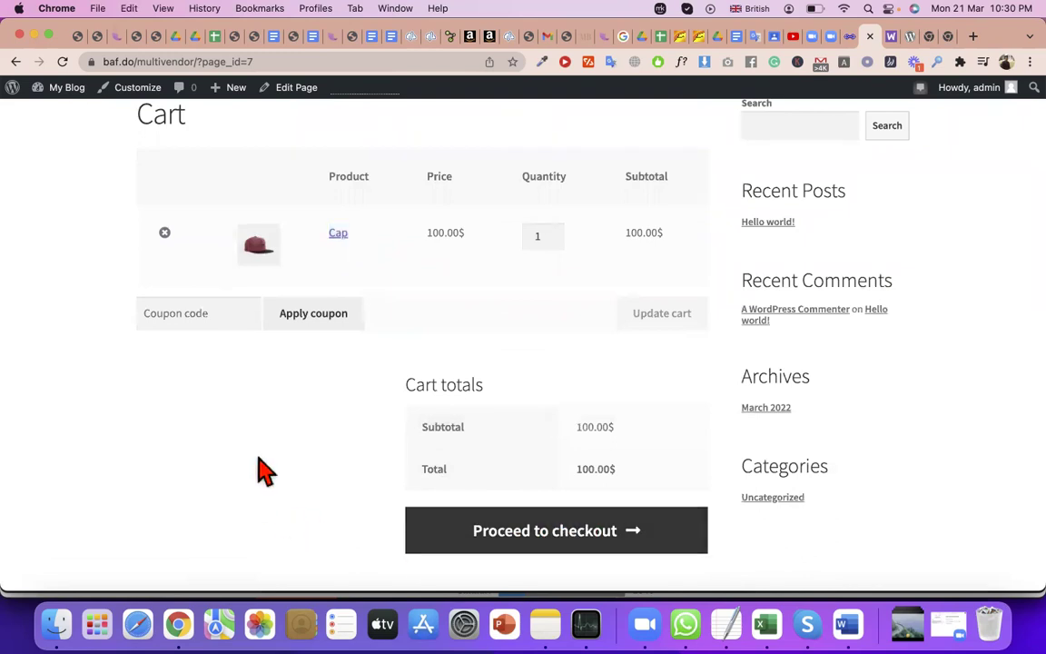
Return from the cart to the Shop page, reload it and look over the product listing.
{"action": "left_click", "coordinate": [16, 64]}
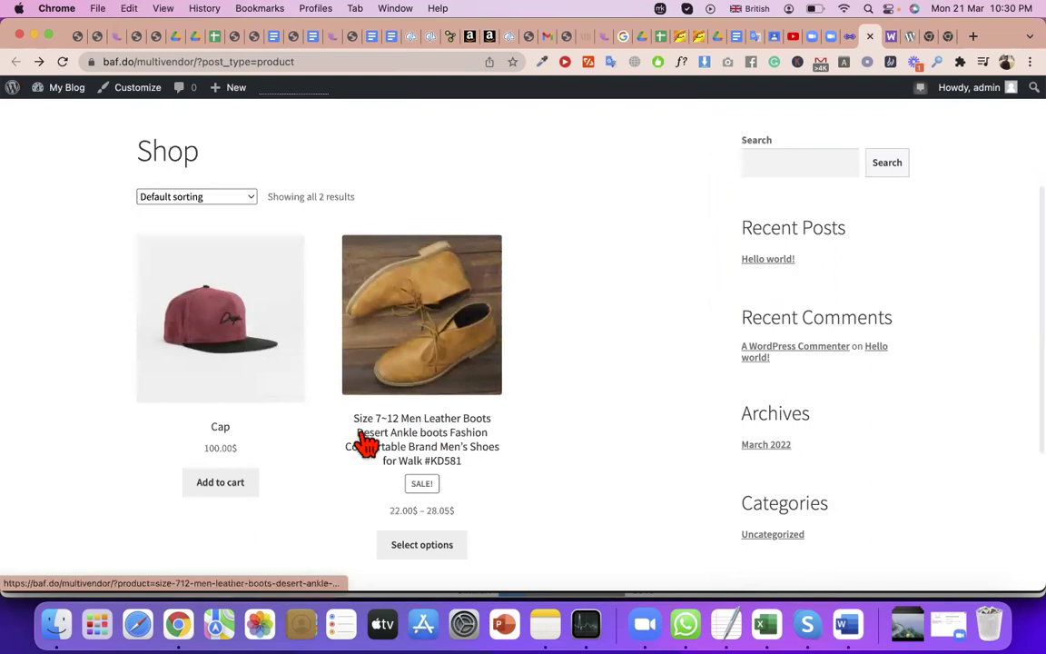
{"action": "scroll", "coordinate": [366, 443], "scroll_direction": "down", "scroll_amount": 1}
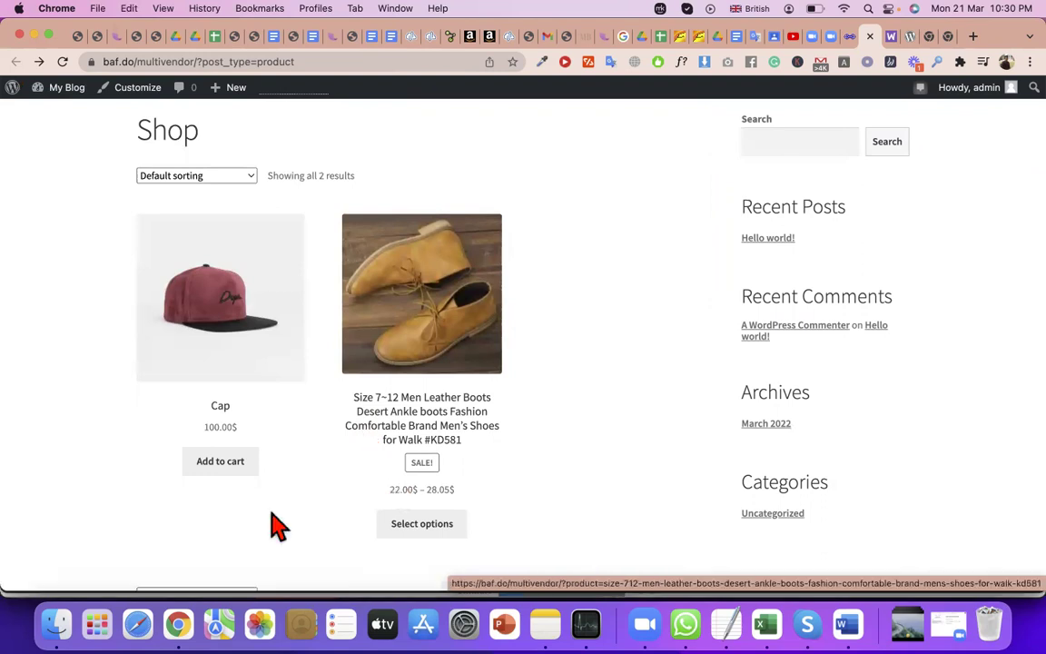
{"action": "scroll", "coordinate": [215, 228], "scroll_direction": "up", "scroll_amount": 5}
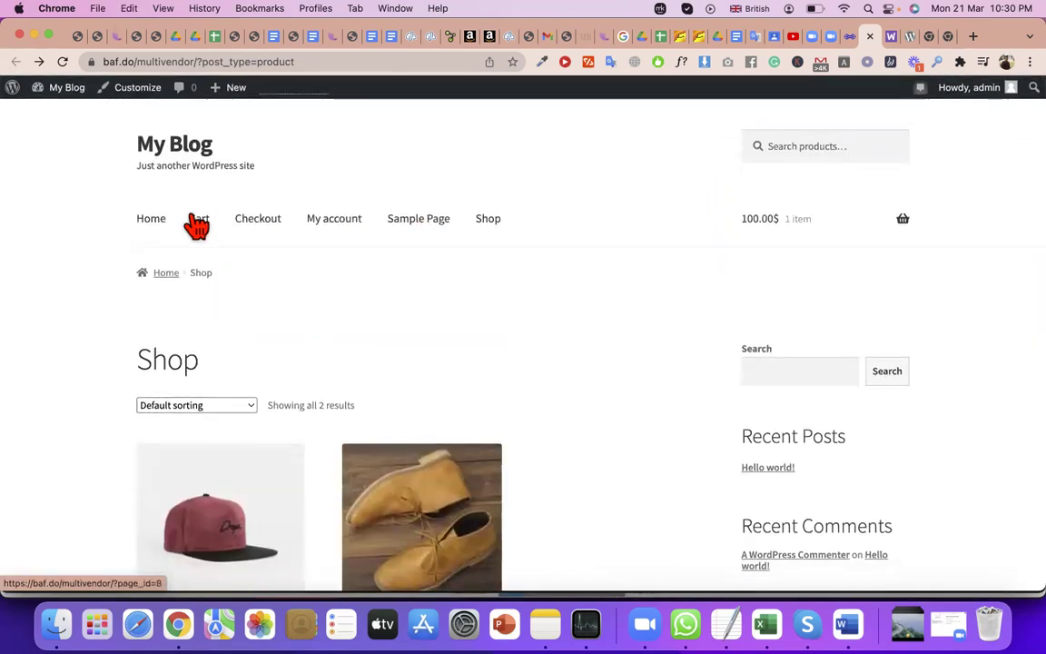
{"action": "left_click", "coordinate": [491, 228]}
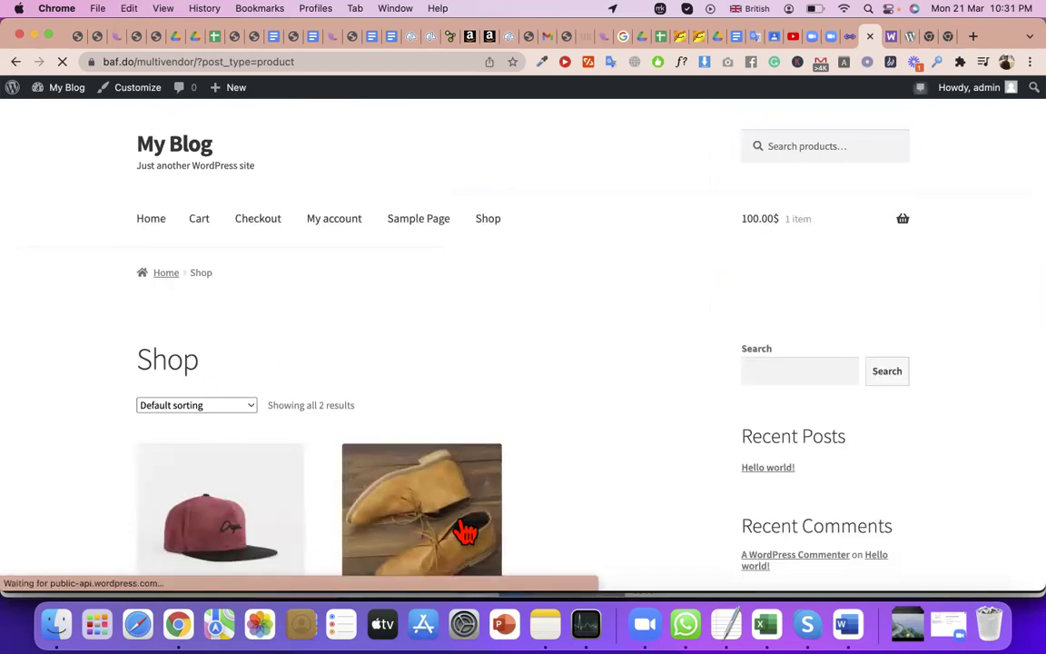
{"action": "scroll", "coordinate": [466, 534], "scroll_direction": "down", "scroll_amount": 1}
{"action": "scroll", "coordinate": [423, 522], "scroll_direction": "down", "scroll_amount": 3}
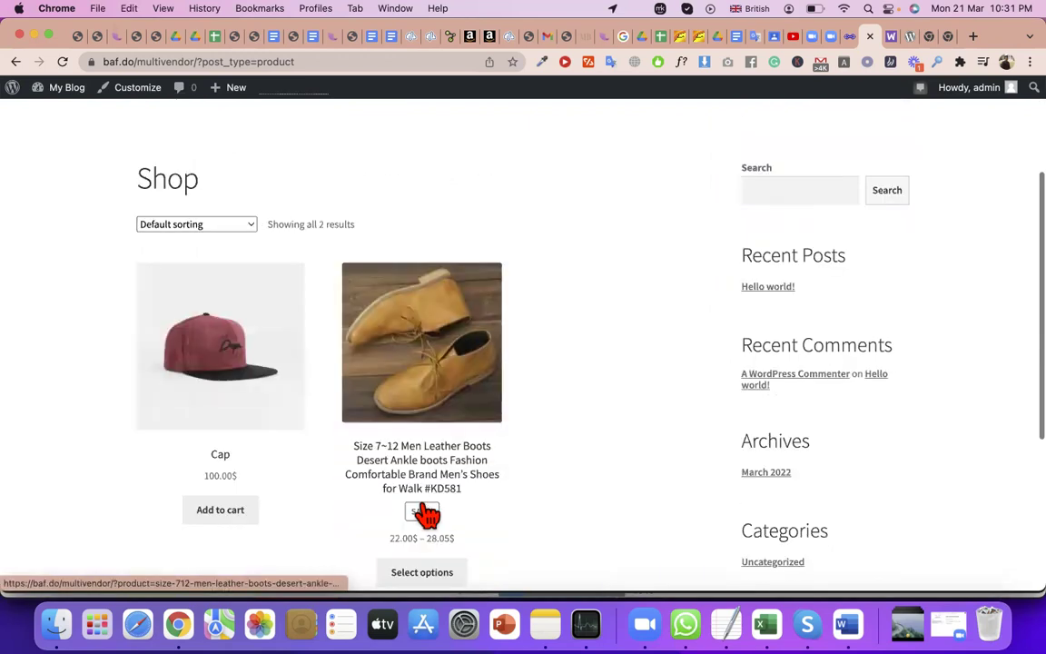
{"action": "scroll", "coordinate": [427, 515], "scroll_direction": "down", "scroll_amount": 1}
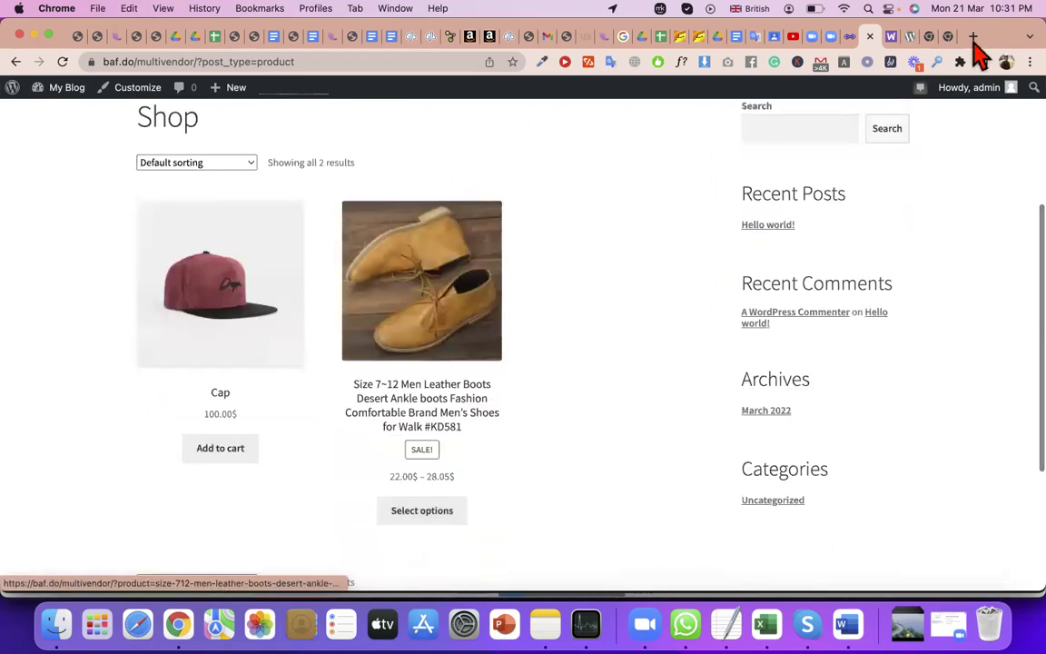
In the WooCommerce product settings, enable redirecting to the cart page after successful addition and save the changes.
{"action": "left_click", "coordinate": [848, 38]}
{"action": "scroll", "coordinate": [308, 436], "scroll_direction": "down", "scroll_amount": 1}
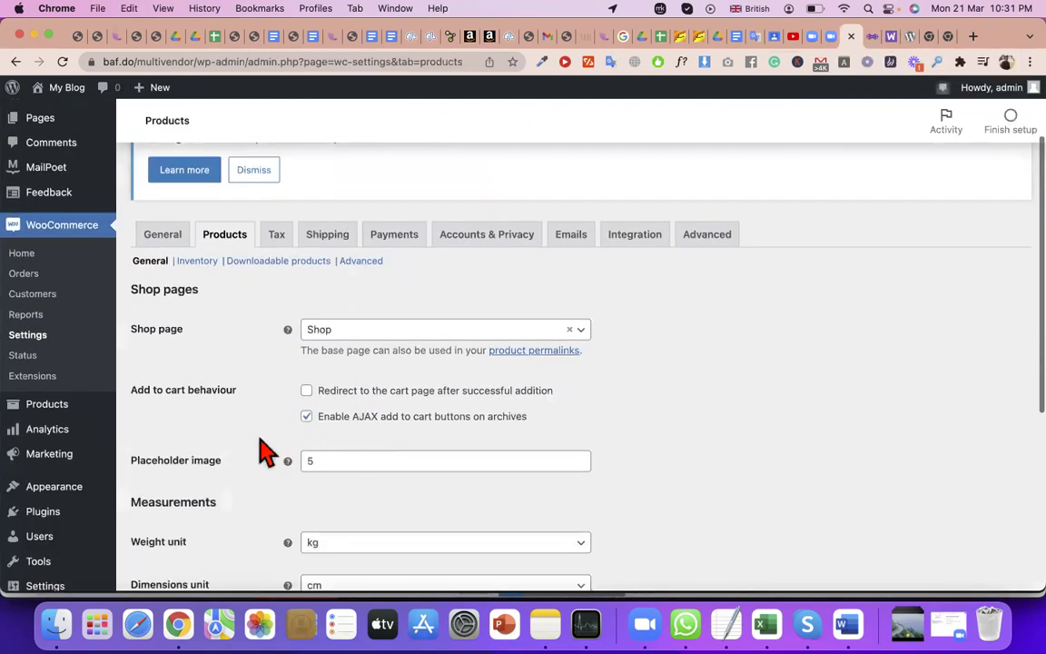
{"action": "triple_click", "coordinate": [171, 392]}
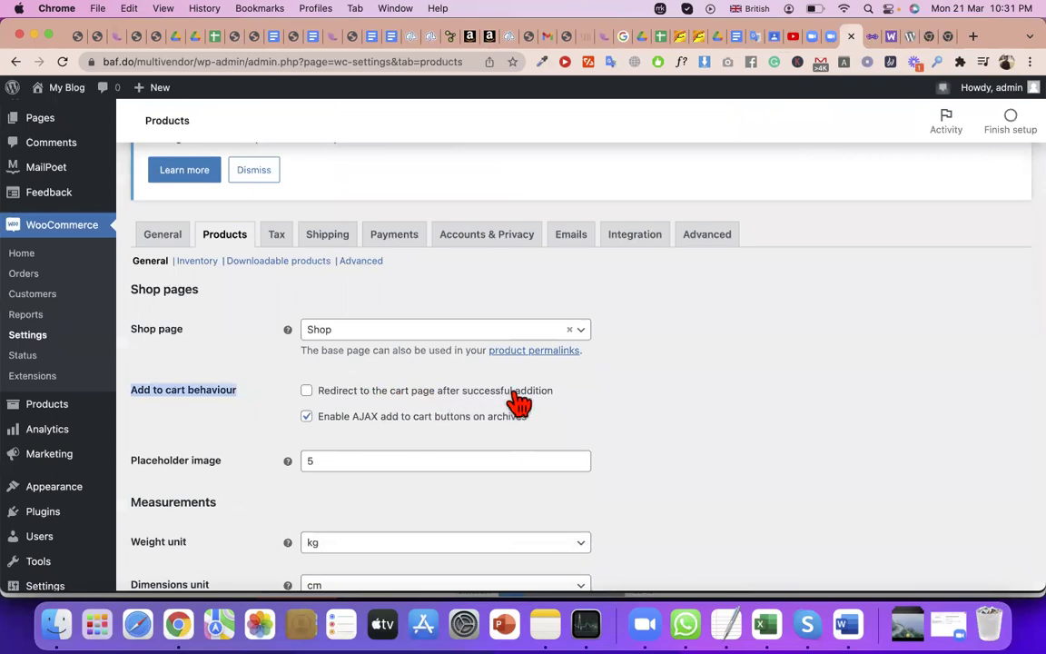
{"action": "left_click", "coordinate": [870, 36]}
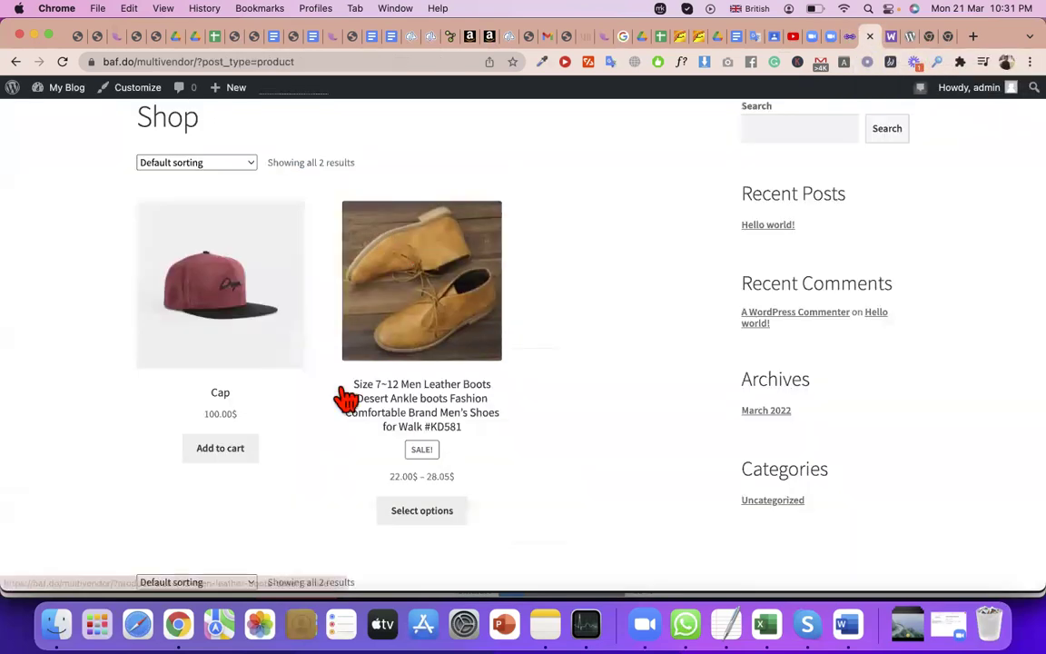
{"action": "left_click", "coordinate": [852, 38]}
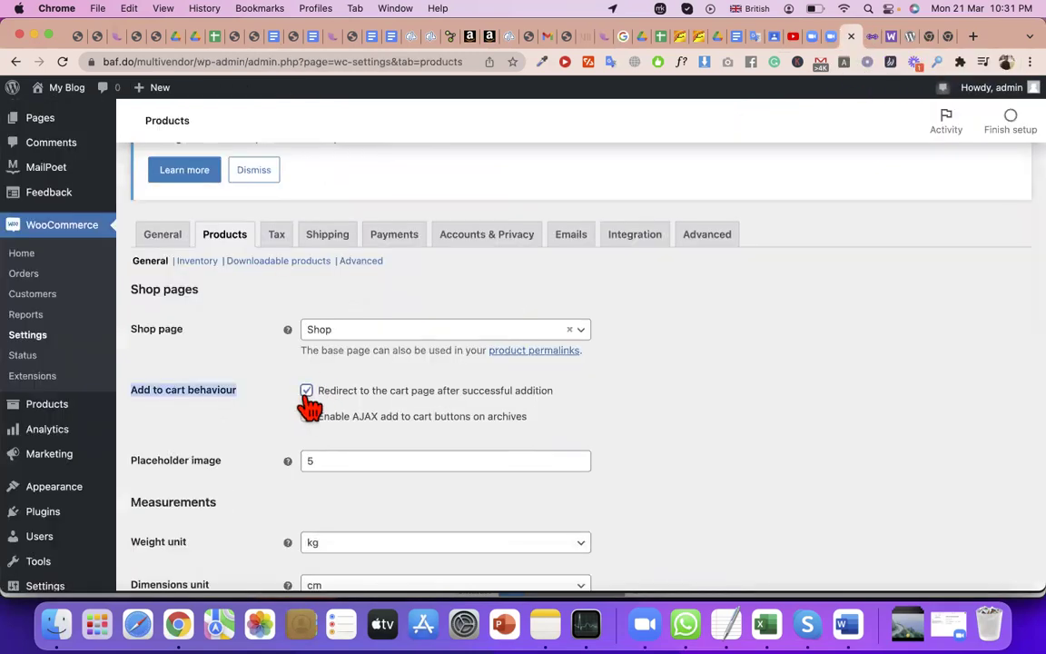
{"action": "scroll", "coordinate": [392, 438], "scroll_direction": "down", "scroll_amount": 5}
{"action": "left_click", "coordinate": [171, 514]}
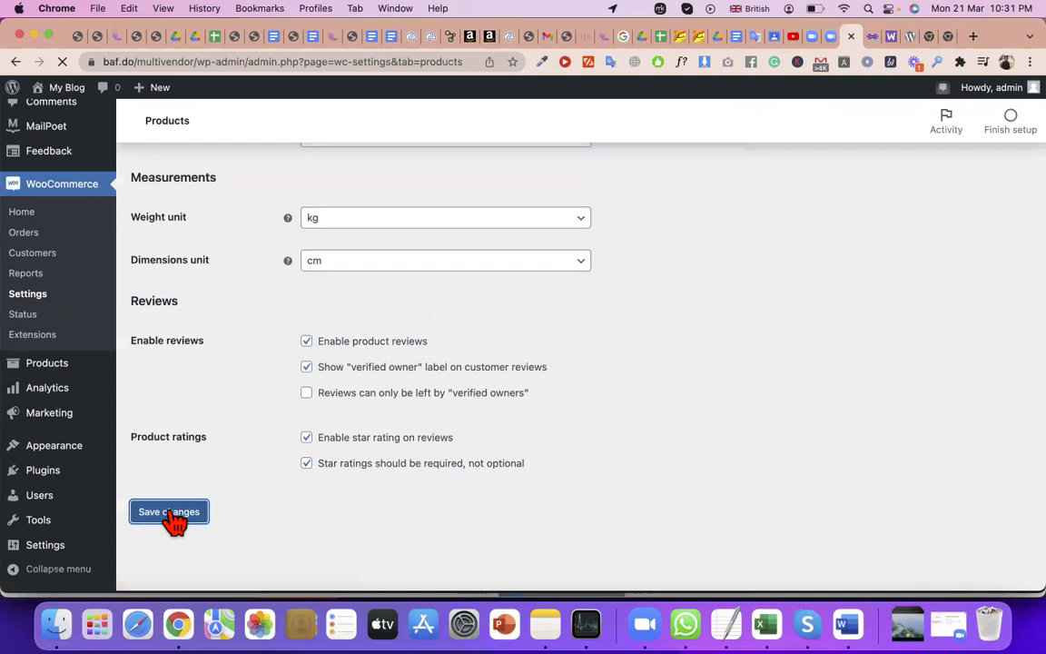
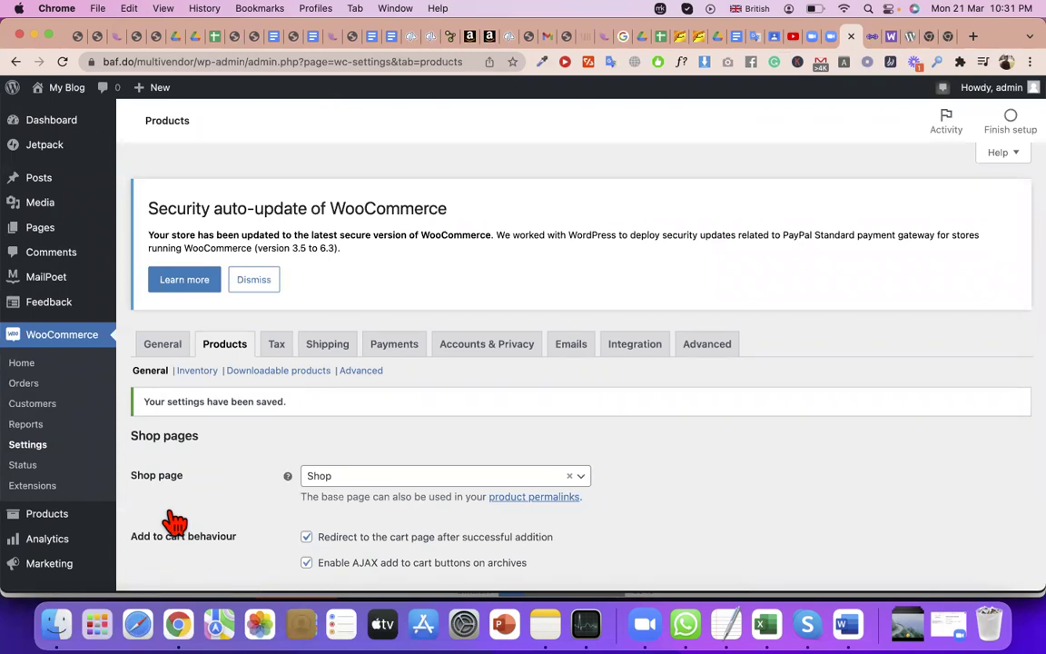
Test the redirect by adding the Cap to the cart from the Shop page, then go back to the shop.
{"action": "left_click", "coordinate": [869, 43]}
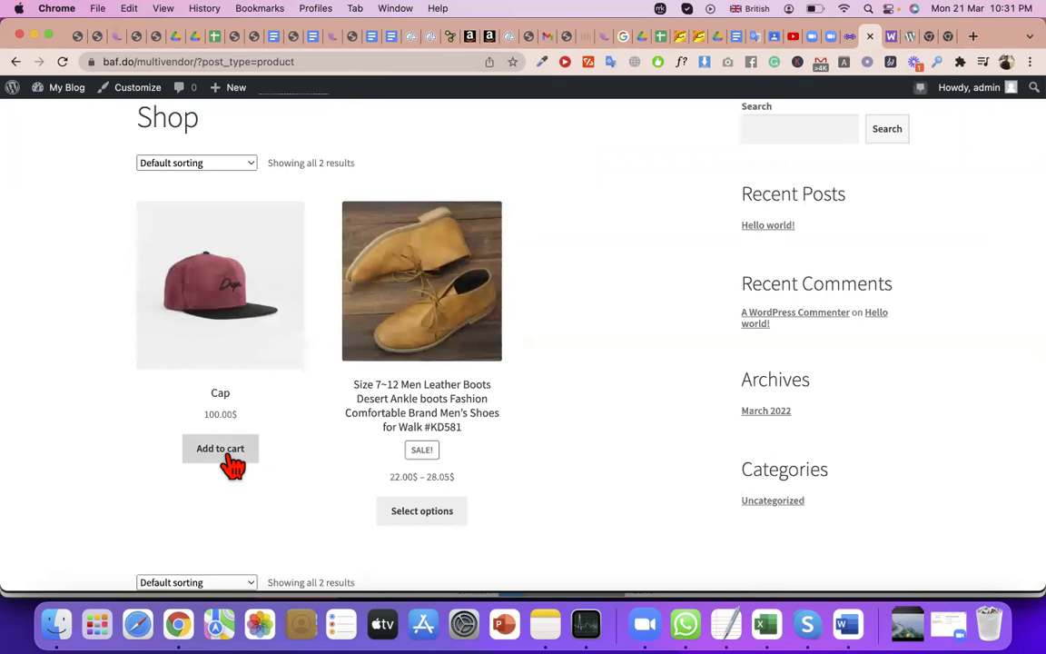
{"action": "left_click", "coordinate": [231, 461]}
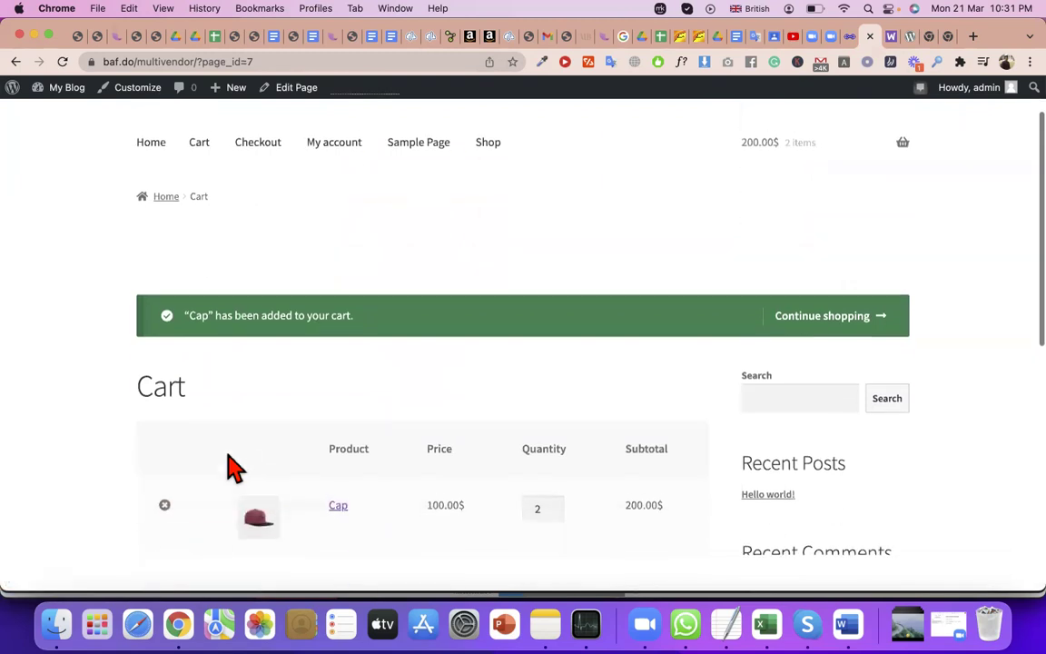
{"action": "scroll", "coordinate": [272, 463], "scroll_direction": "down", "scroll_amount": 1}
{"action": "scroll", "coordinate": [352, 468], "scroll_direction": "down", "scroll_amount": 2}
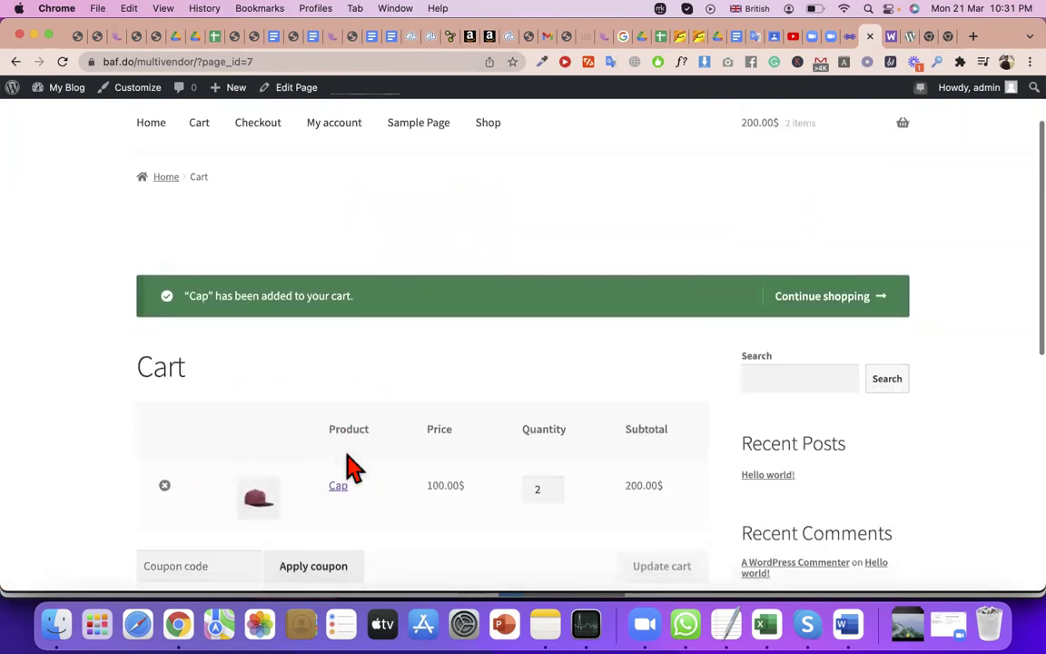
{"action": "left_click", "coordinate": [16, 62]}
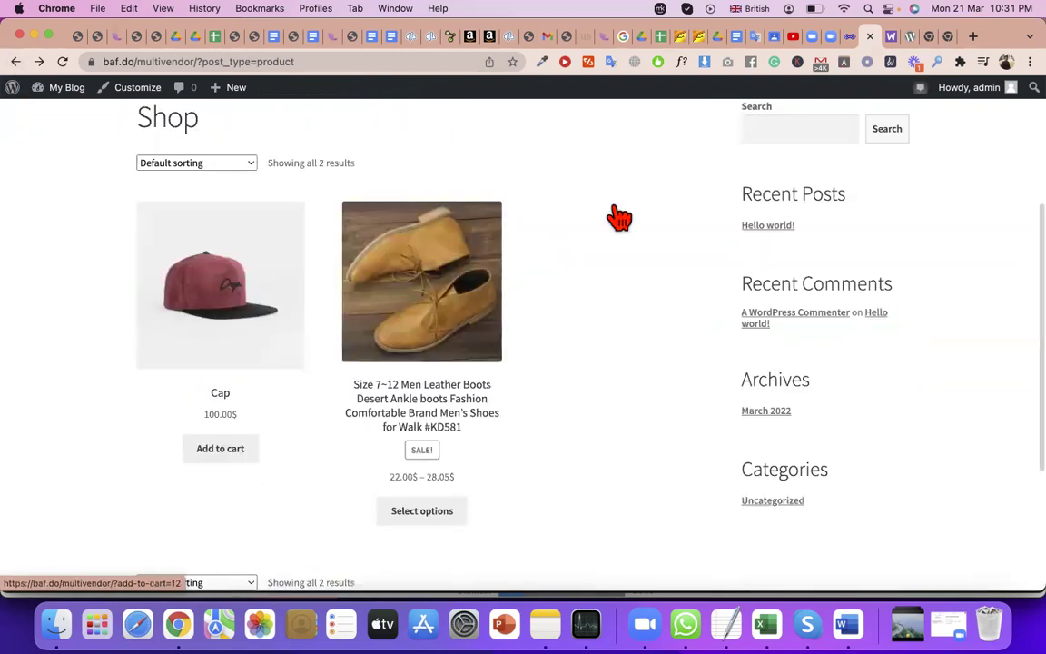
Disable redirecting to the cart page after successful addition in the WooCommerce product settings and save the changes.
{"action": "left_click", "coordinate": [846, 41]}
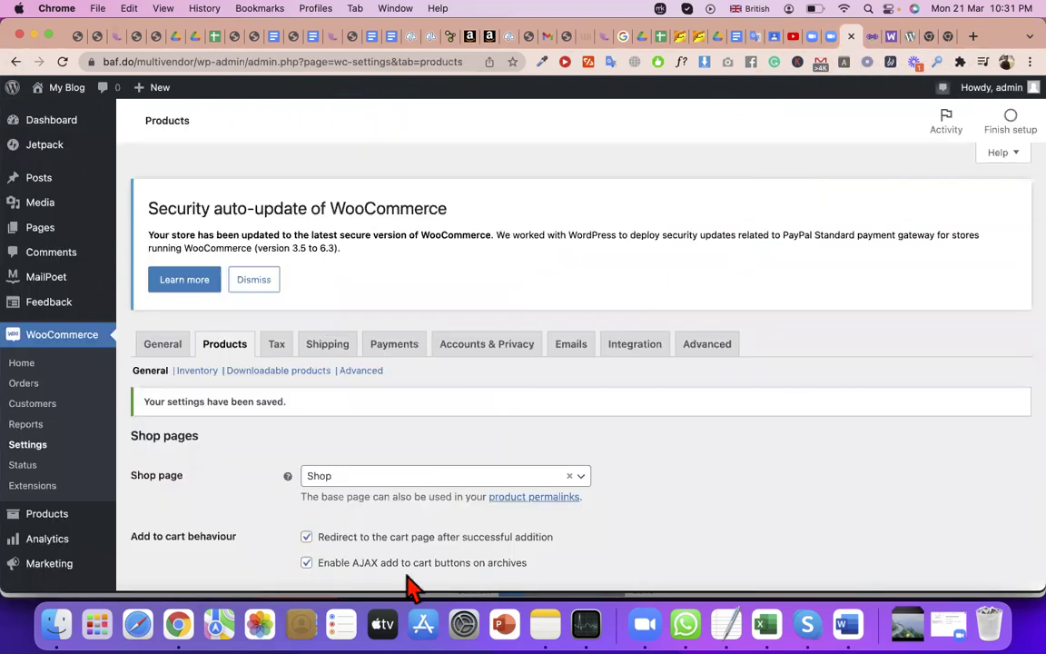
{"action": "scroll", "coordinate": [404, 581], "scroll_direction": "down", "scroll_amount": 1}
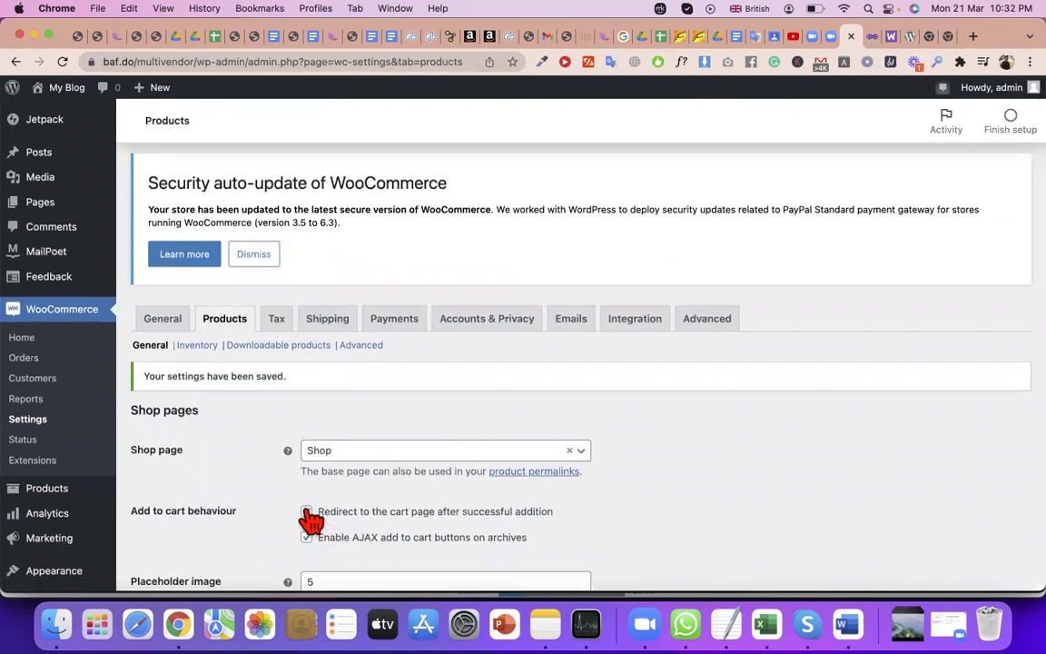
{"action": "scroll", "coordinate": [311, 519], "scroll_direction": "down", "scroll_amount": 2}
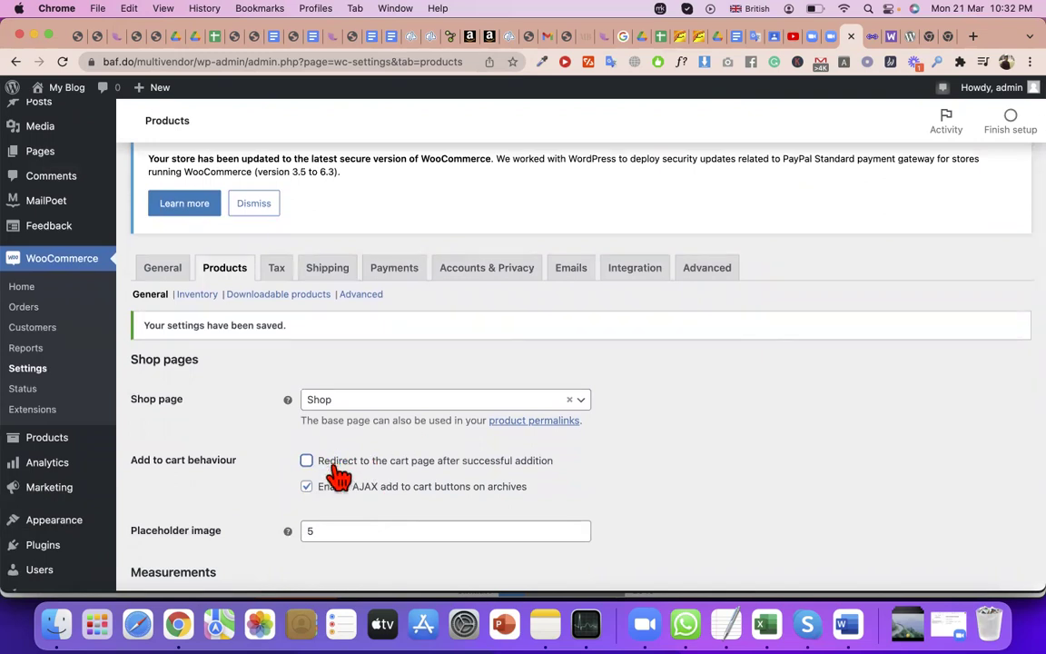
{"action": "scroll", "coordinate": [336, 471], "scroll_direction": "down", "scroll_amount": 2}
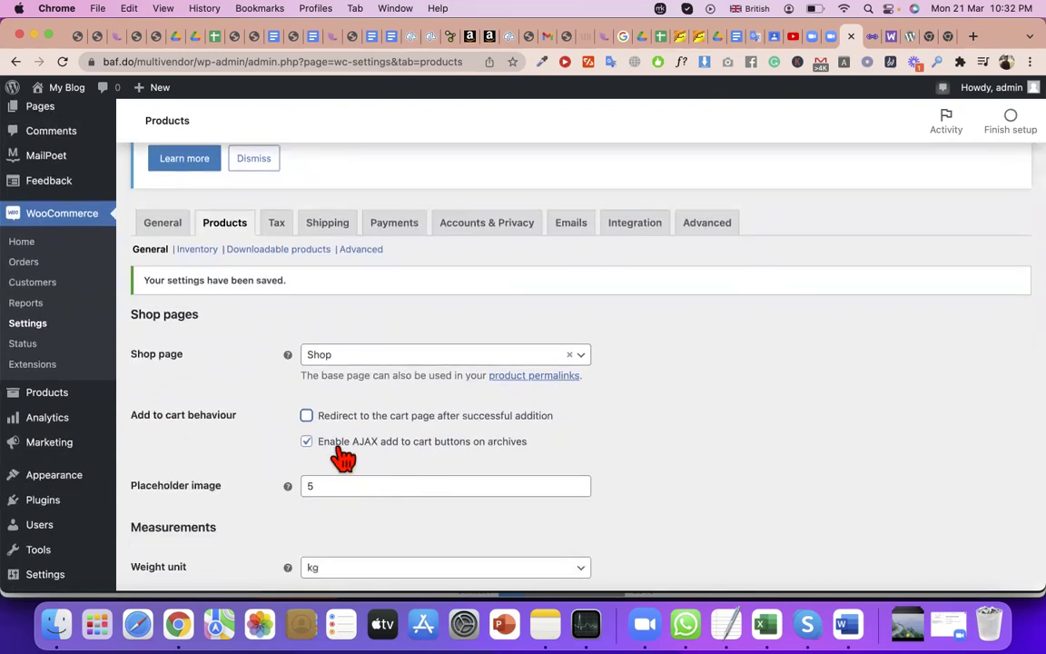
{"action": "left_click", "coordinate": [876, 38]}
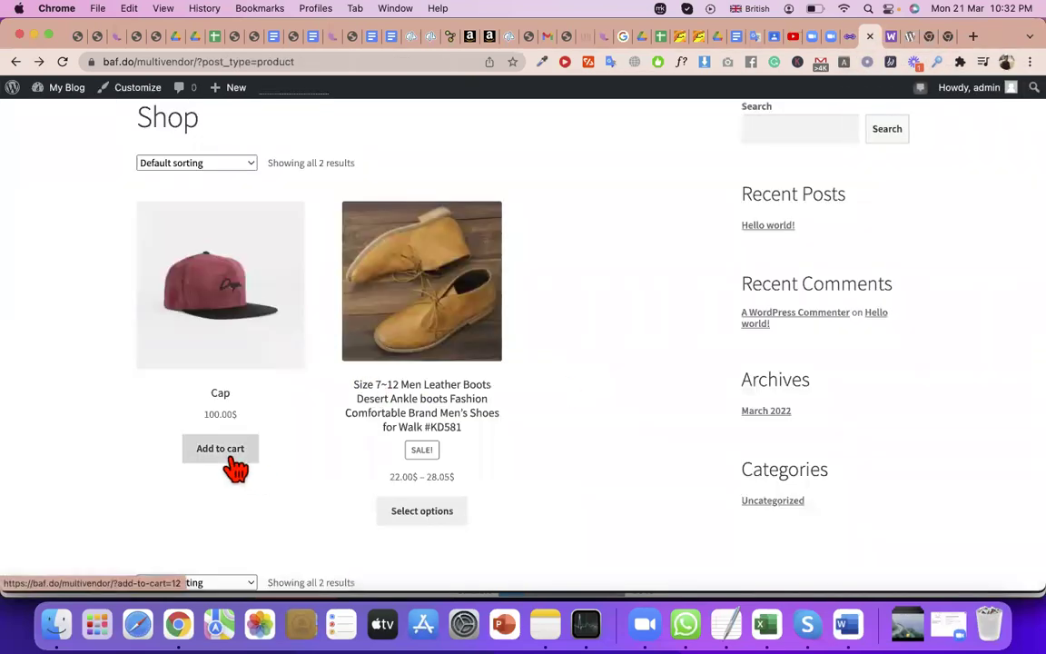
{"action": "left_click", "coordinate": [848, 38]}
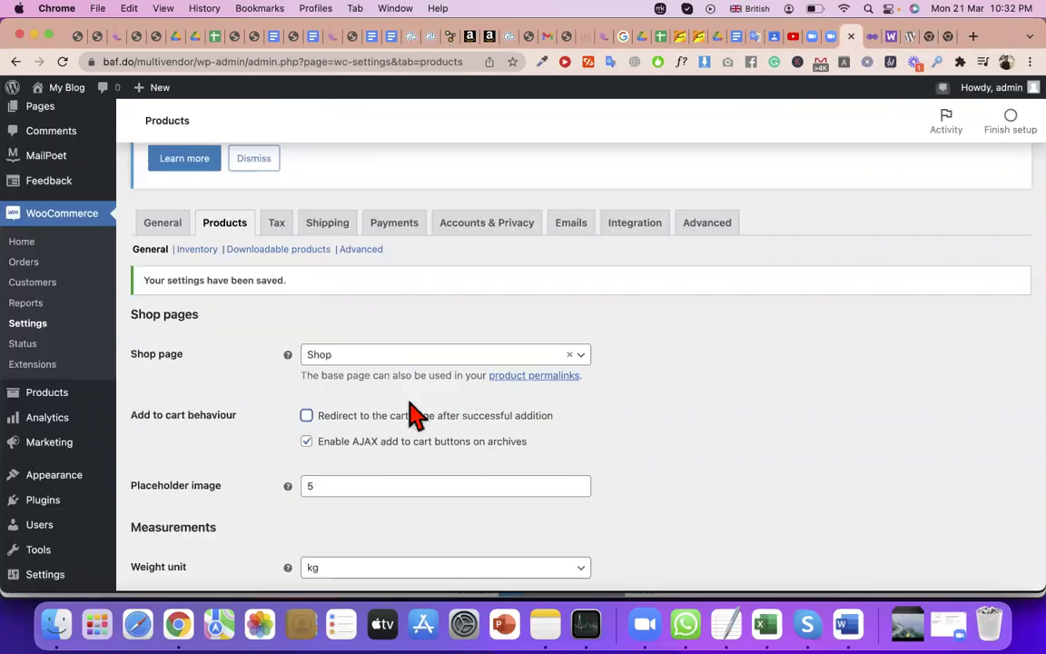
{"action": "scroll", "coordinate": [413, 411], "scroll_direction": "down", "scroll_amount": 5}
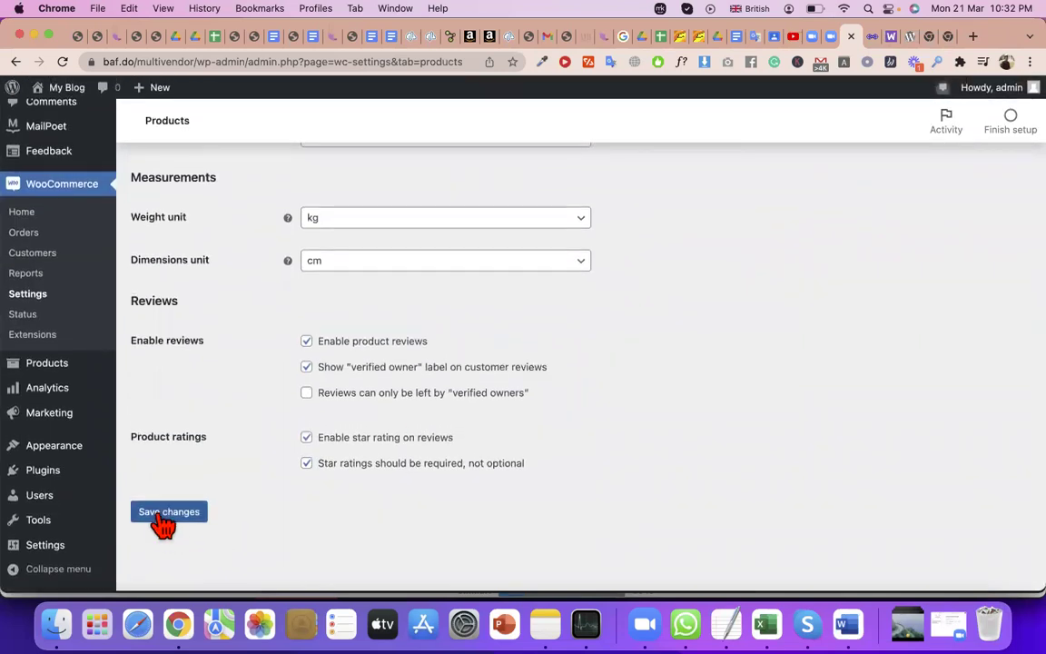
{"action": "left_click", "coordinate": [161, 516]}
Add another Cap to the cart from the store's Shop page and reload the page.
{"action": "left_click", "coordinate": [870, 38]}
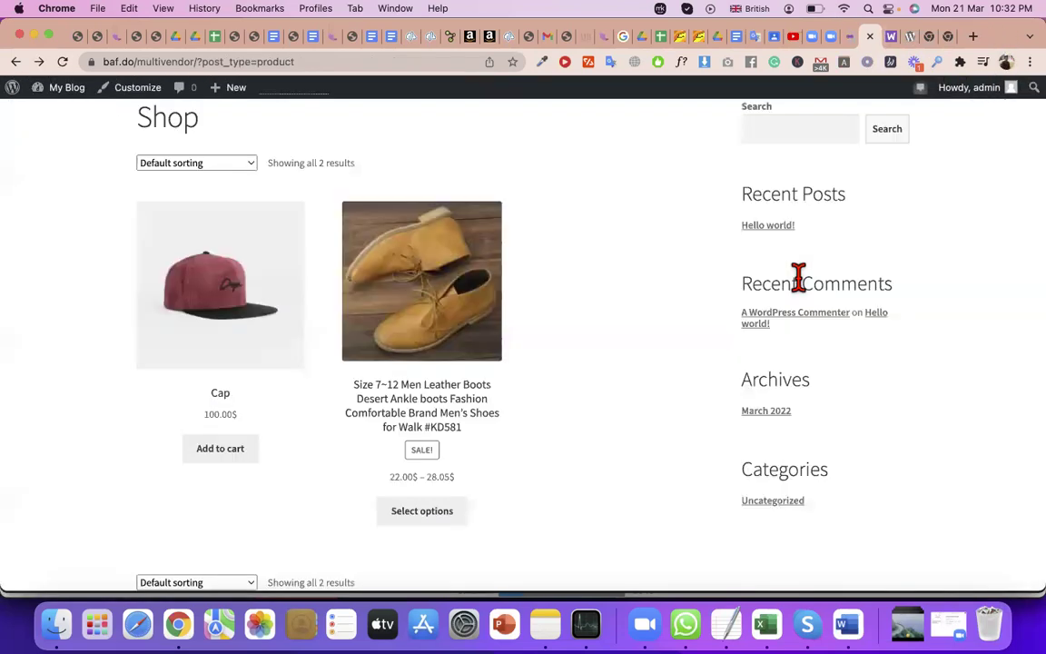
{"action": "left_click", "coordinate": [209, 461]}
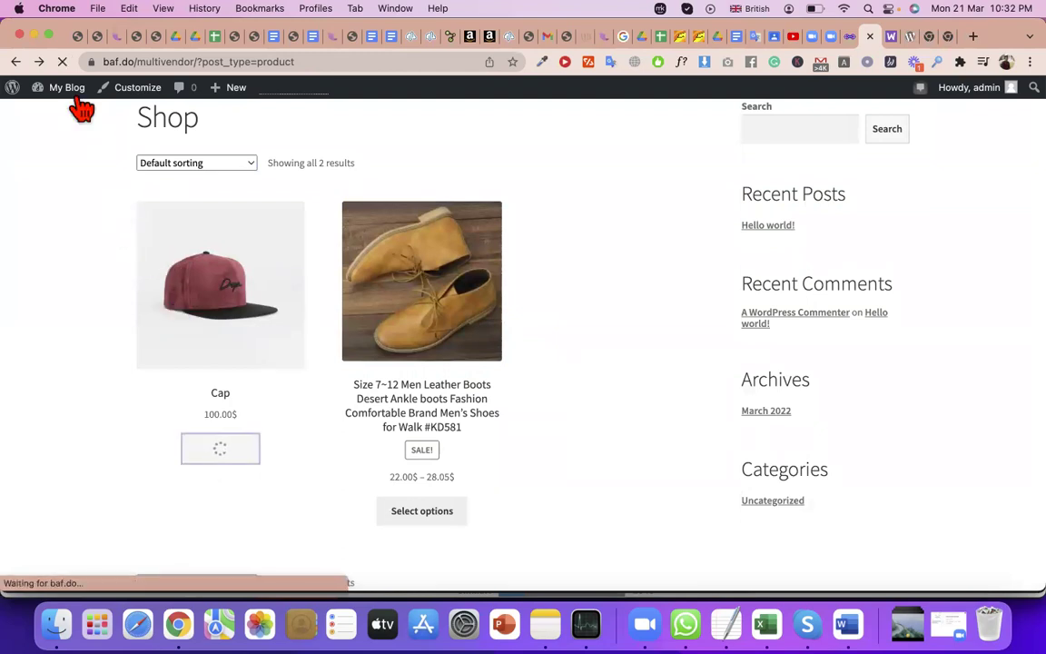
{"action": "left_click", "coordinate": [61, 62]}
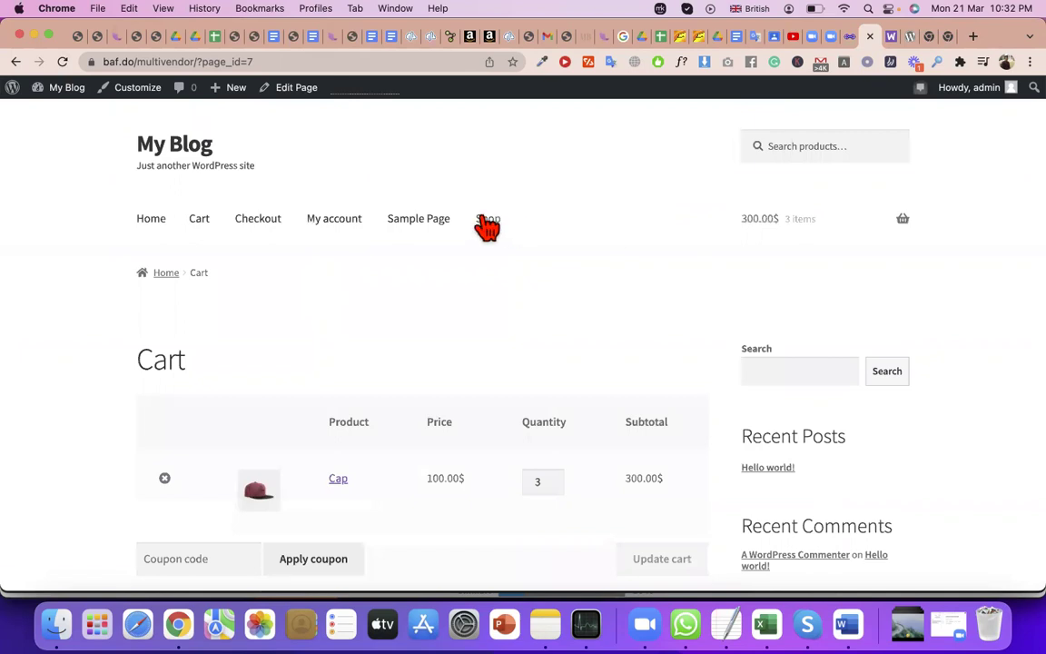
Reopen the Shop page and test adding the Cap to the cart with the redirect turned off.
{"action": "left_click", "coordinate": [487, 222]}
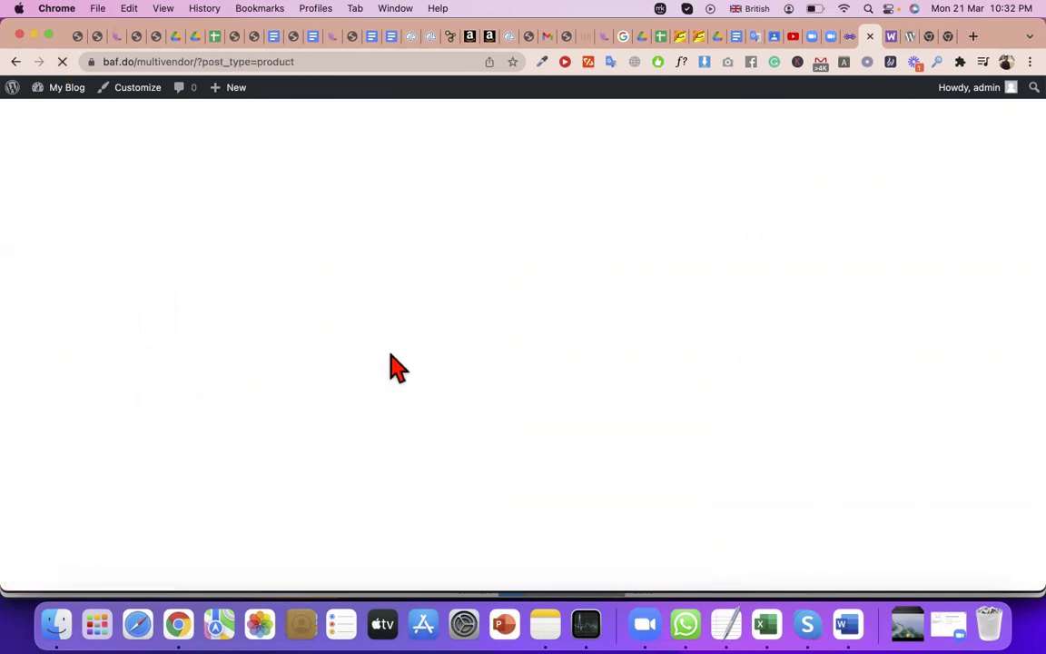
{"action": "scroll", "coordinate": [319, 388], "scroll_direction": "down", "scroll_amount": 2}
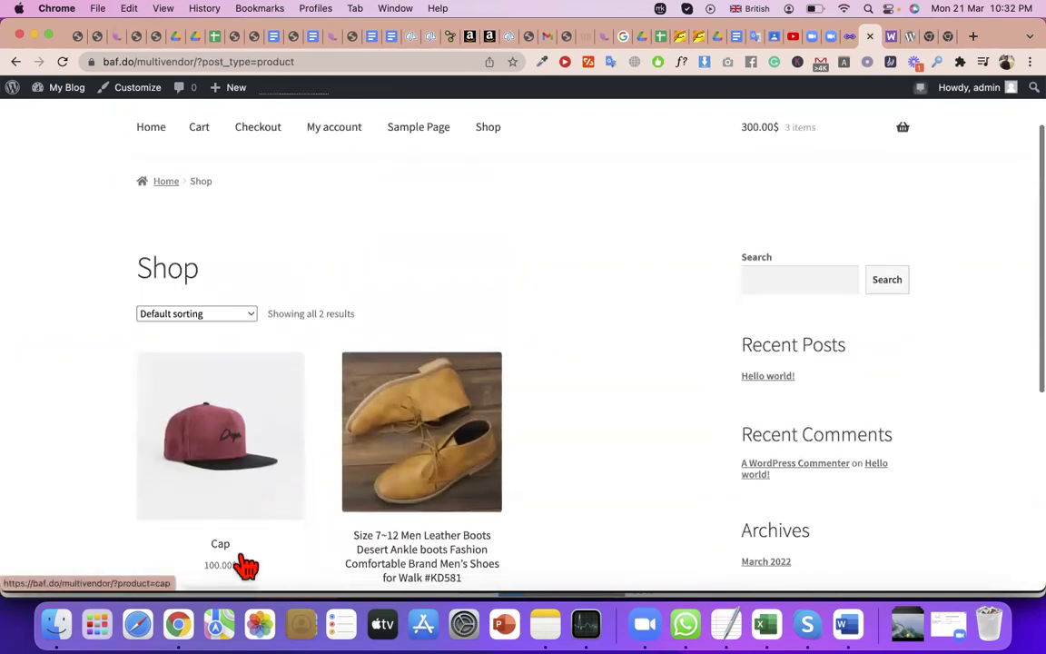
{"action": "scroll", "coordinate": [236, 564], "scroll_direction": "down", "scroll_amount": 1}
{"action": "left_click", "coordinate": [229, 564]}
{"action": "scroll", "coordinate": [261, 534], "scroll_direction": "down", "scroll_amount": 1}
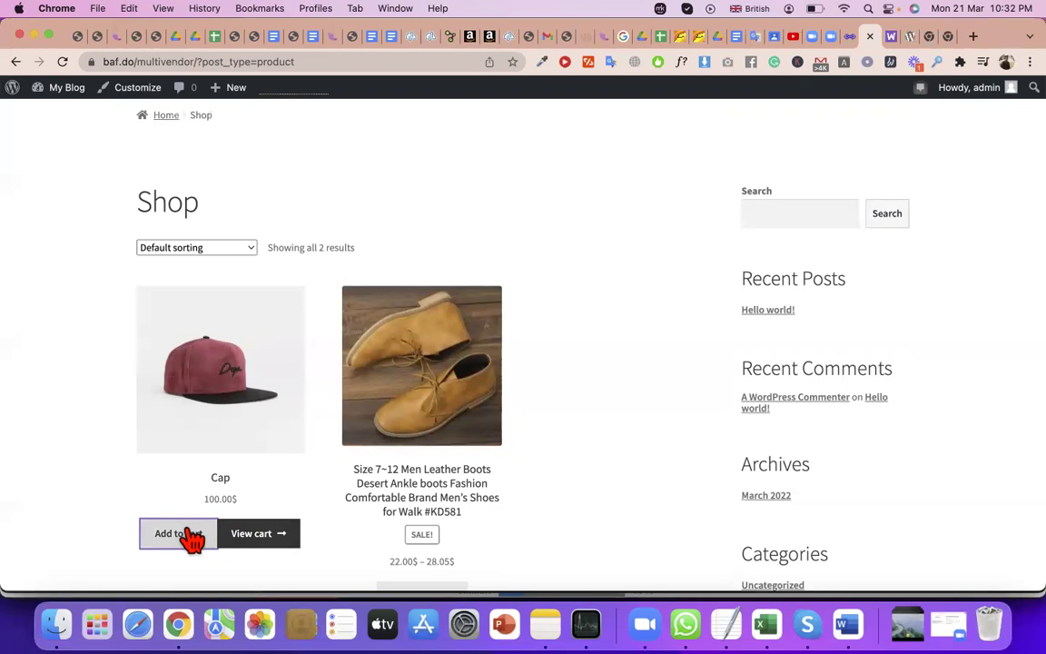
{"action": "left_click", "coordinate": [192, 539]}
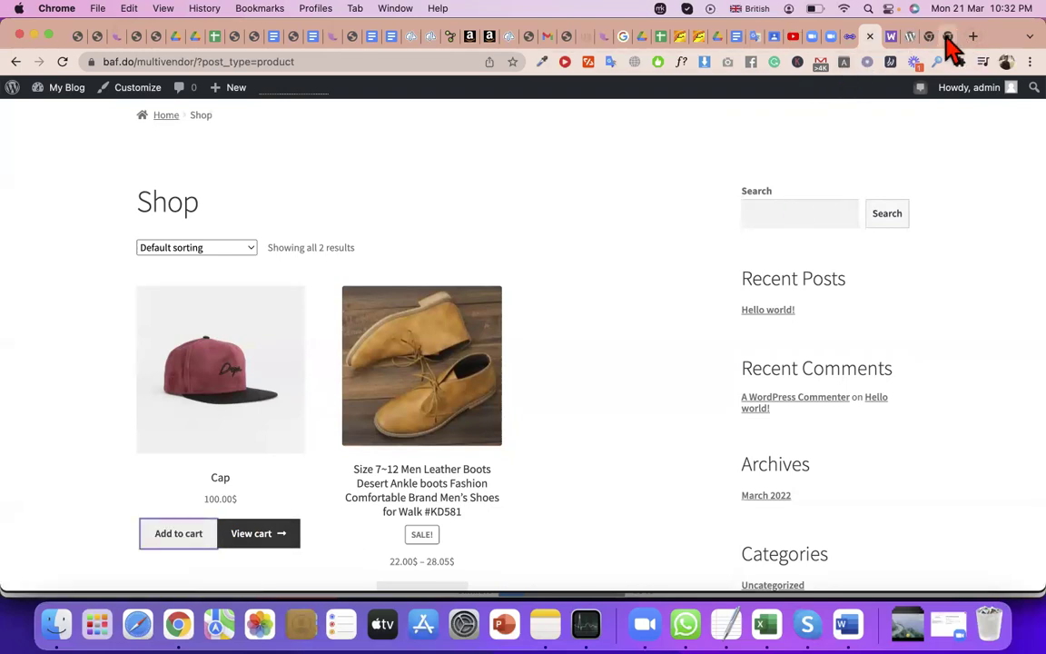
{"action": "left_click", "coordinate": [946, 40]}
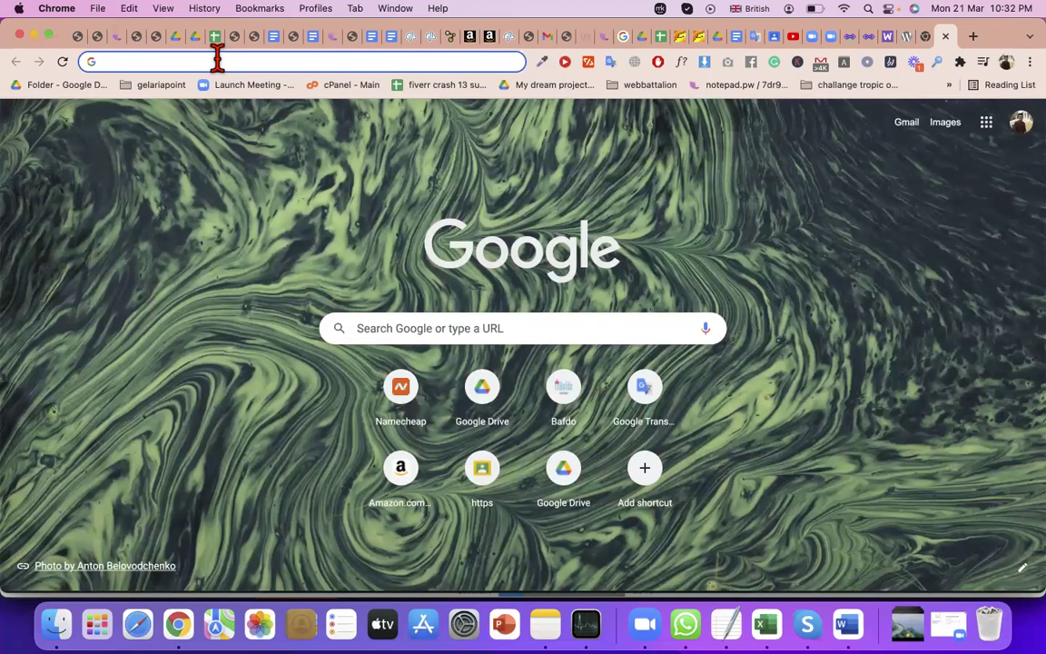
{"action": "type", "text": "ih"}
{"action": "key", "text": "BackSpace"}
{"action": "key", "text": "BackSpace"}
{"action": "type", "text": "p"}
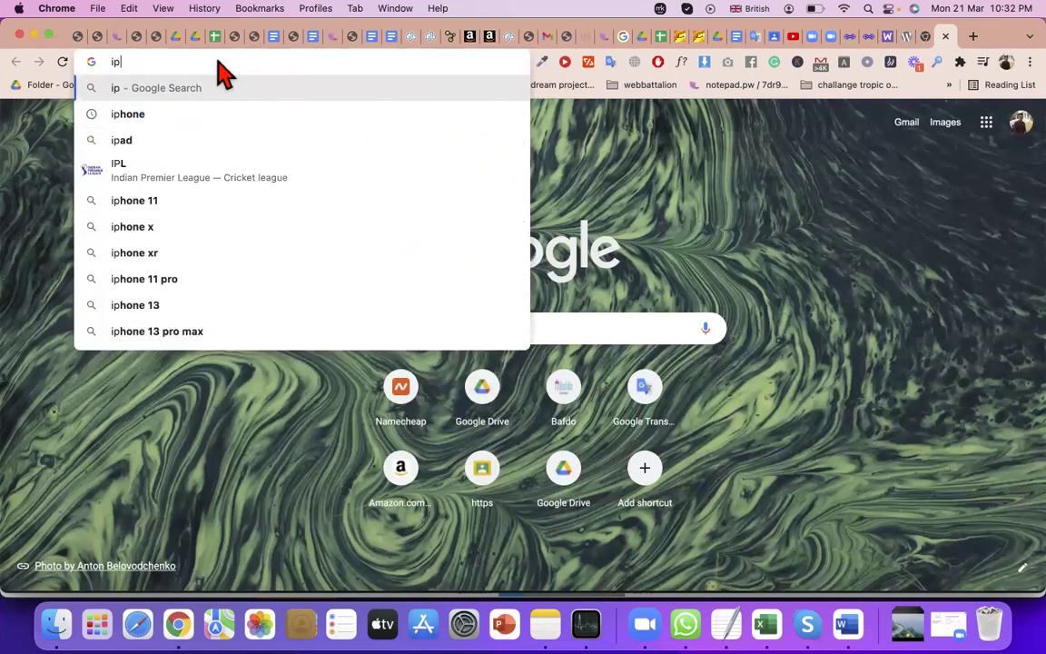
{"action": "type", "text": "hone"}
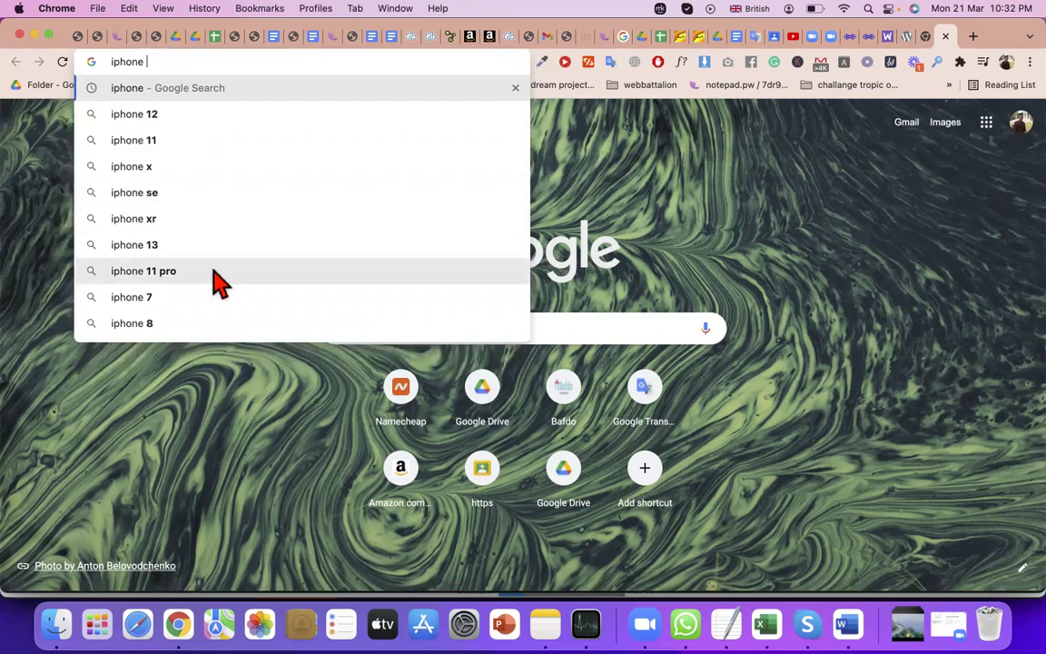
{"action": "left_click", "coordinate": [870, 39]}
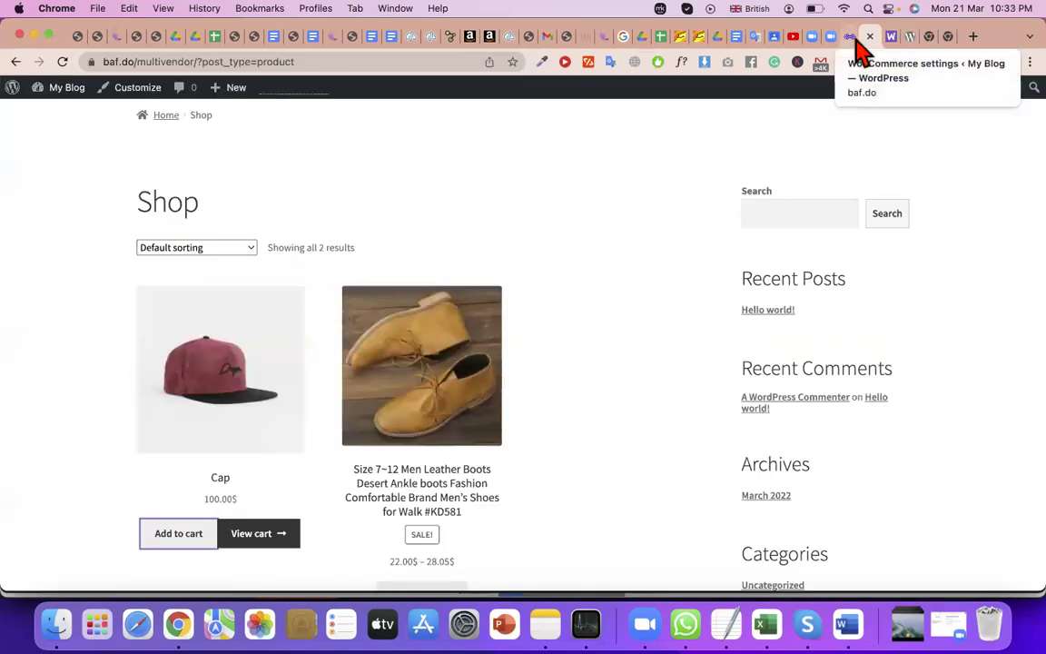
Return to the WooCommerce product settings and replace the Placeholder image value with "image here".
{"action": "left_click", "coordinate": [851, 36]}
{"action": "scroll", "coordinate": [572, 469], "scroll_direction": "down", "scroll_amount": 10}
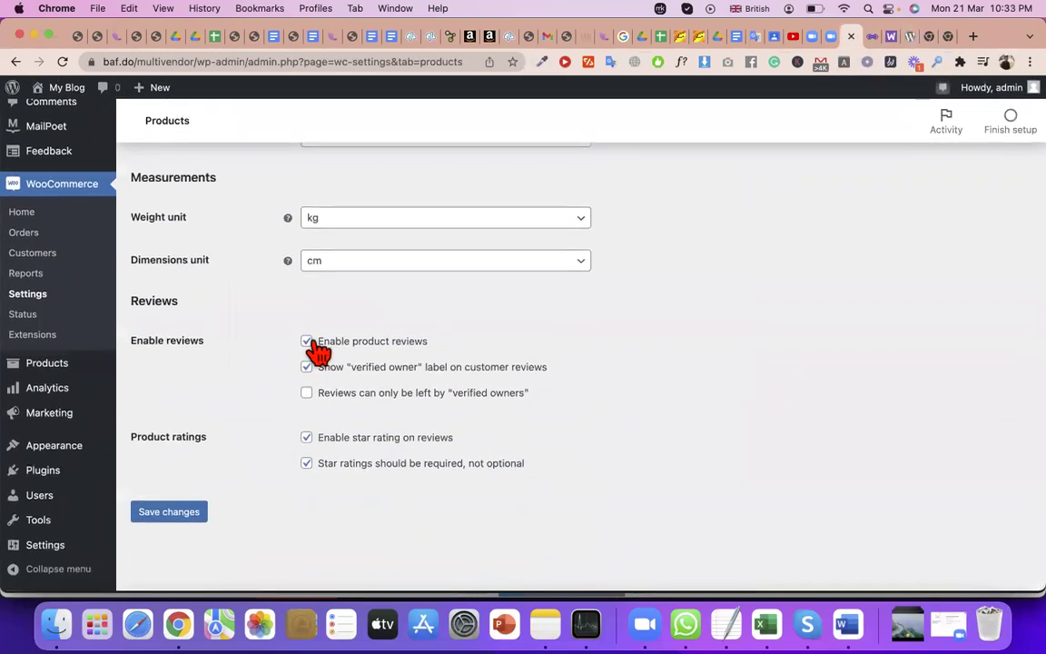
{"action": "scroll", "coordinate": [315, 348], "scroll_direction": "up", "scroll_amount": 3}
{"action": "scroll", "coordinate": [331, 365], "scroll_direction": "up", "scroll_amount": 2}
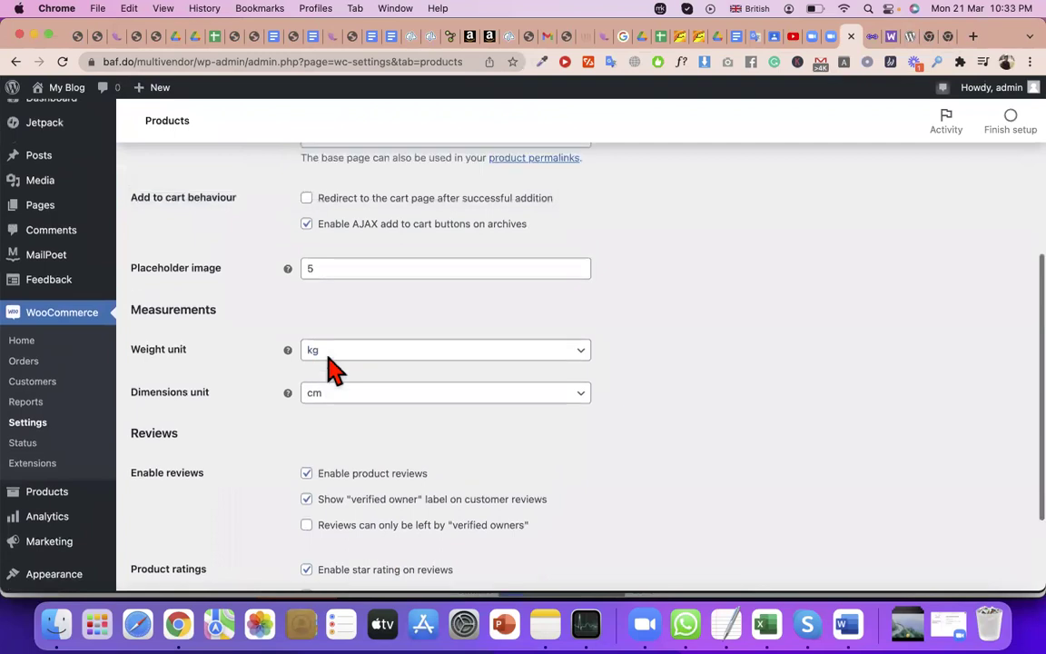
{"action": "triple_click", "coordinate": [168, 335]}
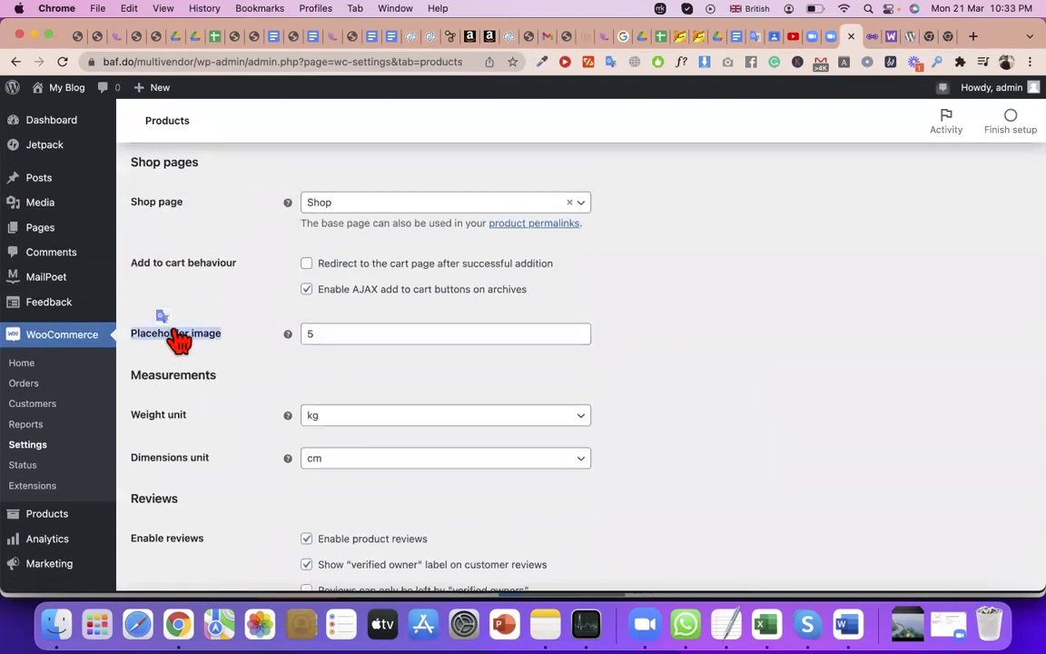
{"action": "double_click", "coordinate": [366, 327]}
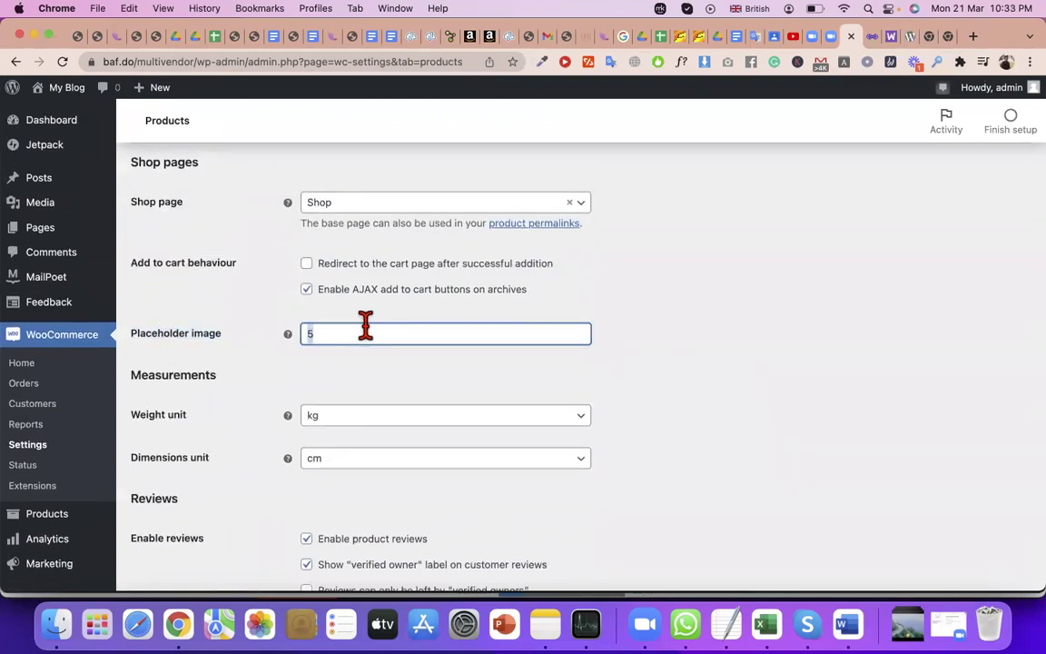
{"action": "type", "text": "image here"}
{"action": "left_click", "coordinate": [390, 367]}
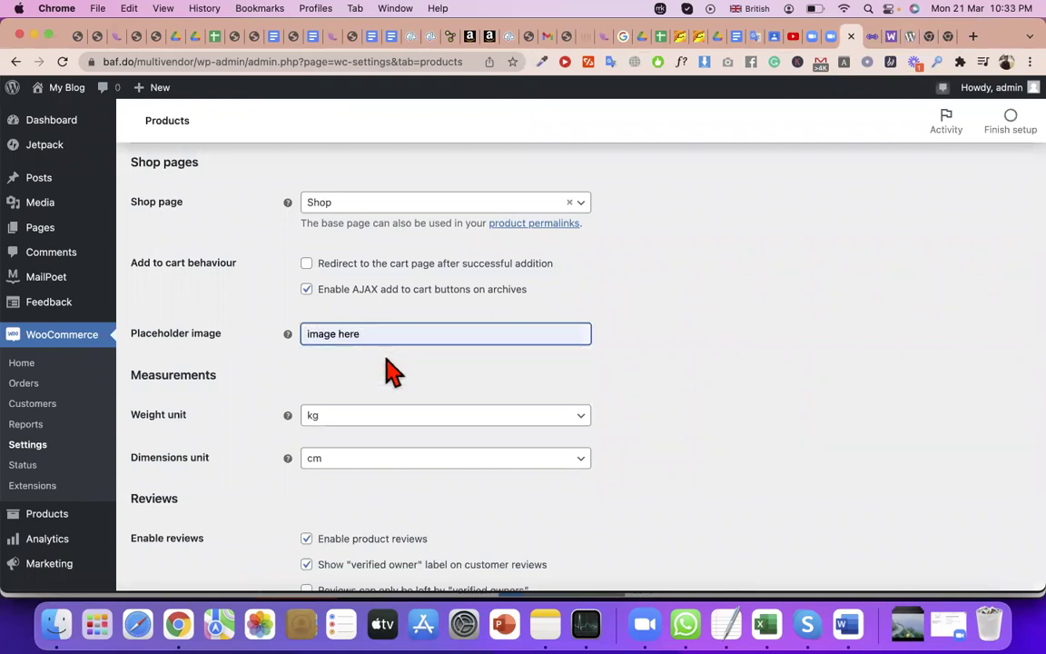
{"action": "triple_click", "coordinate": [328, 333]}
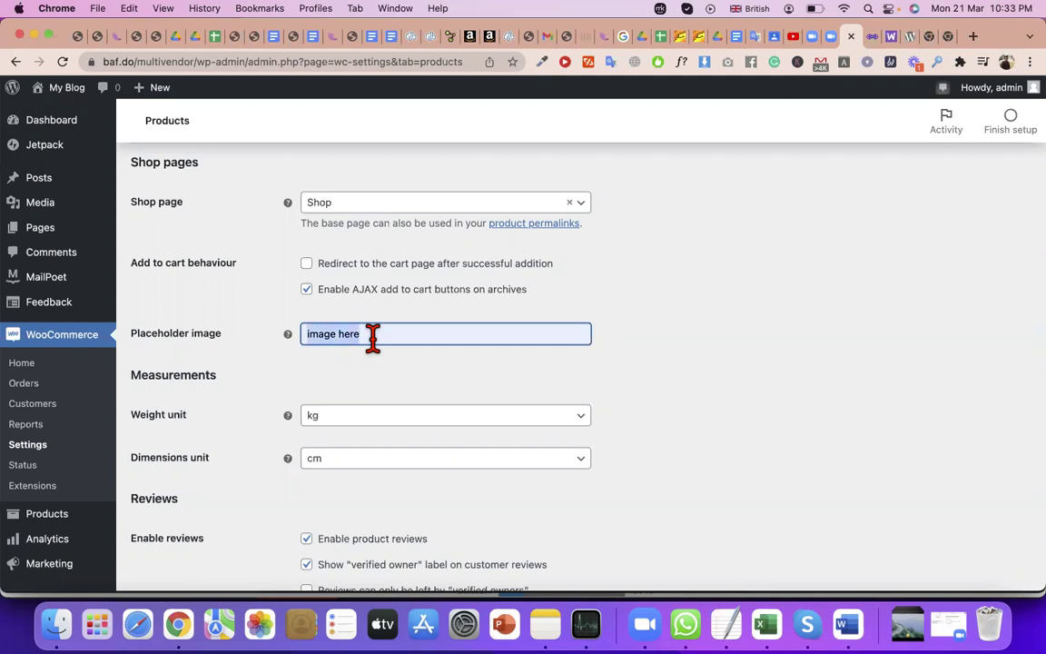
Check the weight unit options under Measurements and choose cm as the dimensions unit.
{"action": "scroll", "coordinate": [372, 340], "scroll_direction": "down", "scroll_amount": 1}
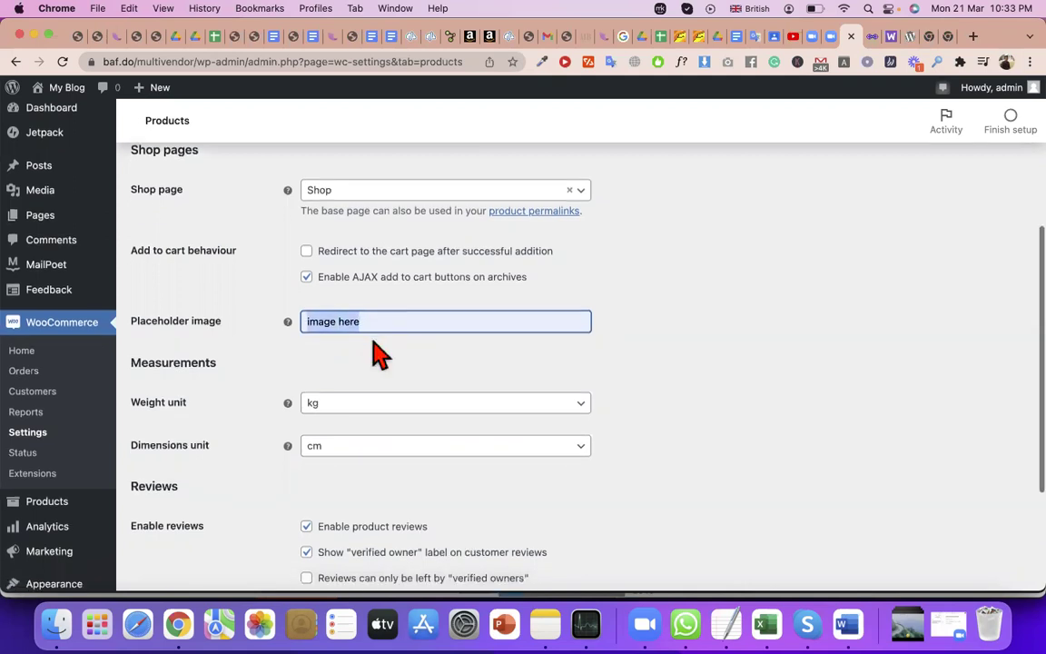
{"action": "triple_click", "coordinate": [173, 405]}
{"action": "scroll", "coordinate": [195, 410], "scroll_direction": "down", "scroll_amount": 1}
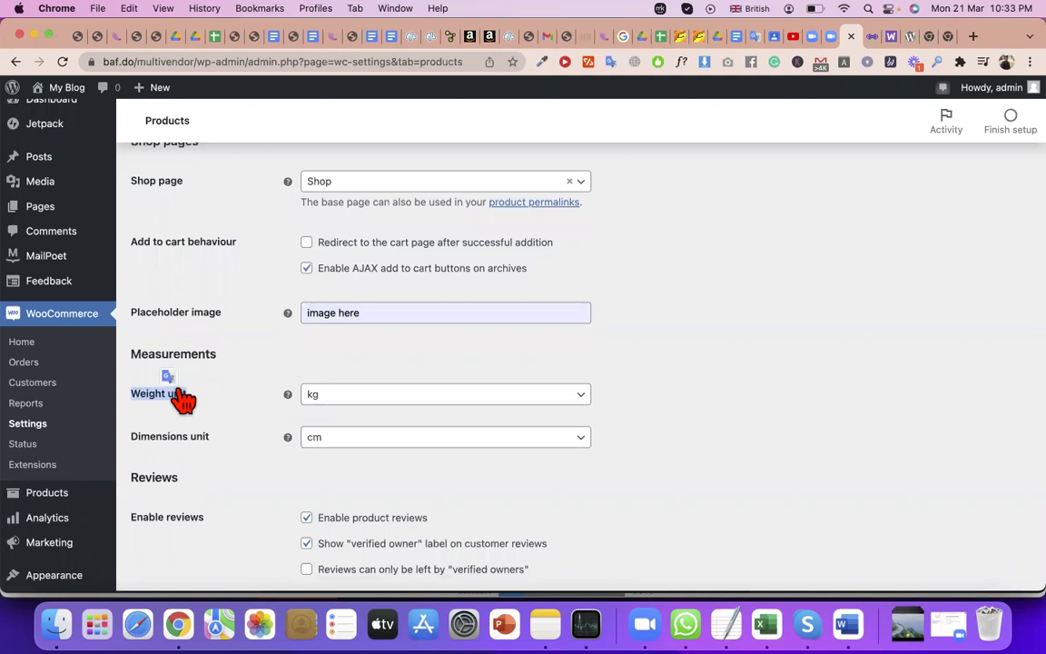
{"action": "left_click", "coordinate": [341, 401]}
{"action": "left_click", "coordinate": [341, 405]}
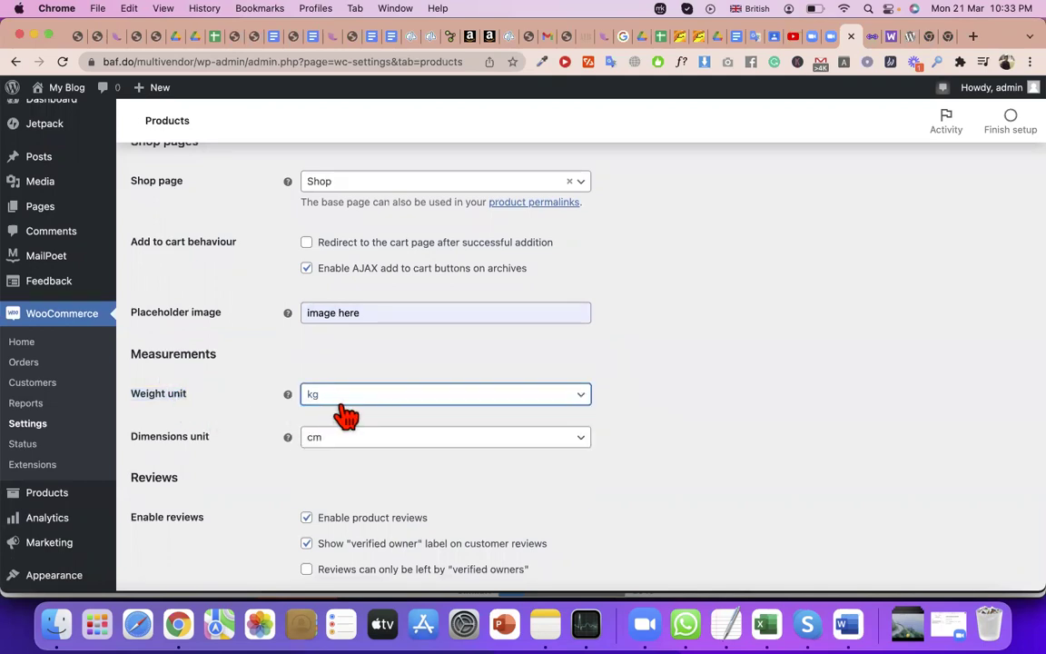
{"action": "left_click", "coordinate": [344, 409]}
{"action": "left_click", "coordinate": [341, 414]}
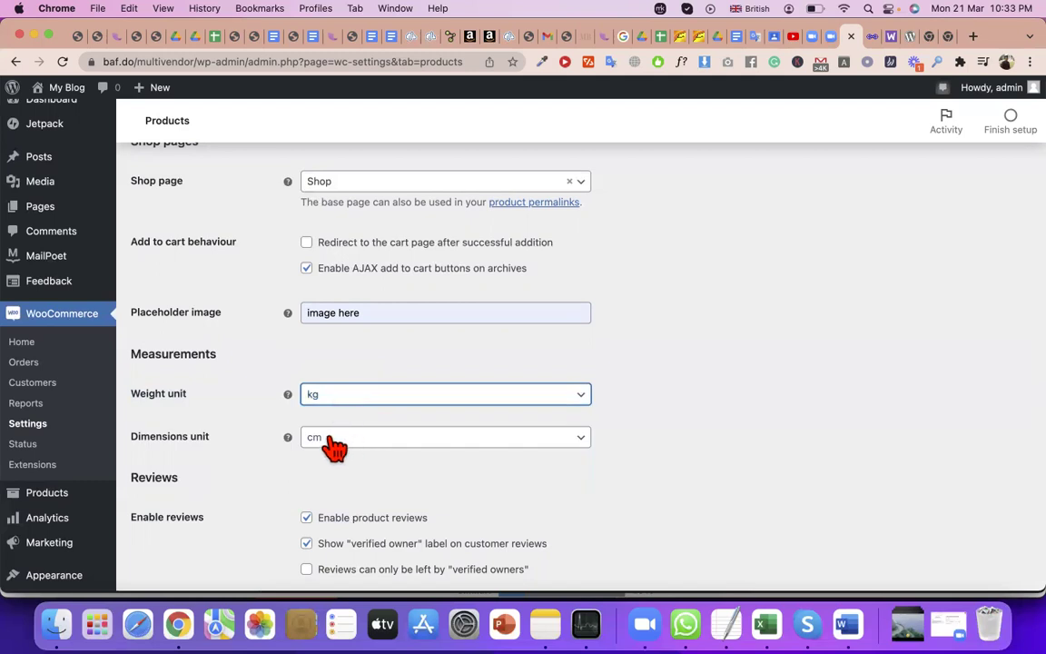
{"action": "left_click", "coordinate": [336, 447]}
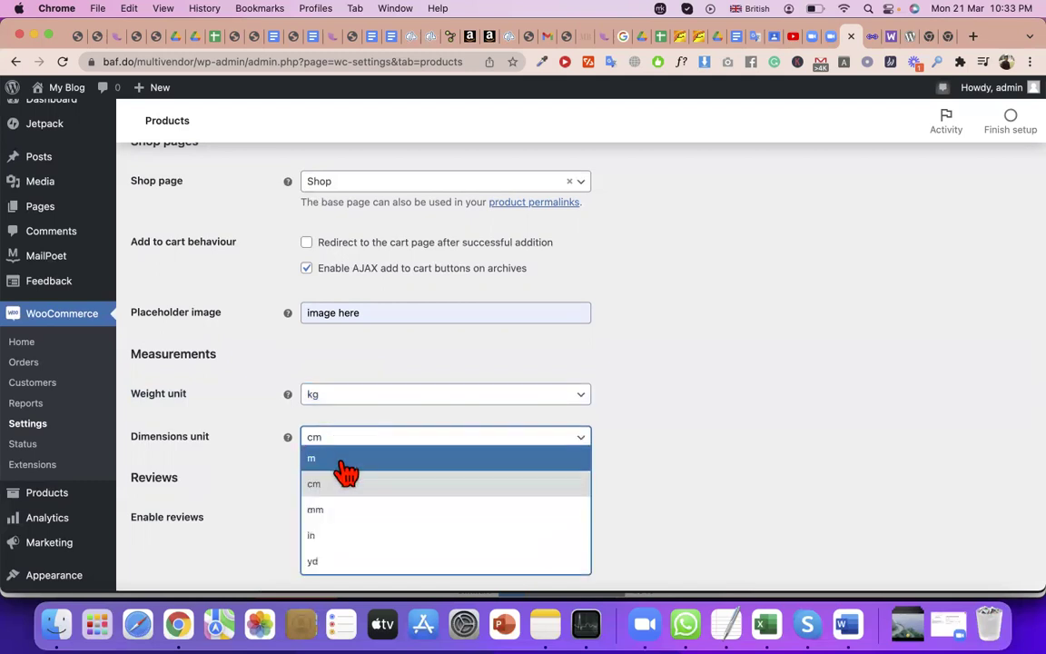
{"action": "left_click", "coordinate": [350, 490]}
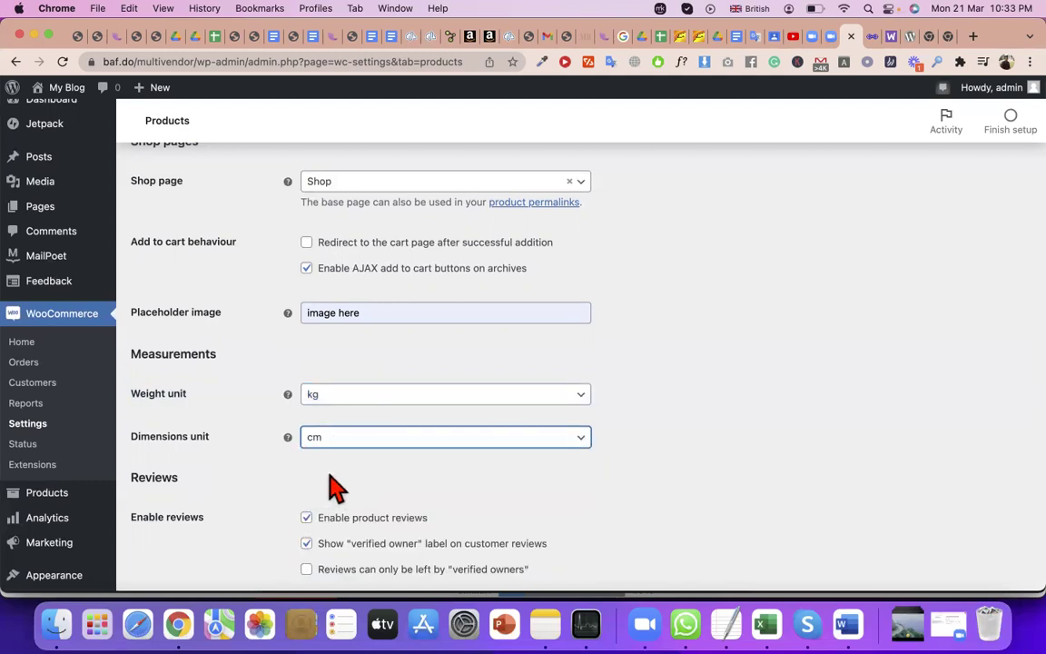
Allow reviews to be left only by "verified owners" and save the product settings.
{"action": "scroll", "coordinate": [335, 487], "scroll_direction": "down", "scroll_amount": 1}
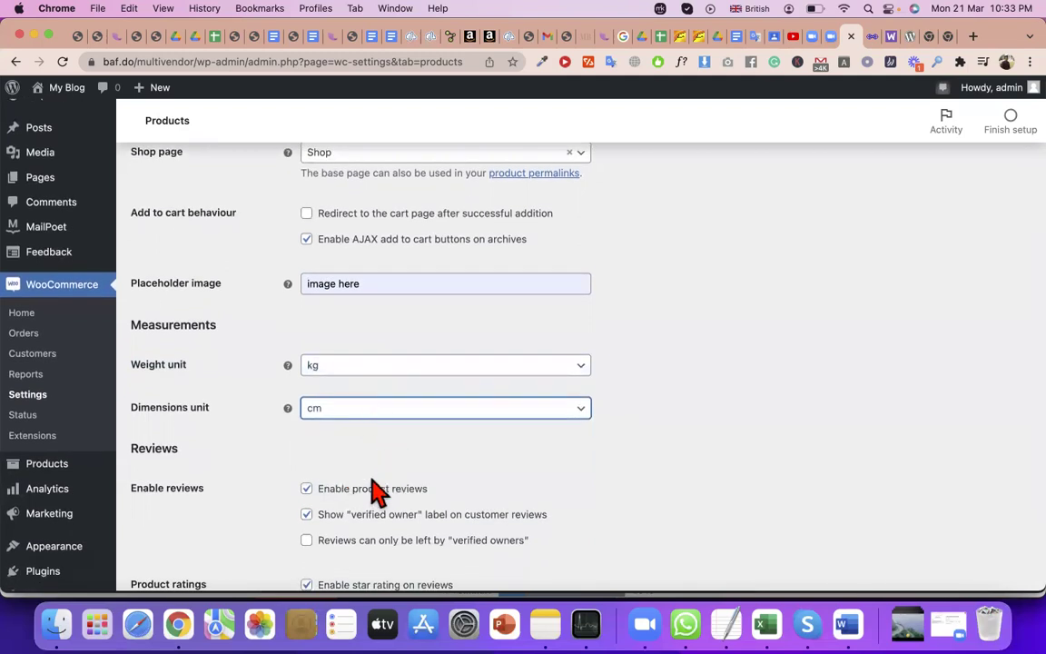
{"action": "scroll", "coordinate": [379, 490], "scroll_direction": "down", "scroll_amount": 1}
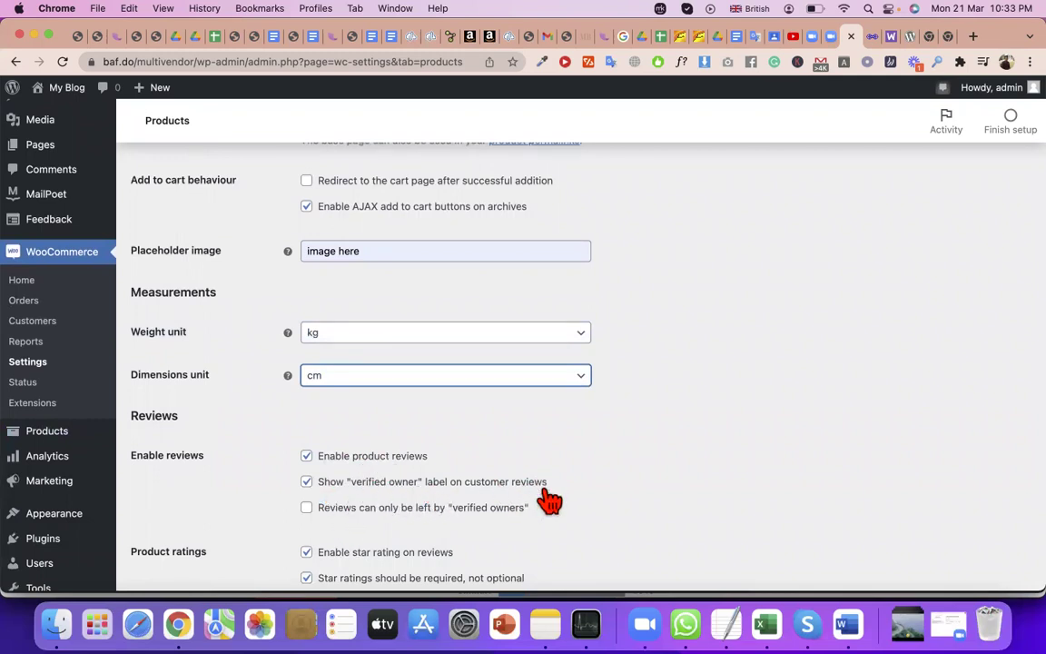
{"action": "scroll", "coordinate": [531, 481], "scroll_direction": "down", "scroll_amount": 2}
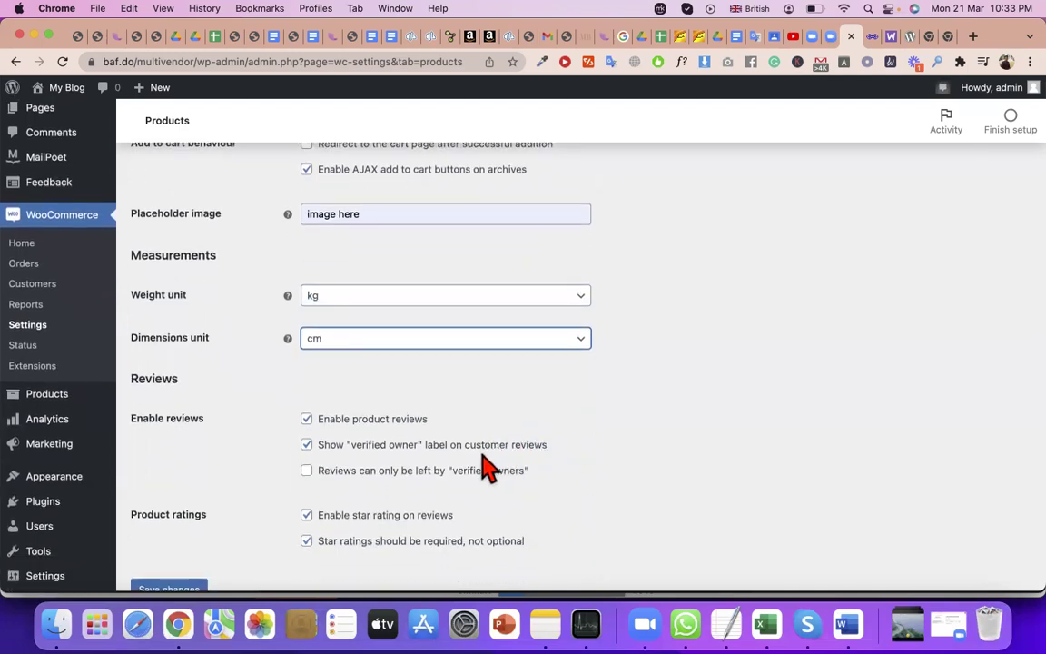
{"action": "left_click", "coordinate": [334, 471]}
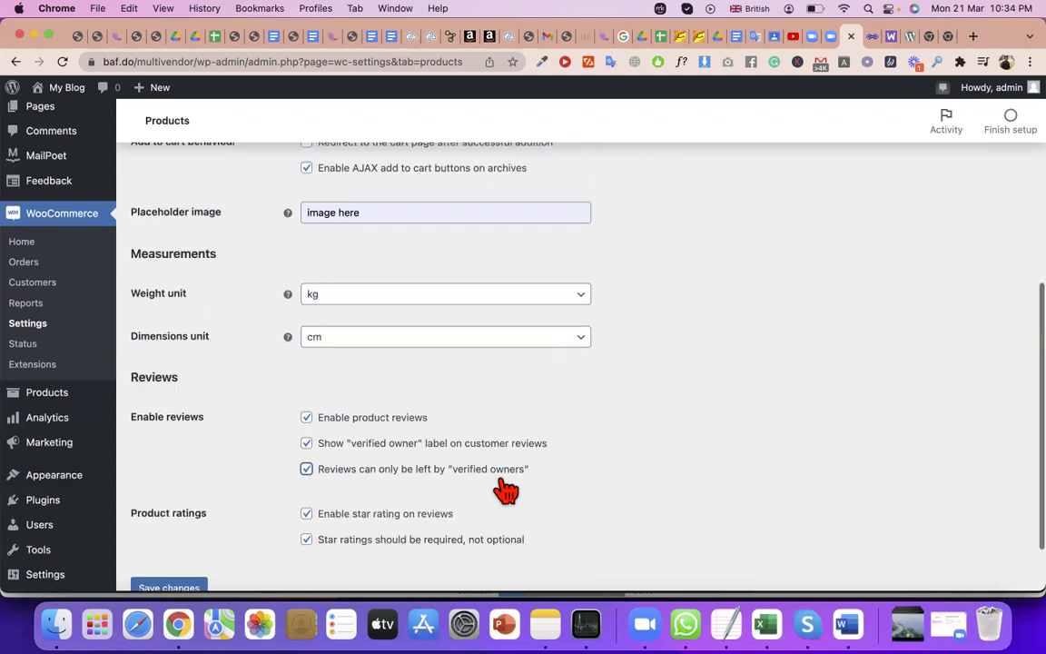
{"action": "scroll", "coordinate": [504, 491], "scroll_direction": "down", "scroll_amount": 2}
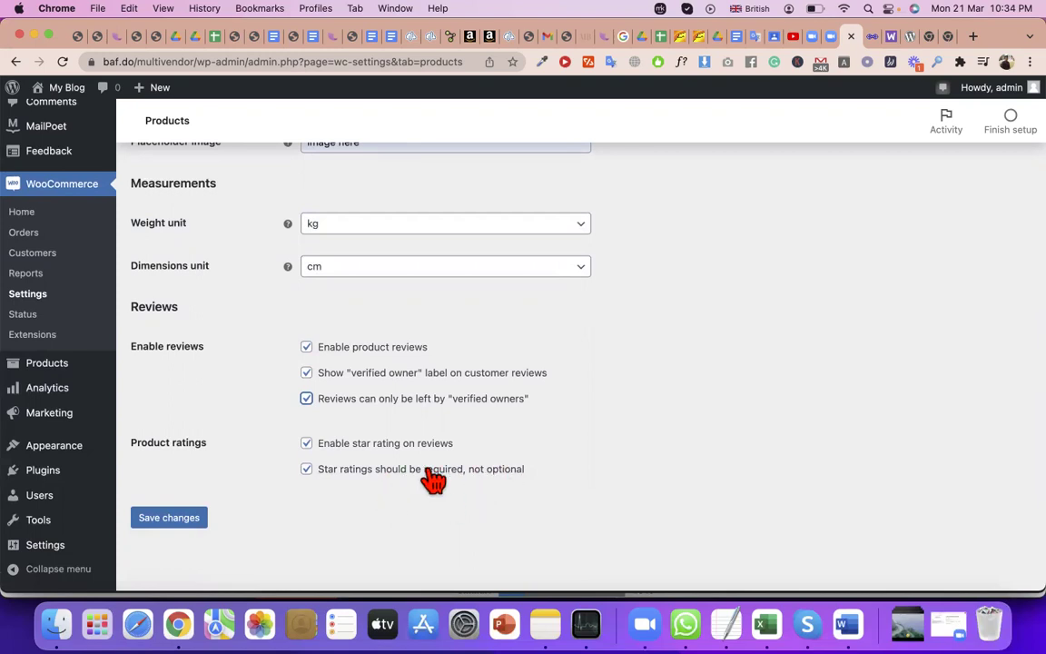
{"action": "left_click", "coordinate": [180, 523]}
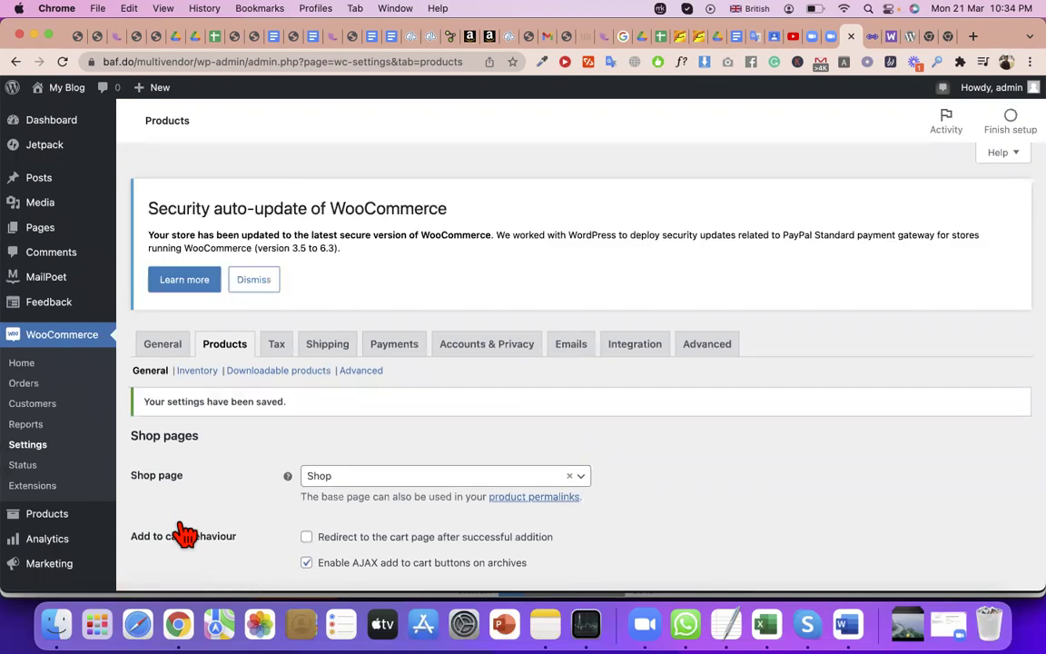
Open the Inventory section of the product settings and examine the Hold stock (minutes) option and its description.
{"action": "left_click", "coordinate": [196, 371]}
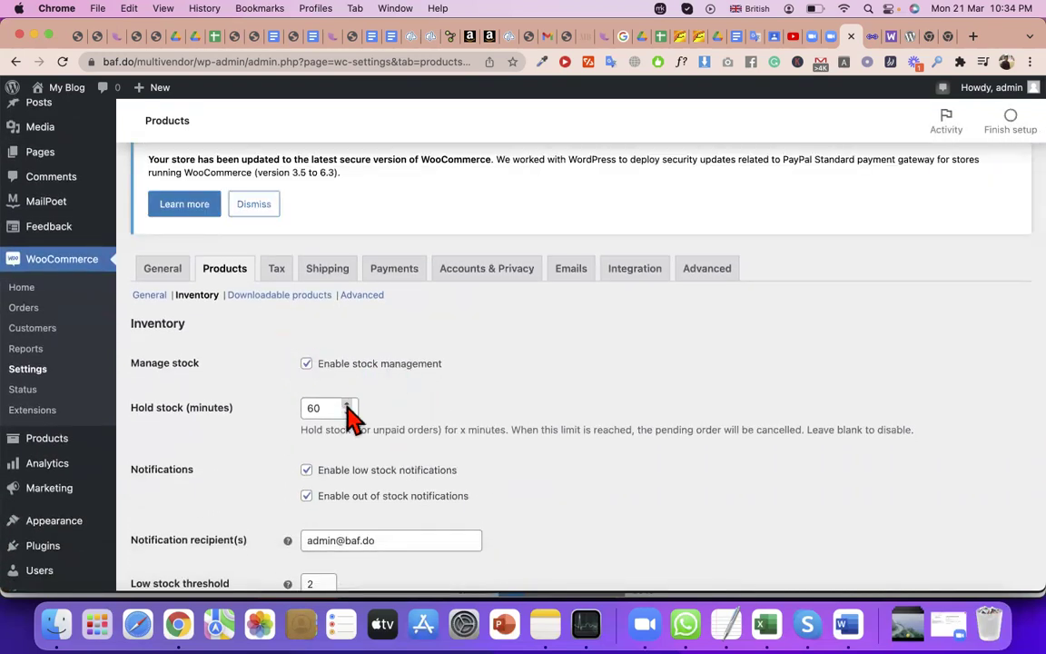
{"action": "triple_click", "coordinate": [203, 416]}
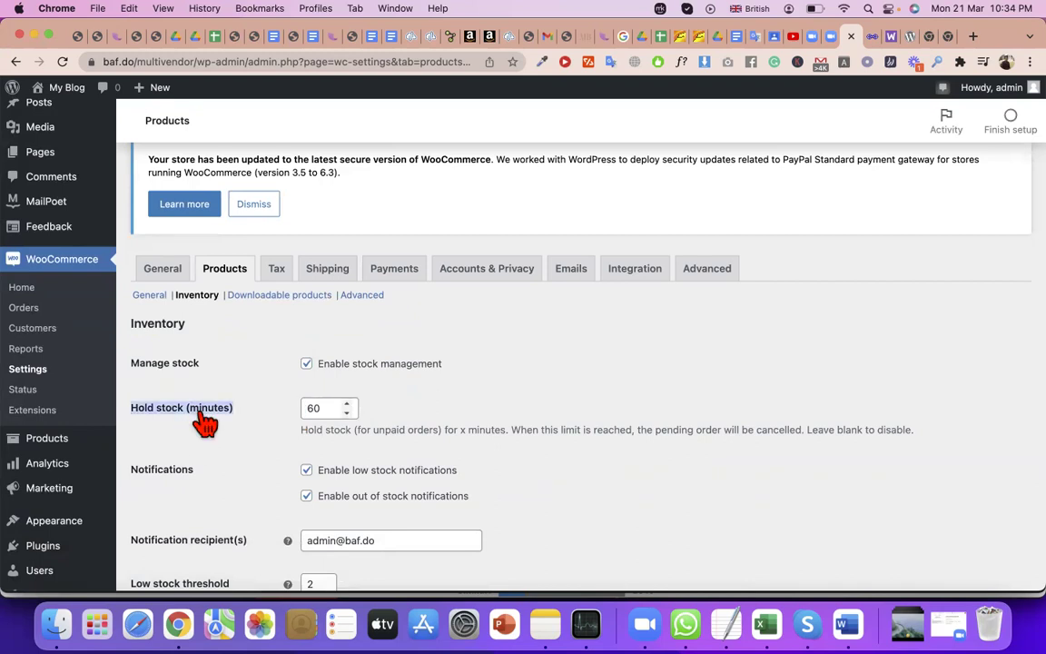
{"action": "triple_click", "coordinate": [484, 432]}
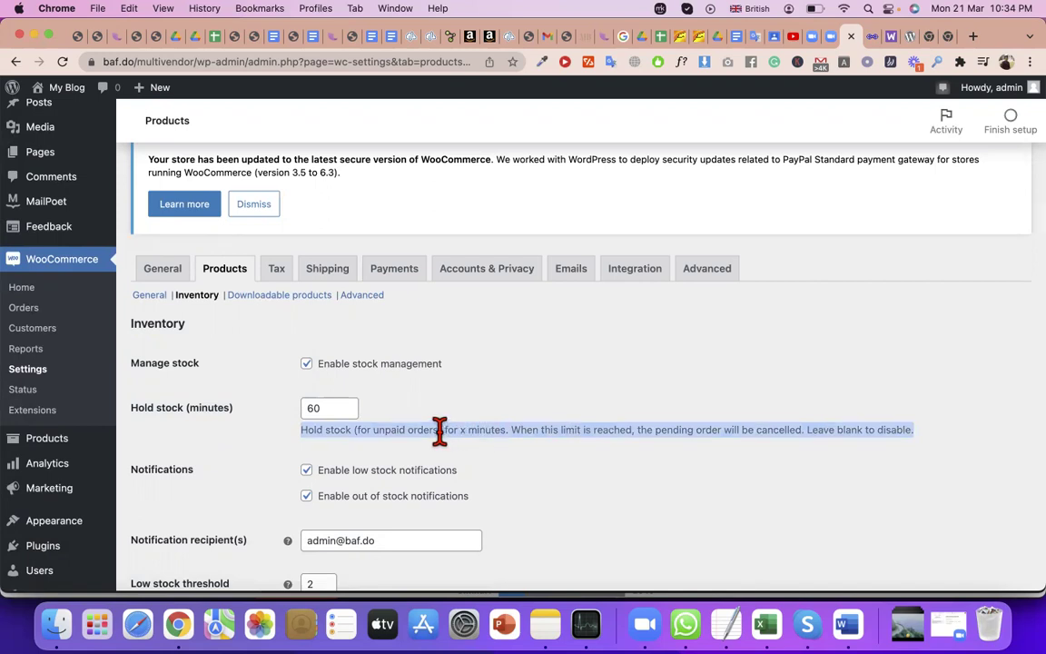
{"action": "double_click", "coordinate": [327, 408]}
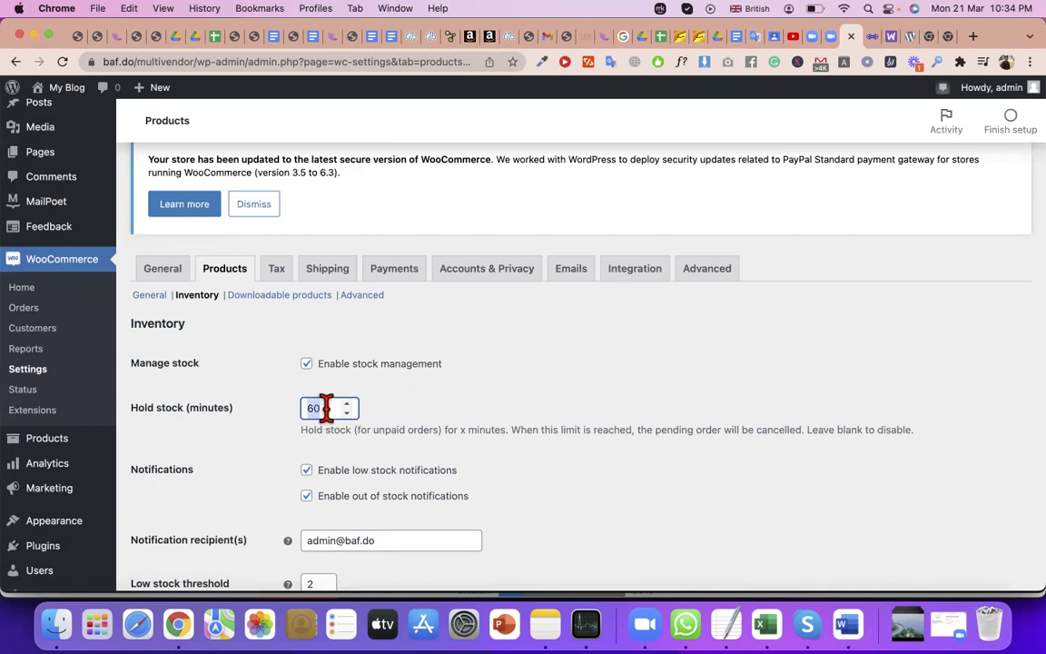
{"action": "left_click", "coordinate": [205, 410]}
{"action": "triple_click", "coordinate": [216, 413]}
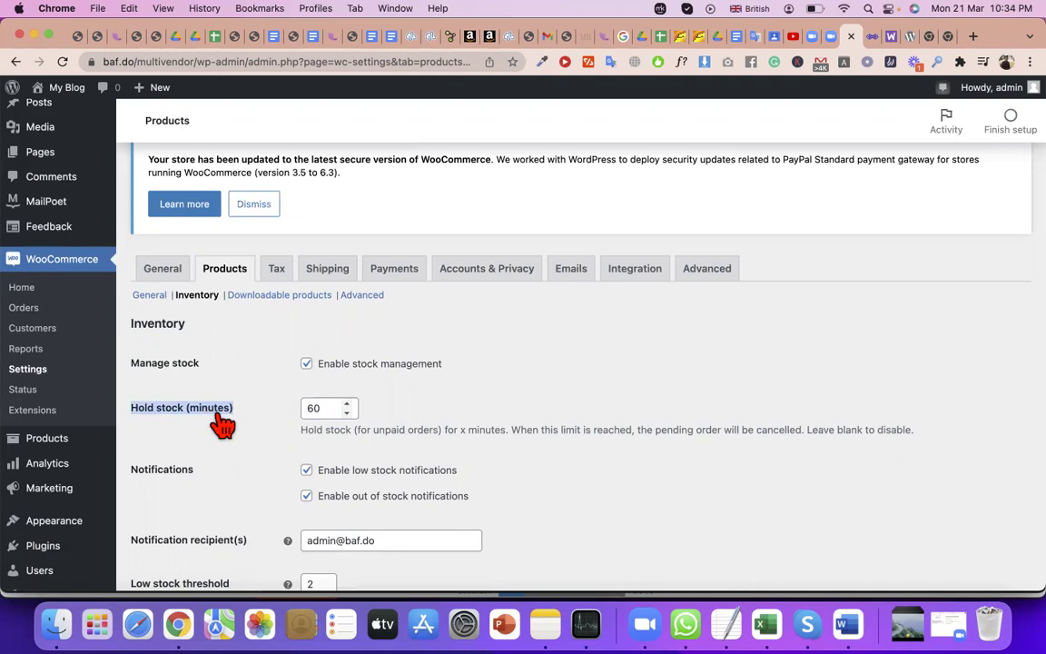
{"action": "left_click", "coordinate": [324, 410]}
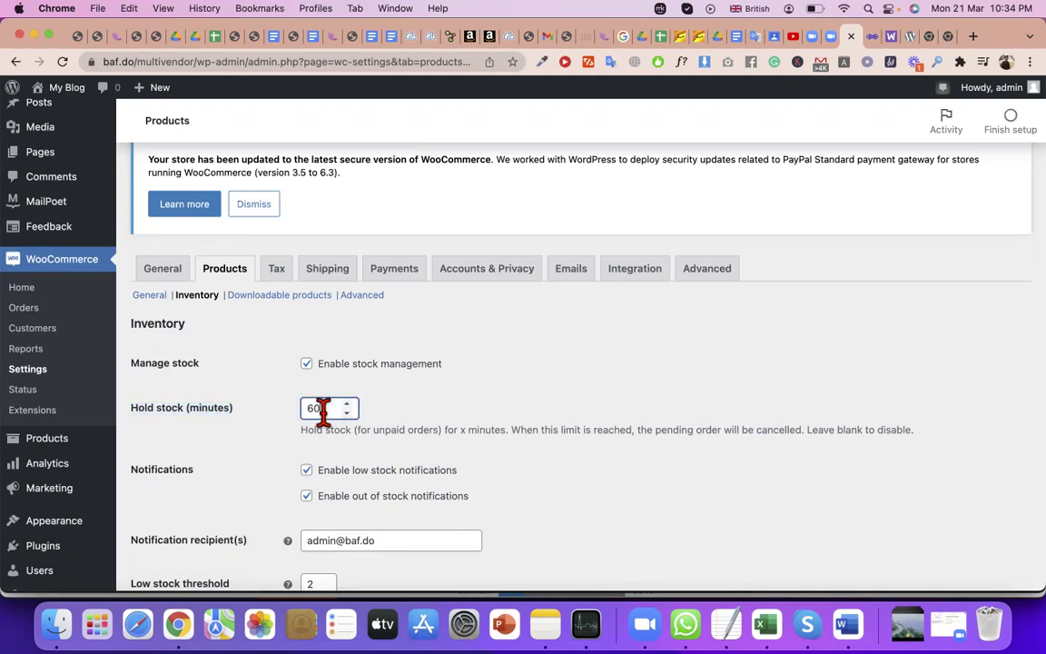
Switch to Finder and look through the Desktop files for a sample product image.
{"action": "left_click", "coordinate": [949, 37]}
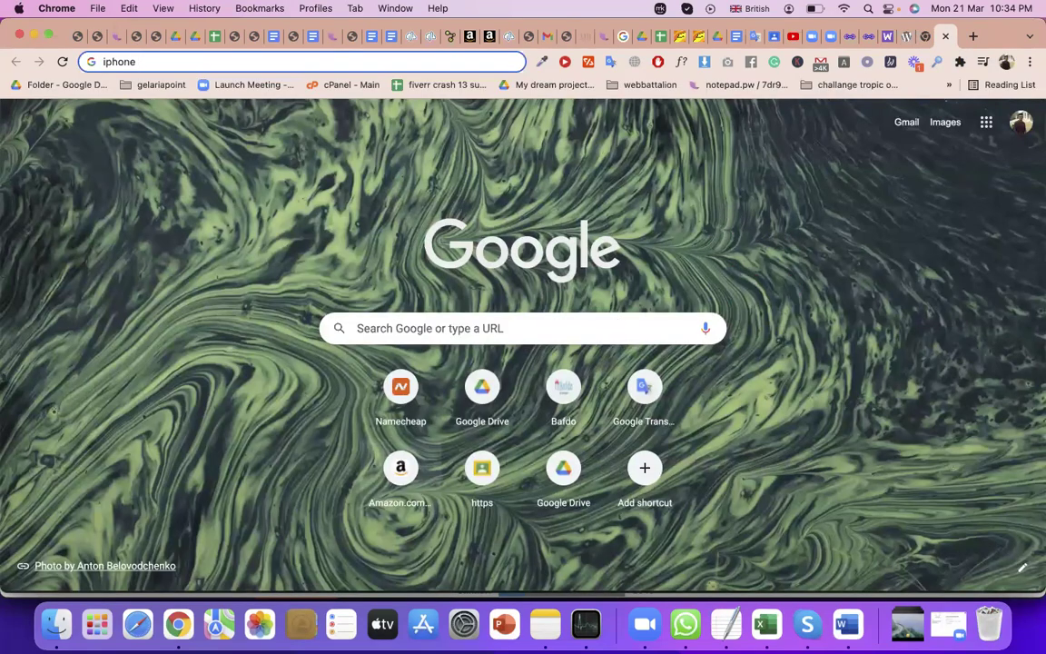
{"action": "left_click", "coordinate": [56, 622]}
{"action": "scroll", "coordinate": [393, 336], "scroll_direction": "down", "scroll_amount": 5}
{"action": "scroll", "coordinate": [388, 336], "scroll_direction": "down", "scroll_amount": 10}
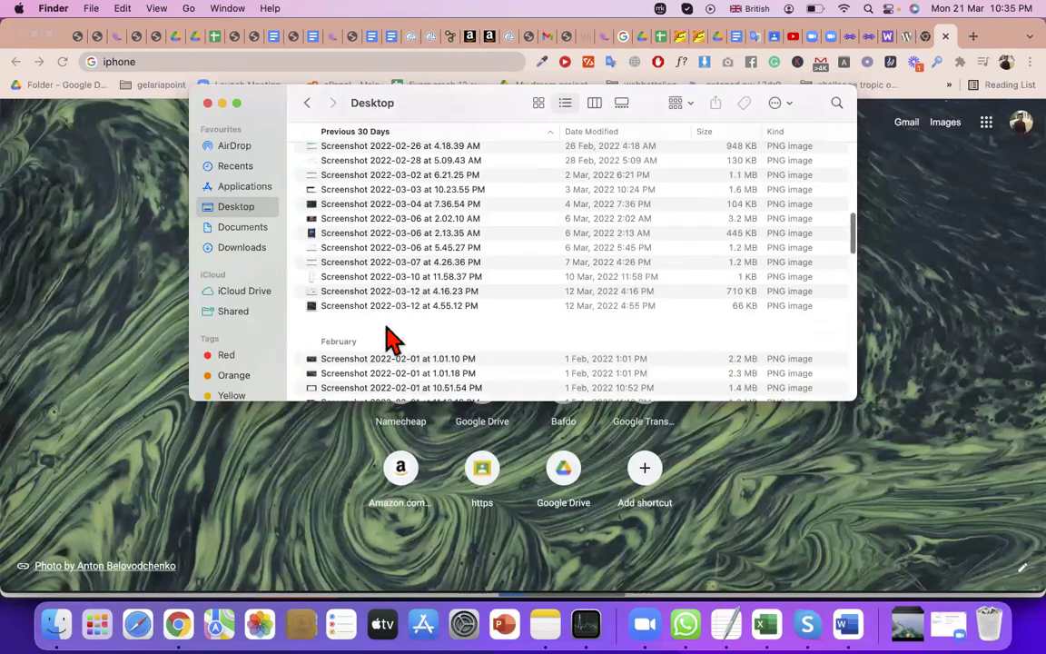
{"action": "scroll", "coordinate": [389, 335], "scroll_direction": "down", "scroll_amount": 10}
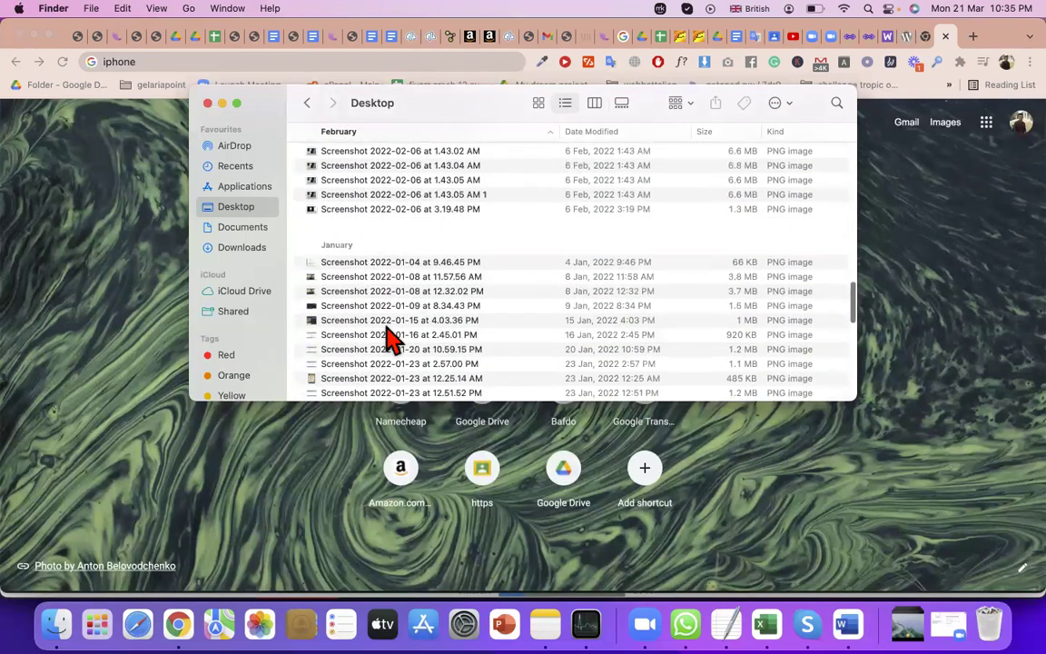
{"action": "scroll", "coordinate": [372, 329], "scroll_direction": "down", "scroll_amount": 10}
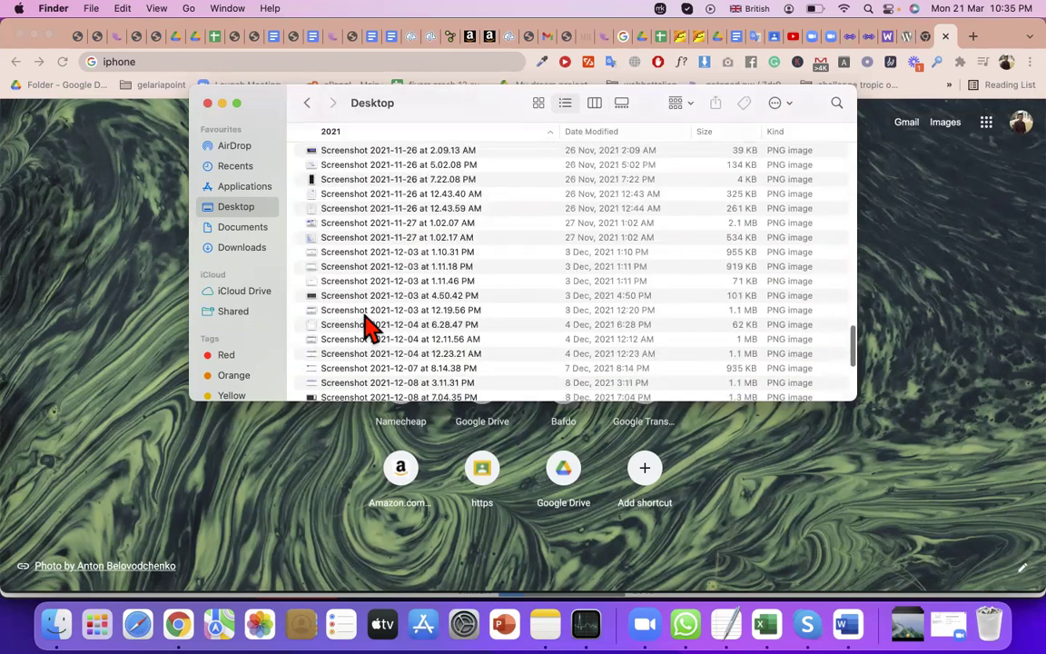
{"action": "scroll", "coordinate": [368, 326], "scroll_direction": "up", "scroll_amount": 10}
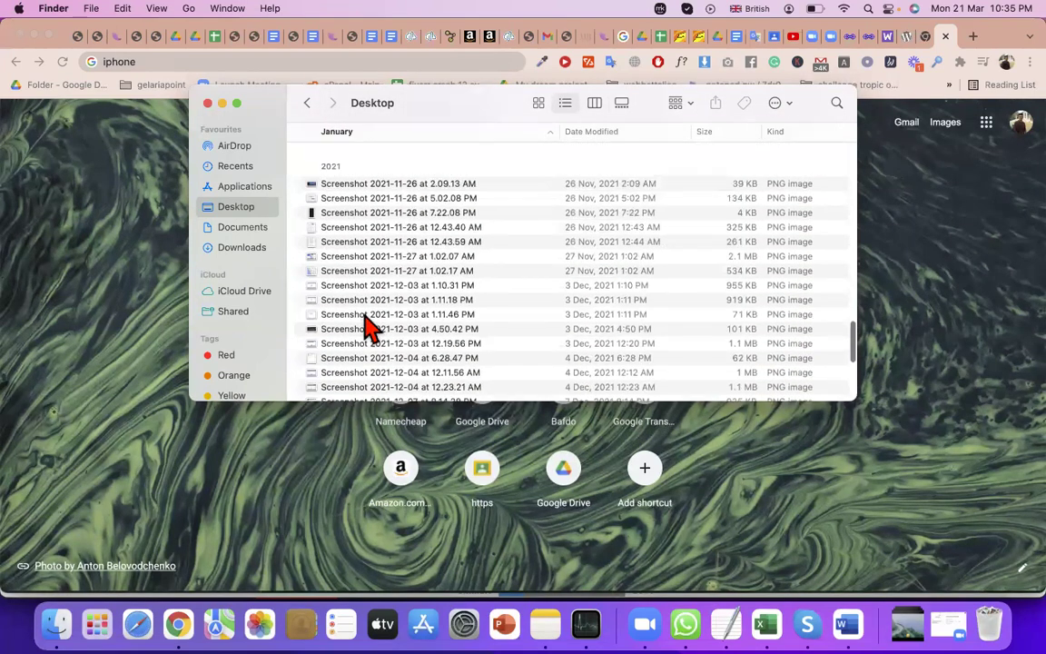
Open download (4).jpeg from the Downloads folder and mark out areas around the shirt's print to illustrate a product.
{"action": "left_click", "coordinate": [241, 248]}
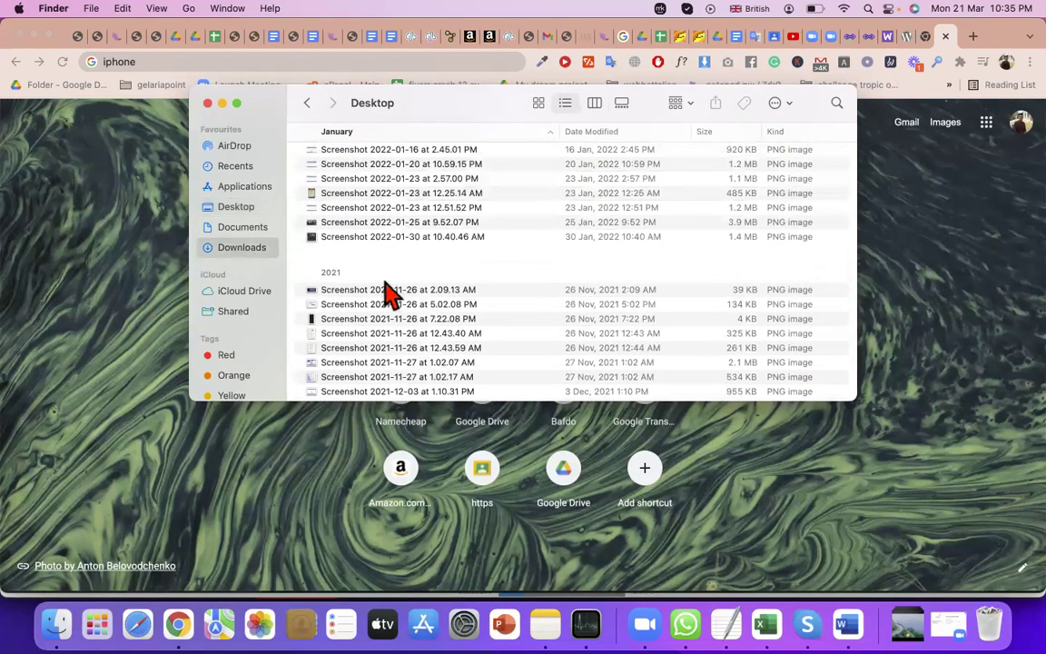
{"action": "scroll", "coordinate": [415, 299], "scroll_direction": "up", "scroll_amount": 2}
{"action": "scroll", "coordinate": [416, 298], "scroll_direction": "down", "scroll_amount": 10}
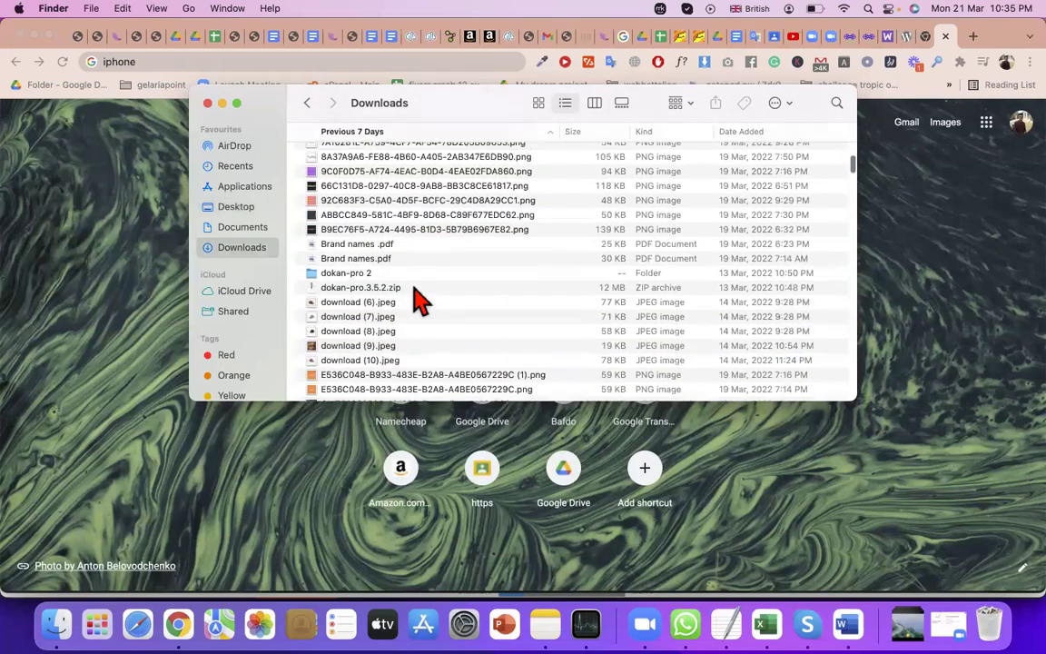
{"action": "scroll", "coordinate": [415, 299], "scroll_direction": "down", "scroll_amount": 10}
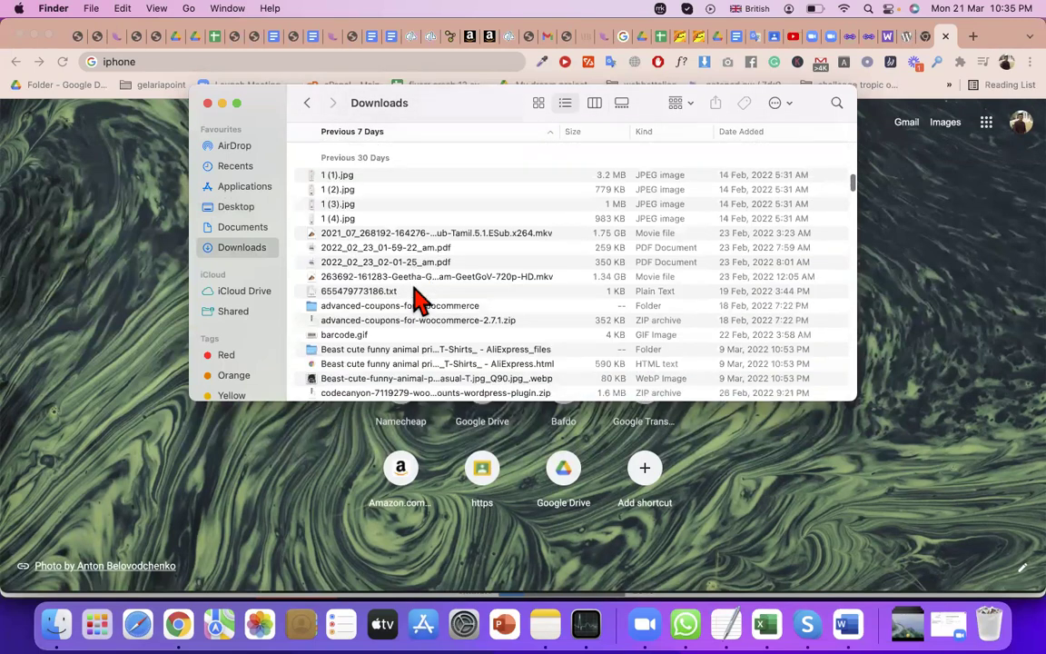
{"action": "double_click", "coordinate": [383, 318]}
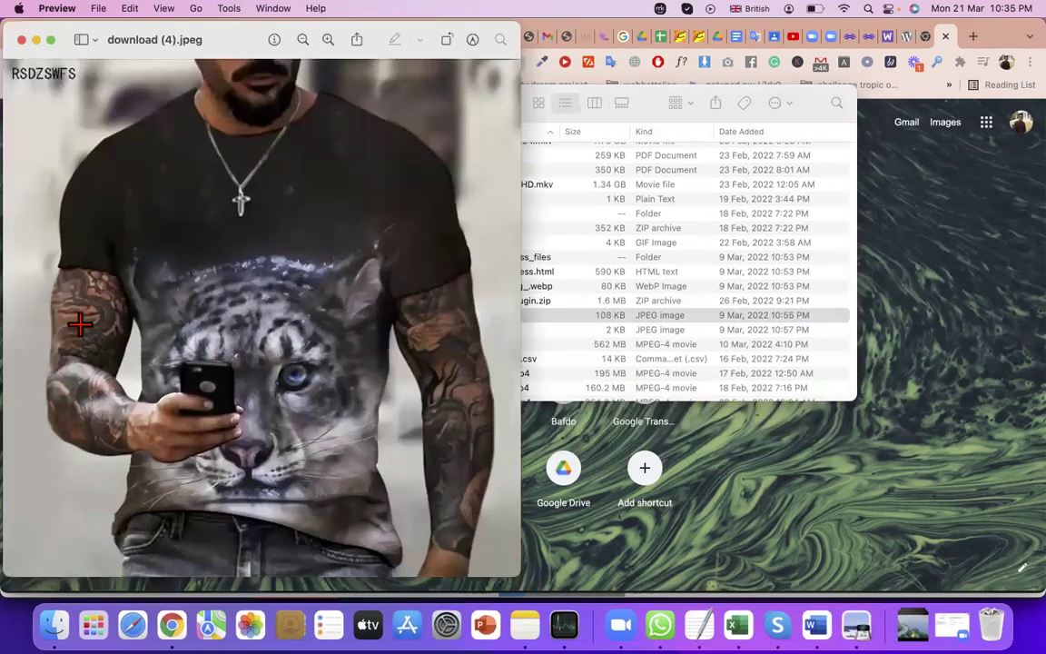
{"action": "left_click_drag", "start_coordinate": [117, 300], "coordinate": [171, 343]}
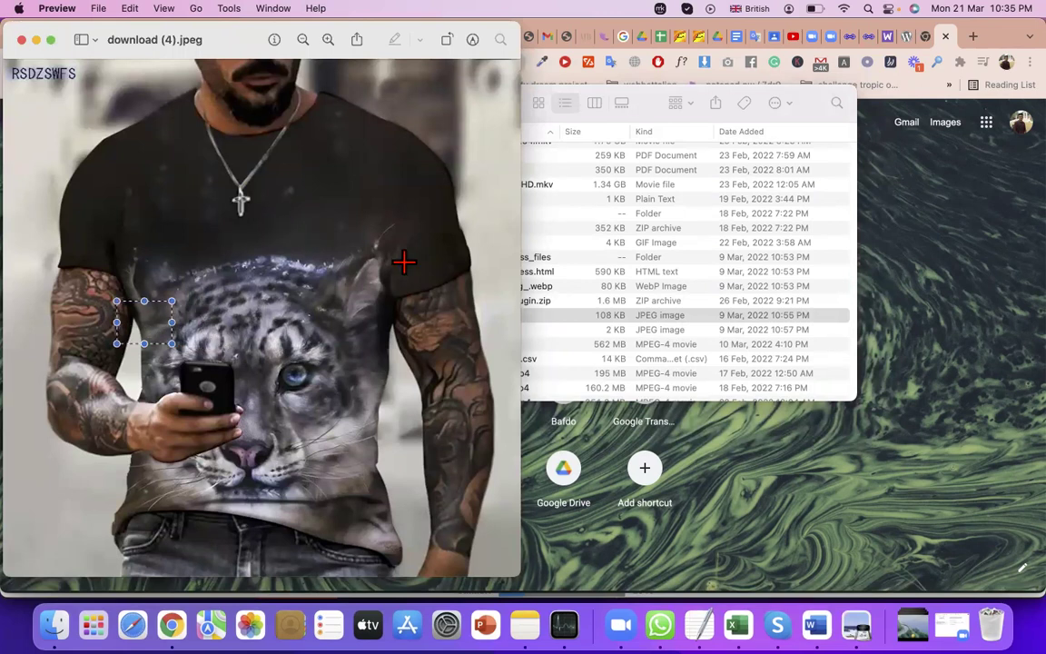
{"action": "left_click_drag", "start_coordinate": [161, 202], "coordinate": [336, 330]}
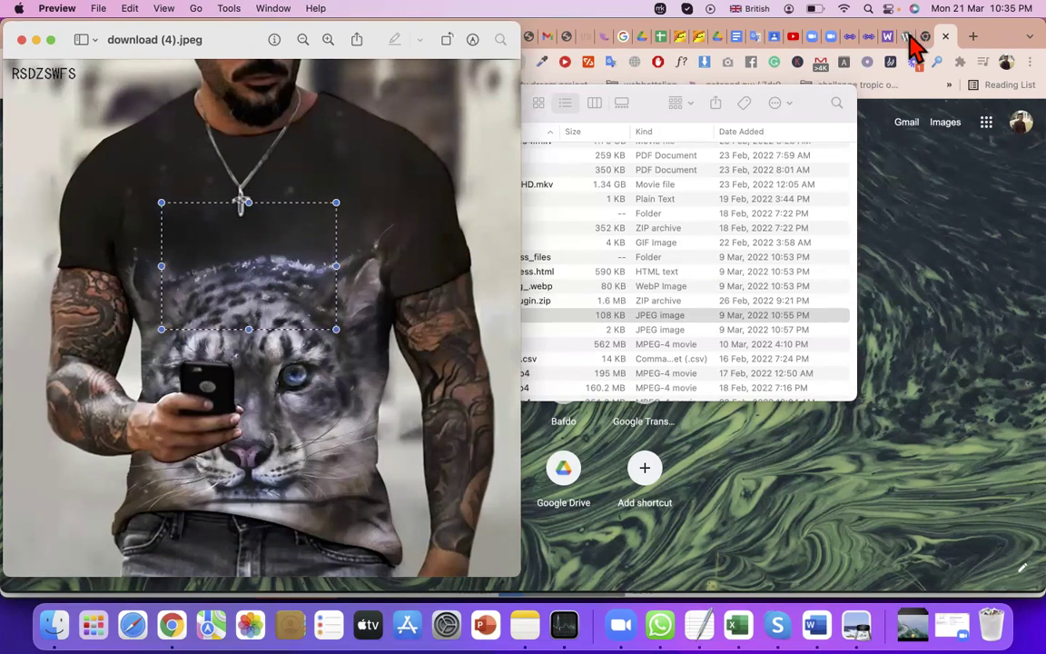
Return to the WooCommerce Inventory settings in Chrome and highlight the Hold stock (minutes) option.
{"action": "left_click", "coordinate": [873, 44]}
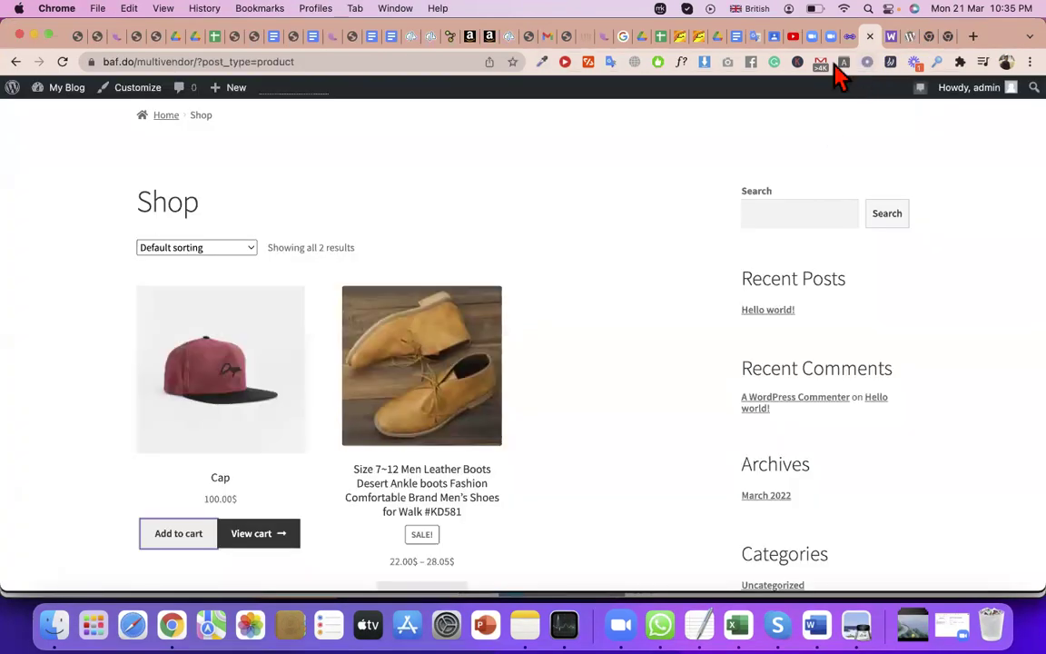
{"action": "left_click", "coordinate": [849, 38]}
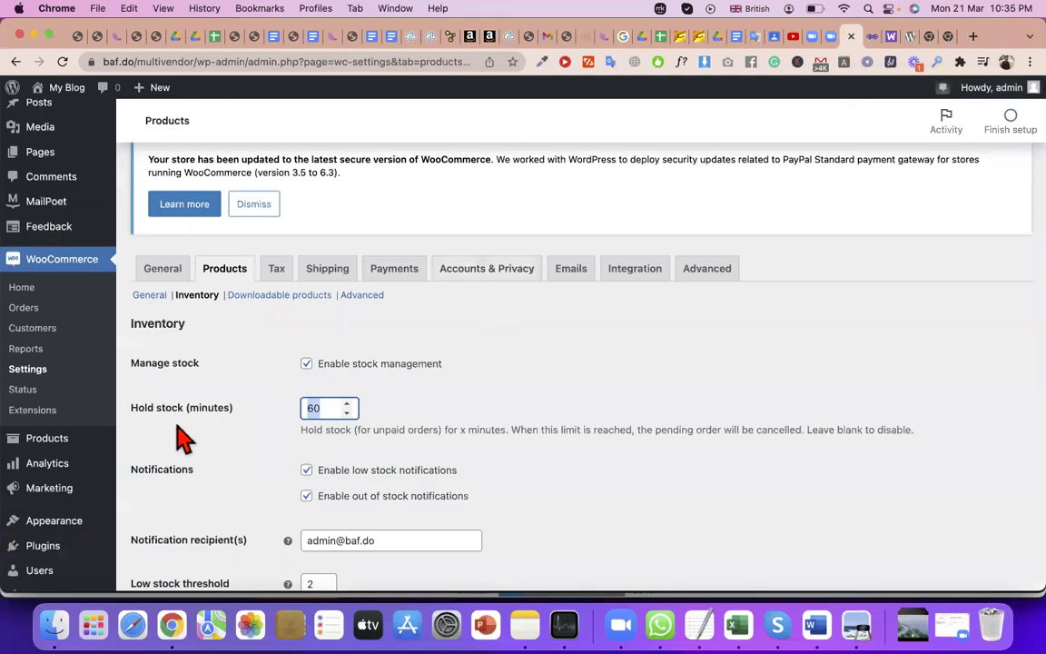
{"action": "triple_click", "coordinate": [168, 416]}
{"action": "triple_click", "coordinate": [168, 415]}
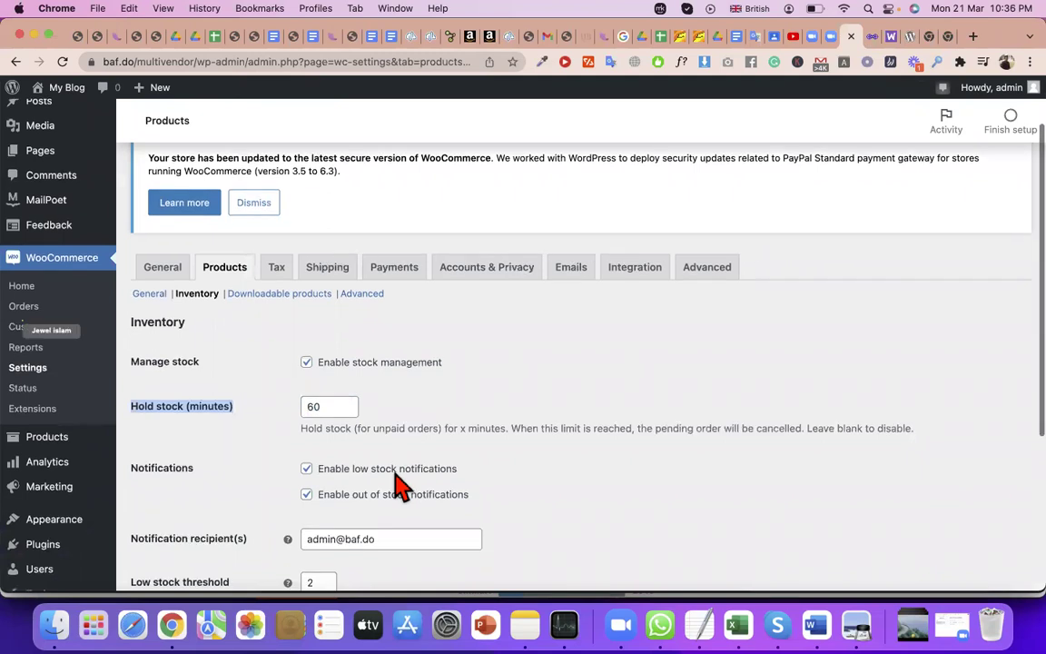
Review the out of stock notifications option and the e-mail address in the Notification recipient(s) field.
{"action": "scroll", "coordinate": [394, 484], "scroll_direction": "down", "scroll_amount": 1}
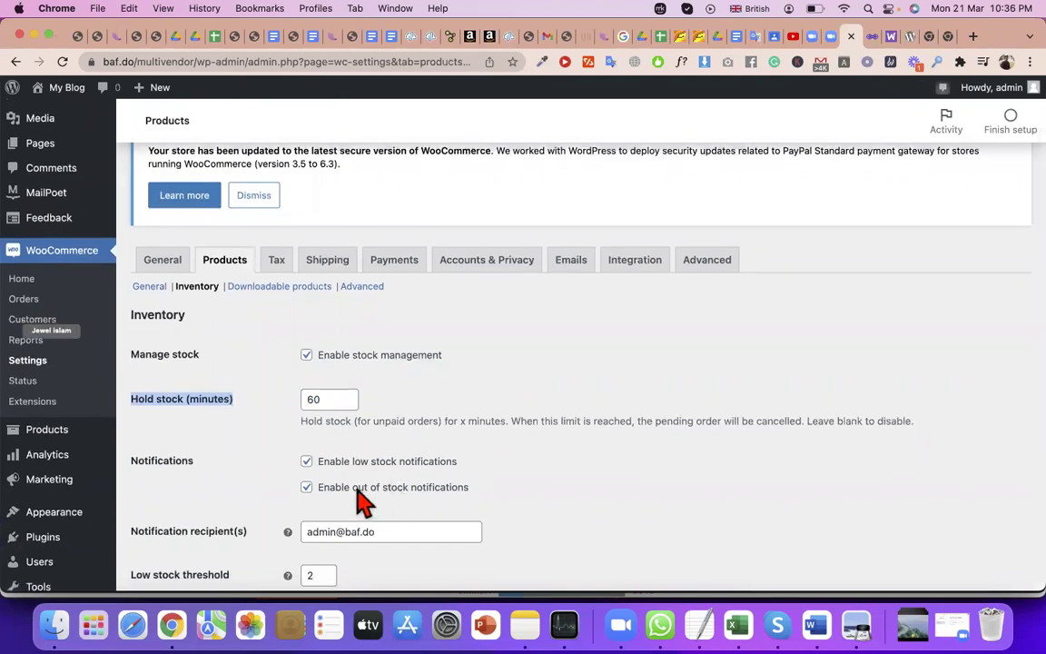
{"action": "left_click_drag", "start_coordinate": [367, 488], "coordinate": [356, 488]}
{"action": "triple_click", "coordinate": [356, 488]}
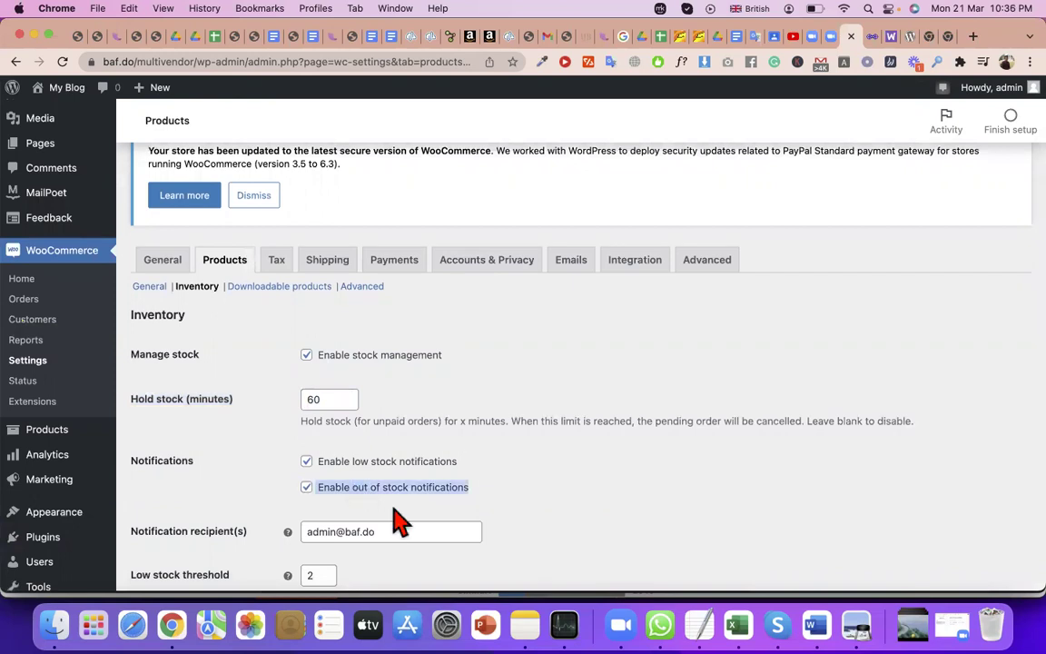
{"action": "scroll", "coordinate": [408, 535], "scroll_direction": "down", "scroll_amount": 1}
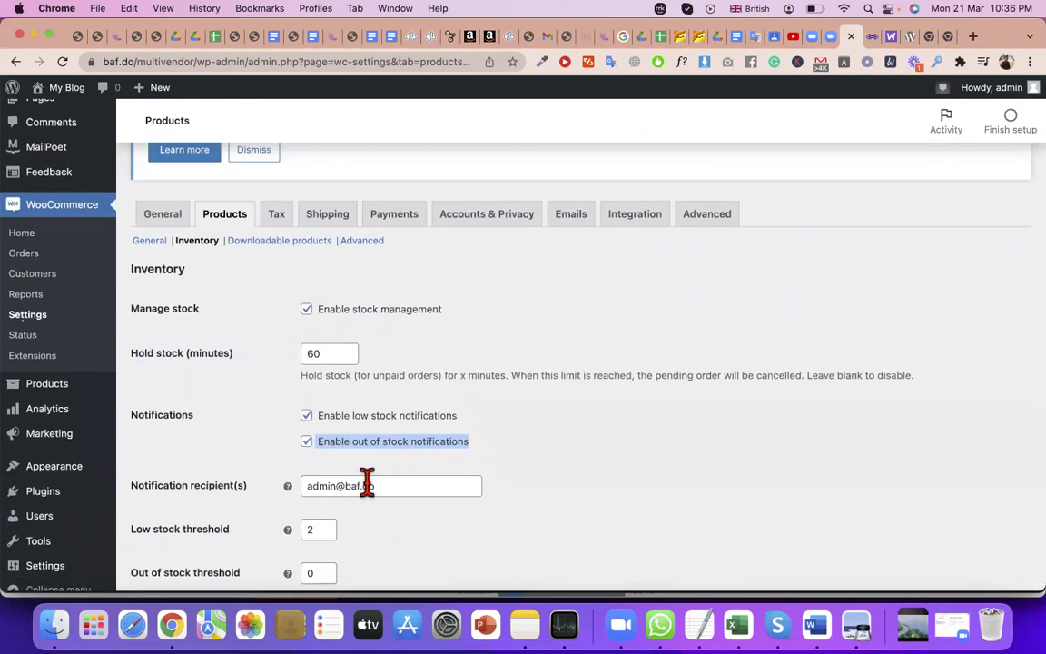
{"action": "triple_click", "coordinate": [366, 484]}
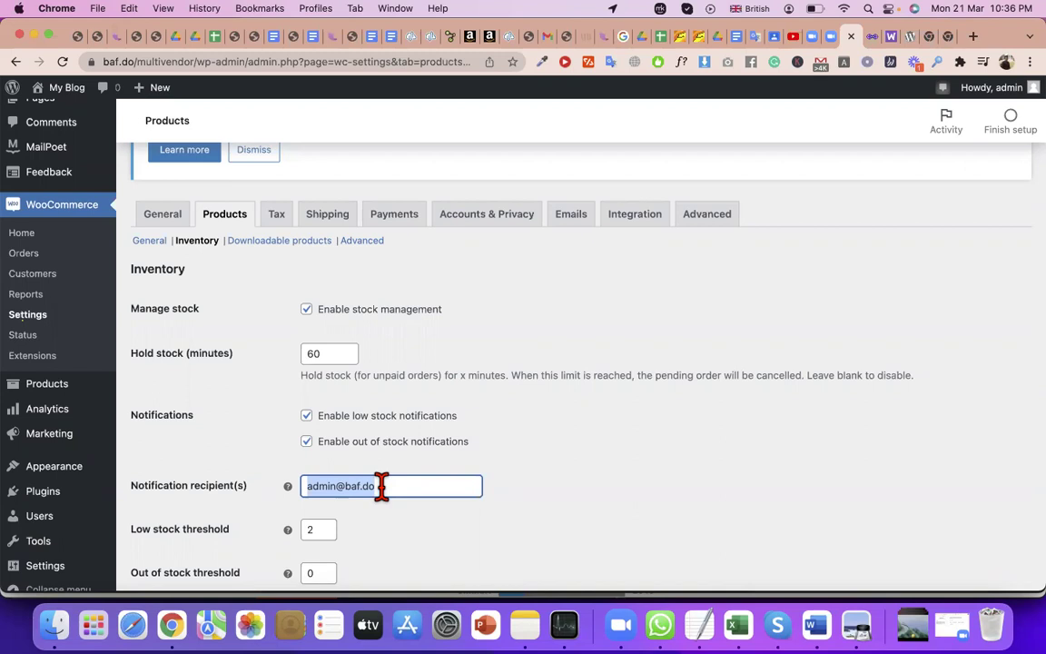
{"action": "triple_click", "coordinate": [381, 487]}
{"action": "left_click_drag", "start_coordinate": [376, 486], "coordinate": [361, 489]}
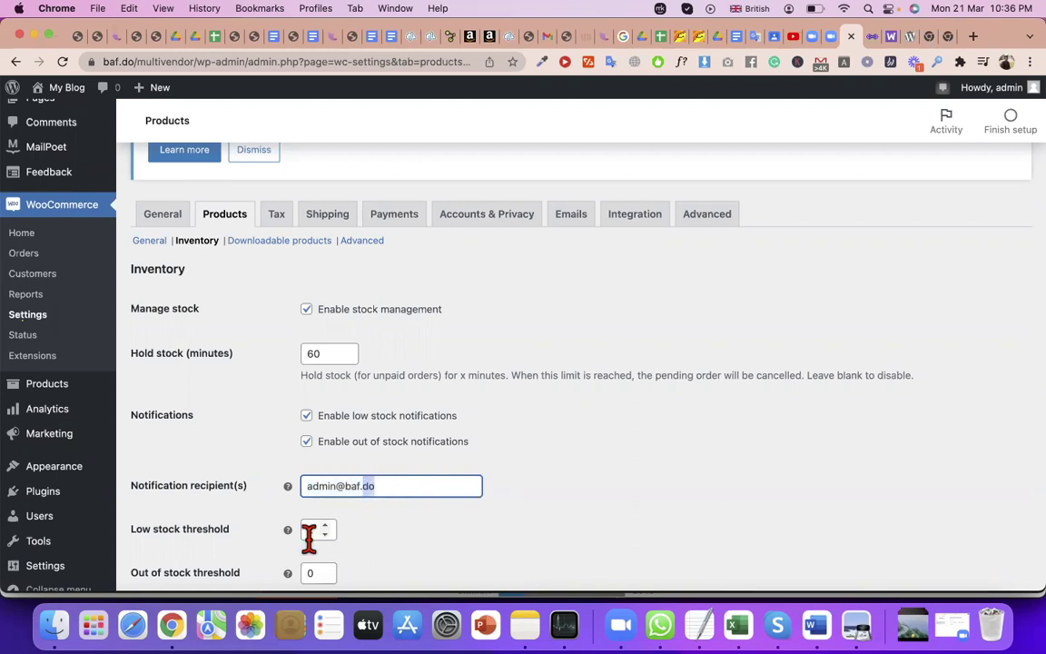
Set the Low stock threshold in the Inventory settings to 5.
{"action": "scroll", "coordinate": [313, 536], "scroll_direction": "down", "scroll_amount": 1}
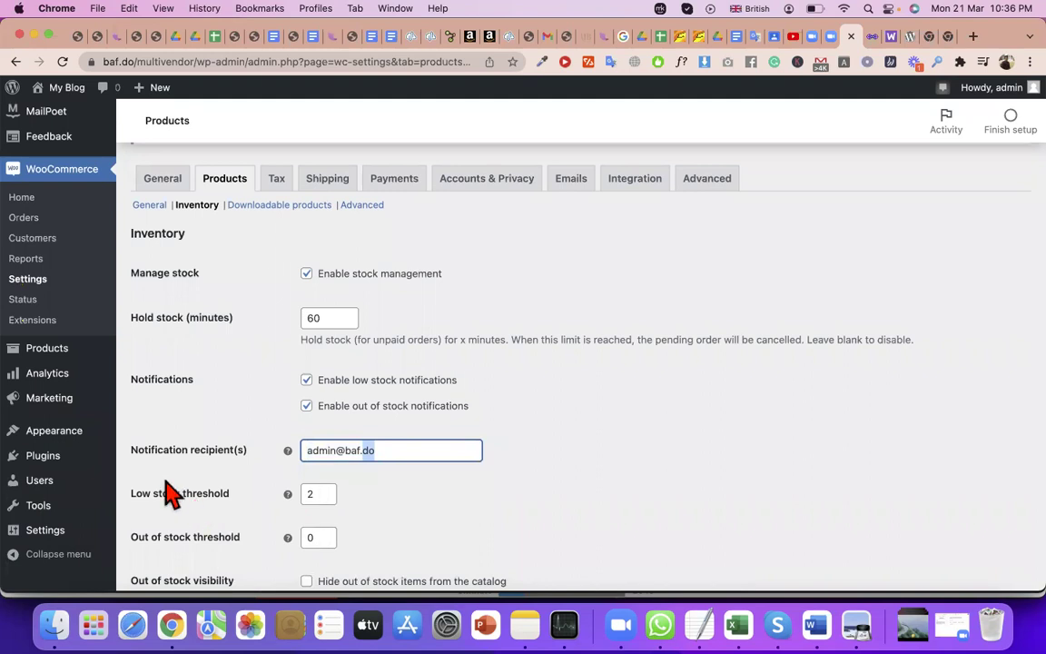
{"action": "left_click", "coordinate": [173, 502]}
{"action": "triple_click", "coordinate": [173, 501]}
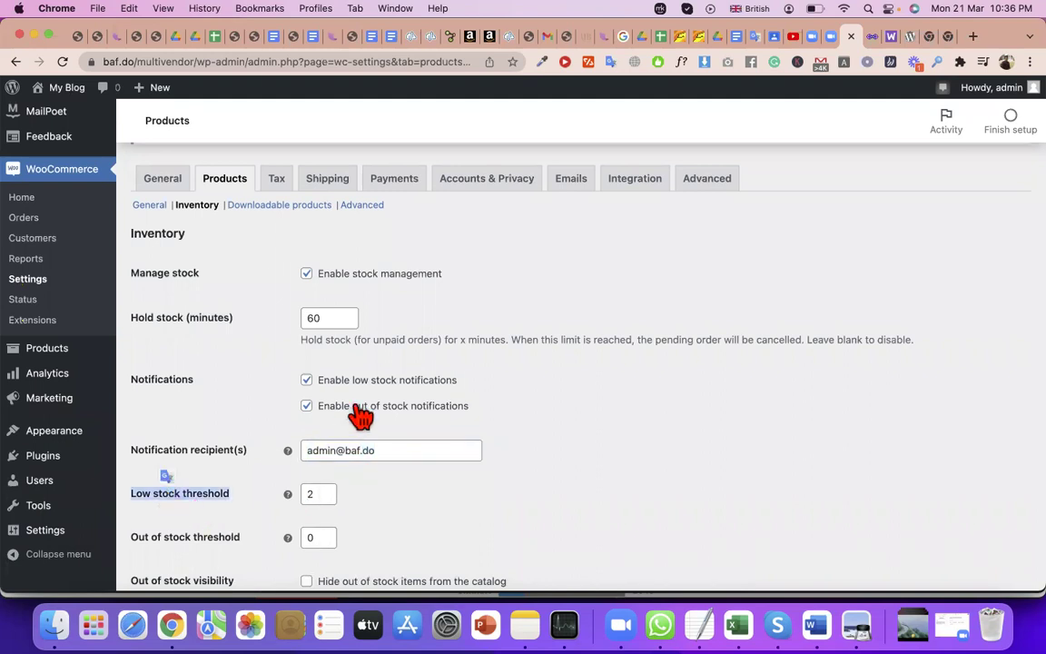
{"action": "left_click", "coordinate": [313, 493]}
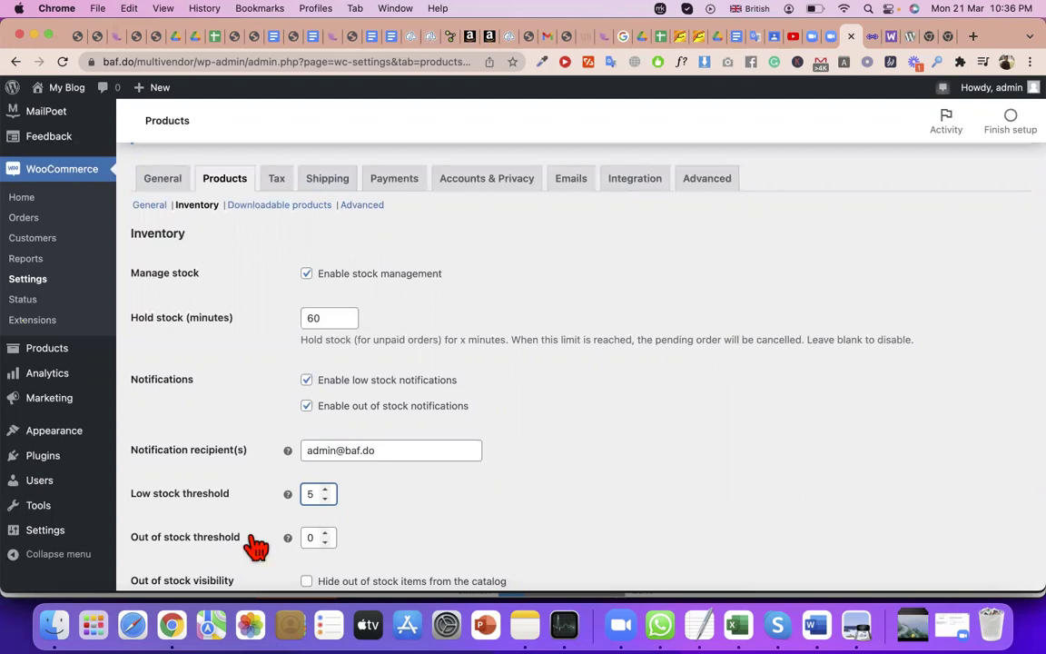
Examine the Out of stock threshold and the Out of stock visibility option for hiding items from the catalog.
{"action": "left_click", "coordinate": [316, 538]}
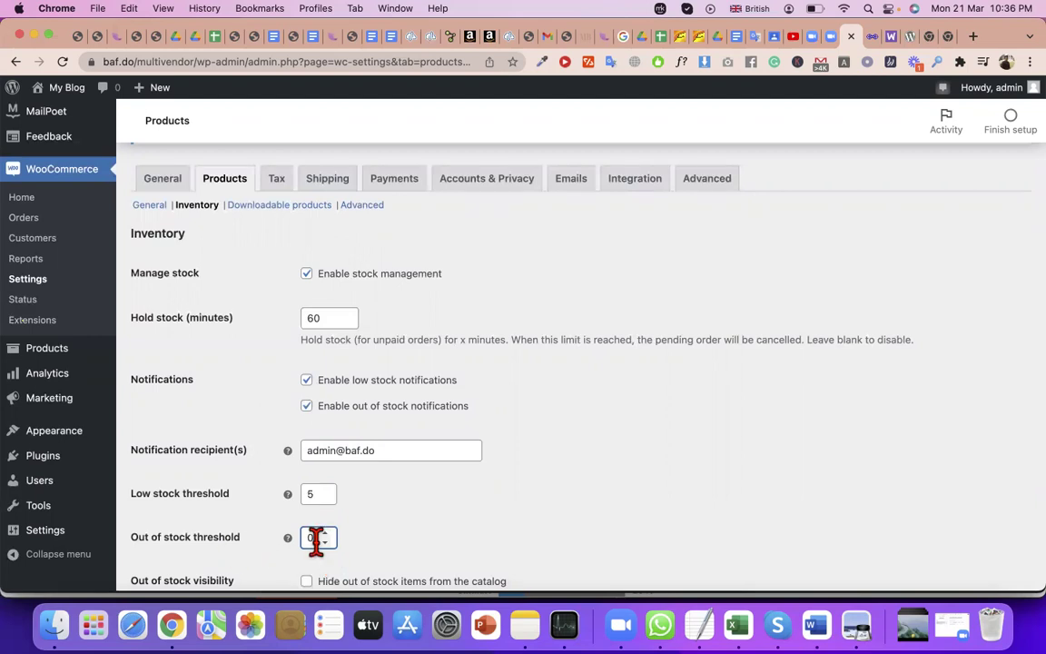
{"action": "scroll", "coordinate": [315, 540], "scroll_direction": "down", "scroll_amount": 3}
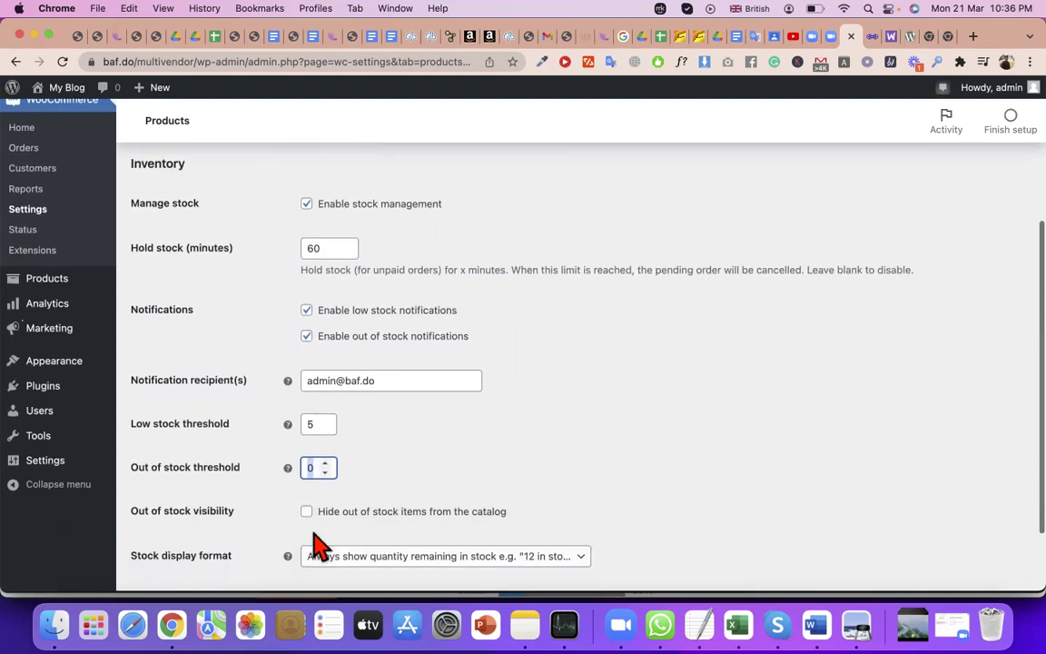
{"action": "triple_click", "coordinate": [200, 509]}
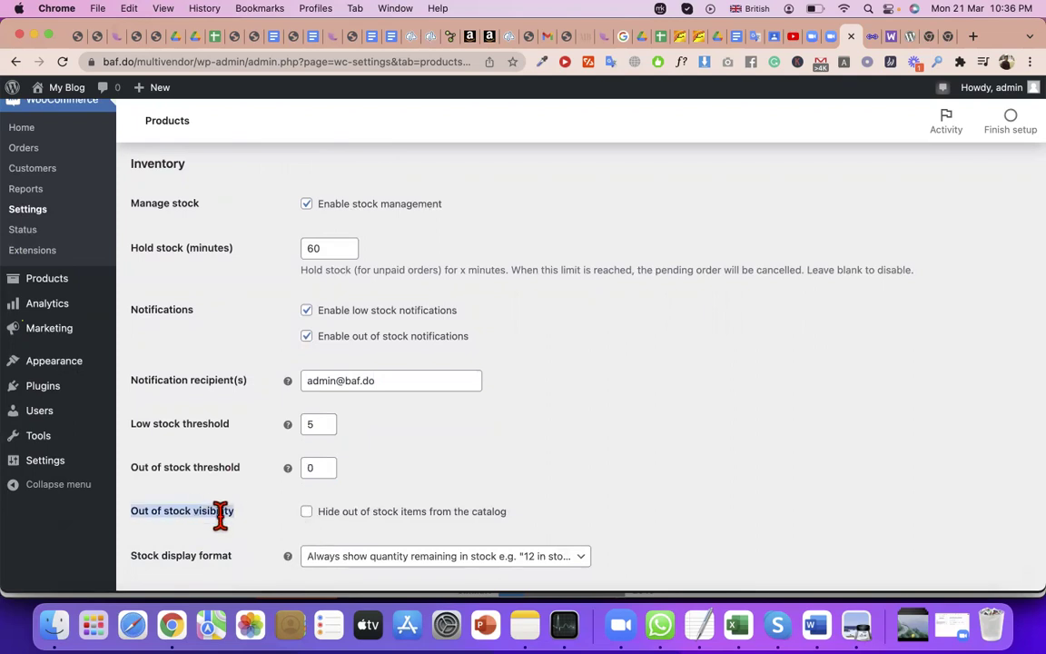
{"action": "left_click", "coordinate": [307, 512]}
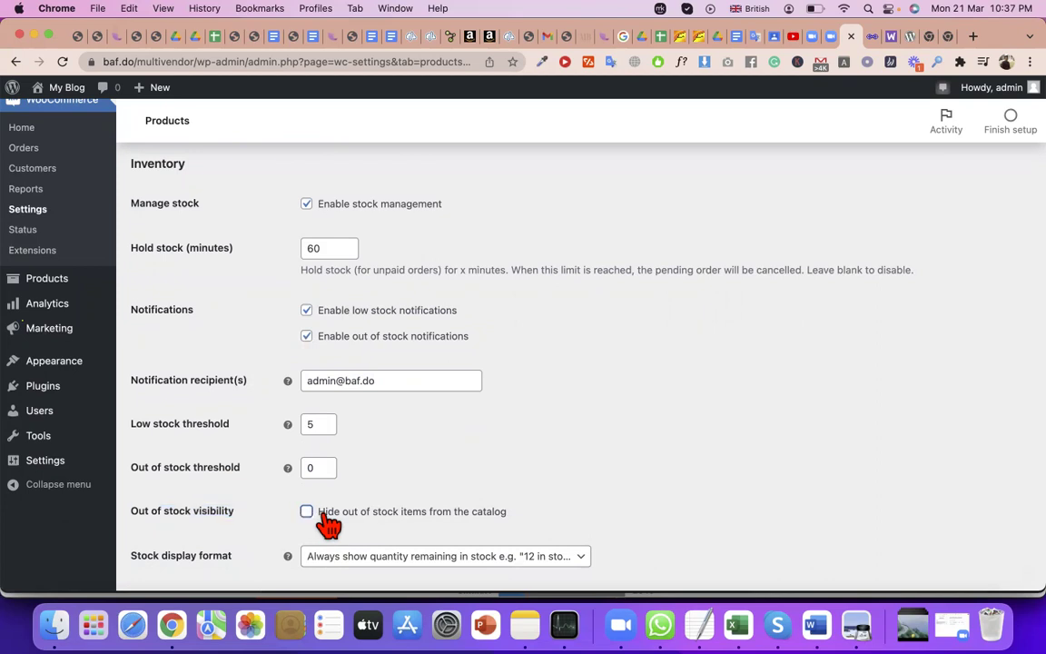
Set the Stock display format to "Never show quantity remaining in stock" and save the inventory settings.
{"action": "scroll", "coordinate": [329, 525], "scroll_direction": "down", "scroll_amount": 2}
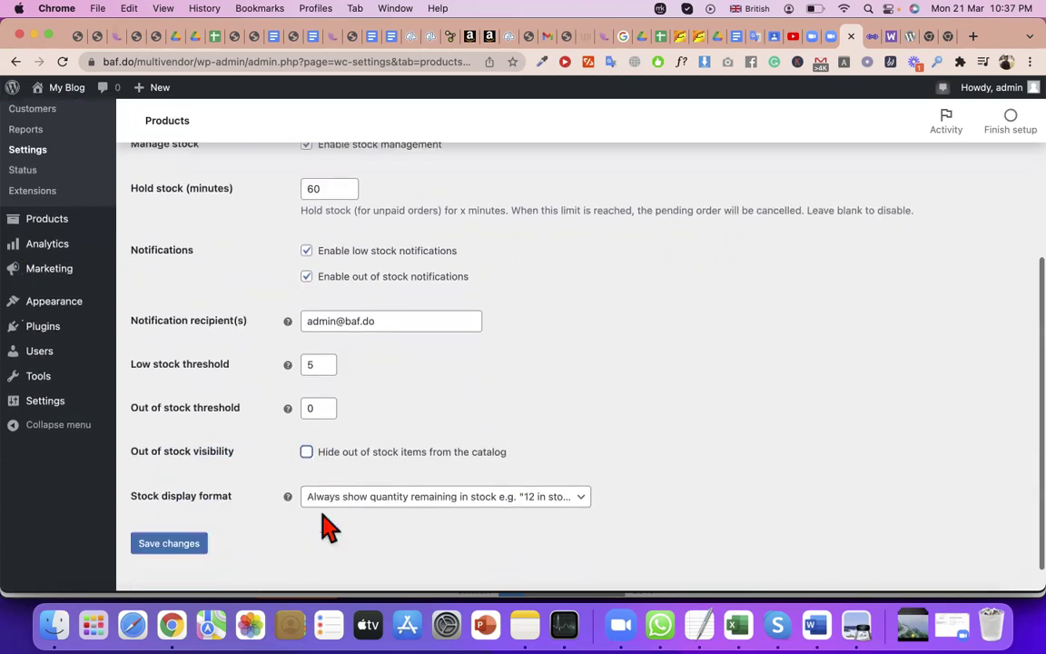
{"action": "left_click", "coordinate": [382, 501]}
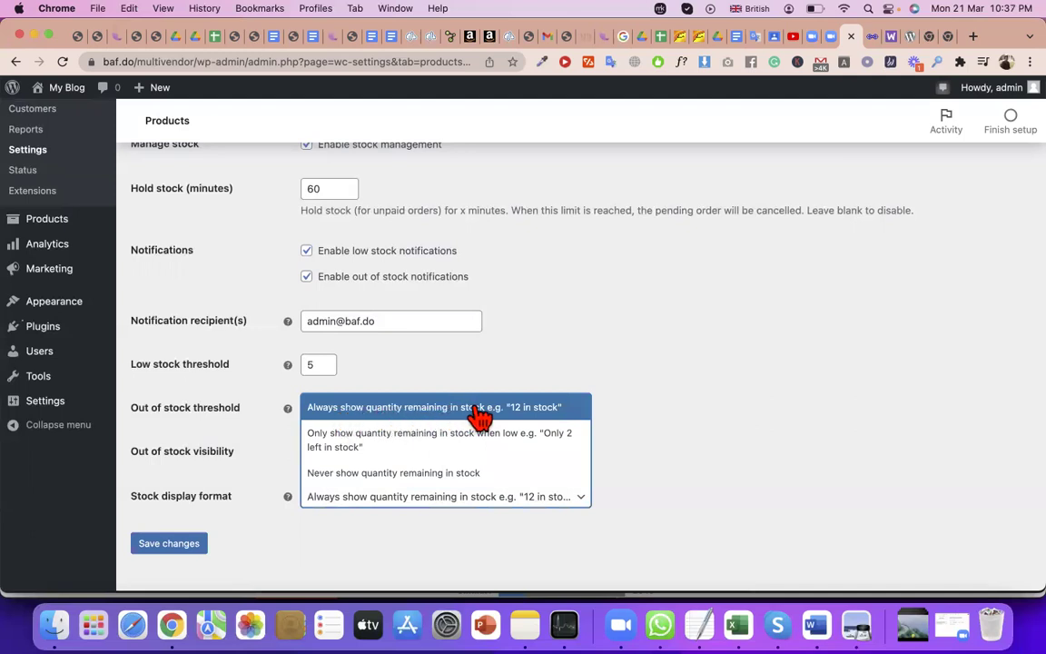
{"action": "left_click", "coordinate": [468, 476]}
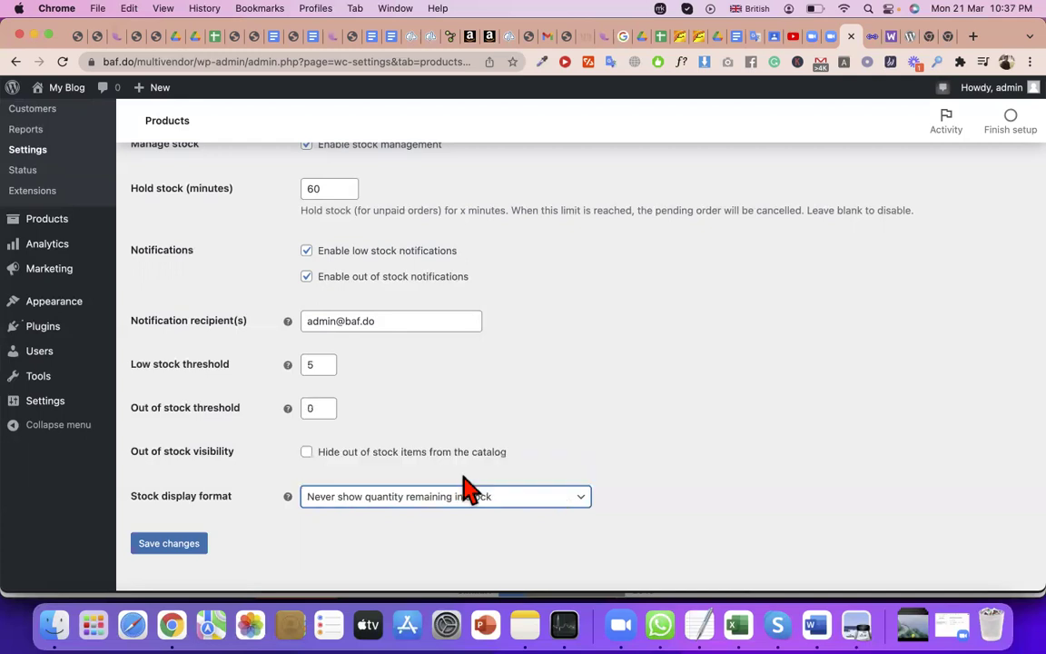
{"action": "left_click", "coordinate": [163, 549]}
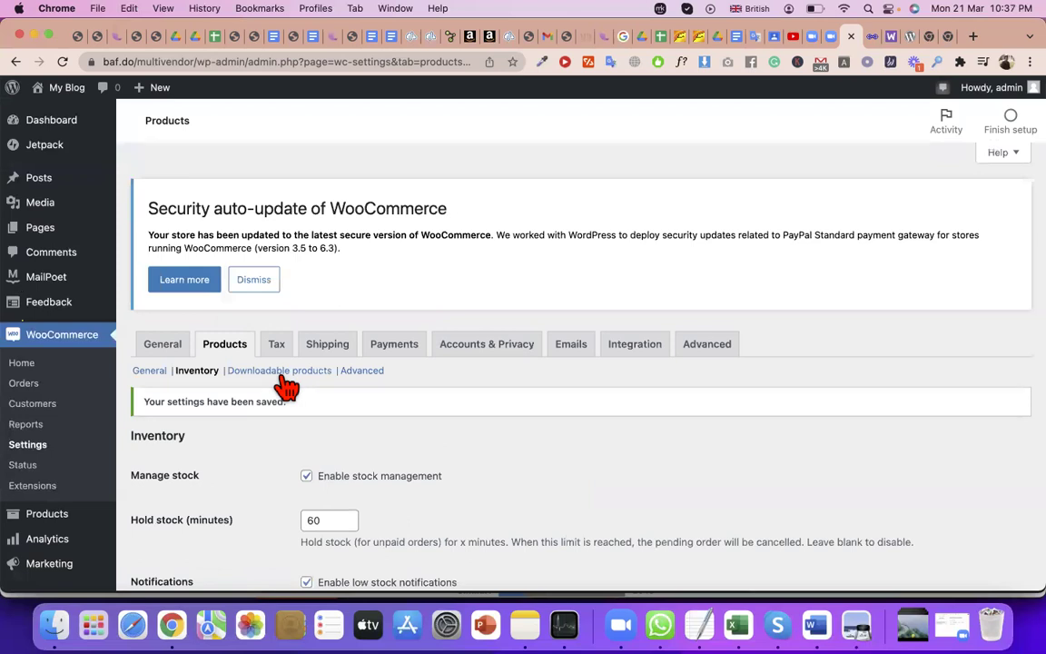
Open the Downloadable products section and examine the File download method, access restriction and filename options.
{"action": "left_click", "coordinate": [286, 387]}
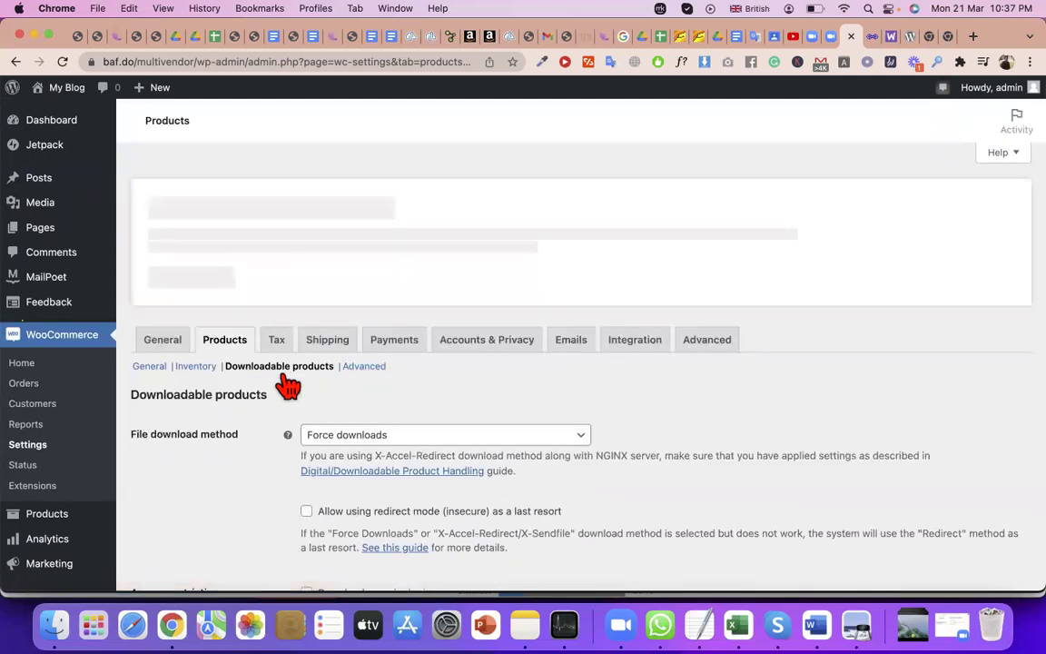
{"action": "scroll", "coordinate": [286, 387], "scroll_direction": "down", "scroll_amount": 2}
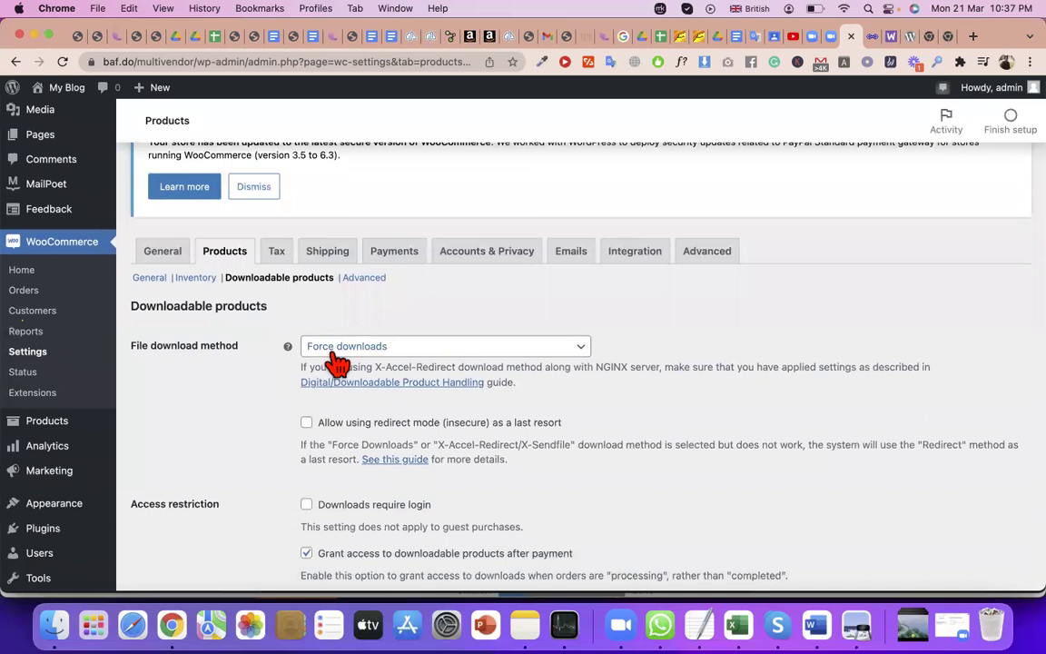
{"action": "left_click", "coordinate": [336, 354]}
{"action": "left_click", "coordinate": [191, 383]}
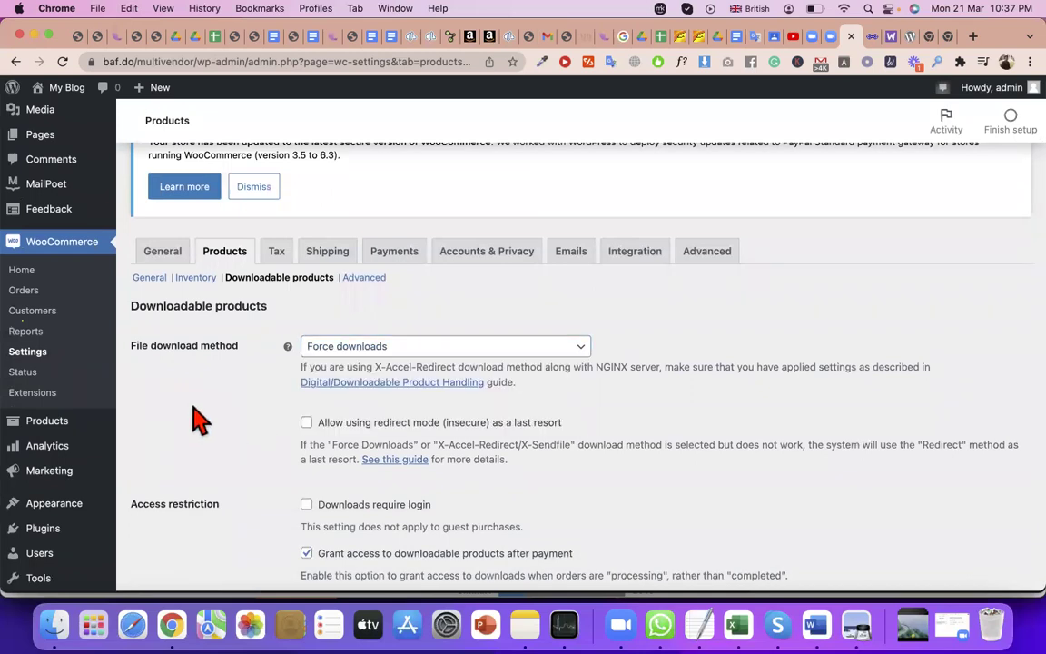
{"action": "scroll", "coordinate": [82, 273], "scroll_direction": "down", "scroll_amount": 2}
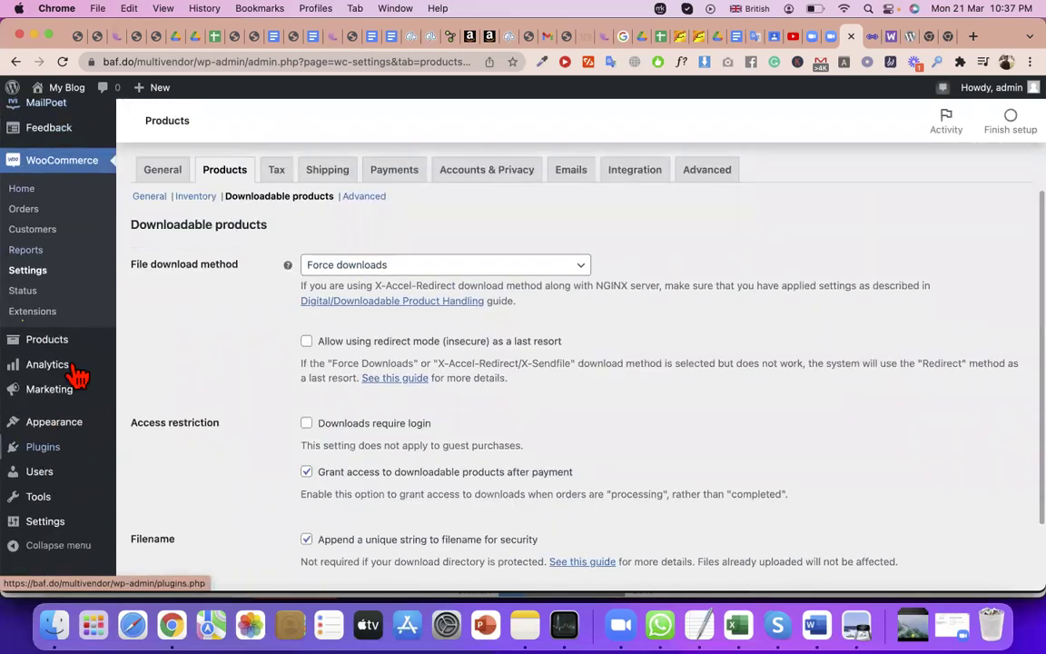
{"action": "mouse_move", "coordinate": [75, 352]}
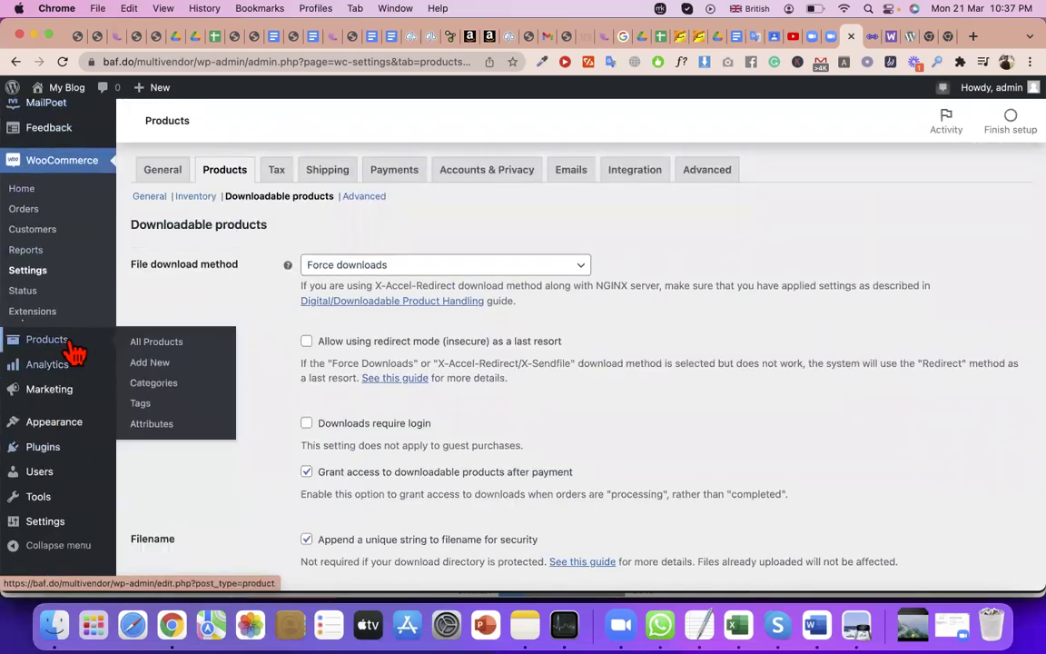
Open the form for adding a new product in a separate browser tab and close the unneeded tabs beside it.
{"action": "right_click", "coordinate": [144, 372]}
{"action": "left_click", "coordinate": [166, 386]}
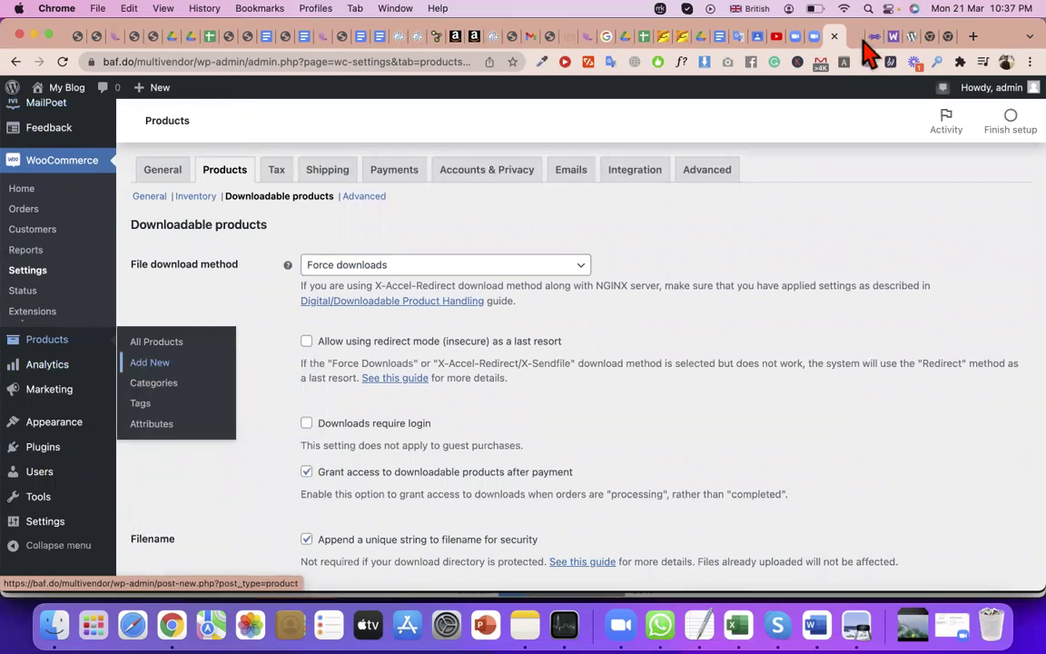
{"action": "left_click", "coordinate": [873, 38]}
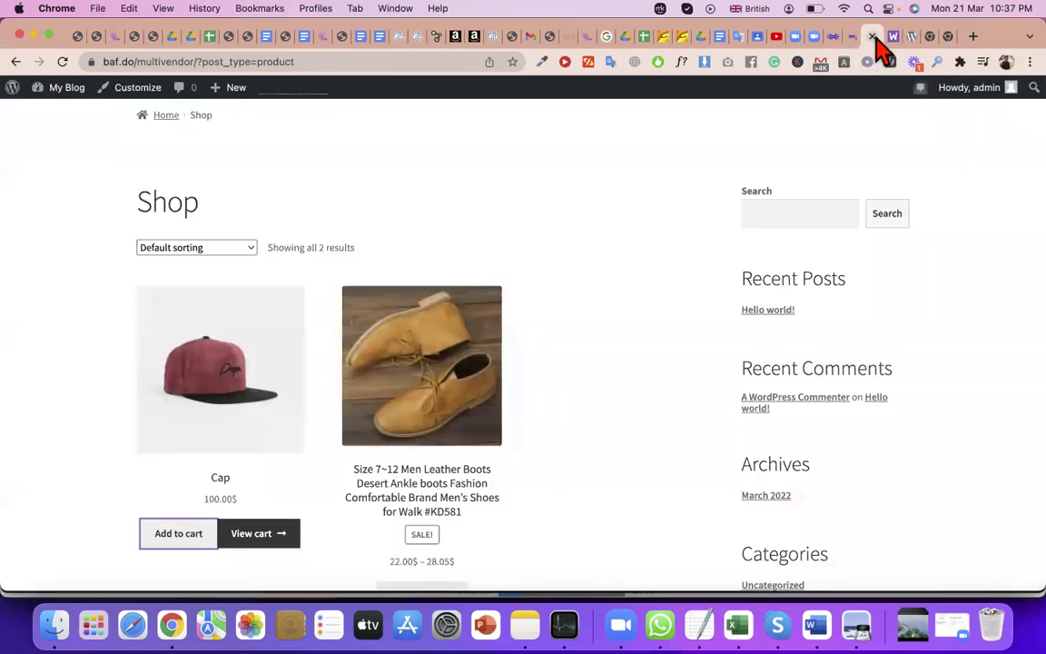
{"action": "left_click", "coordinate": [873, 36]}
{"action": "left_click", "coordinate": [873, 36]}
{"action": "left_click", "coordinate": [873, 36]}
{"action": "type", "text": "iphone"}
{"action": "left_click", "coordinate": [874, 36]}
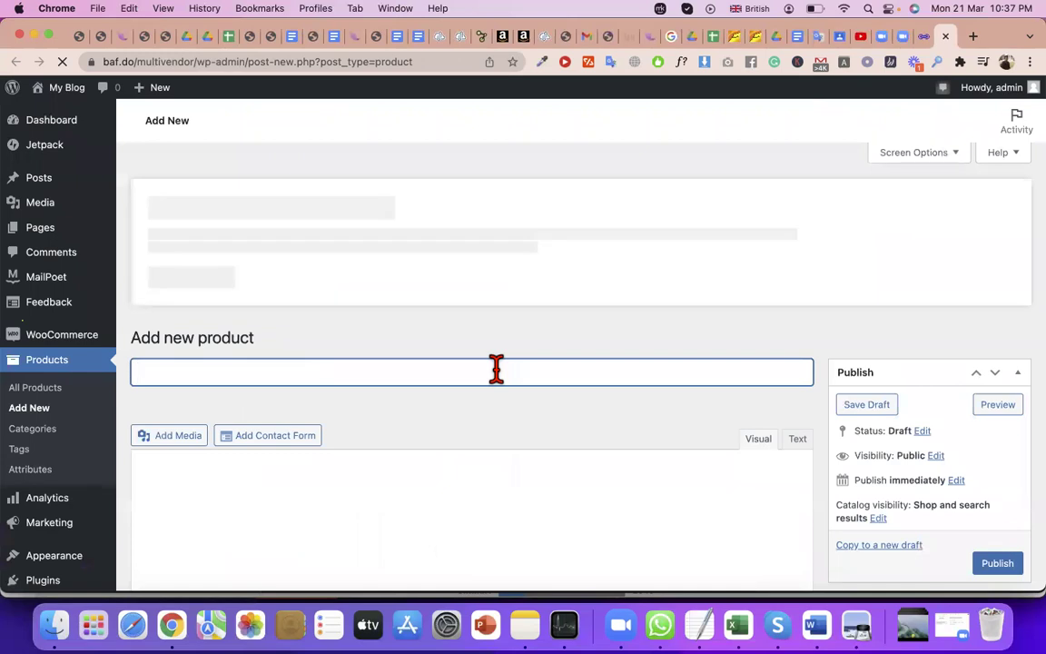
Name the new product "Ebook" and place the cursor in its empty description editor.
{"action": "type", "text": "E"}
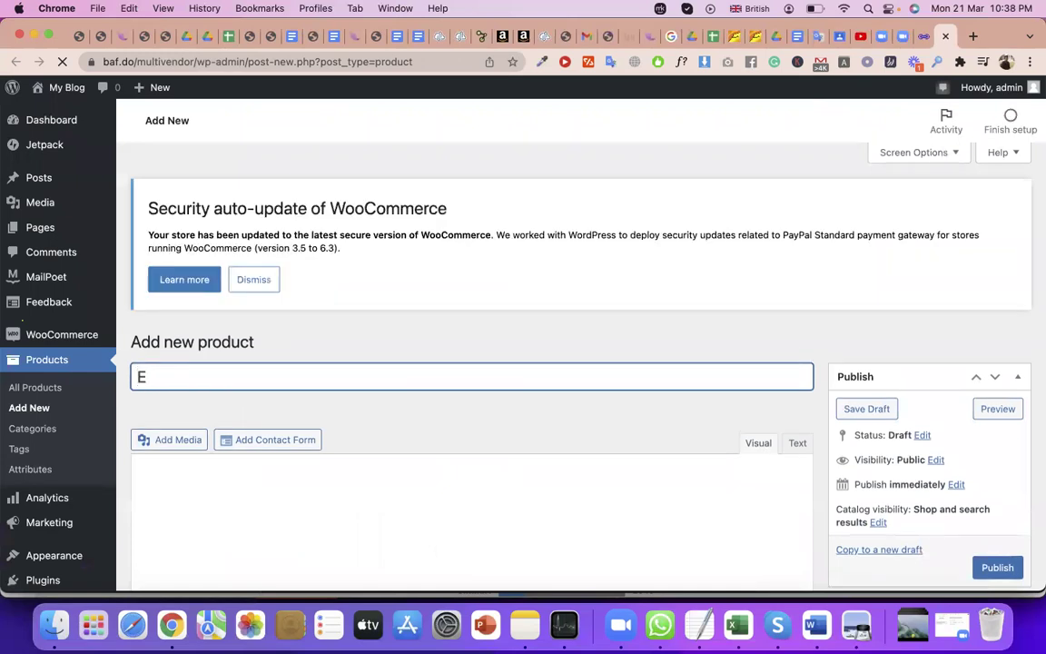
{"action": "type", "text": "book"}
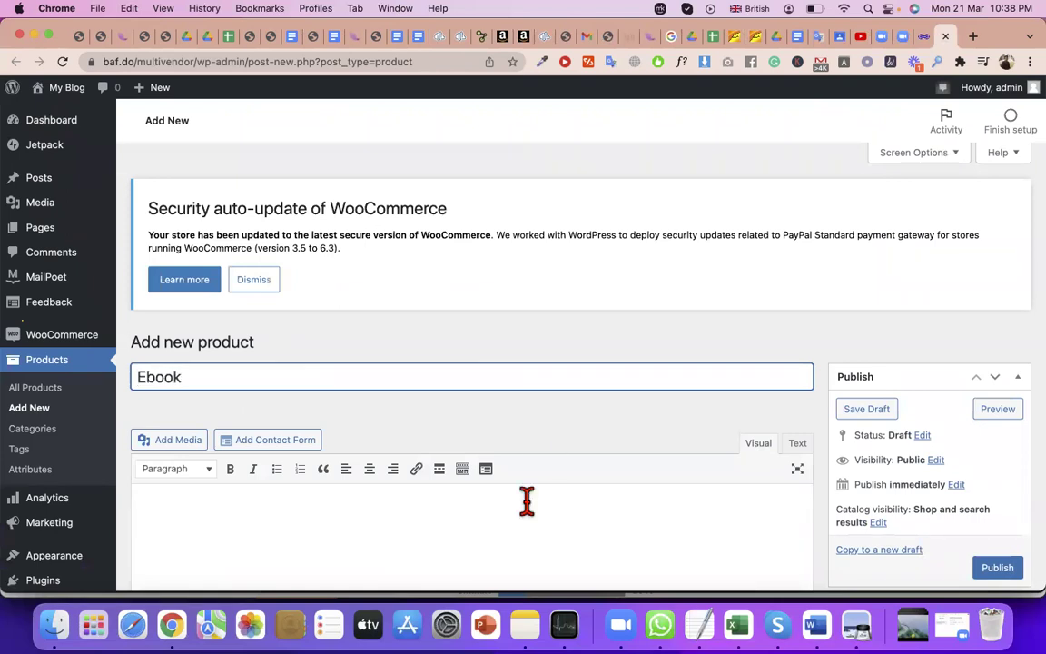
{"action": "scroll", "coordinate": [528, 499], "scroll_direction": "down", "scroll_amount": 3}
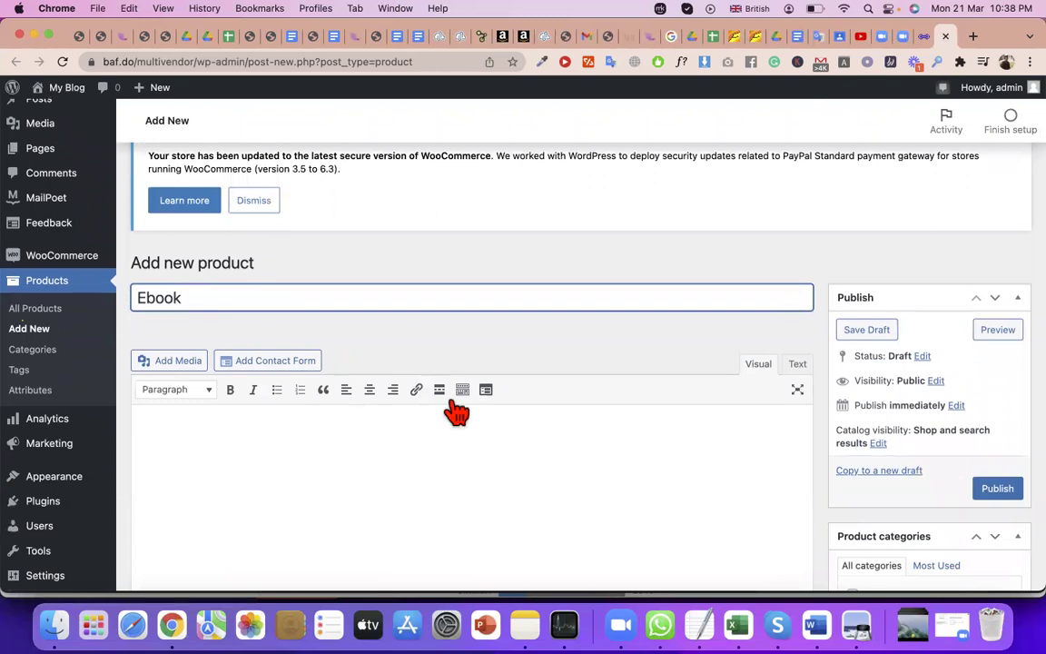
{"action": "scroll", "coordinate": [635, 422], "scroll_direction": "down", "scroll_amount": 3}
{"action": "left_click", "coordinate": [494, 451]}
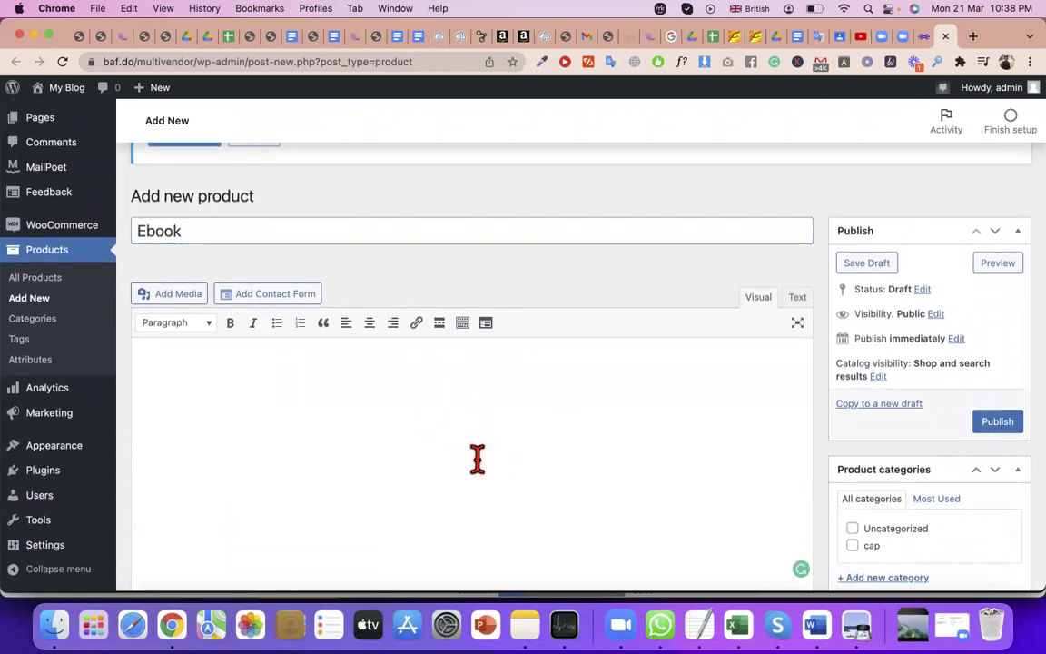
Create a new product category named "ebook" without a parent category for this product.
{"action": "scroll", "coordinate": [789, 462], "scroll_direction": "down", "scroll_amount": 2}
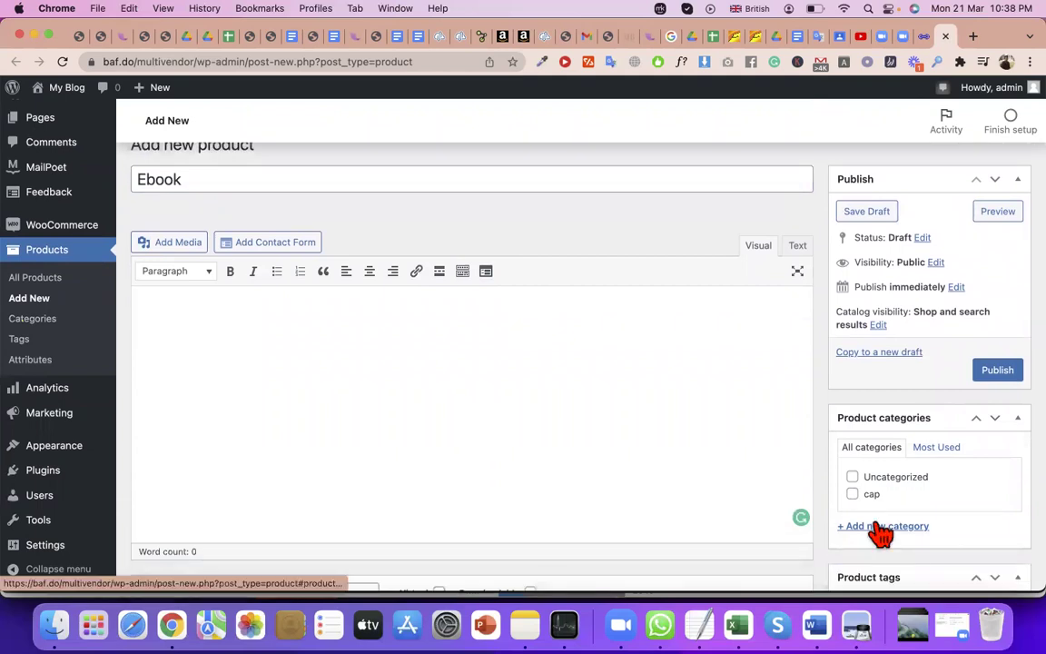
{"action": "left_click", "coordinate": [881, 526]}
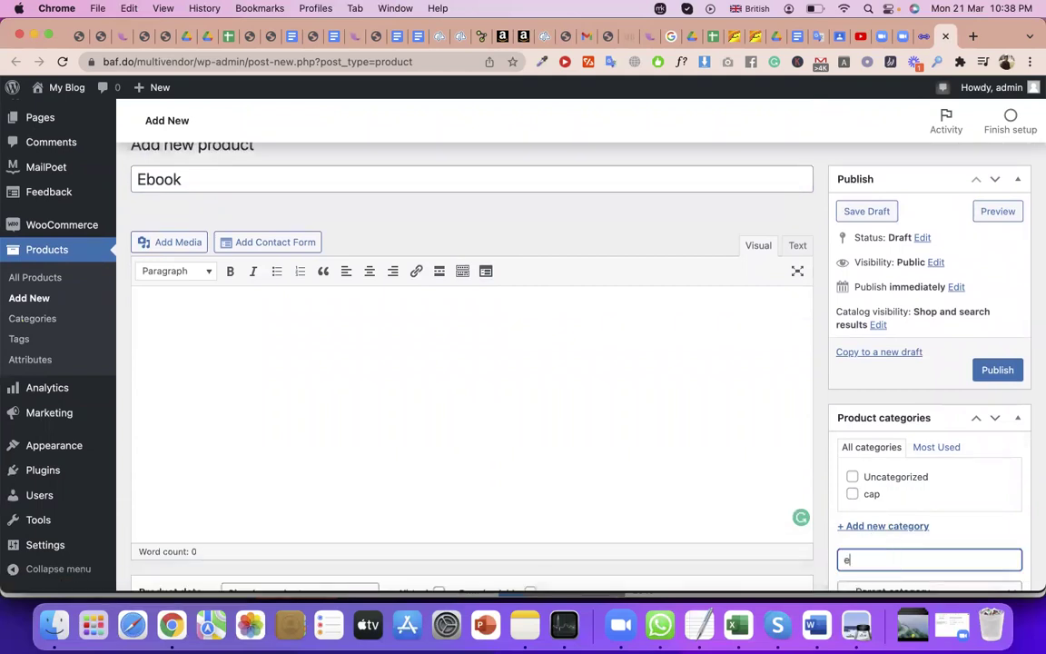
{"action": "scroll", "coordinate": [992, 422], "scroll_direction": "down", "scroll_amount": 5}
{"action": "left_click", "coordinate": [910, 504]}
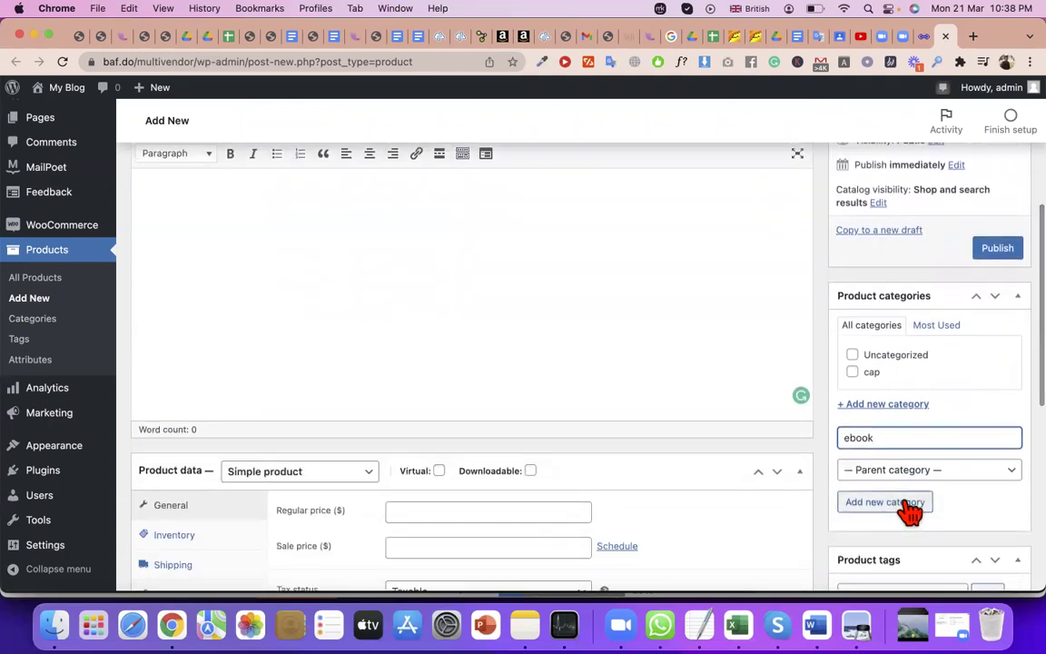
Add the product tag "ebook" to the new product.
{"action": "scroll", "coordinate": [980, 494], "scroll_direction": "down", "scroll_amount": 1}
{"action": "scroll", "coordinate": [980, 495], "scroll_direction": "down", "scroll_amount": 1}
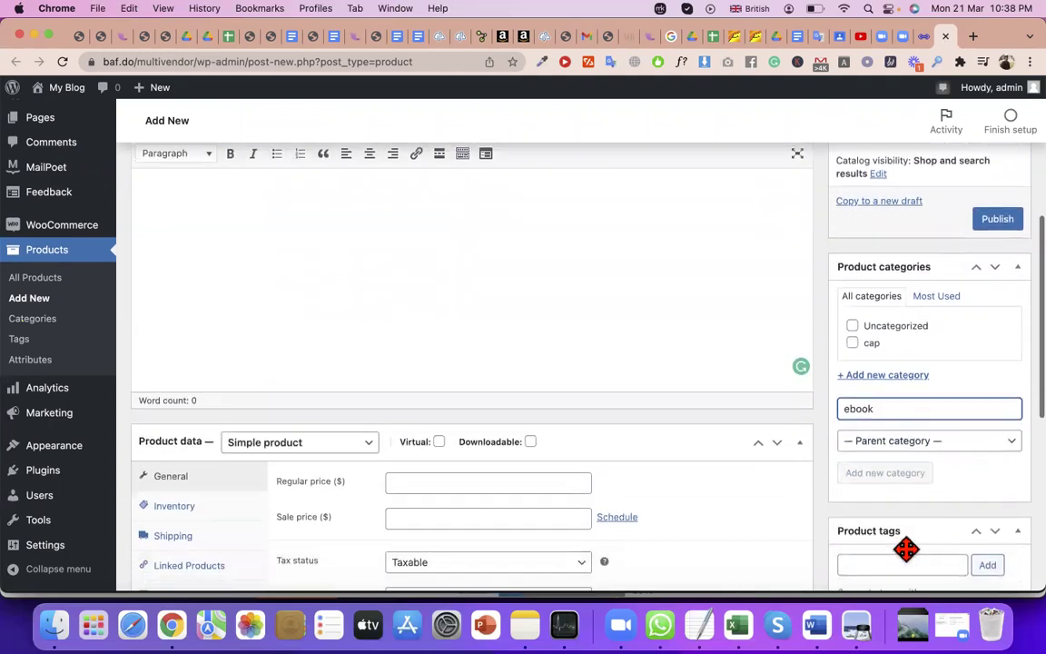
{"action": "scroll", "coordinate": [894, 564], "scroll_direction": "down", "scroll_amount": 2}
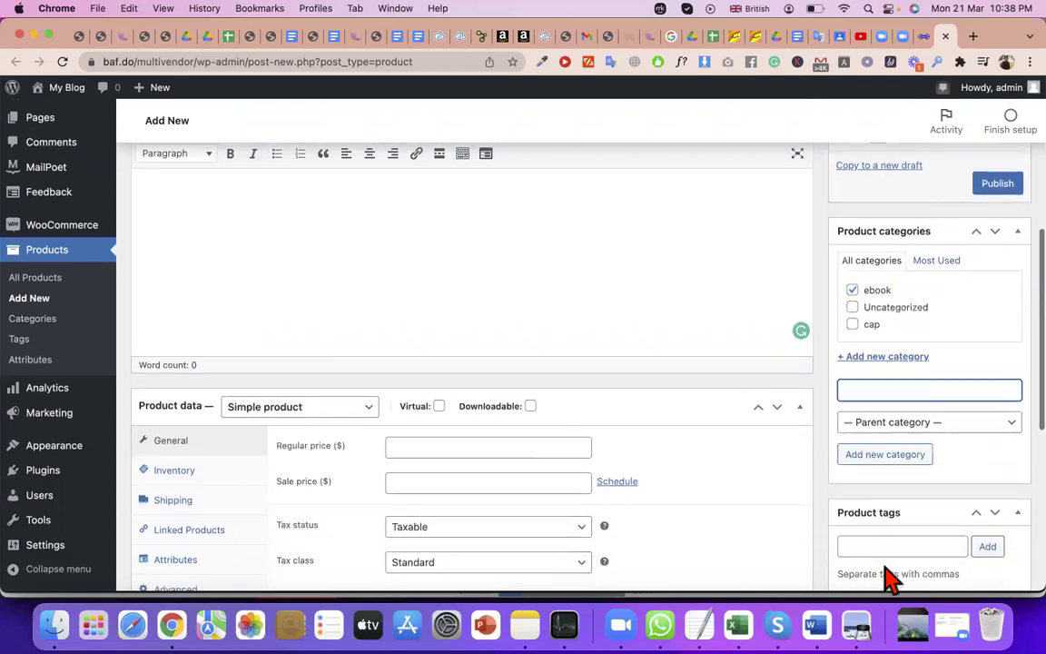
{"action": "left_click", "coordinate": [876, 548]}
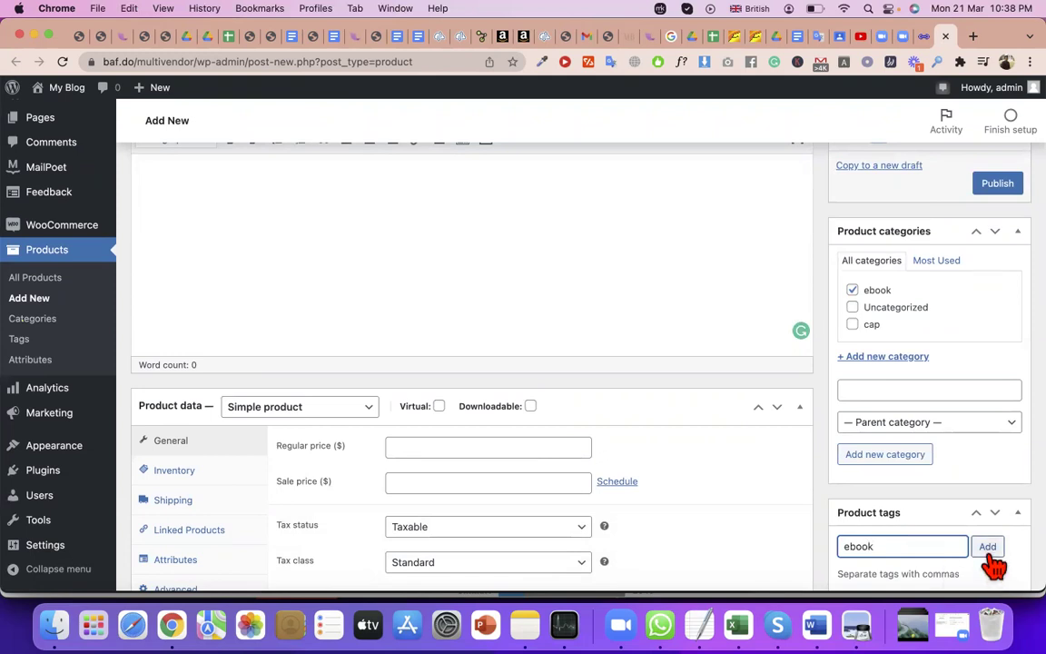
{"action": "scroll", "coordinate": [921, 532], "scroll_direction": "down", "scroll_amount": 4}
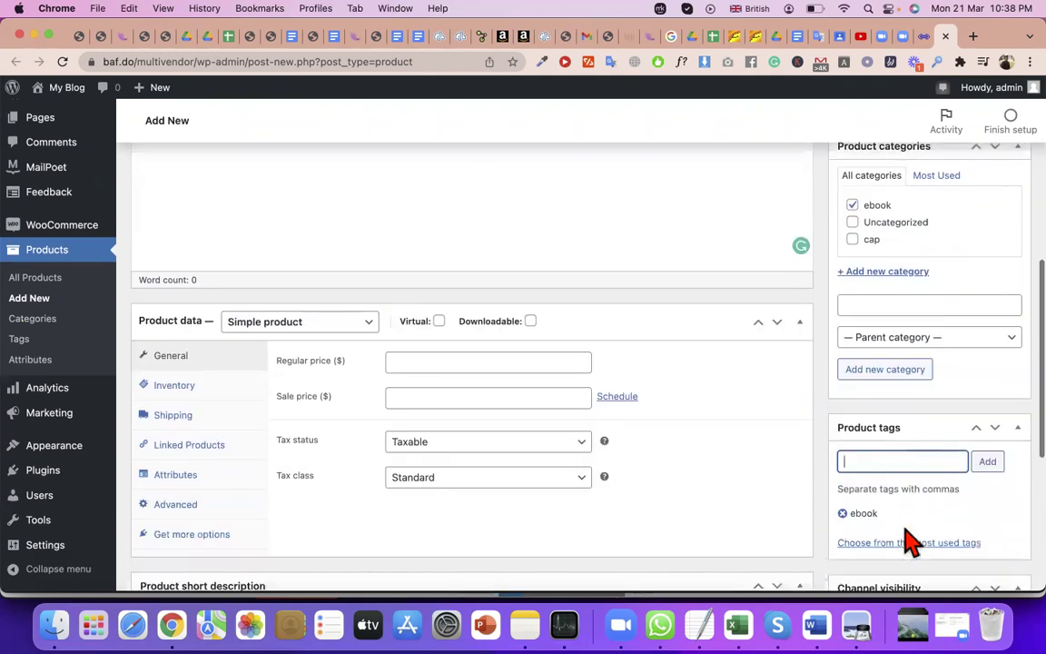
Collapse the Channel visibility box and set the red cap picture from the Media Library as the product image.
{"action": "scroll", "coordinate": [887, 558], "scroll_direction": "down", "scroll_amount": 5}
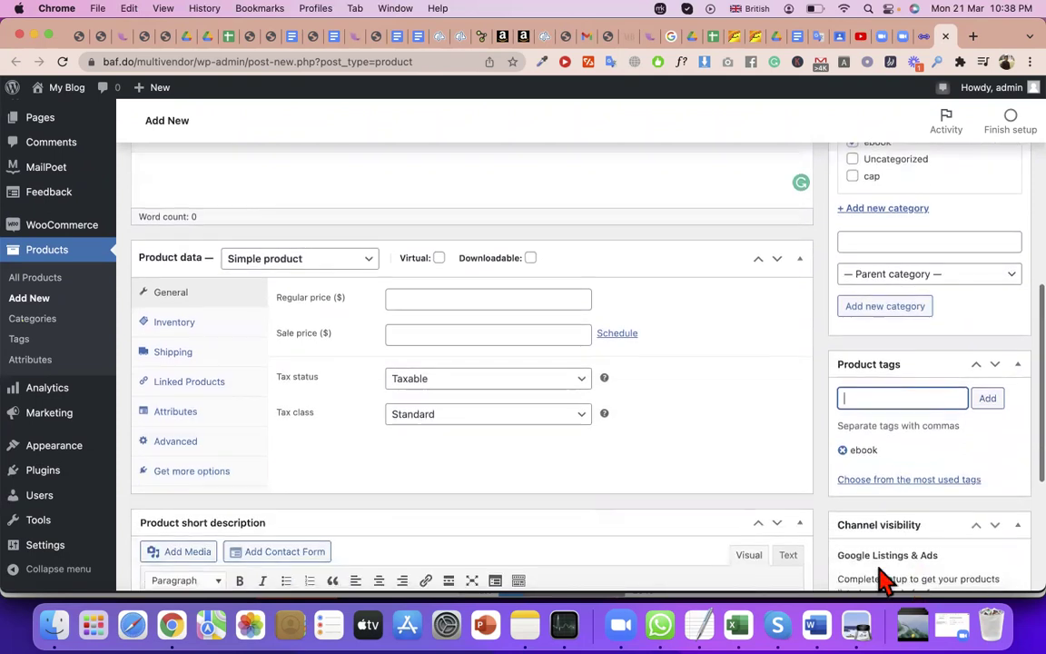
{"action": "scroll", "coordinate": [877, 564], "scroll_direction": "down", "scroll_amount": 8}
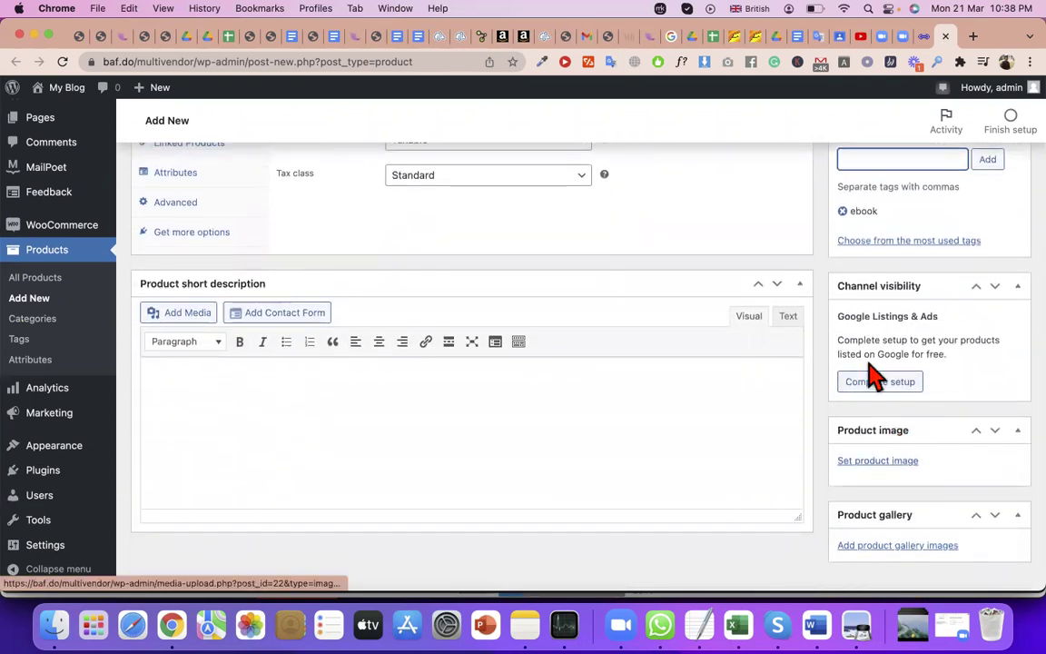
{"action": "left_click", "coordinate": [1017, 288]}
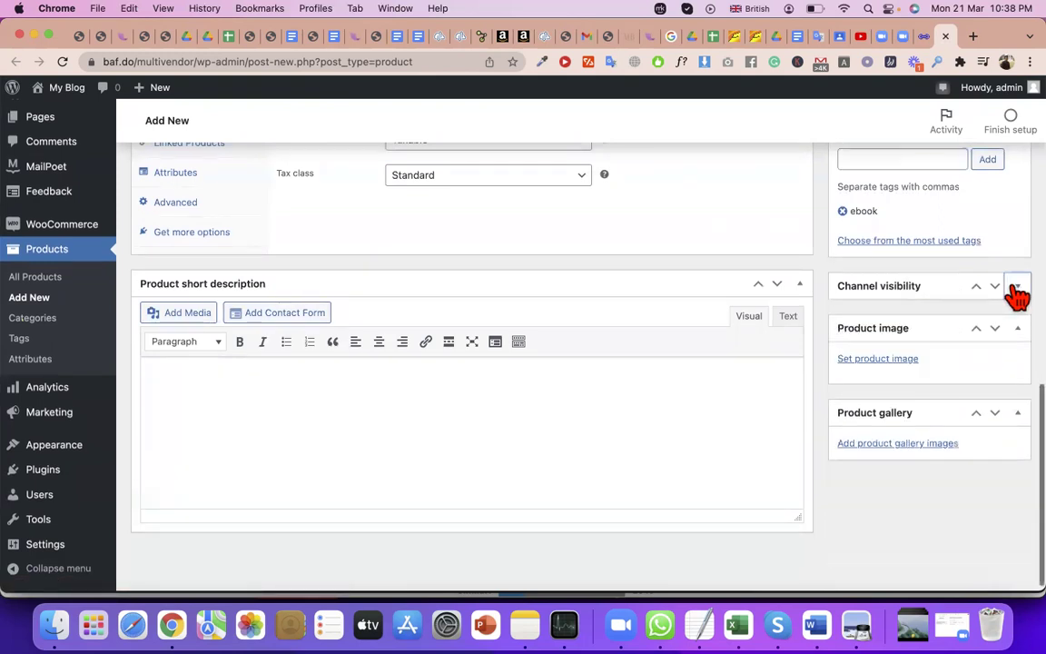
{"action": "left_click", "coordinate": [877, 360]}
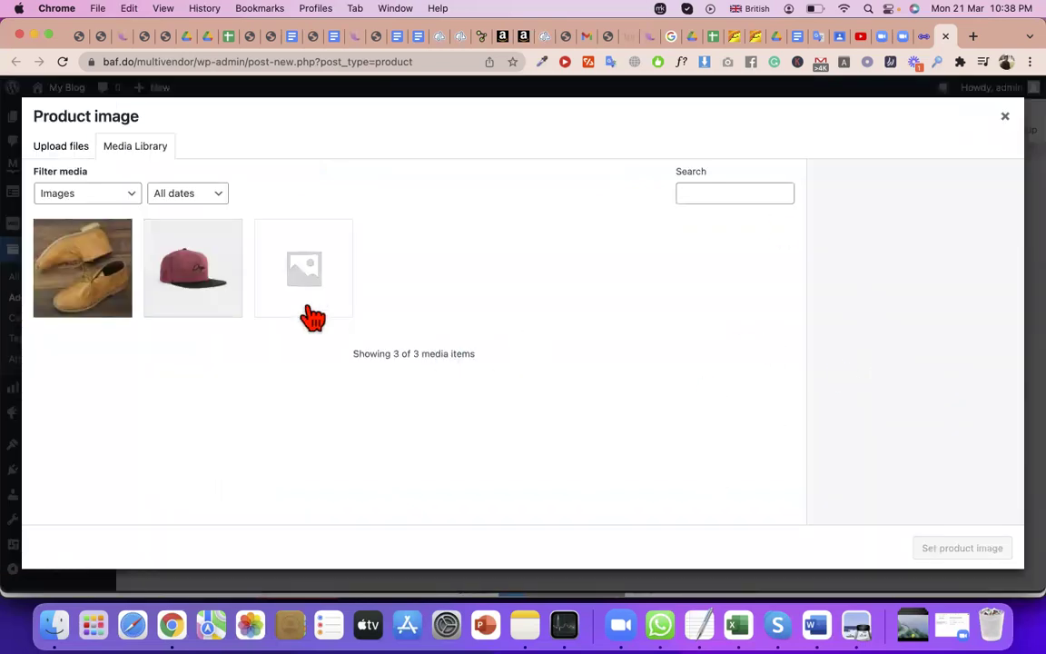
{"action": "left_click", "coordinate": [218, 303]}
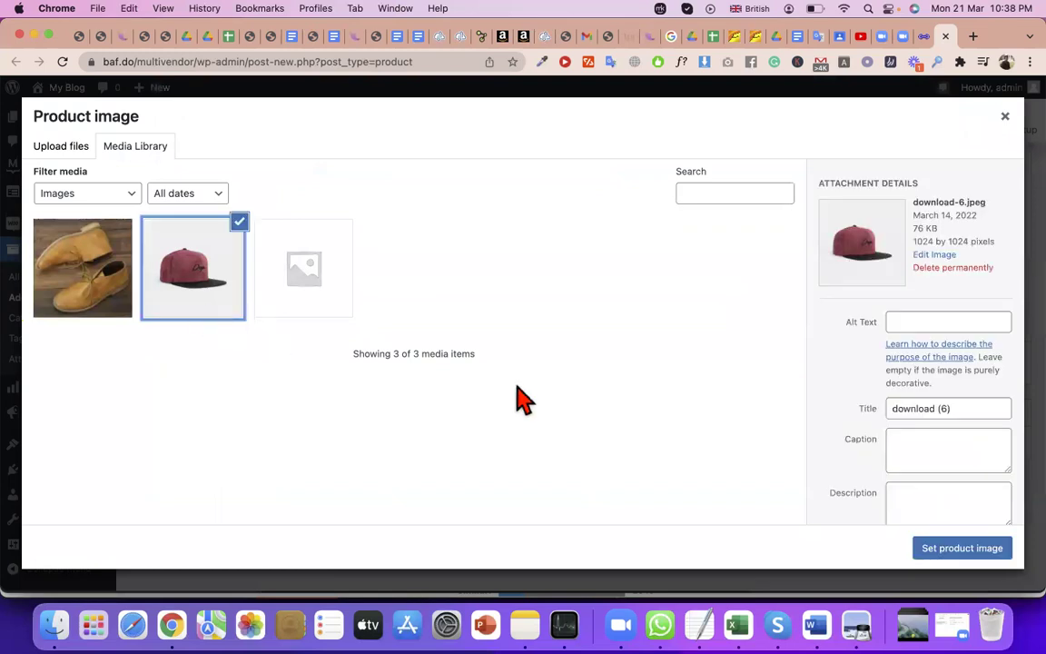
{"action": "left_click", "coordinate": [981, 549]}
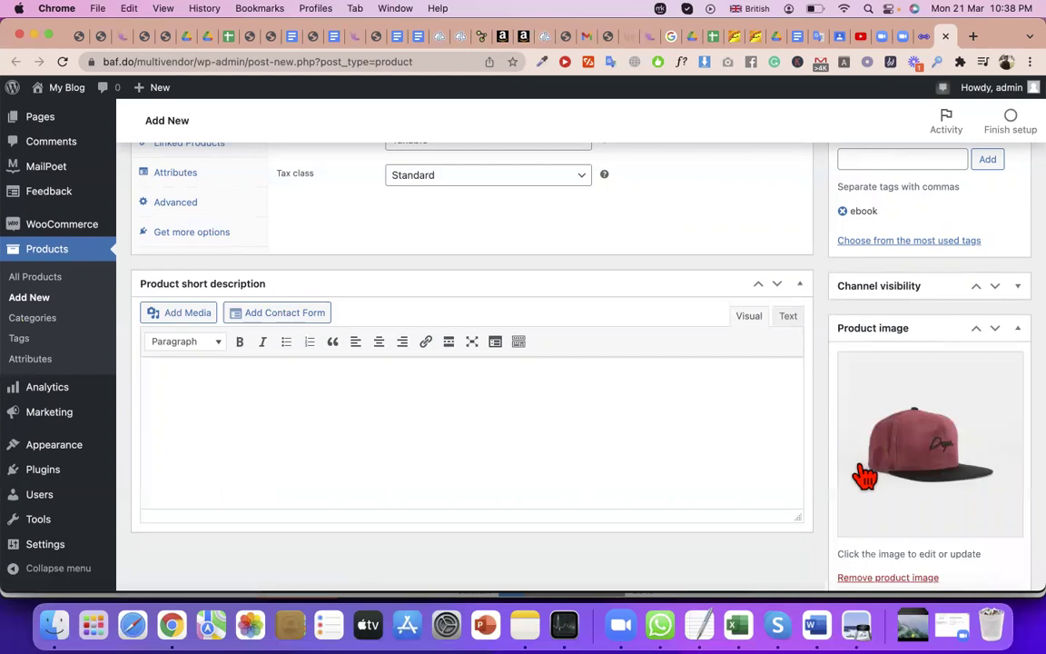
View the media available for the product gallery and close the image picker without adding any images.
{"action": "scroll", "coordinate": [864, 479], "scroll_direction": "down", "scroll_amount": 1}
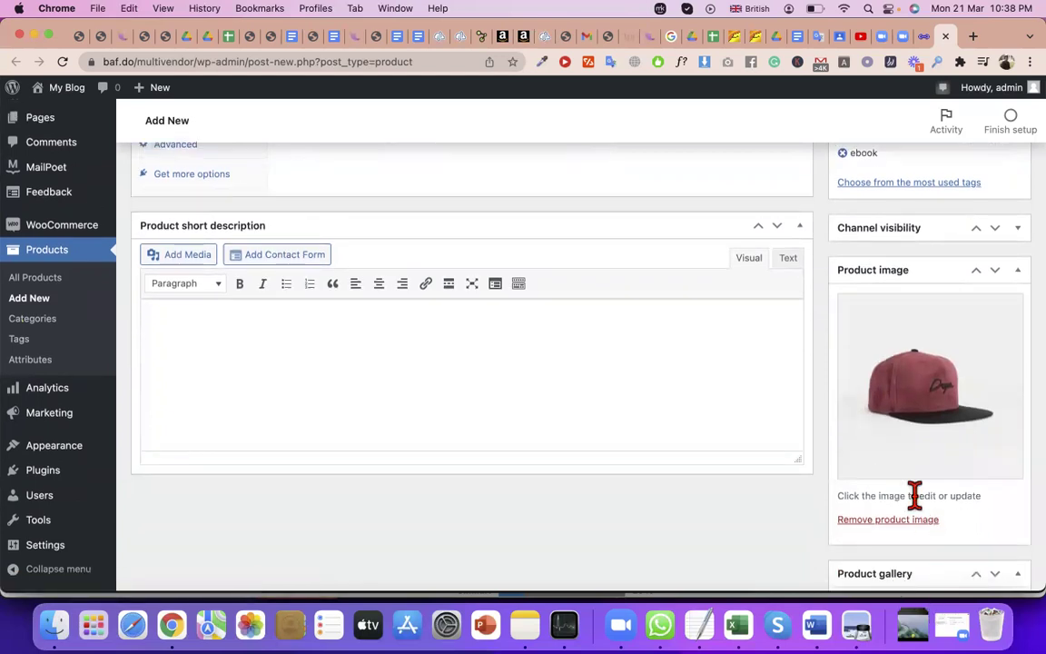
{"action": "scroll", "coordinate": [921, 513], "scroll_direction": "down", "scroll_amount": 2}
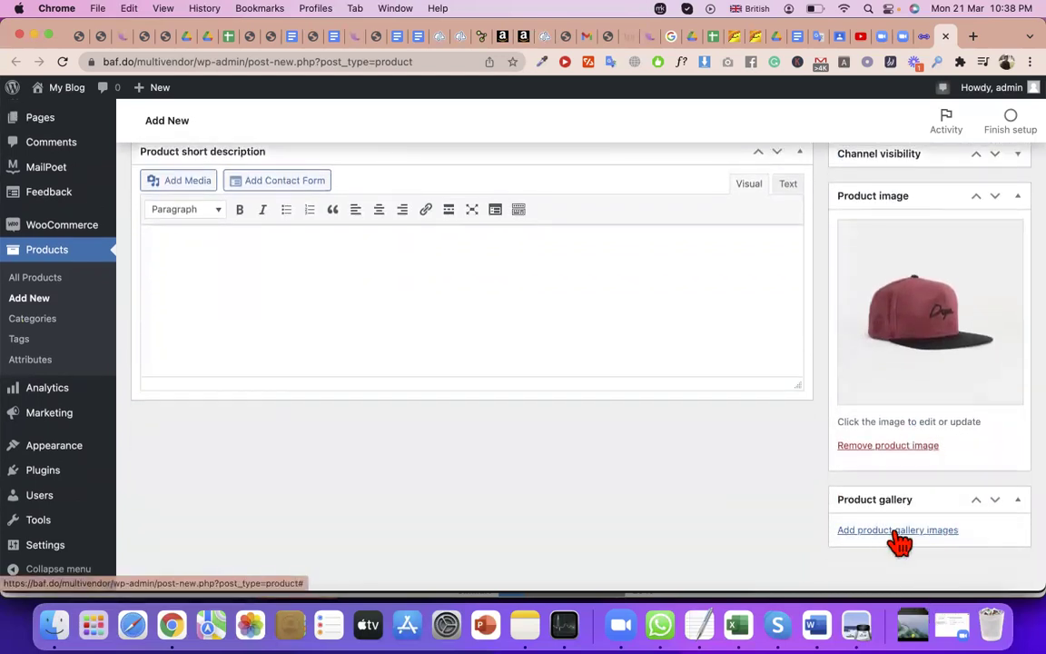
{"action": "left_click", "coordinate": [897, 534]}
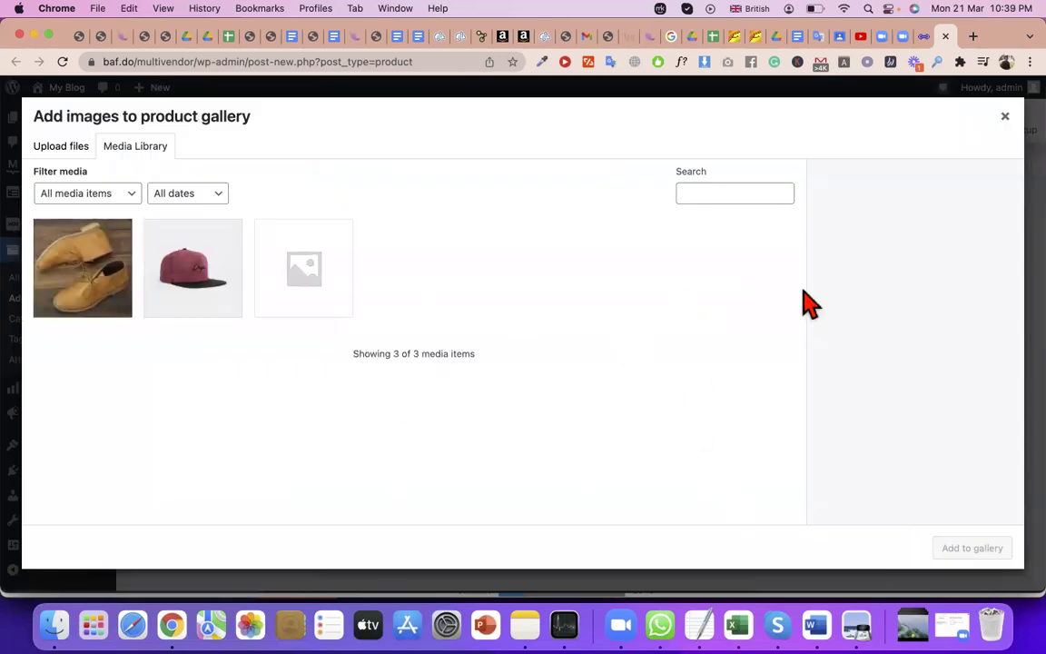
{"action": "left_click", "coordinate": [1003, 118]}
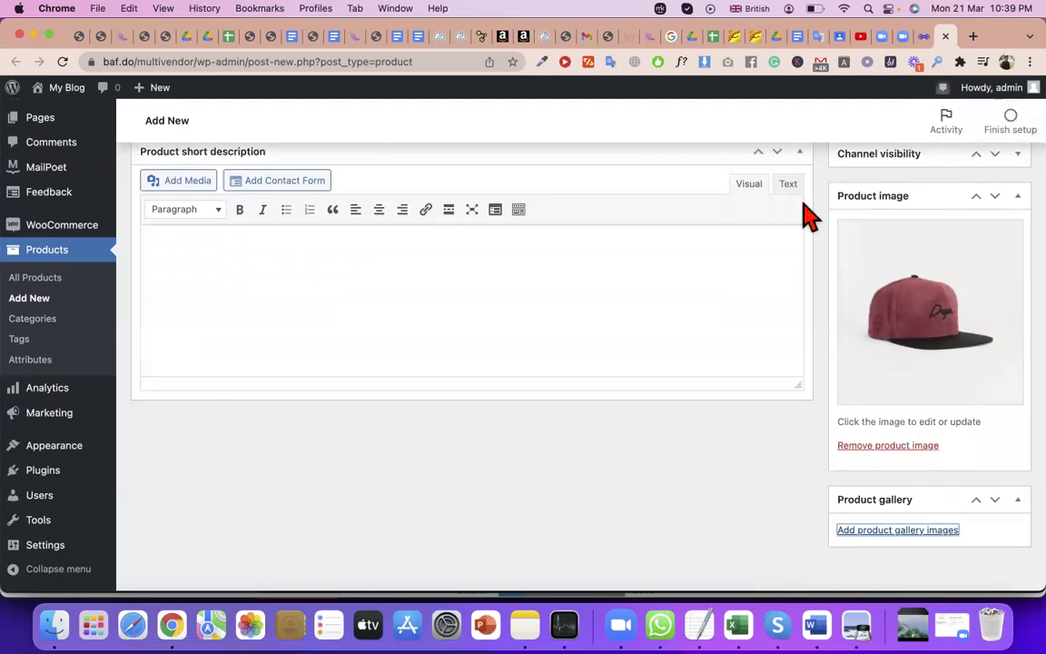
Examine the product short description editor and the Tax status and Tax class choices in the general product data.
{"action": "scroll", "coordinate": [731, 491], "scroll_direction": "up", "scroll_amount": 3}
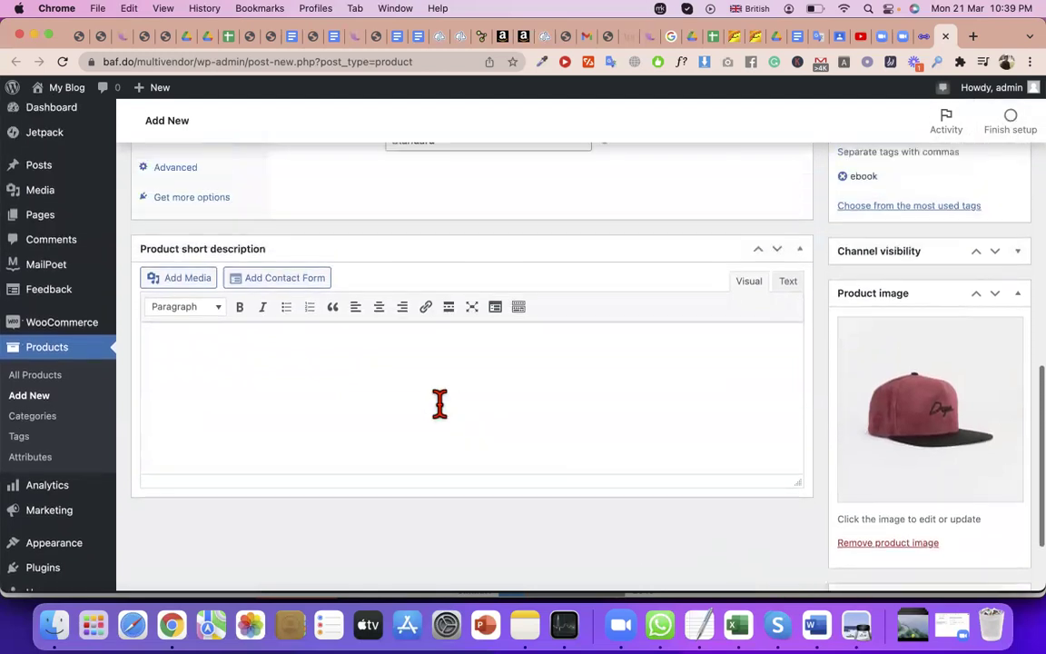
{"action": "left_click", "coordinate": [440, 404]}
{"action": "scroll", "coordinate": [435, 400], "scroll_direction": "up", "scroll_amount": 2}
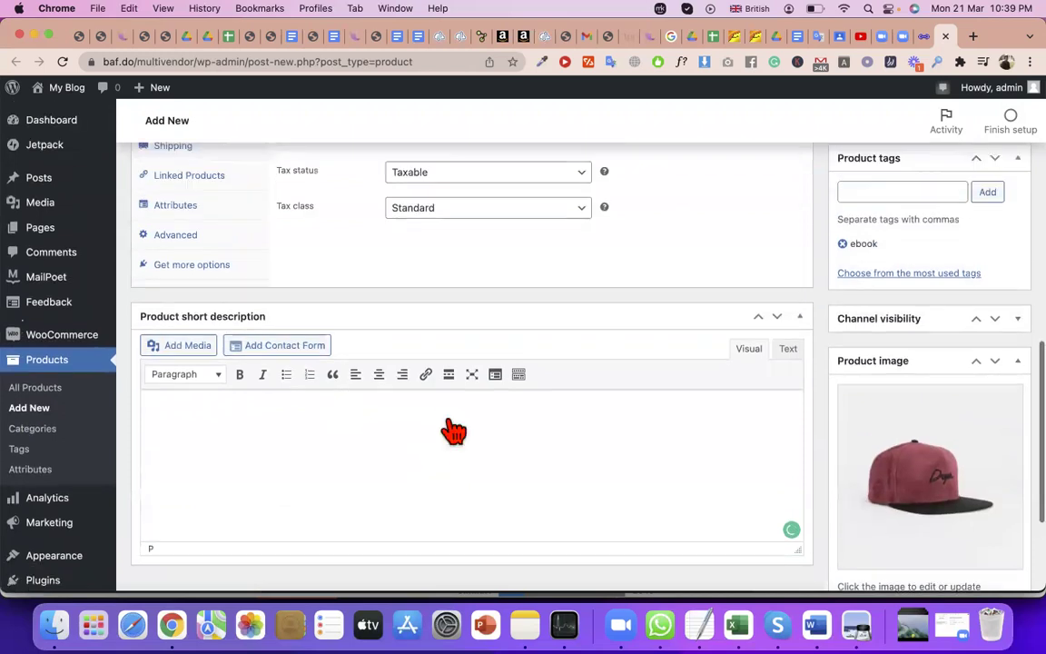
{"action": "scroll", "coordinate": [363, 426], "scroll_direction": "up", "scroll_amount": 6}
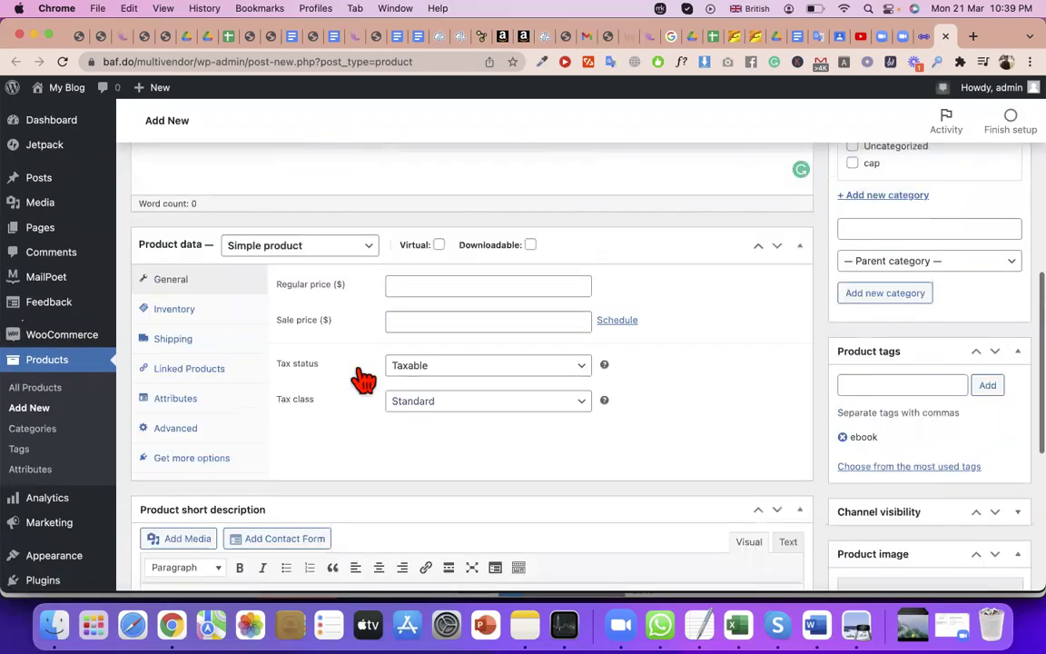
{"action": "scroll", "coordinate": [406, 400], "scroll_direction": "up", "scroll_amount": 1}
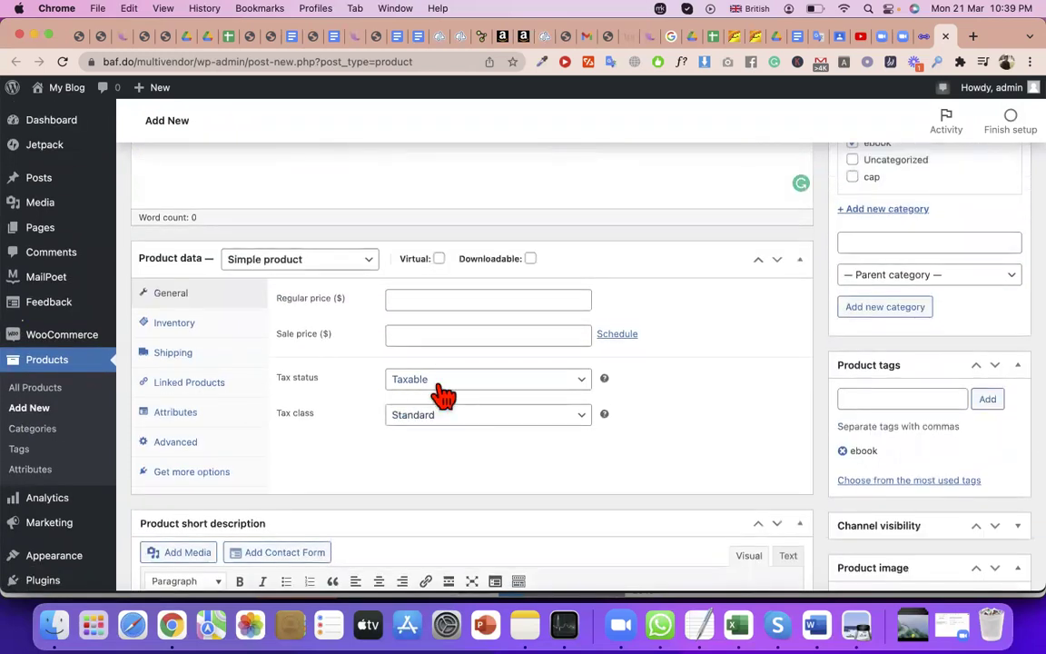
{"action": "left_click", "coordinate": [443, 391]}
{"action": "left_click", "coordinate": [433, 434]}
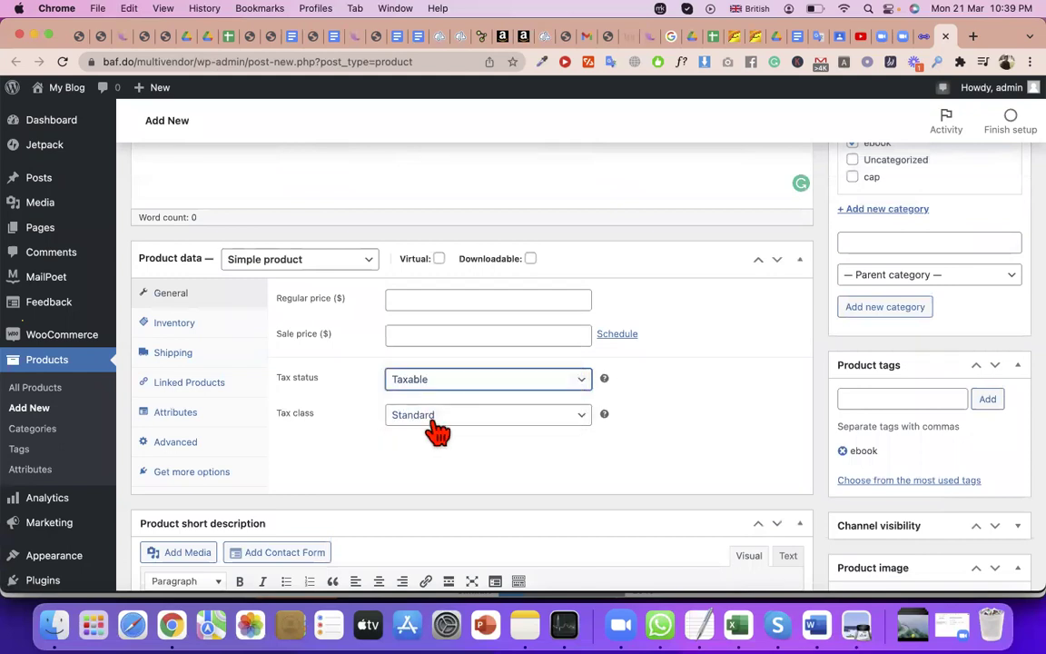
{"action": "left_click", "coordinate": [438, 427]}
{"action": "left_click", "coordinate": [334, 444]}
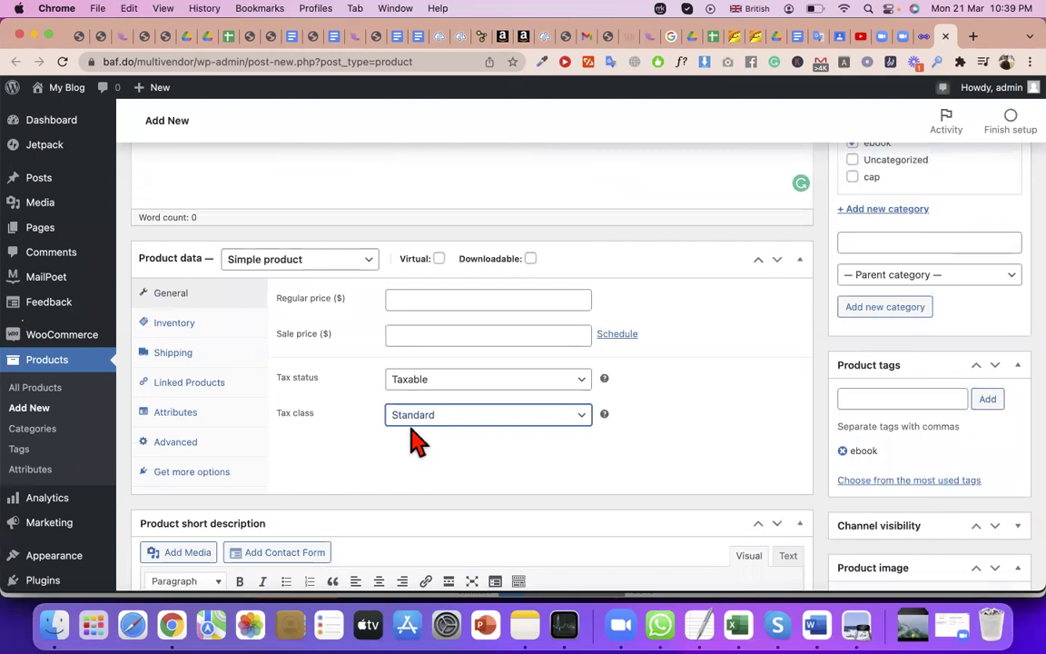
{"action": "double_click", "coordinate": [300, 415]}
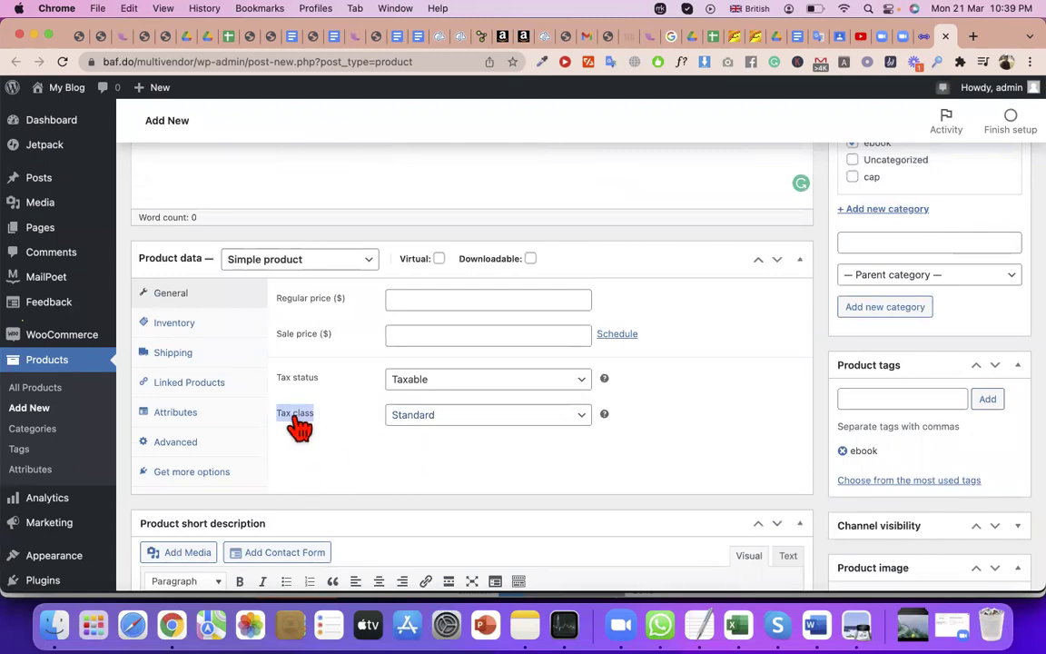
Review the Shipping, Linked Products and Inventory fields of the product data, then return to the General pricing fields.
{"action": "left_click", "coordinate": [173, 354]}
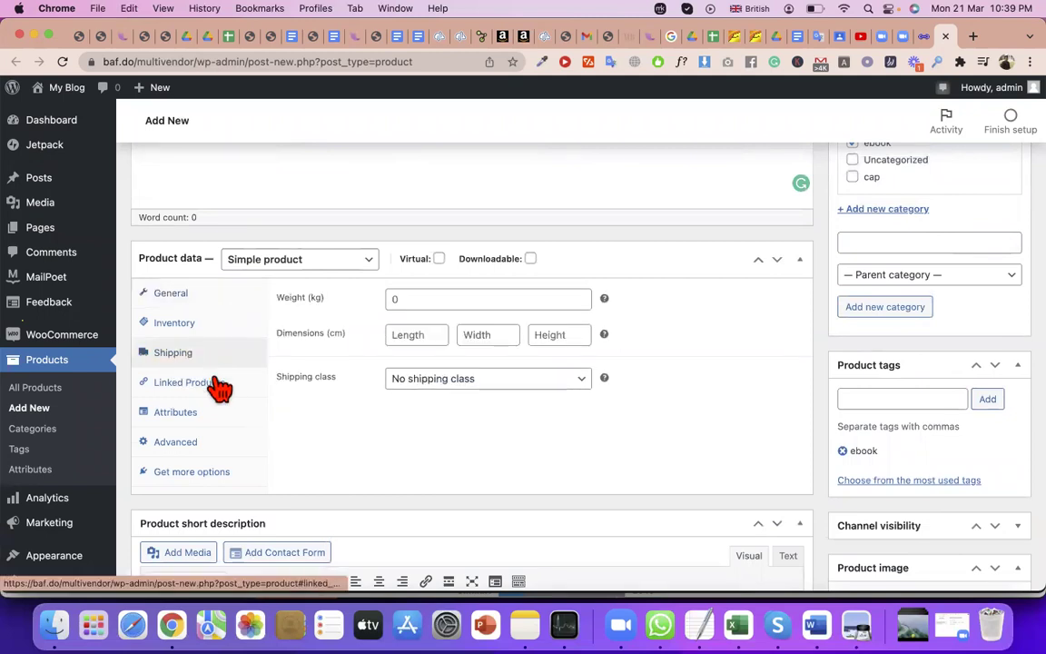
{"action": "left_click", "coordinate": [216, 379]}
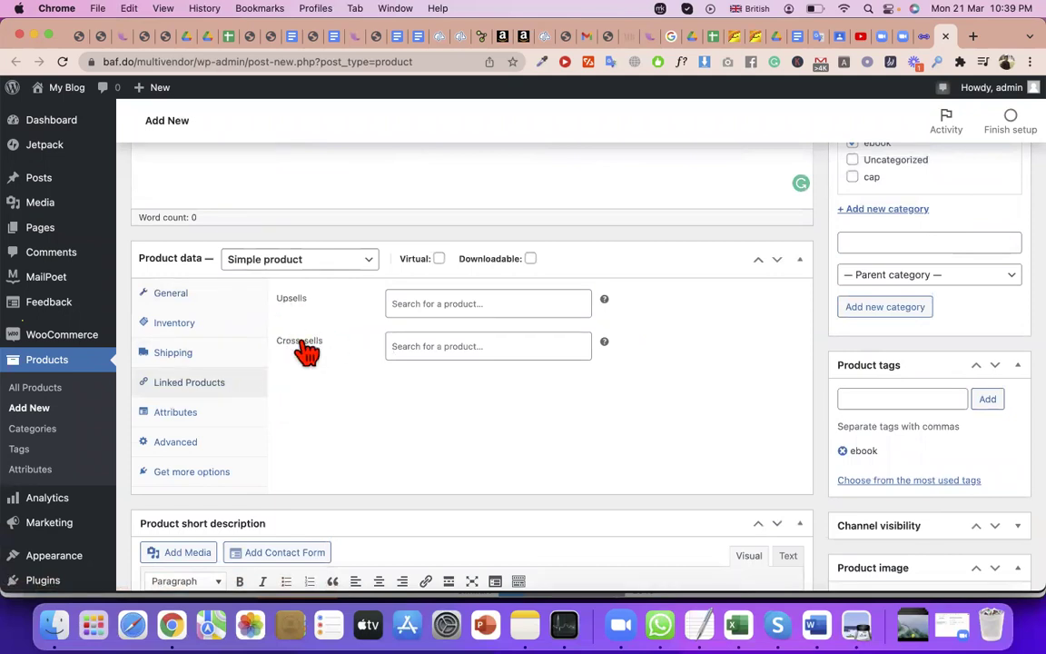
{"action": "left_click", "coordinate": [174, 324]}
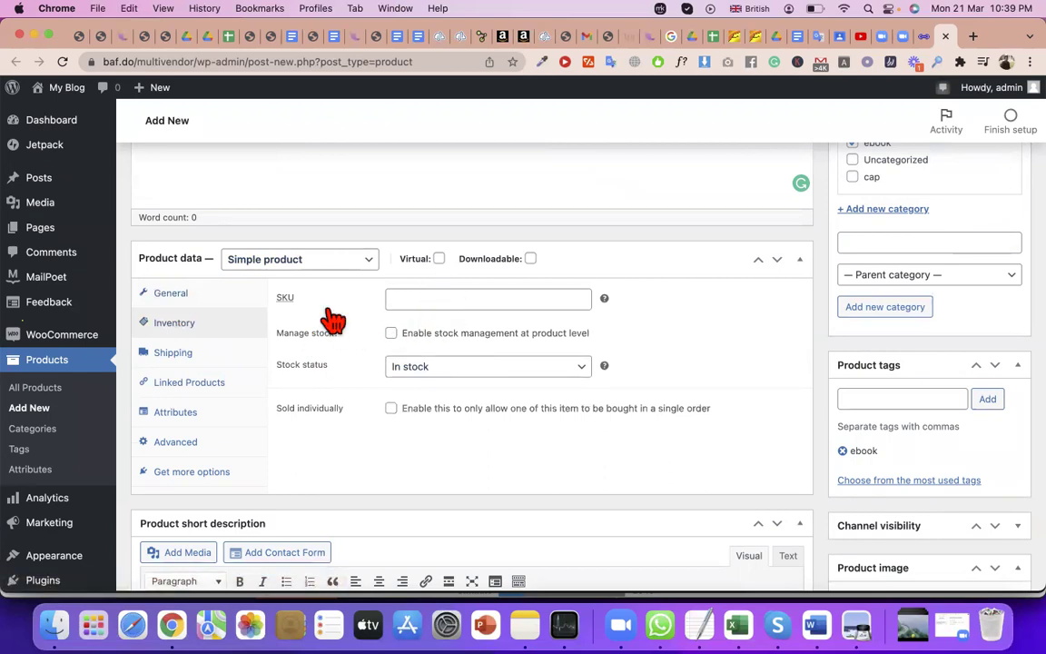
{"action": "left_click", "coordinate": [197, 297]}
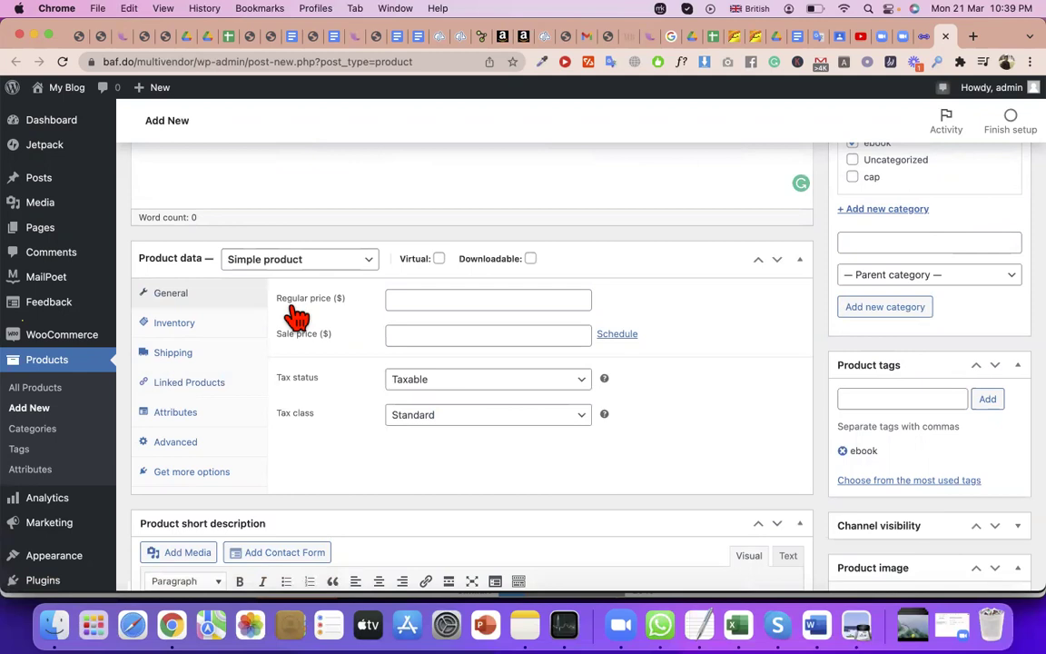
Mark the simple product as downloadable and set its regular price to 100 and its sale price to 80.
{"action": "left_click", "coordinate": [530, 259]}
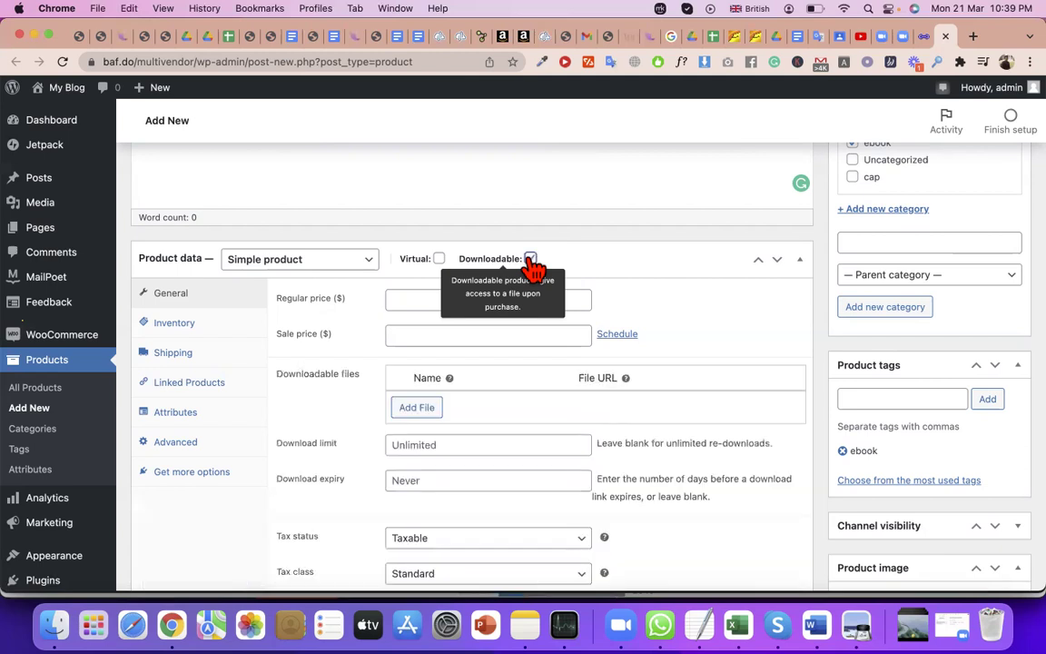
{"action": "left_click", "coordinate": [402, 300]}
{"action": "type", "text": "100"}
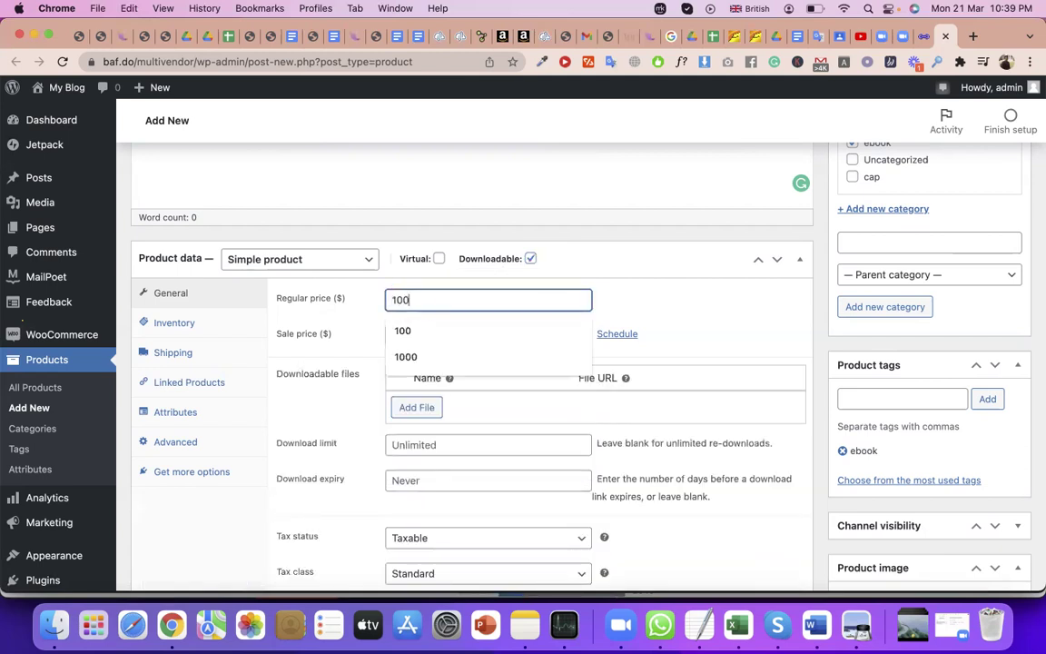
{"action": "left_click", "coordinate": [717, 274]}
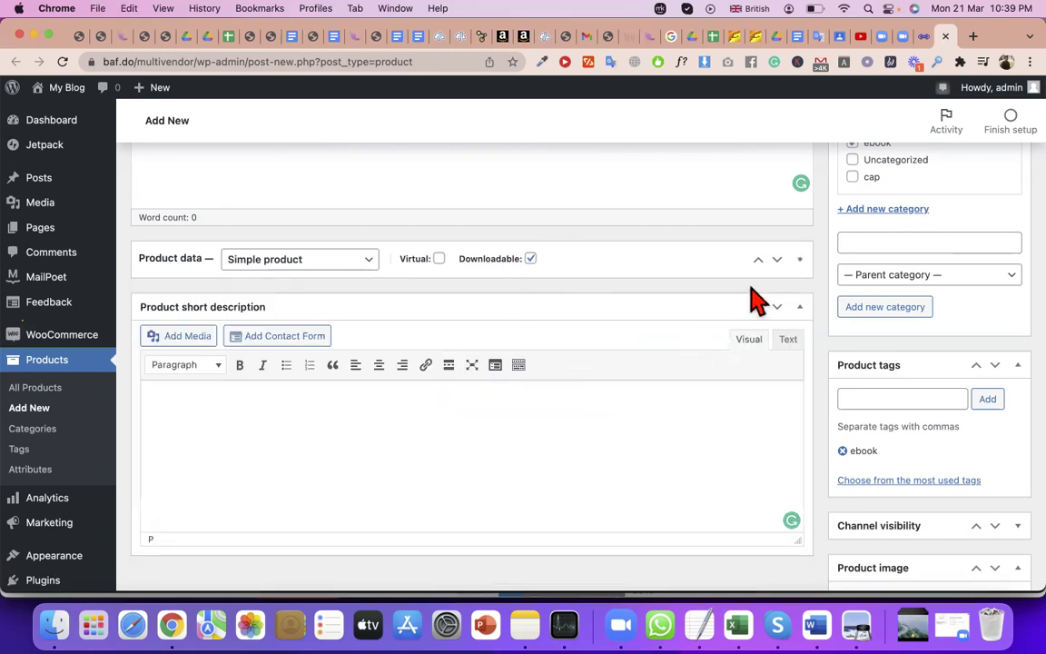
{"action": "left_click", "coordinate": [799, 263]}
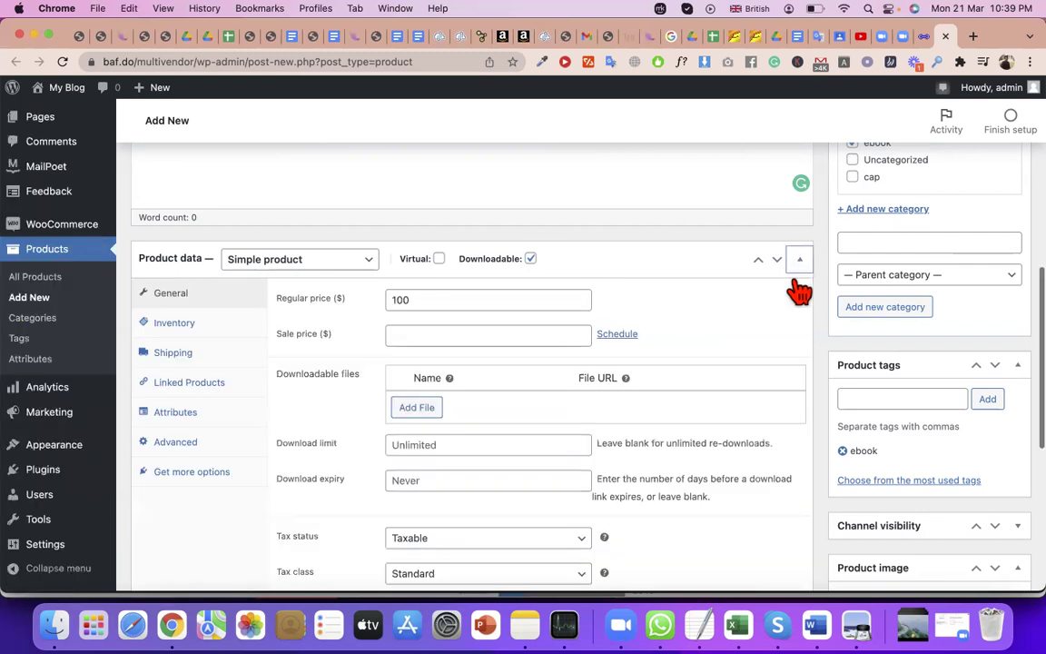
{"action": "left_click", "coordinate": [418, 338]}
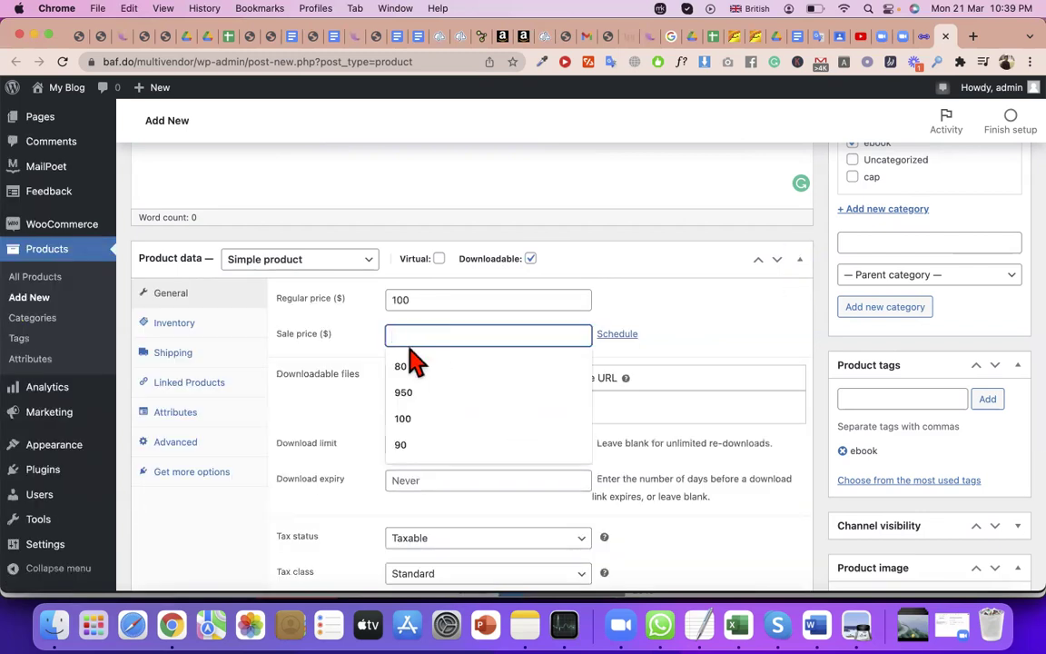
{"action": "left_click", "coordinate": [433, 368]}
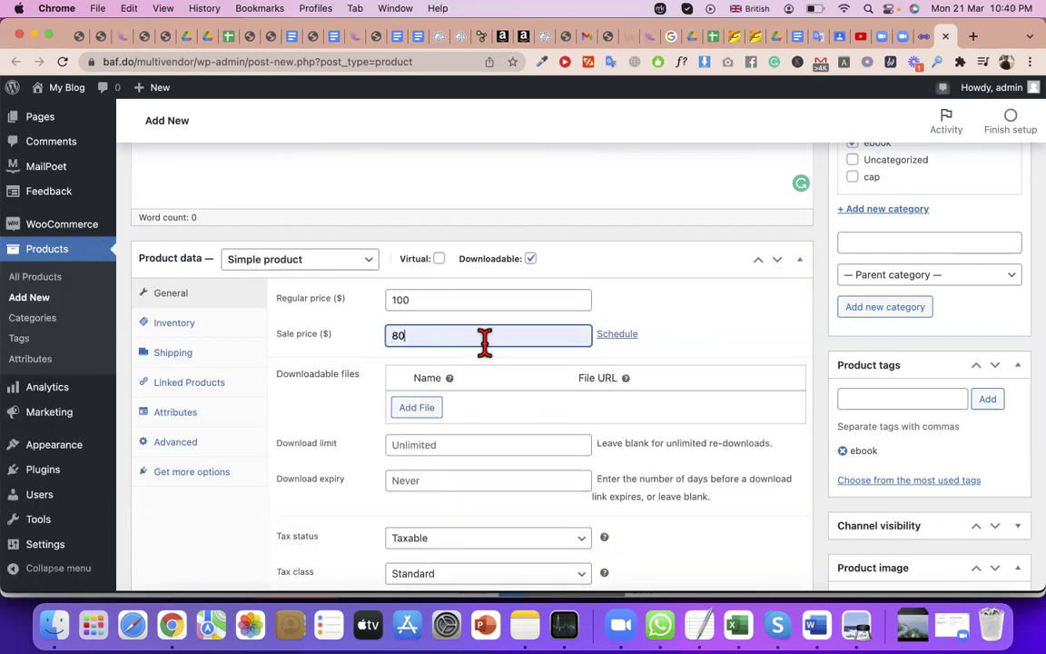
Add a downloadable file entry, upload Brand names (1).pdf from the Downloads folder and insert its file URL.
{"action": "scroll", "coordinate": [427, 418], "scroll_direction": "down", "scroll_amount": 1}
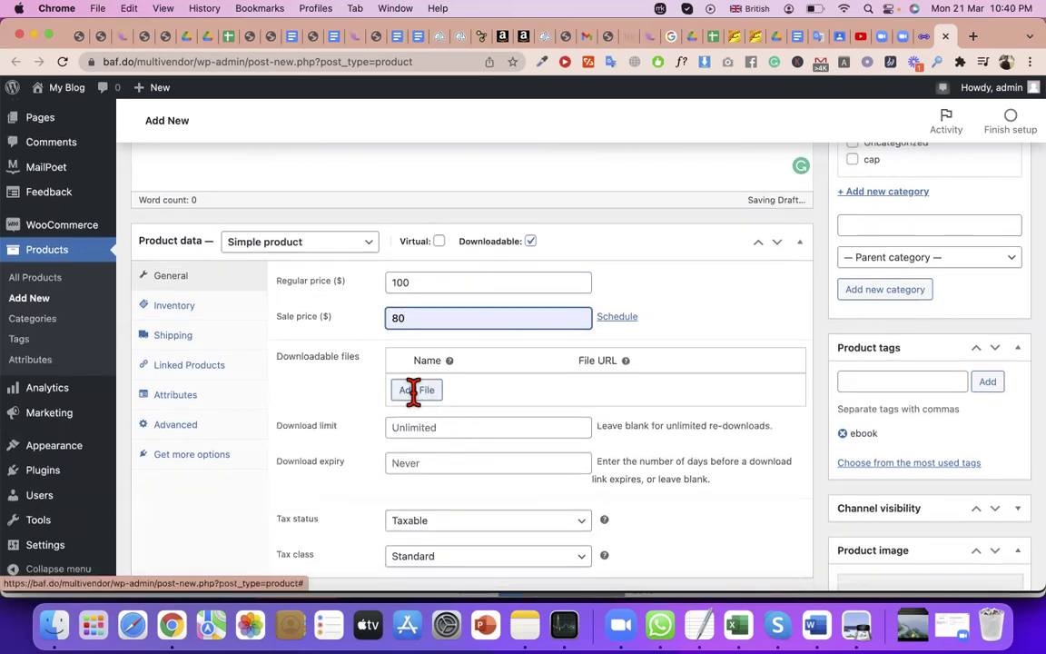
{"action": "left_click", "coordinate": [416, 389]}
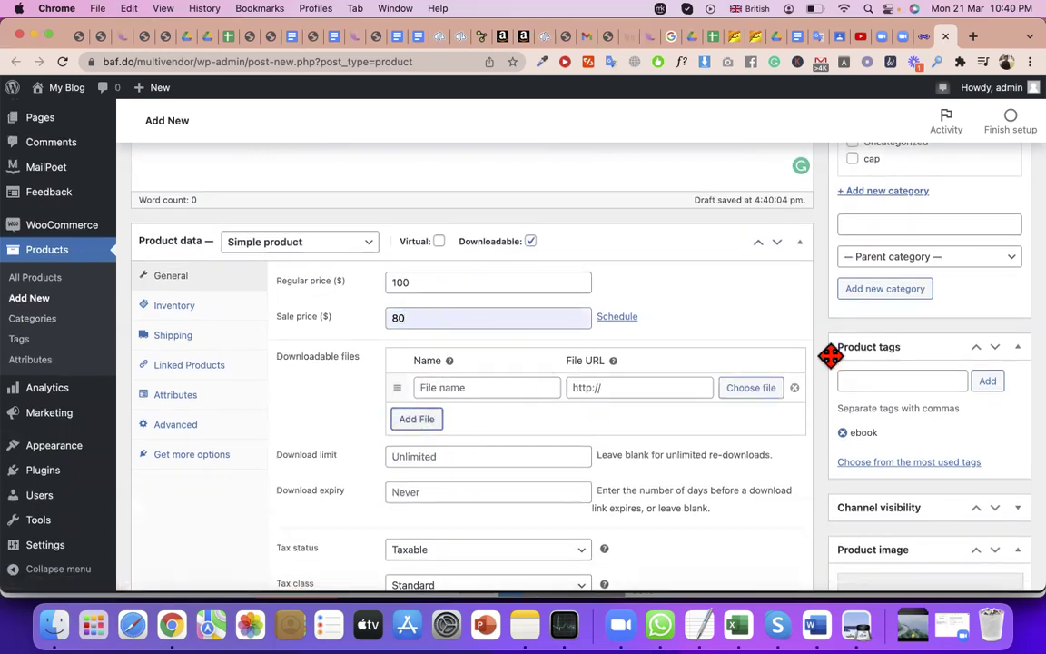
{"action": "left_click", "coordinate": [756, 391]}
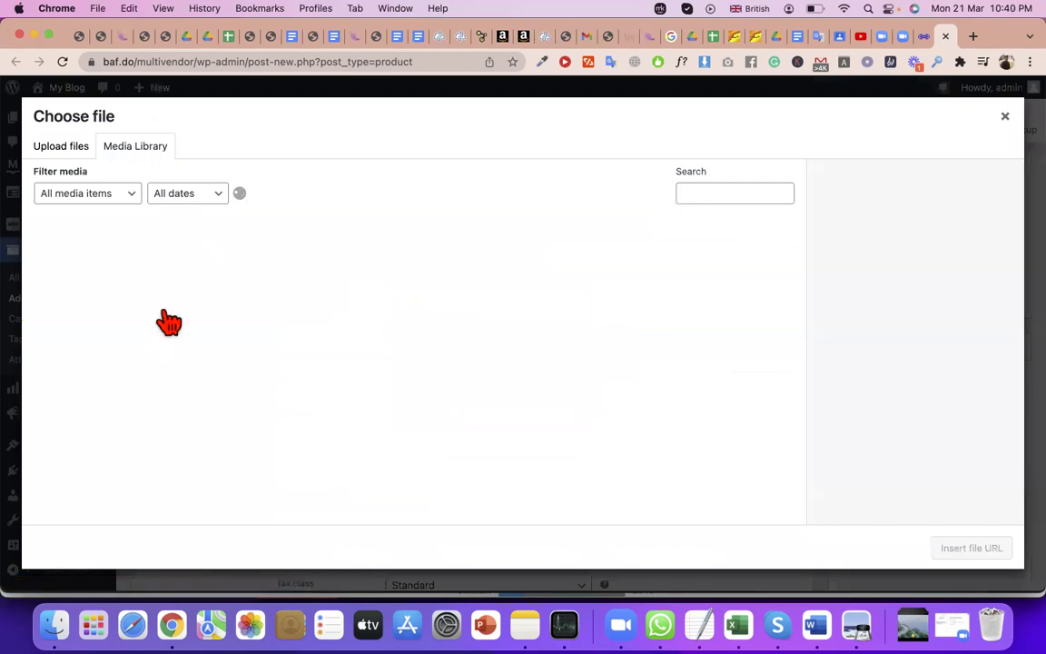
{"action": "left_click", "coordinate": [61, 147]}
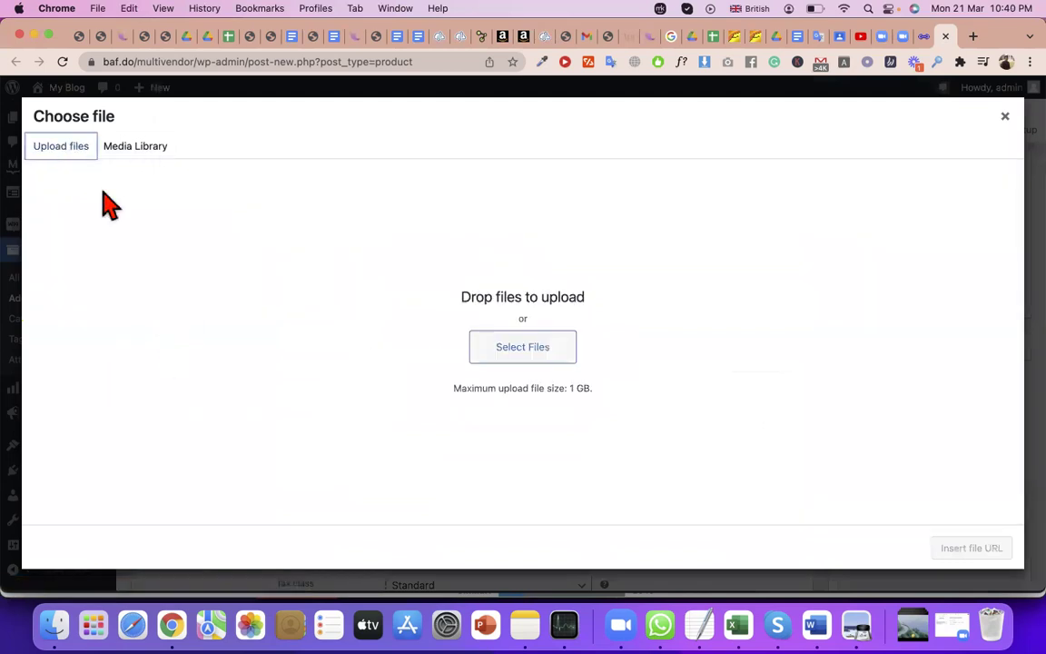
{"action": "left_click", "coordinate": [518, 356]}
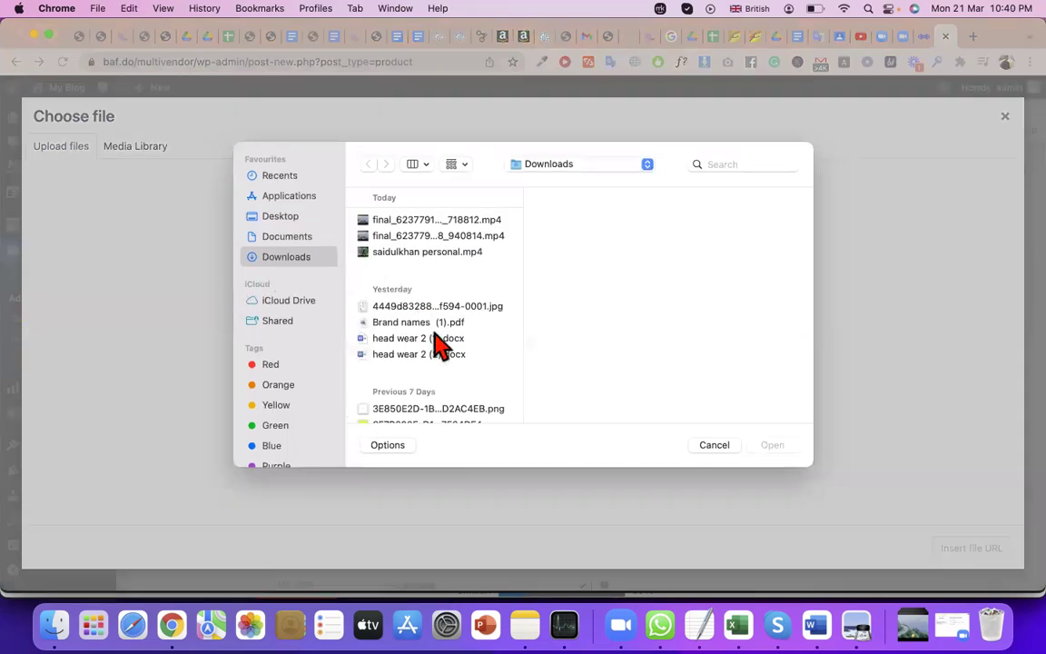
{"action": "left_click", "coordinate": [430, 356]}
{"action": "left_click", "coordinate": [416, 322]}
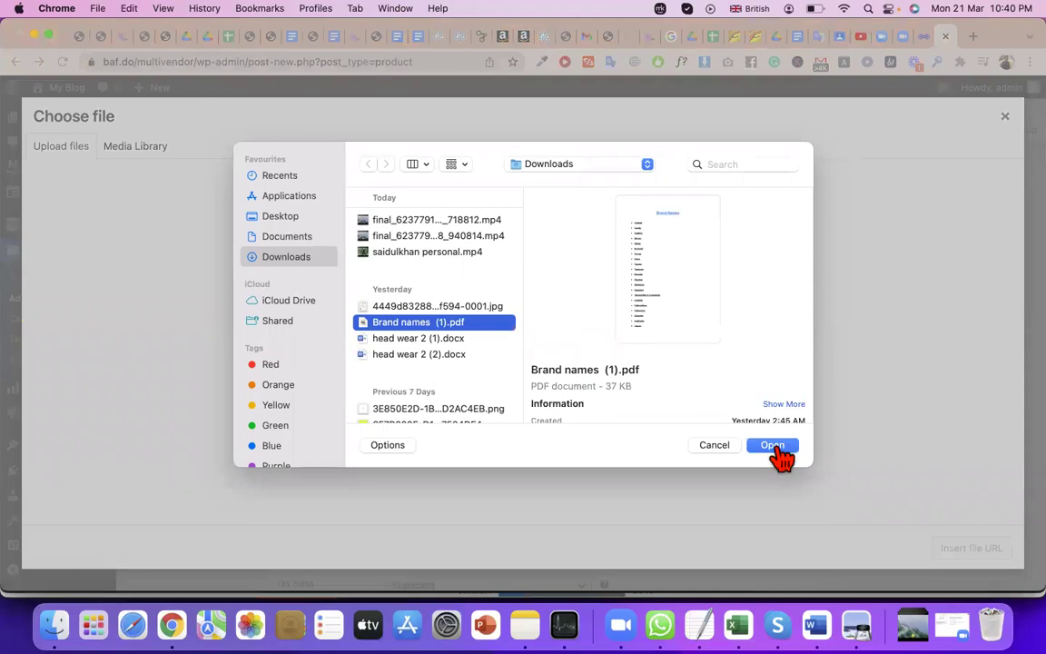
{"action": "left_click", "coordinate": [773, 447]}
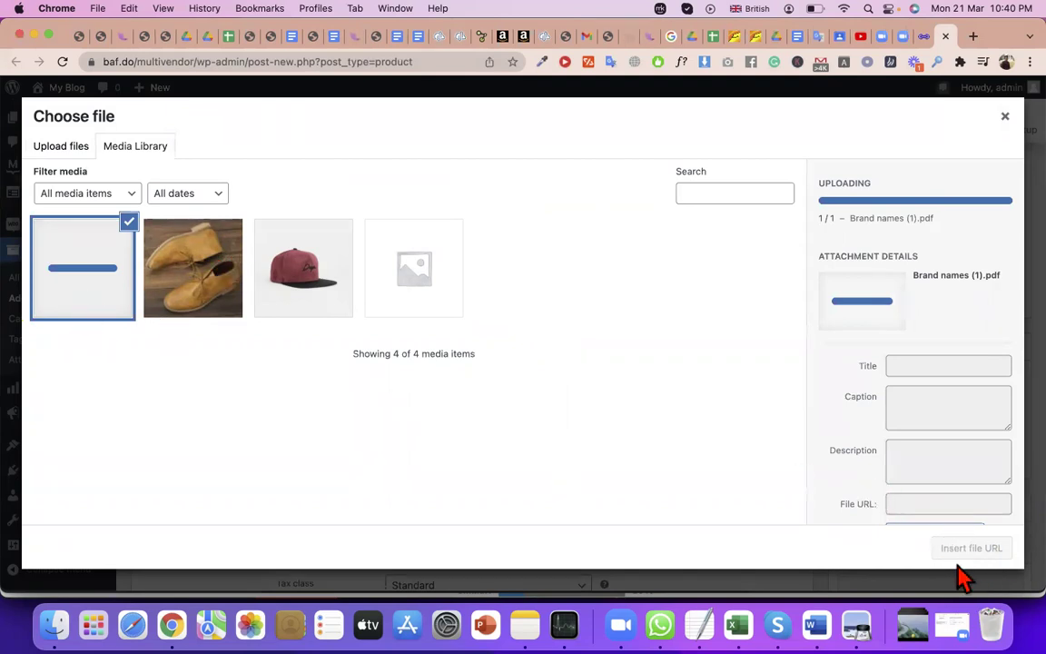
{"action": "left_click", "coordinate": [104, 274]}
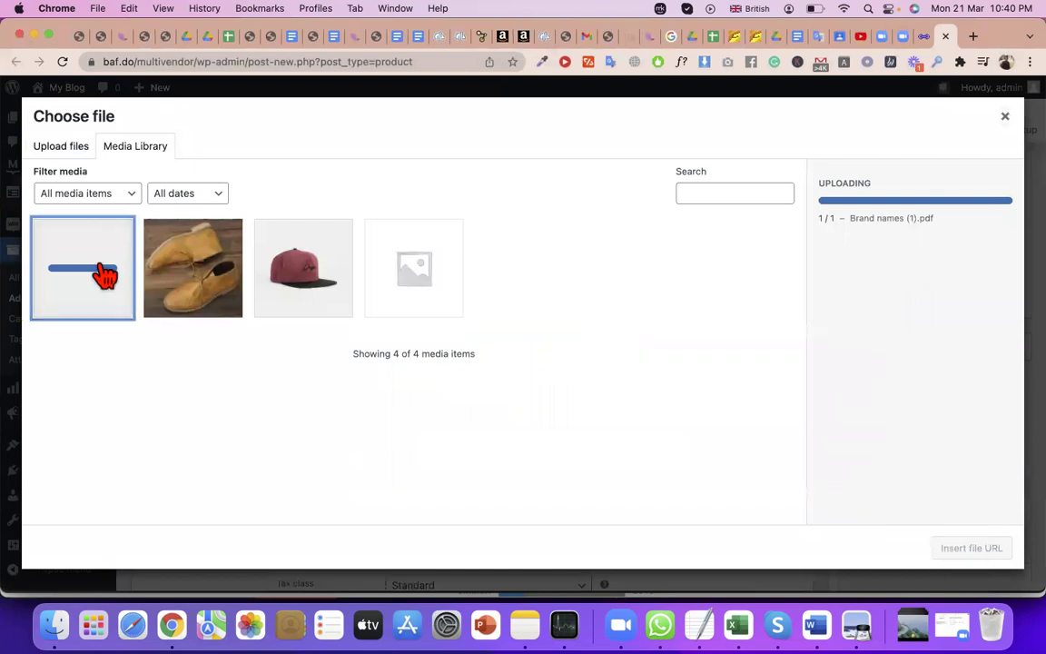
{"action": "left_click", "coordinate": [105, 274]}
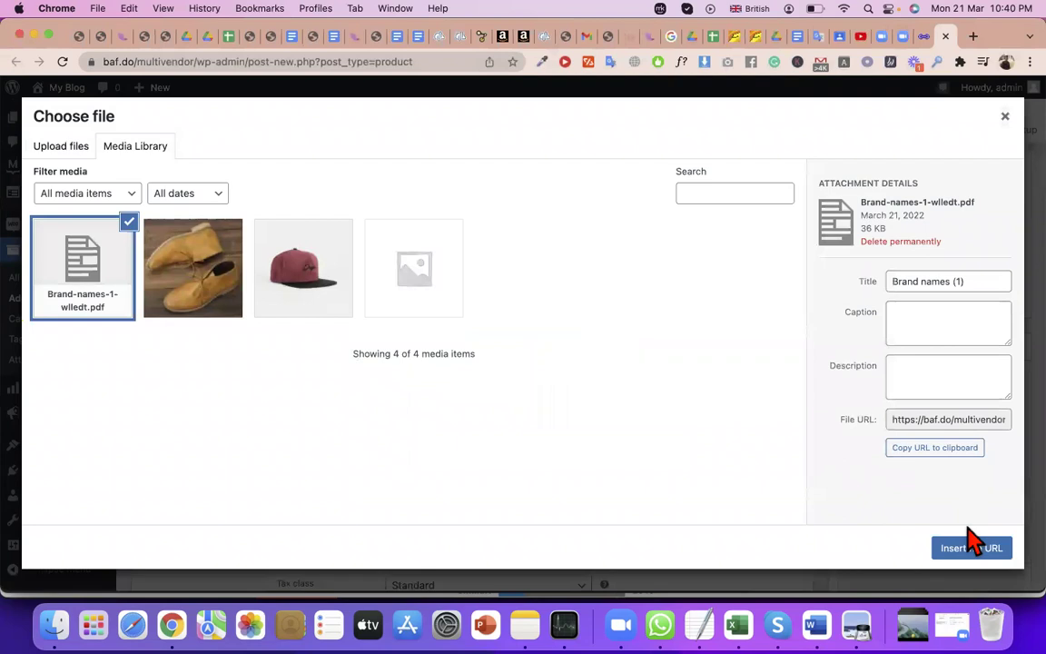
{"action": "left_click", "coordinate": [977, 547]}
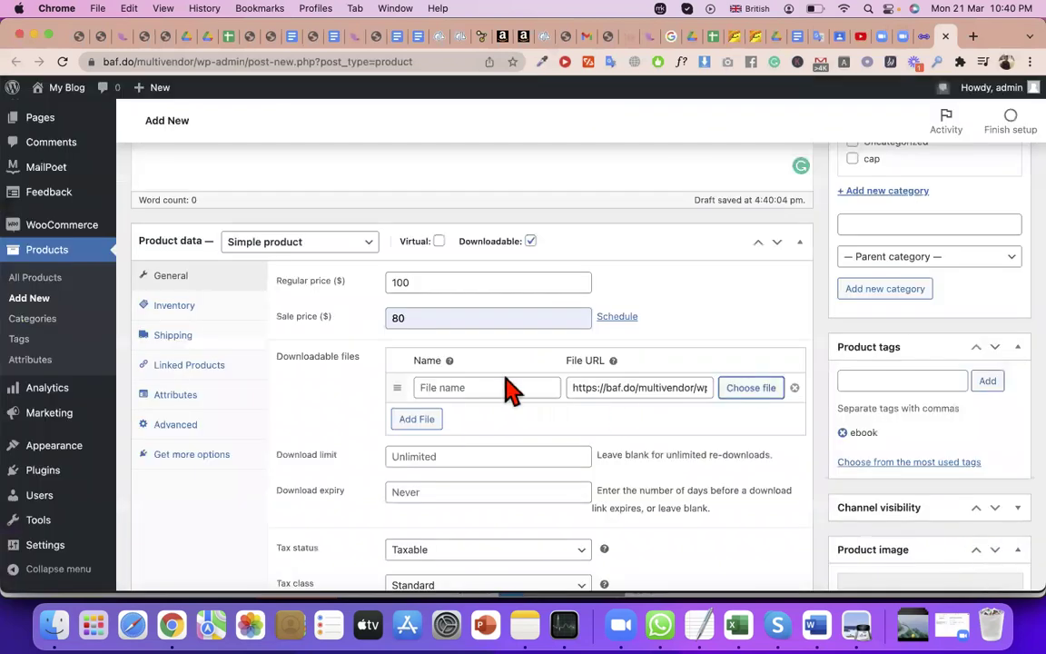
Name the downloadable file Ebook, then add a second empty file row and remove it again.
{"action": "left_click", "coordinate": [478, 385]}
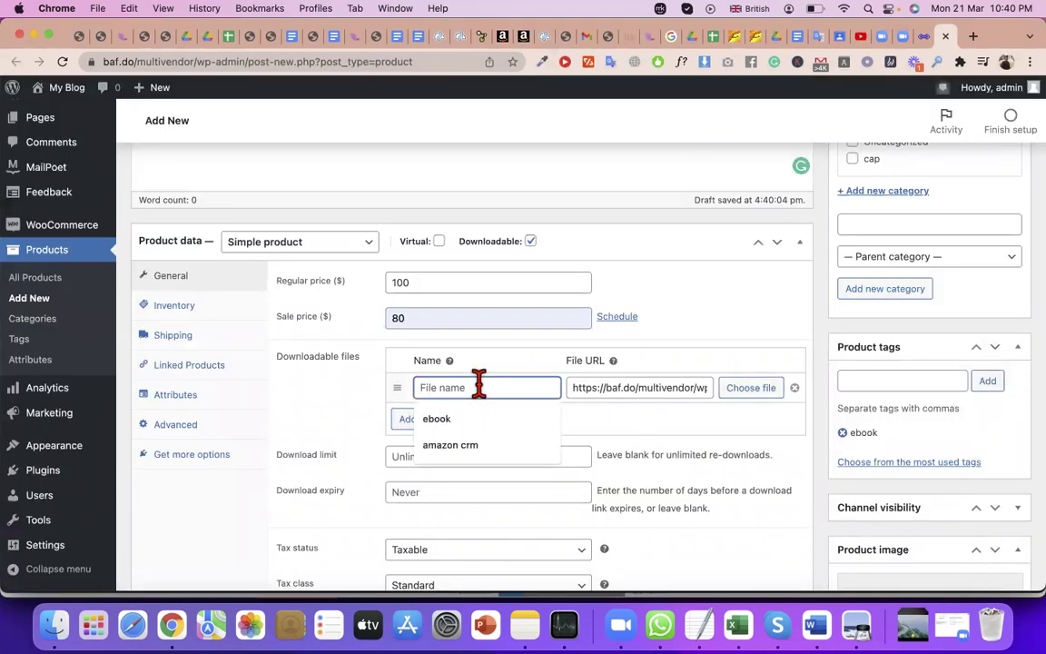
{"action": "type", "text": "Ebook"}
{"action": "left_click", "coordinate": [608, 444]}
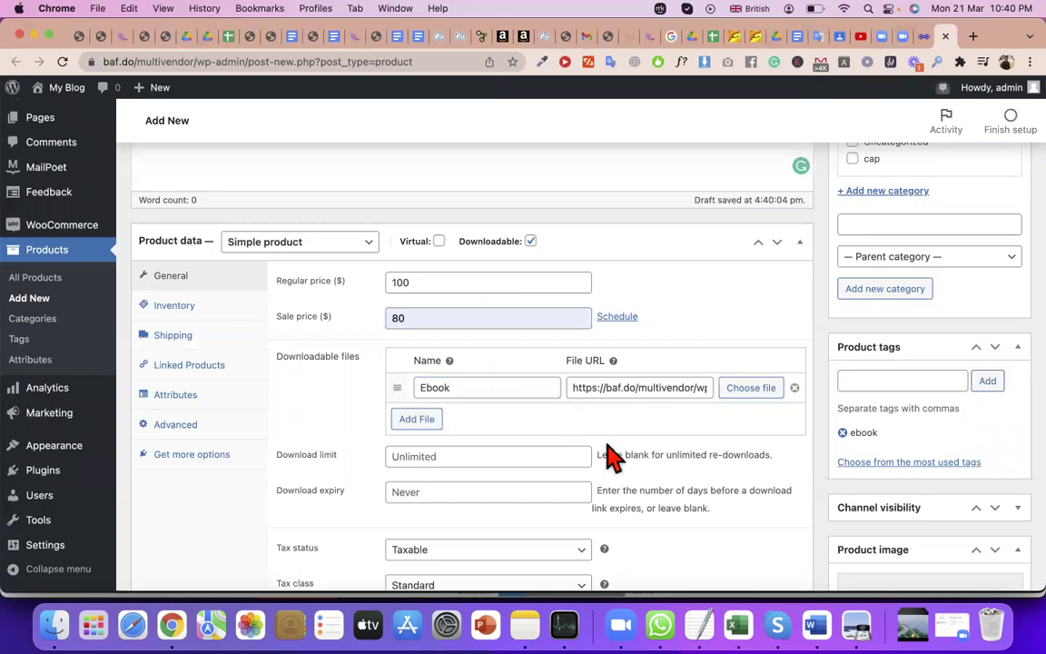
{"action": "left_click", "coordinate": [420, 419]}
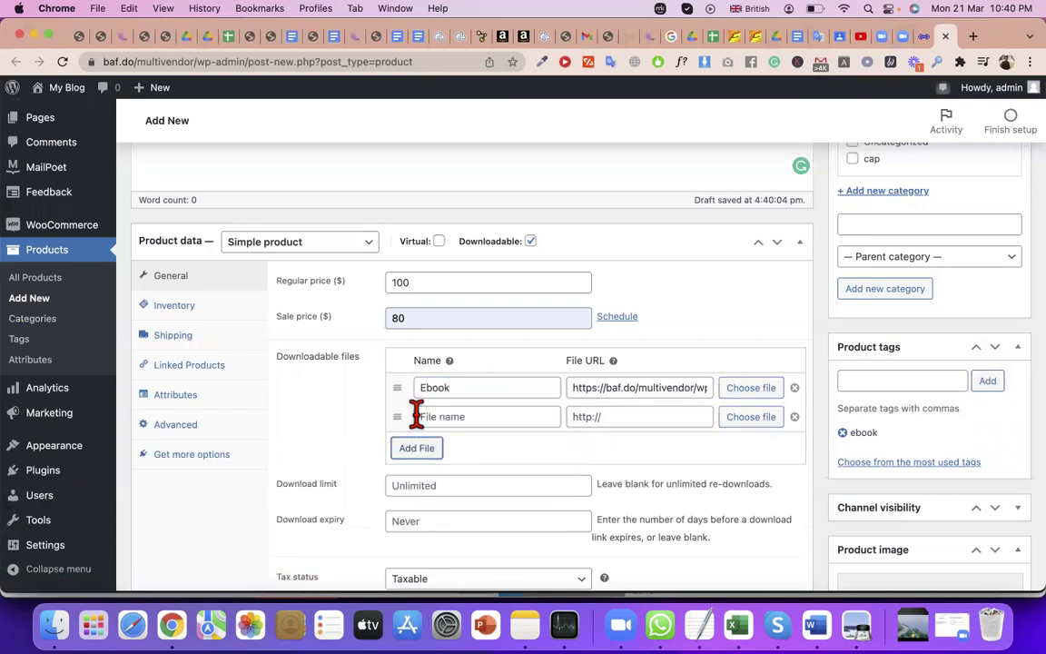
{"action": "left_click", "coordinate": [795, 416]}
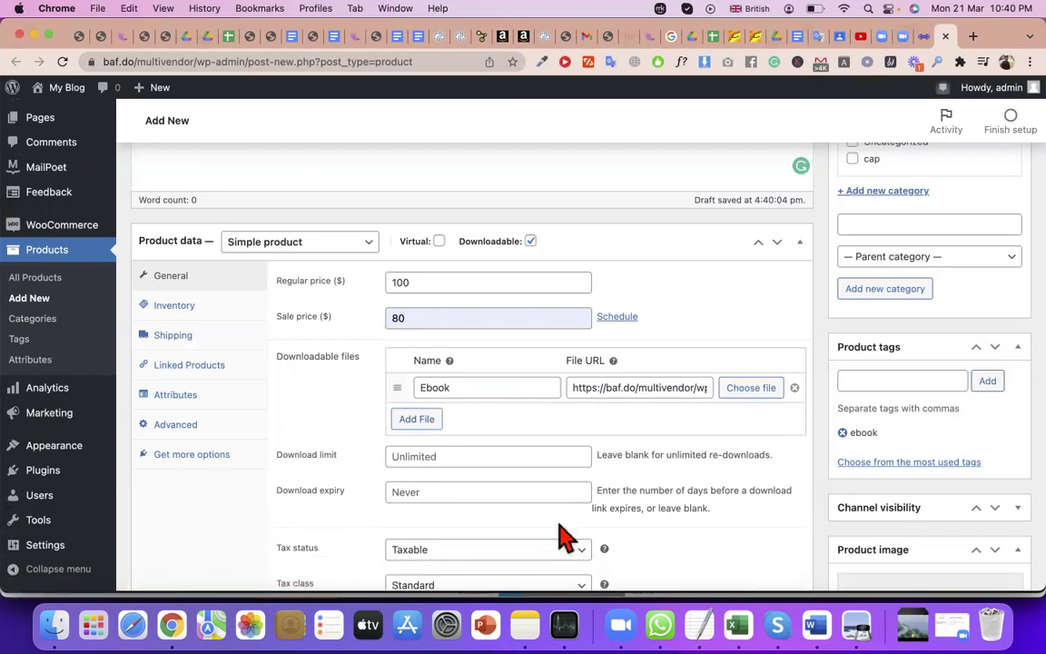
Leave the download limit blank and set the download expiry to 0.
{"action": "left_click", "coordinate": [449, 457]}
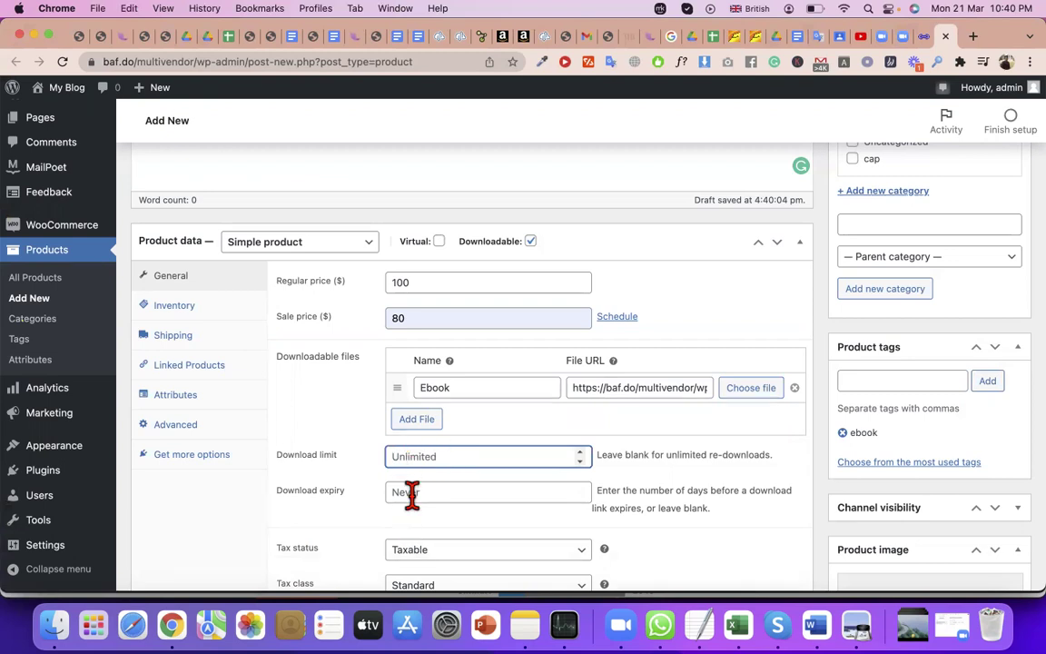
{"action": "left_click", "coordinate": [420, 491]}
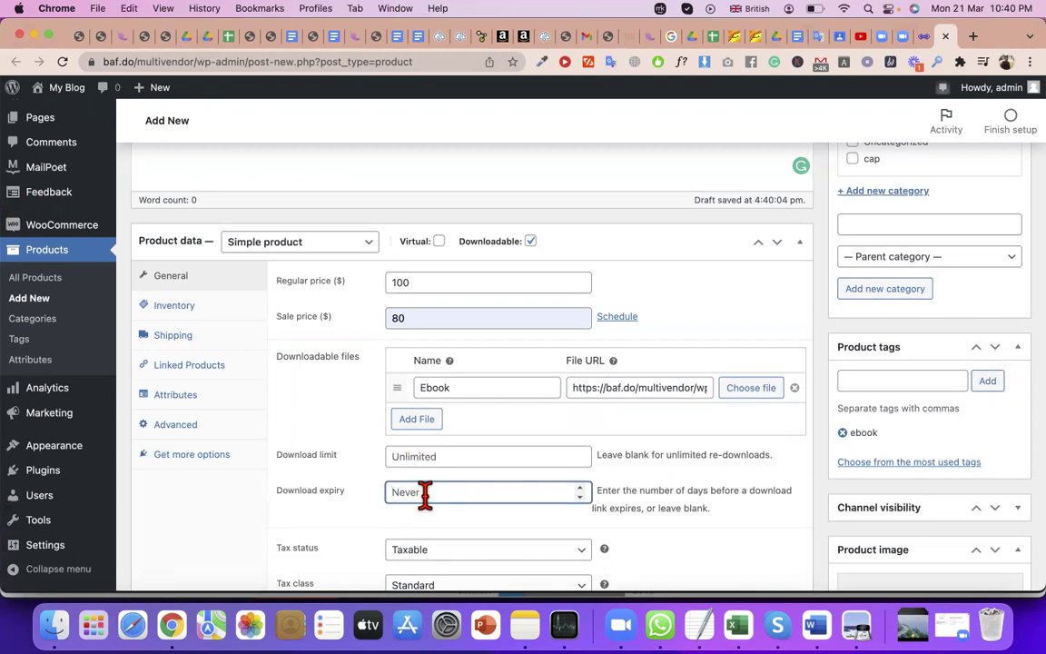
{"action": "left_click", "coordinate": [581, 488]}
{"action": "left_click", "coordinate": [581, 487]}
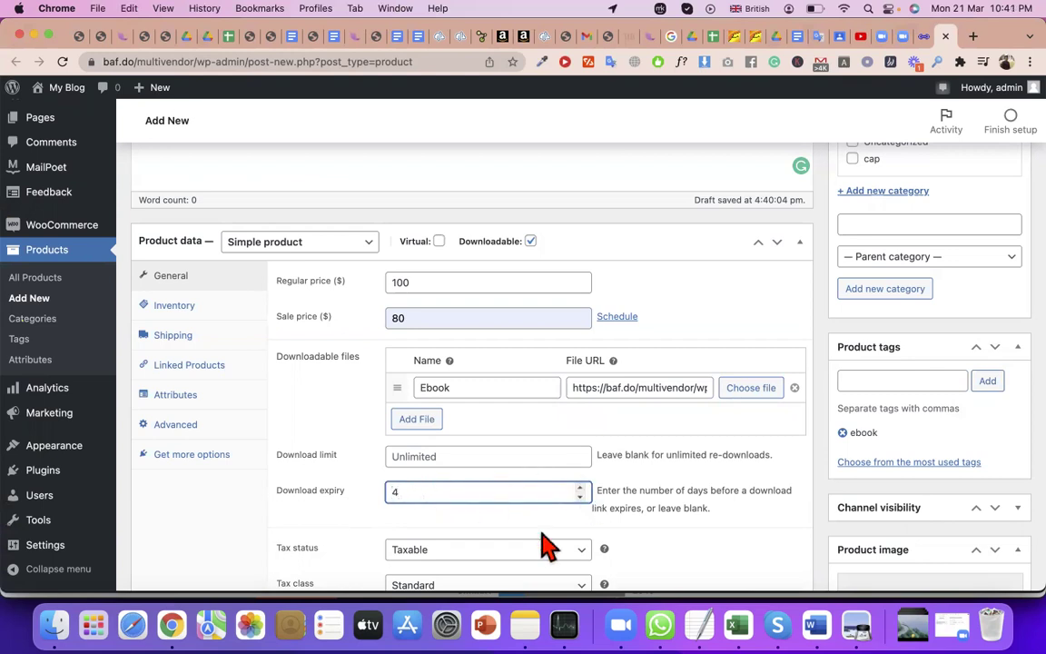
{"action": "double_click", "coordinate": [497, 494]}
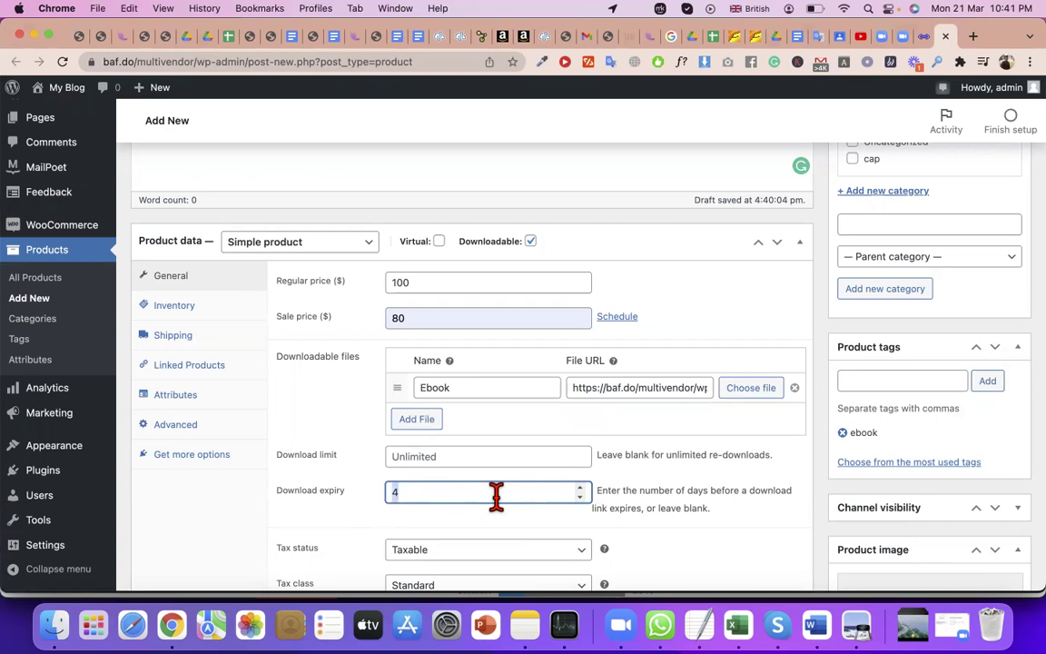
{"action": "key", "text": "BackSpace"}
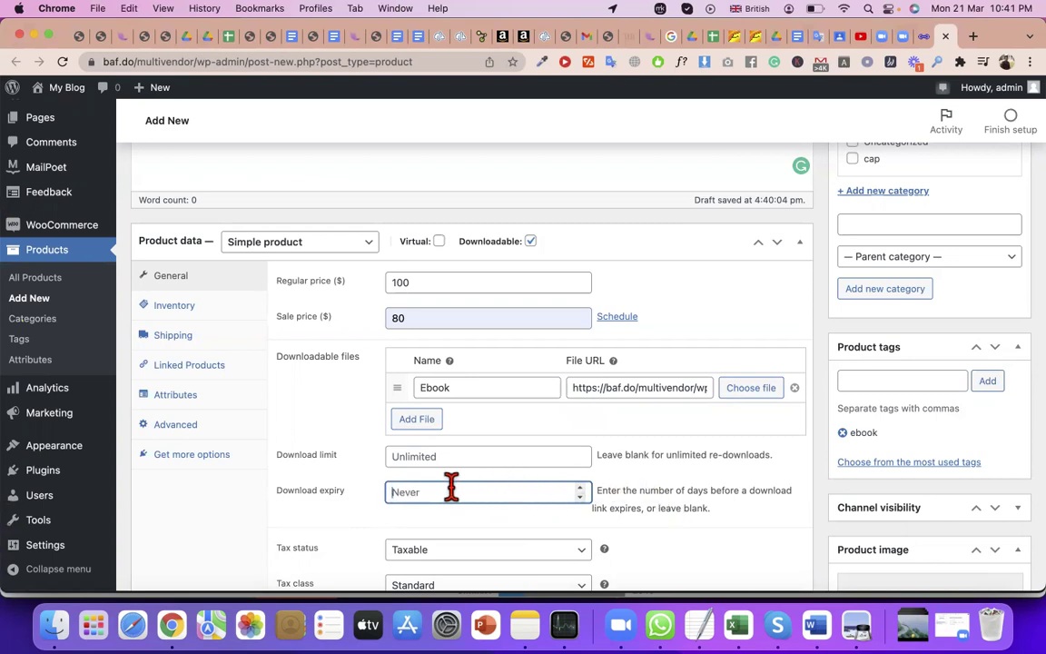
{"action": "type", "text": "0"}
Check the remaining general product data and publish the Ebook product.
{"action": "scroll", "coordinate": [508, 544], "scroll_direction": "down", "scroll_amount": 1}
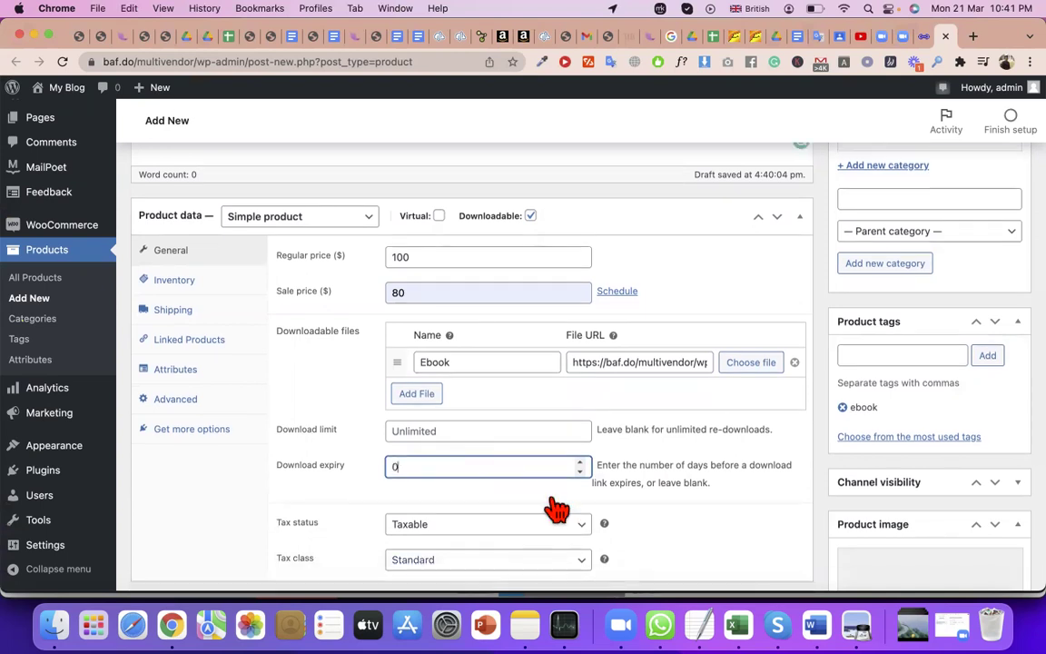
{"action": "scroll", "coordinate": [529, 364], "scroll_direction": "down", "scroll_amount": 1}
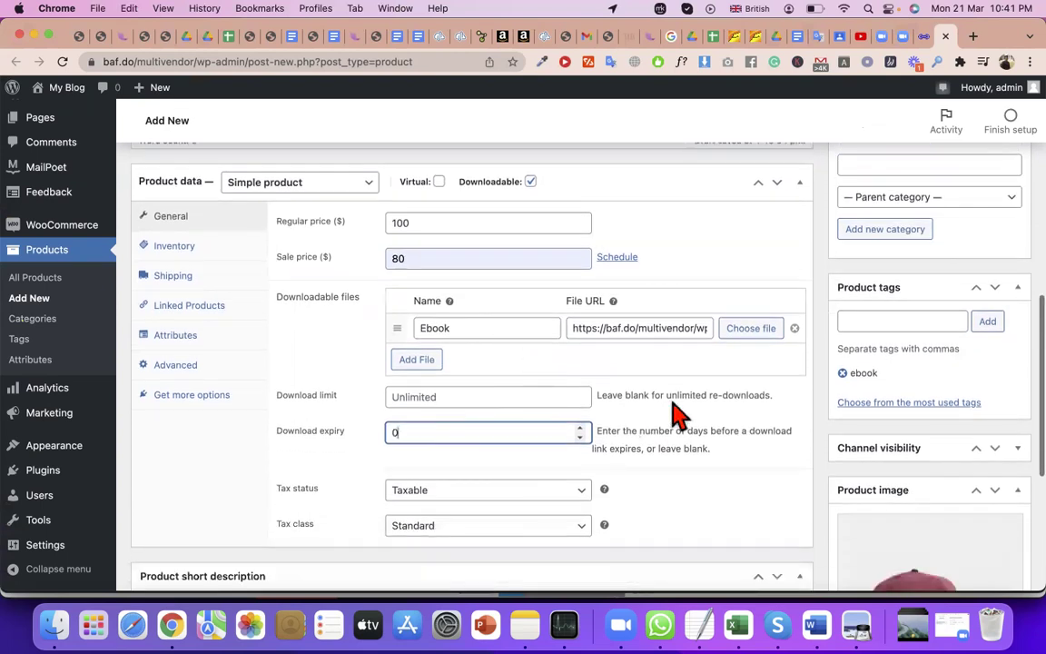
{"action": "scroll", "coordinate": [934, 351], "scroll_direction": "up", "scroll_amount": 15}
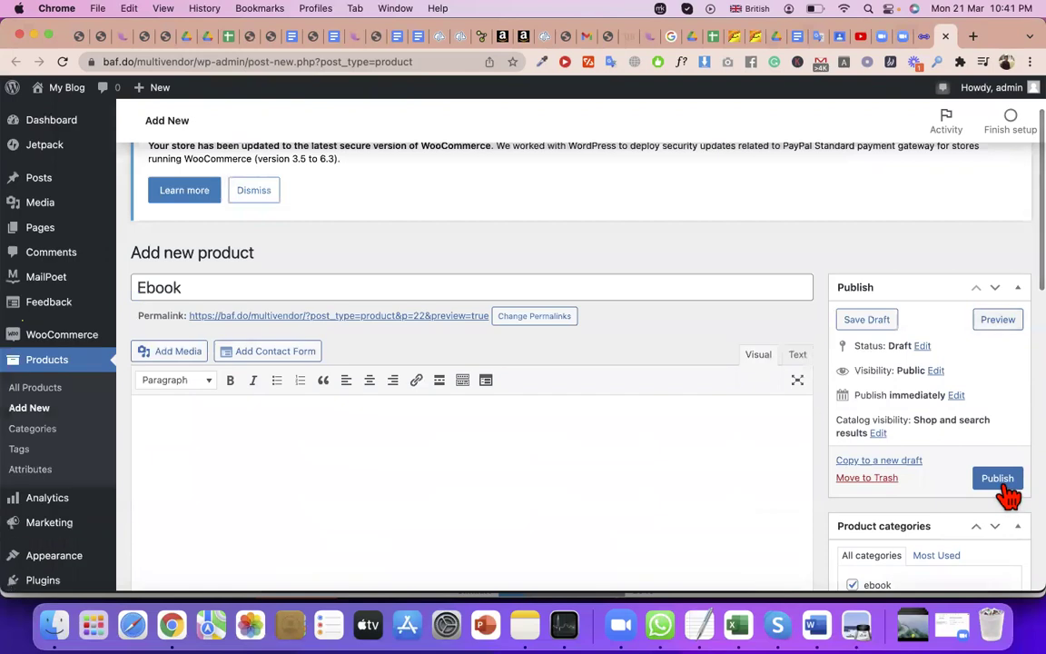
{"action": "left_click", "coordinate": [1005, 487]}
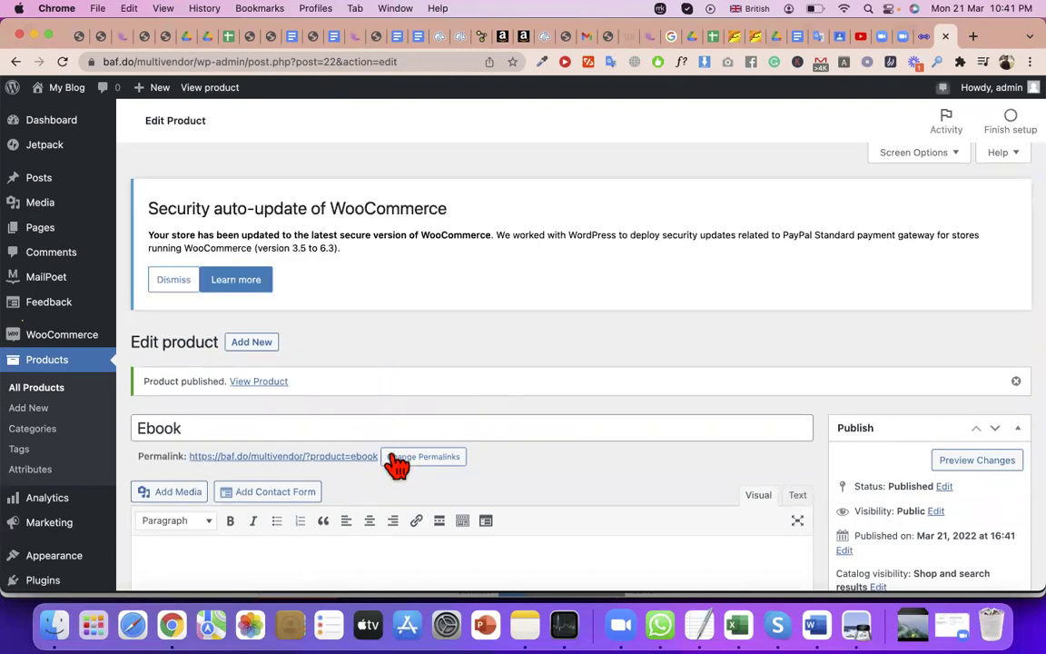
Review the published Ebook page and its full-size product image, and briefly revisit the Downloadable products settings for comparison.
{"action": "left_click", "coordinate": [349, 458]}
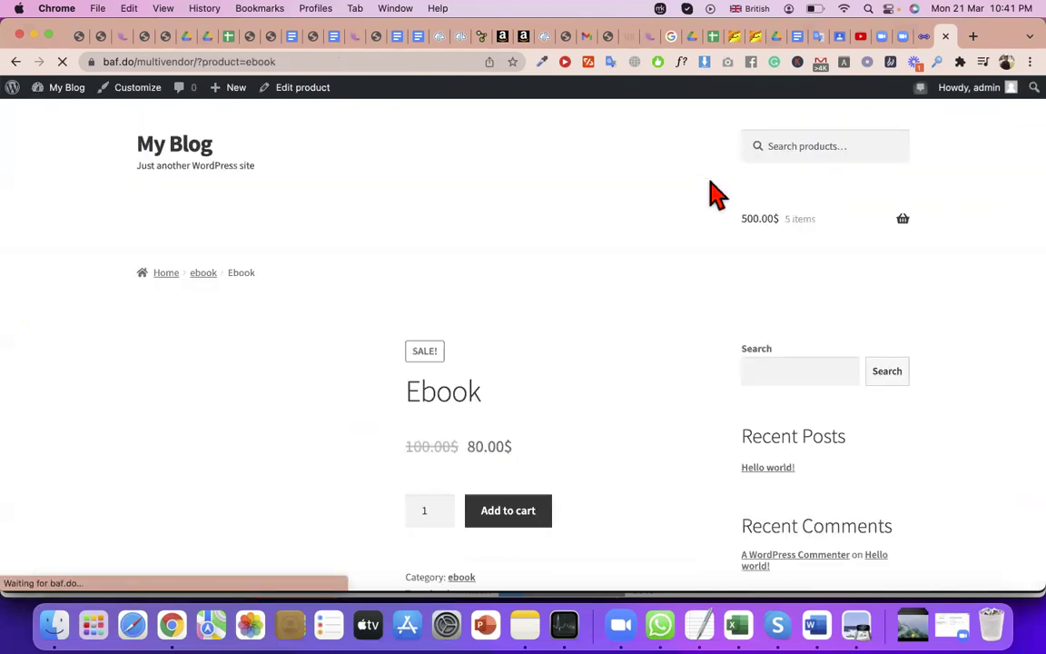
{"action": "scroll", "coordinate": [581, 420], "scroll_direction": "down", "scroll_amount": 1}
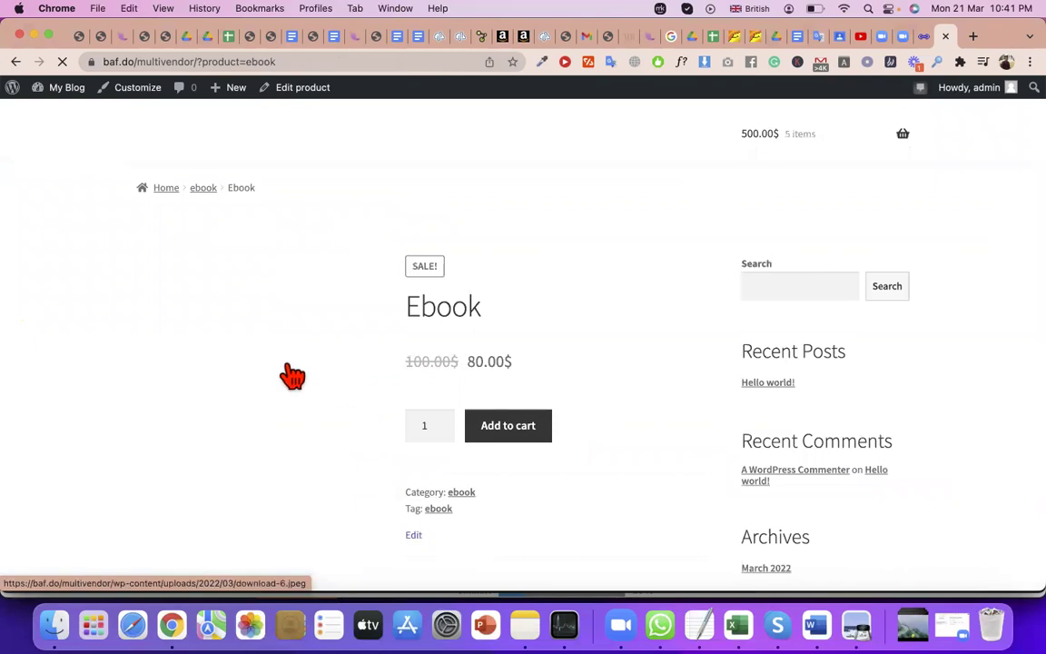
{"action": "left_click", "coordinate": [286, 447]}
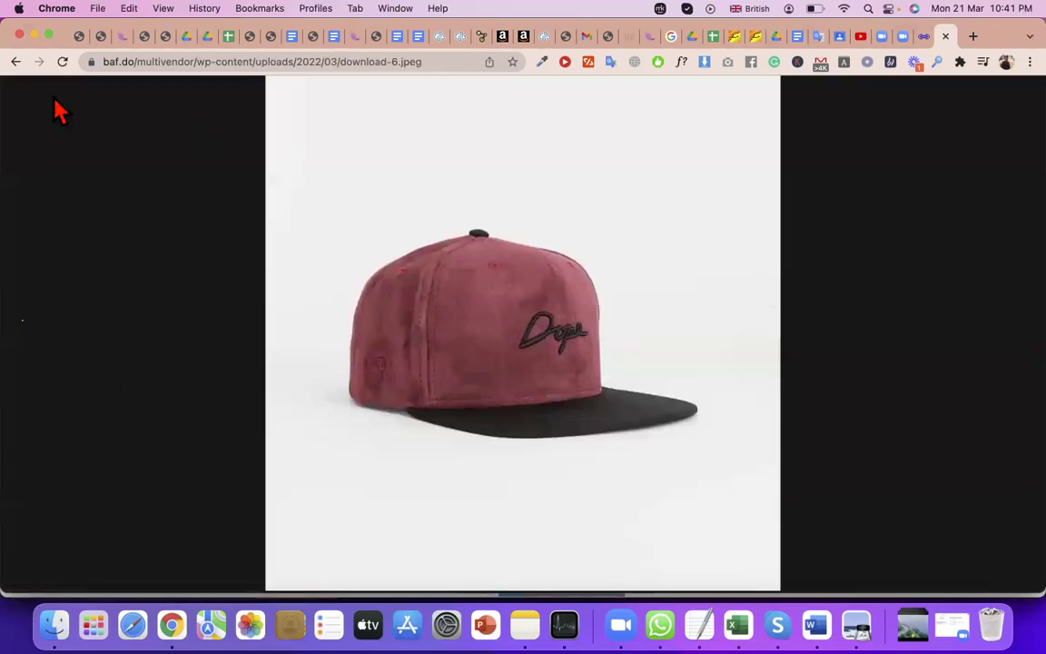
{"action": "left_click", "coordinate": [11, 61]}
{"action": "scroll", "coordinate": [584, 438], "scroll_direction": "down", "scroll_amount": 1}
{"action": "scroll", "coordinate": [452, 506], "scroll_direction": "down", "scroll_amount": 2}
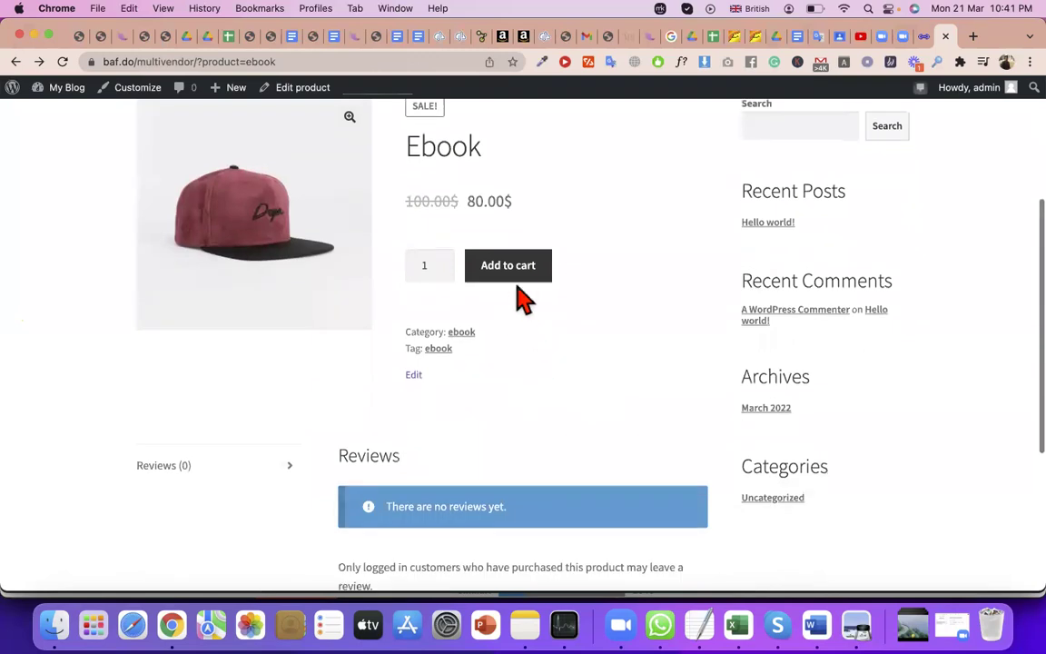
{"action": "left_click", "coordinate": [944, 36]}
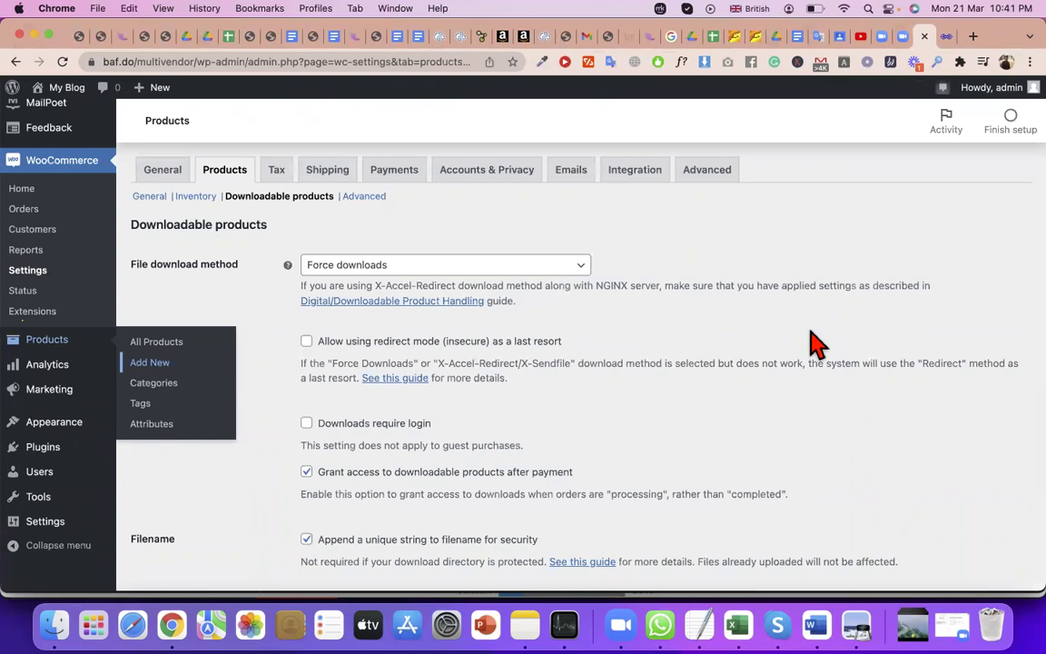
{"action": "left_click", "coordinate": [945, 38]}
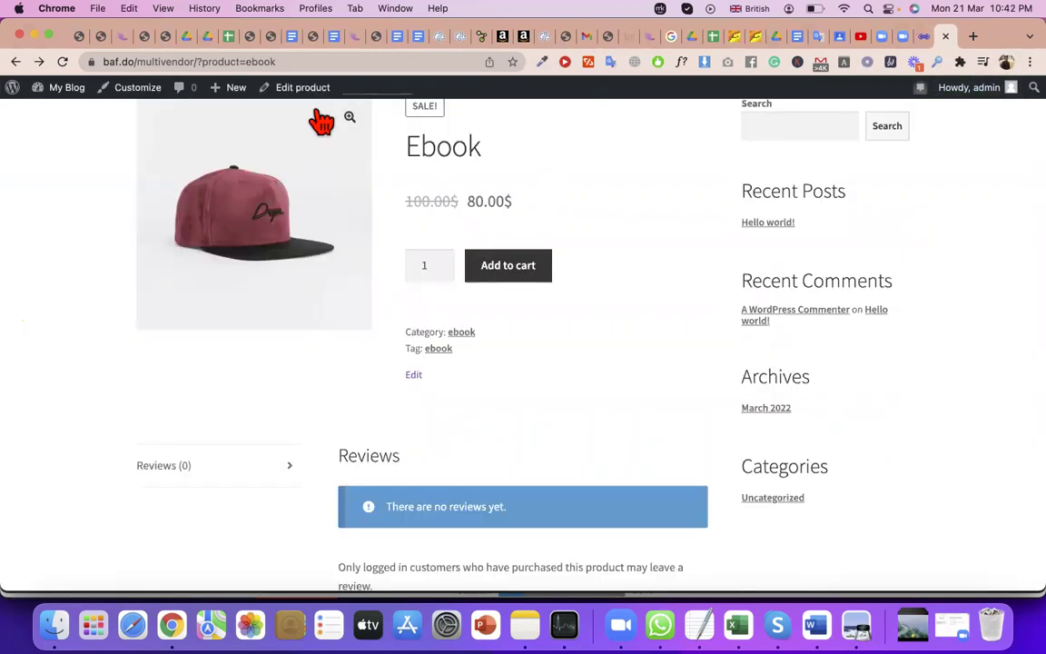
Open the Ebook product for editing, check the description of the Downloadable option and mark the product as Virtual.
{"action": "left_click", "coordinate": [277, 98]}
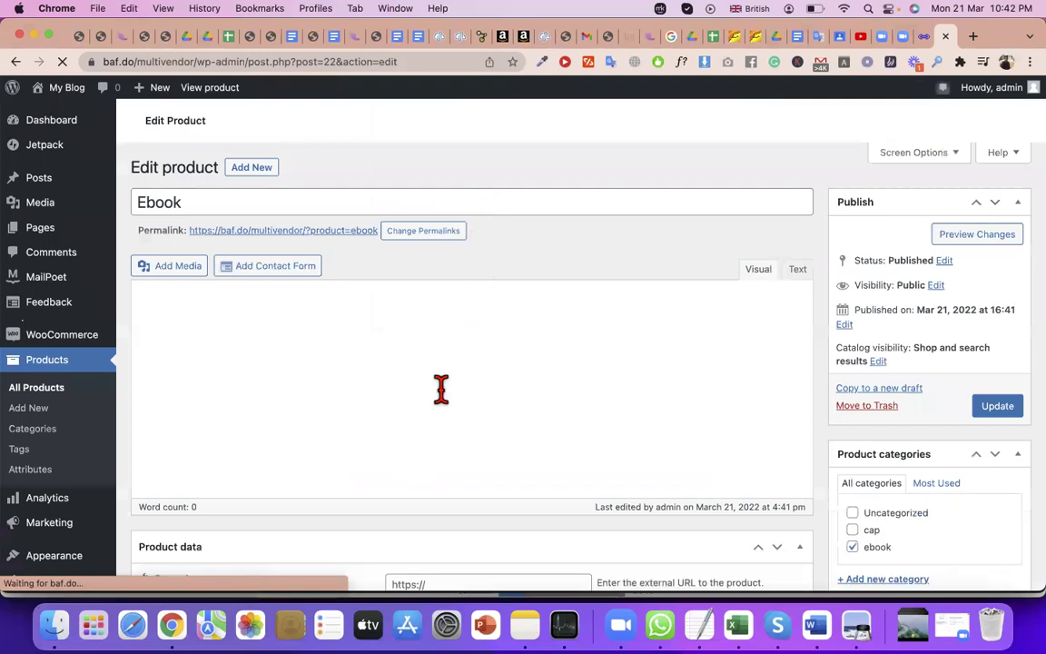
{"action": "scroll", "coordinate": [442, 400], "scroll_direction": "down", "scroll_amount": 2}
{"action": "scroll", "coordinate": [443, 404], "scroll_direction": "down", "scroll_amount": 5}
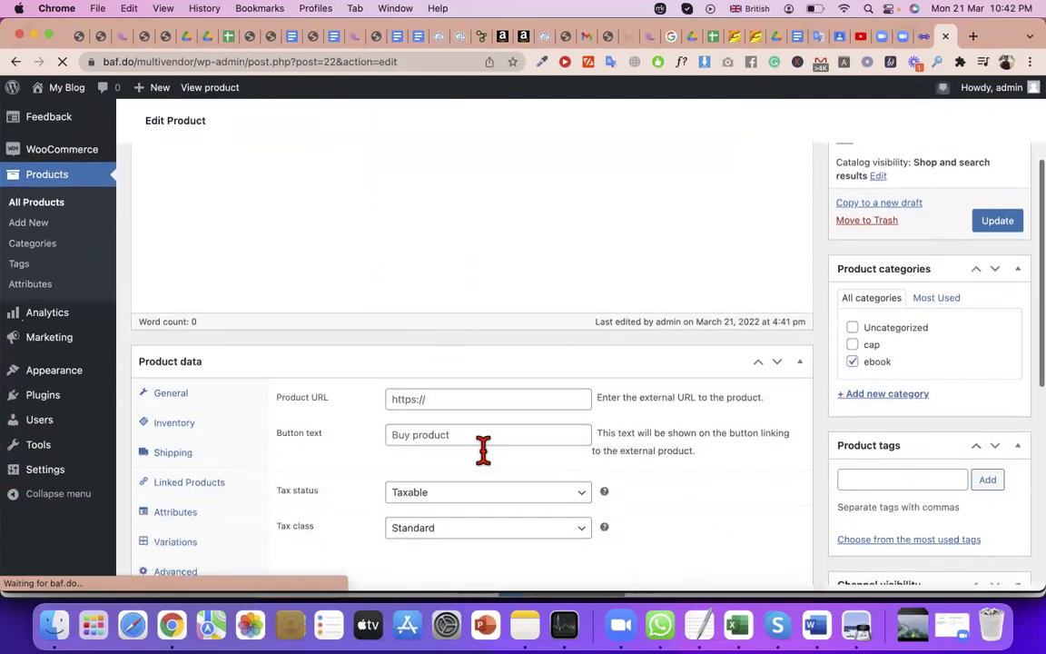
{"action": "scroll", "coordinate": [436, 390], "scroll_direction": "up", "scroll_amount": 4}
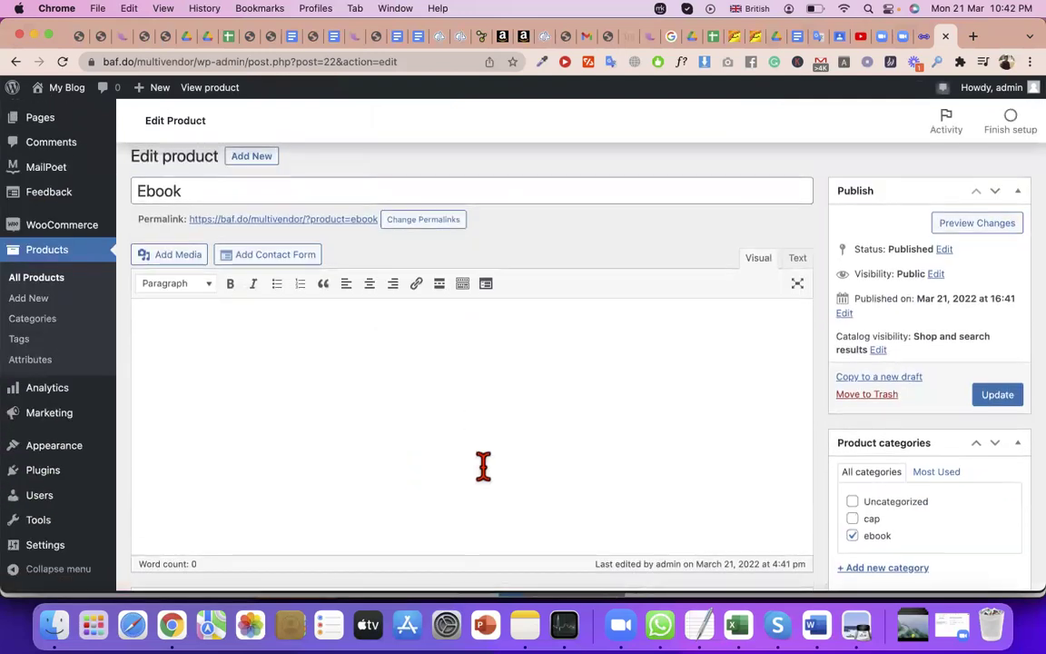
{"action": "scroll", "coordinate": [483, 466], "scroll_direction": "down", "scroll_amount": 3}
{"action": "scroll", "coordinate": [483, 479], "scroll_direction": "down", "scroll_amount": 1}
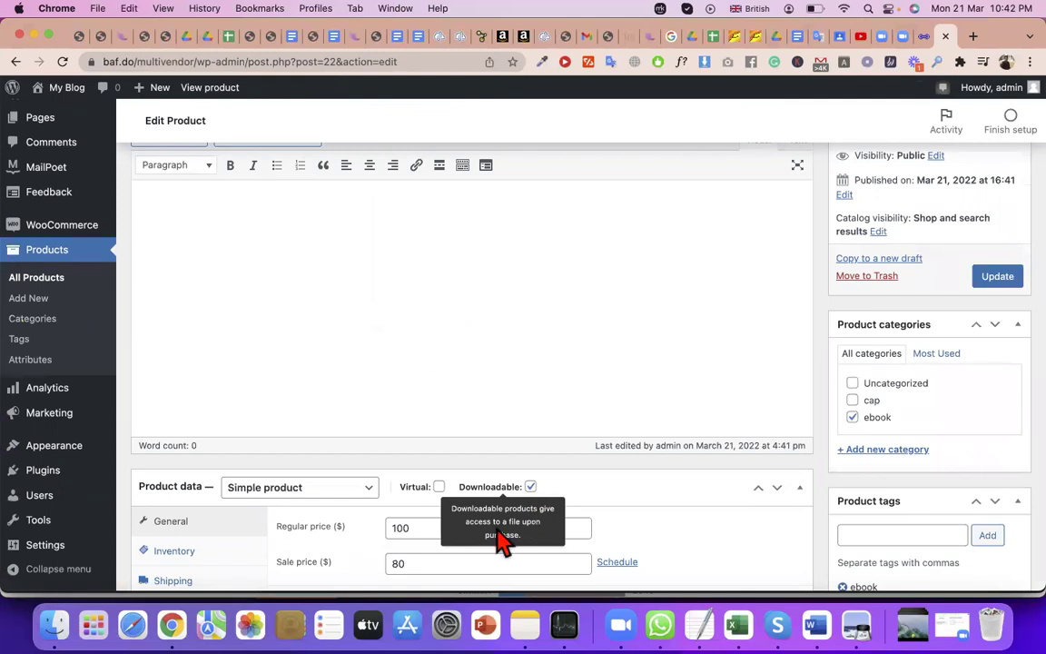
{"action": "triple_click", "coordinate": [492, 513]}
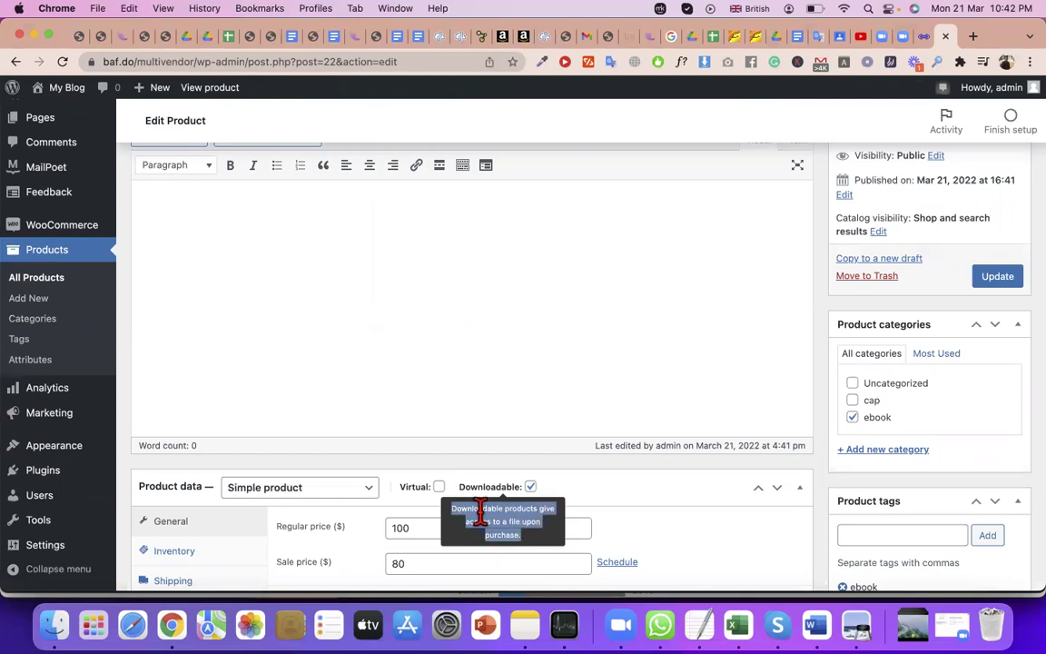
{"action": "left_click", "coordinate": [439, 488]}
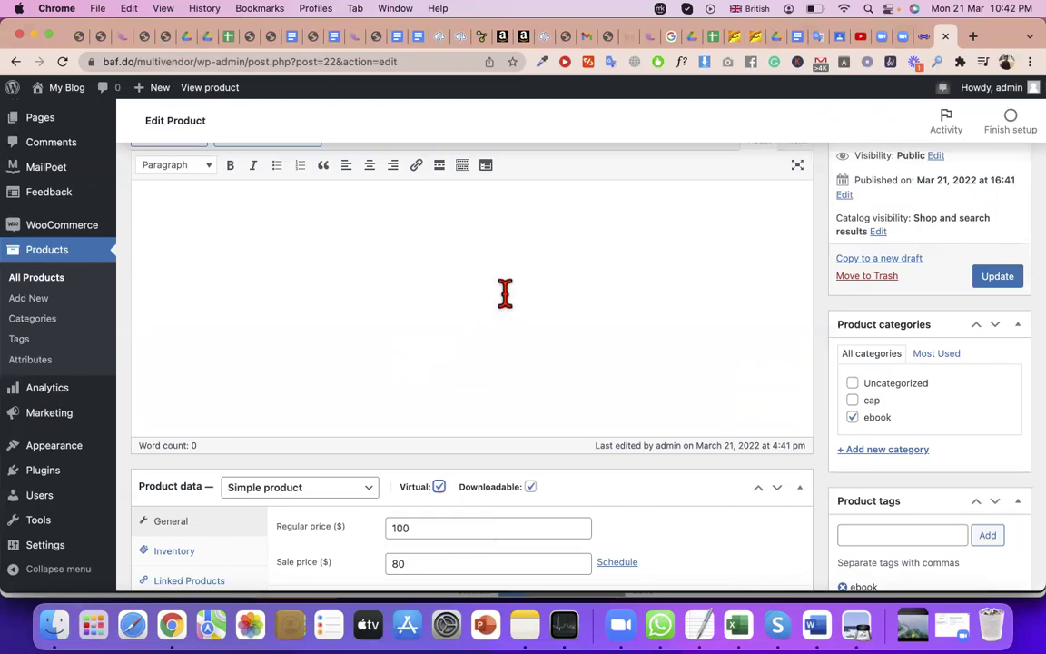
{"action": "triple_click", "coordinate": [972, 218]}
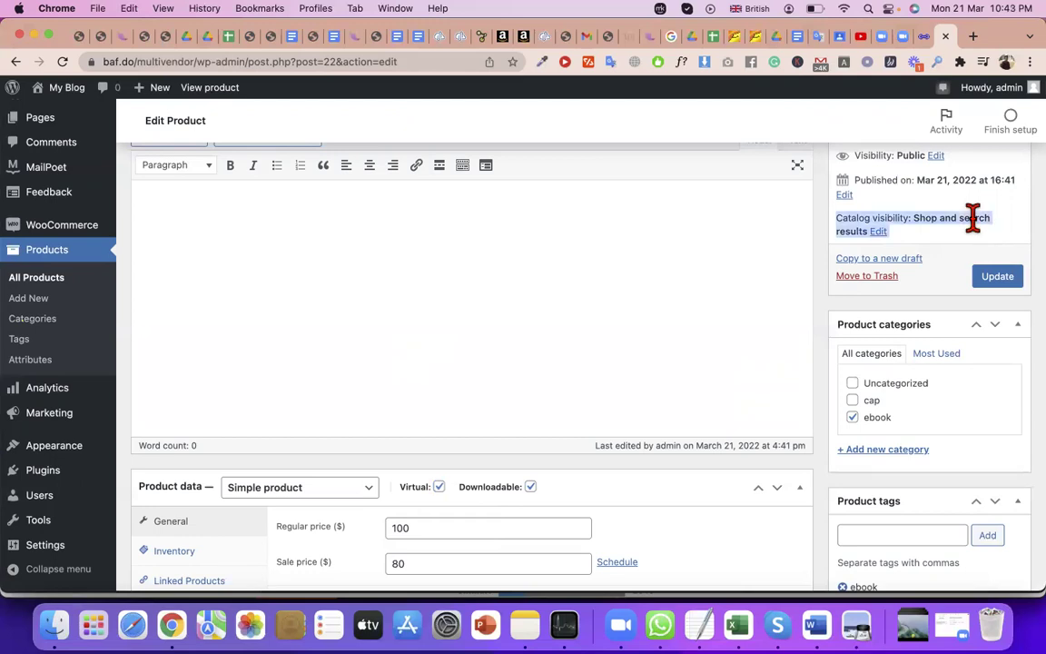
{"action": "left_click", "coordinate": [976, 40]}
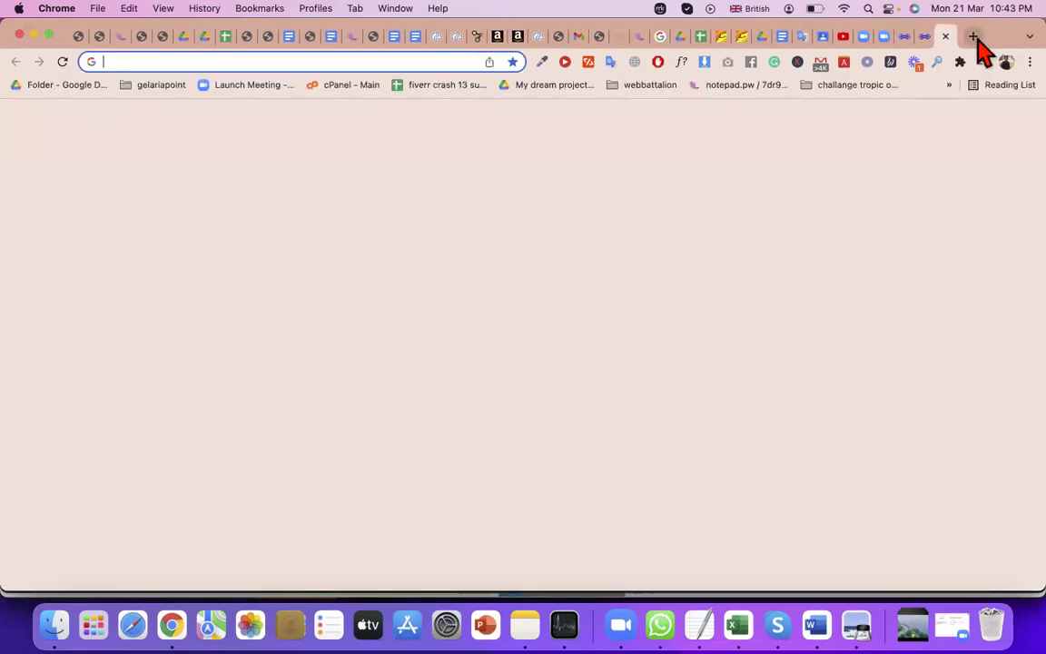
{"action": "type", "text": "coo"}
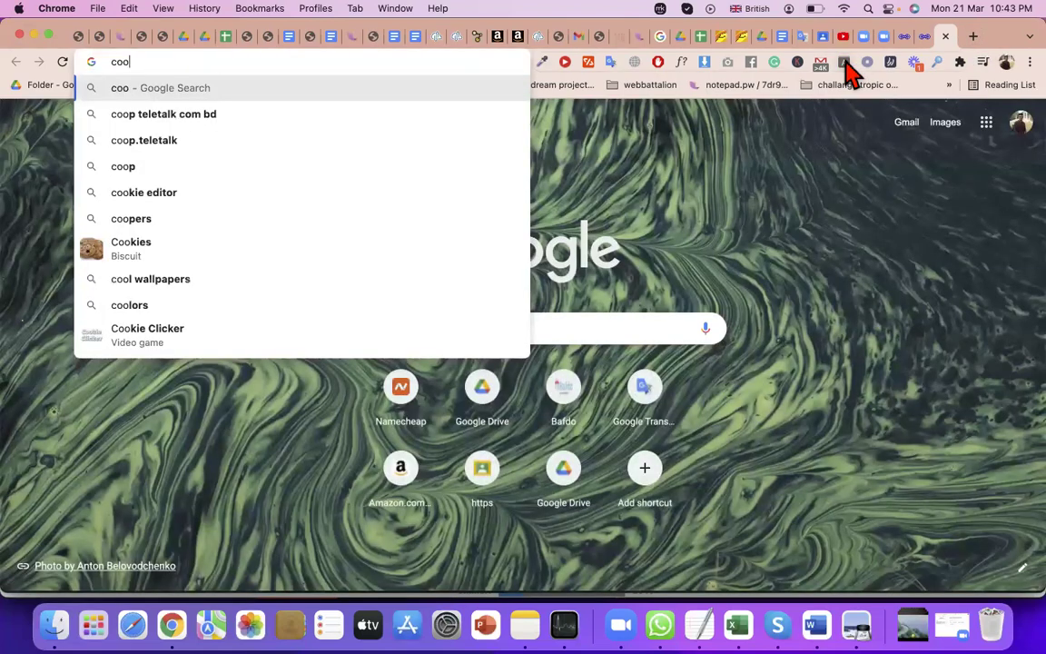
{"action": "key", "text": "BackSpace"}
{"action": "type", "text": "de"}
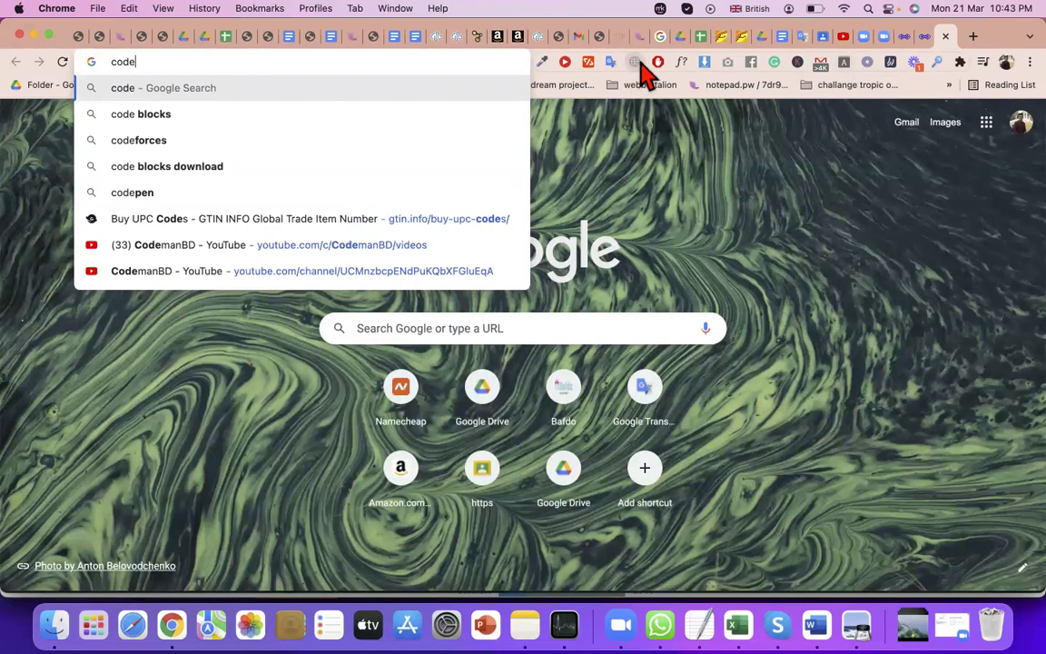
{"action": "left_click", "coordinate": [635, 62]}
{"action": "key", "text": "Escape"}
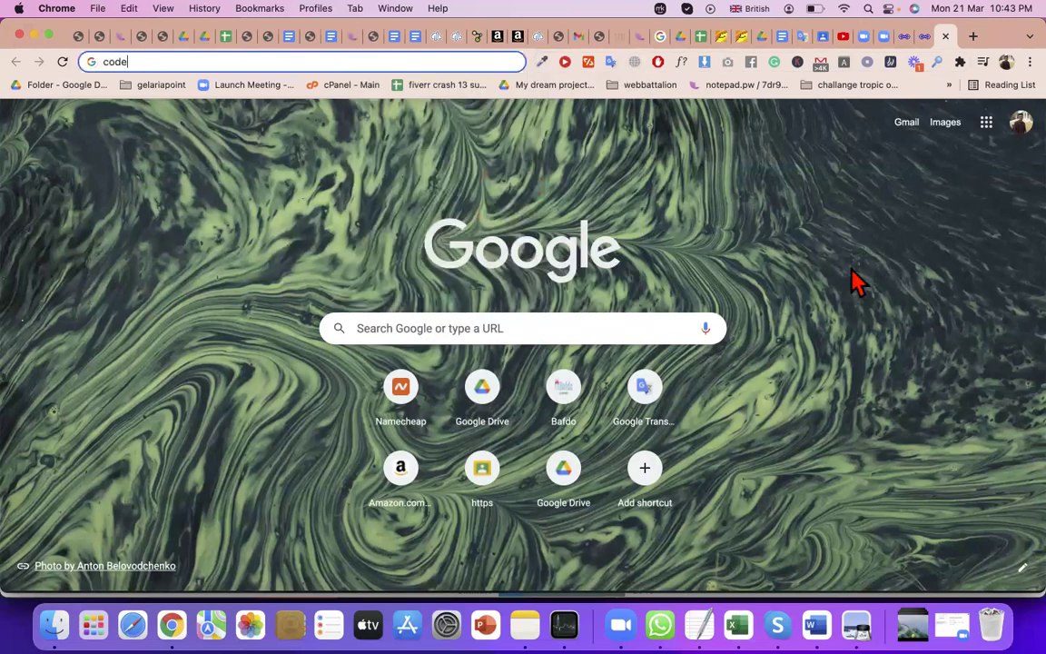
{"action": "left_click", "coordinate": [923, 43]}
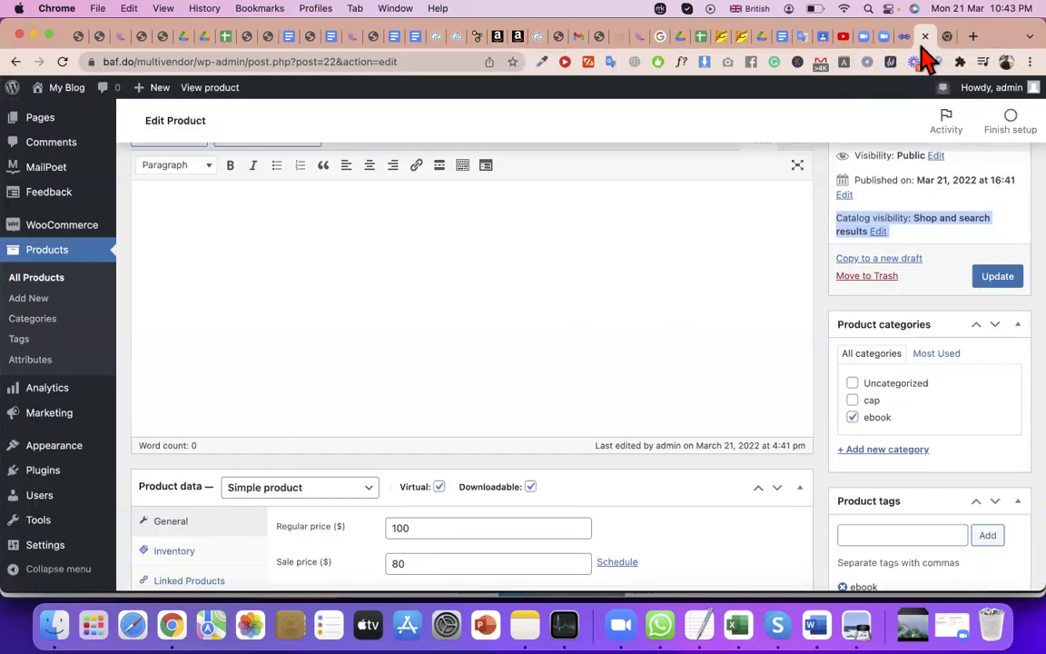
Turn off the Downloadable option for the Ebook product.
{"action": "left_click", "coordinate": [532, 489]}
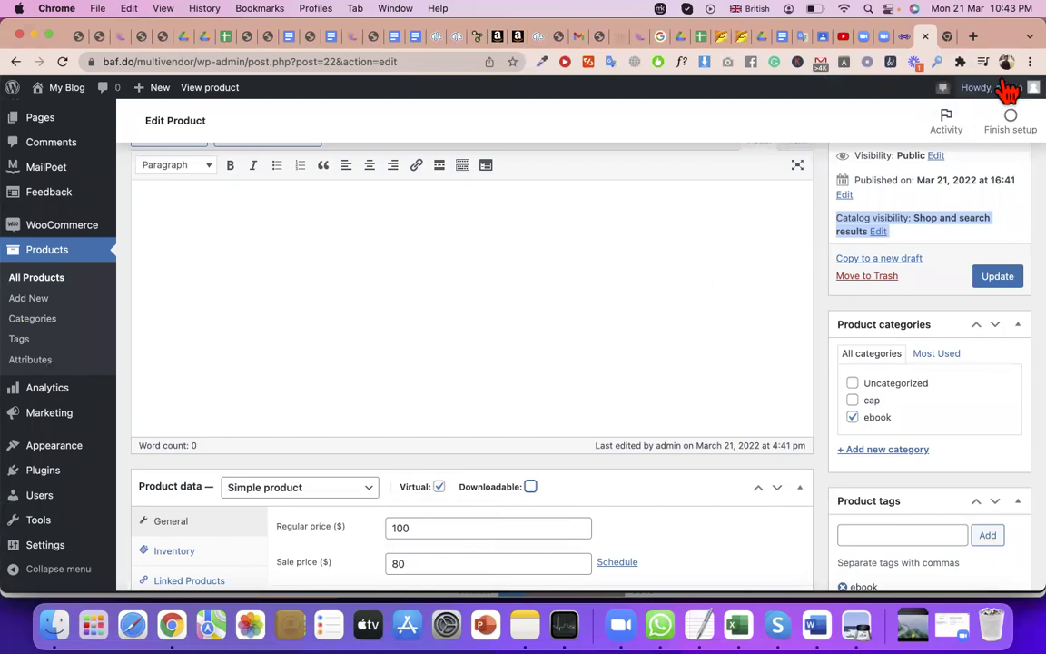
Open the Daraz store in a new browser tab and search it for netflix to find examples of virtual products.
{"action": "left_click", "coordinate": [972, 37]}
{"action": "type", "text": "code"}
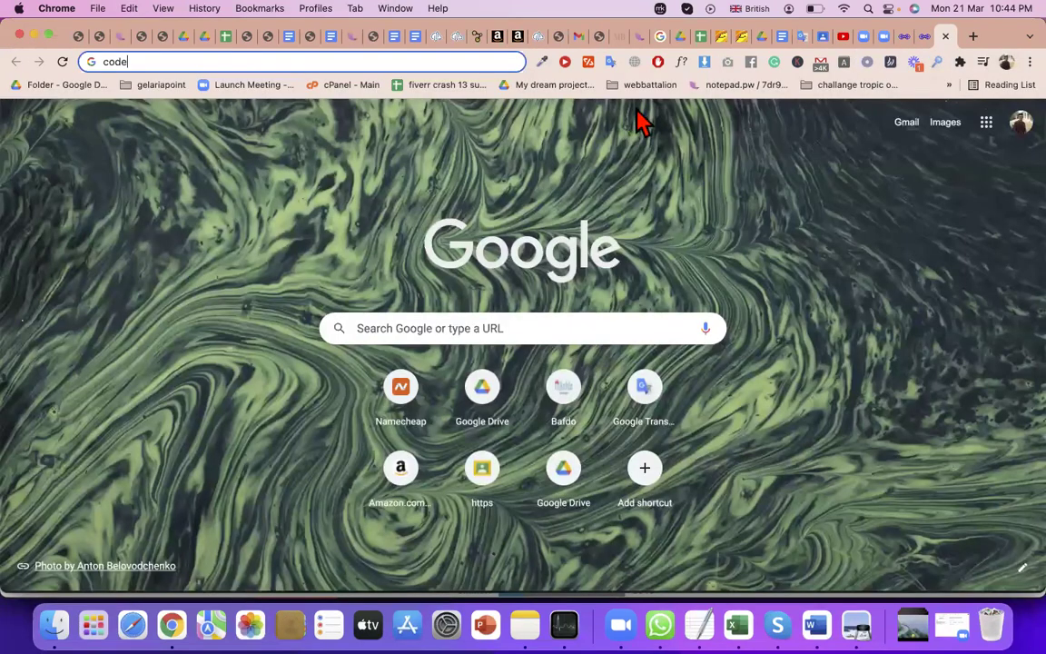
{"action": "left_click", "coordinate": [411, 62]}
{"action": "key", "text": "BackSpace"}
{"action": "type", "text": "dara"}
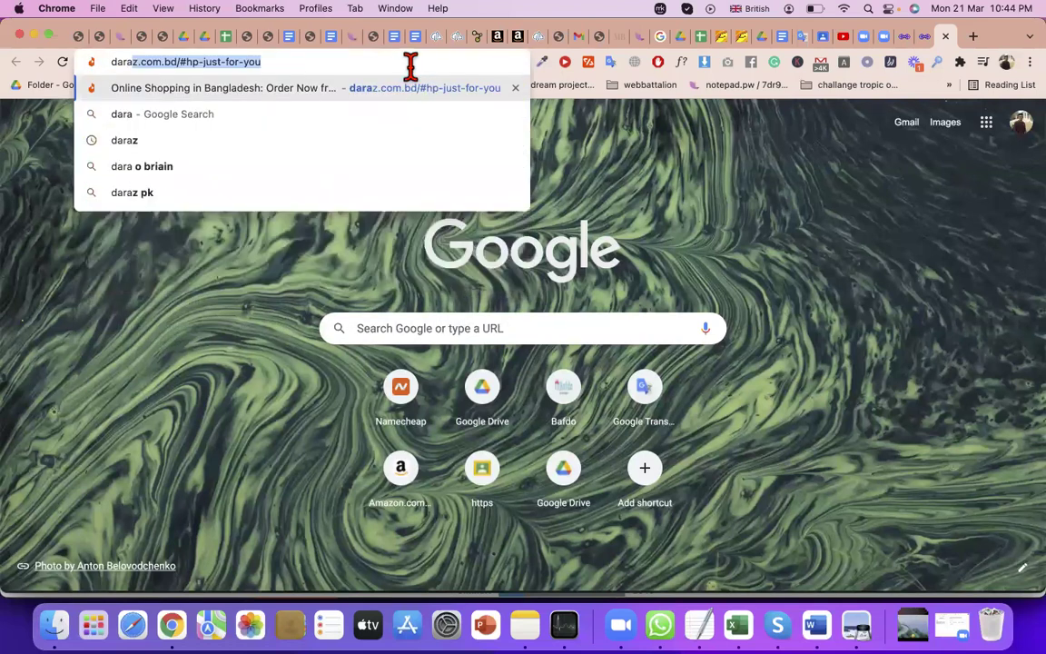
{"action": "key", "text": "Return"}
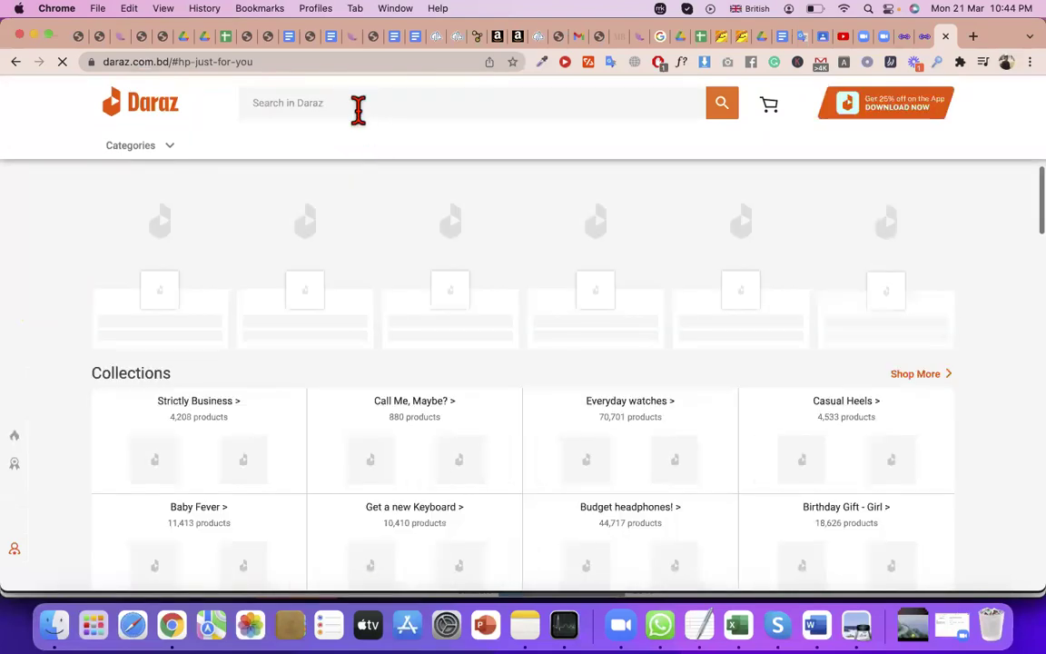
{"action": "left_click", "coordinate": [358, 110]}
{"action": "type", "text": "net"}
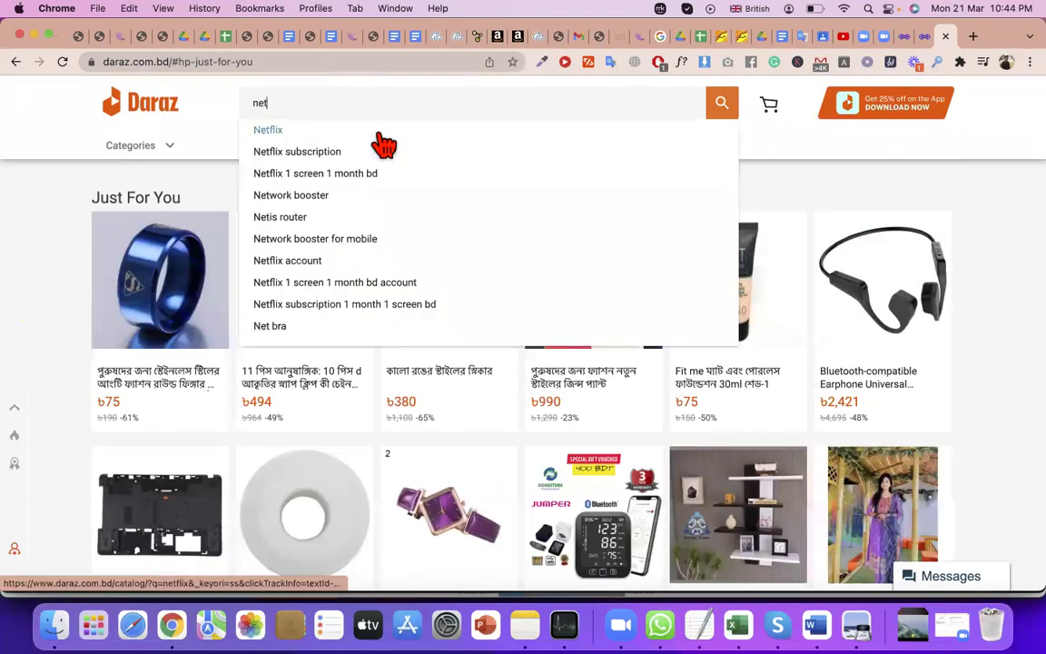
{"action": "left_click", "coordinate": [379, 136]}
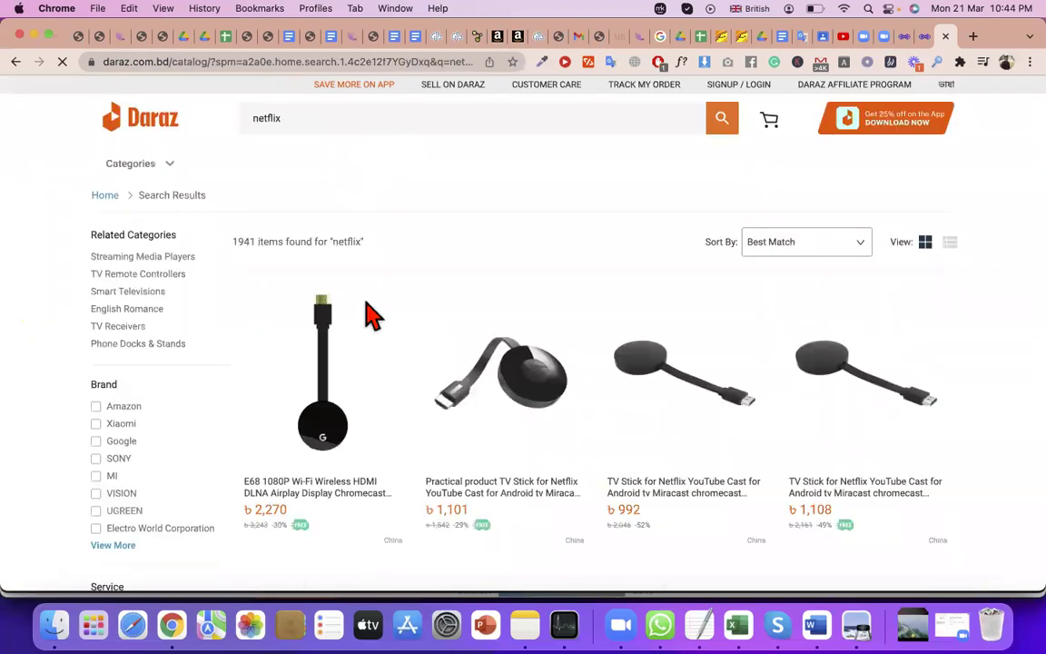
{"action": "scroll", "coordinate": [363, 454], "scroll_direction": "down", "scroll_amount": 3}
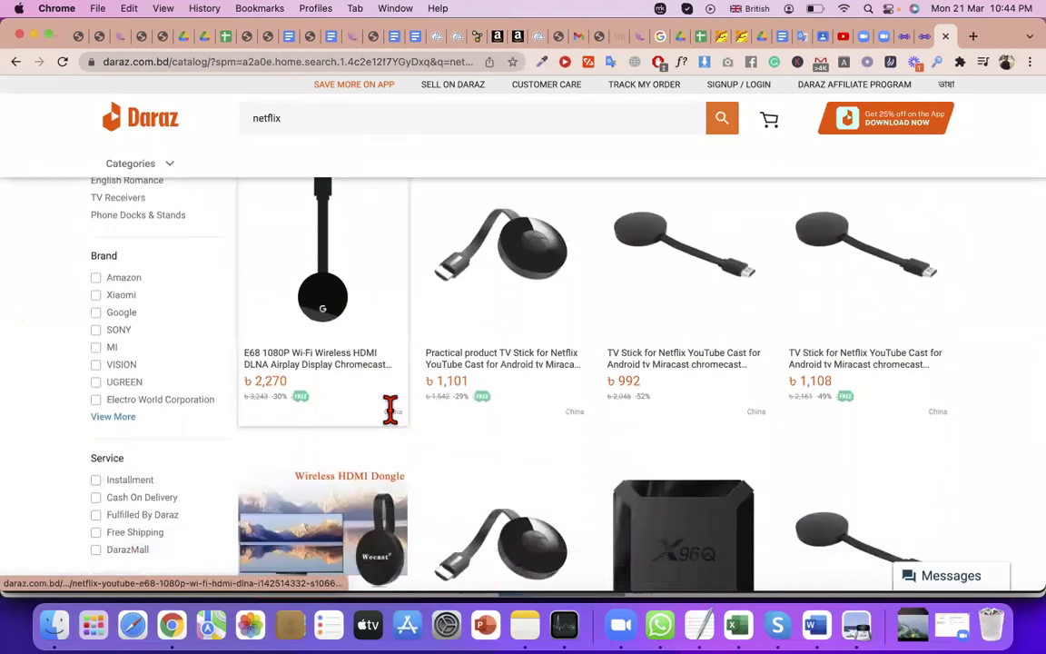
{"action": "scroll", "coordinate": [390, 409], "scroll_direction": "down", "scroll_amount": 5}
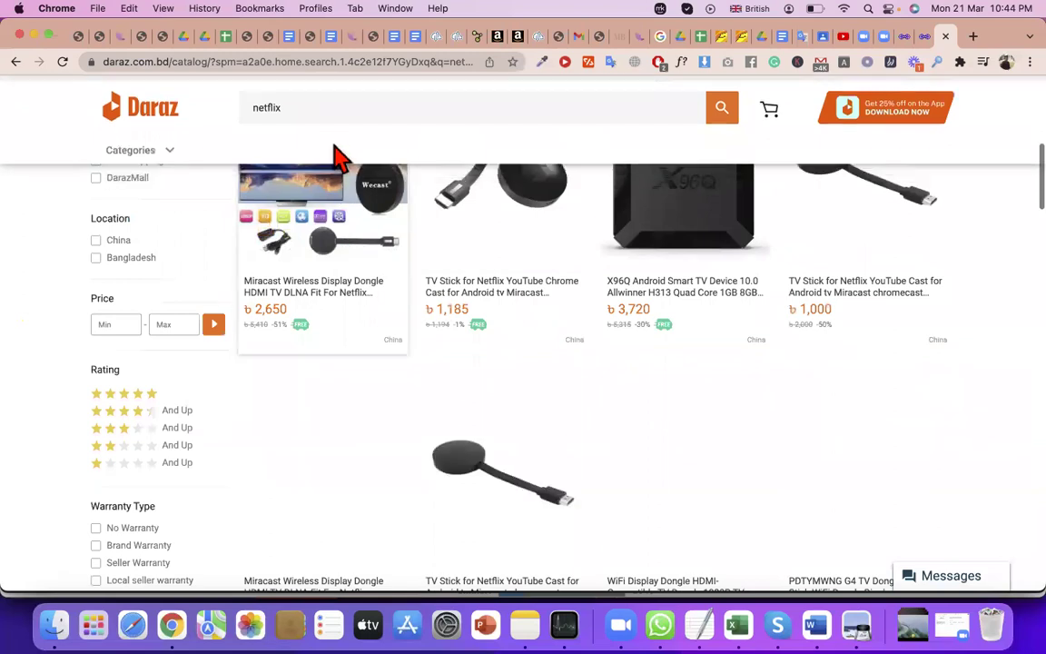
Search Daraz for netflix subscription and view the 12 Months' (2 Screens) 8 Device Hoichoi Subscription product.
{"action": "left_click", "coordinate": [323, 107]}
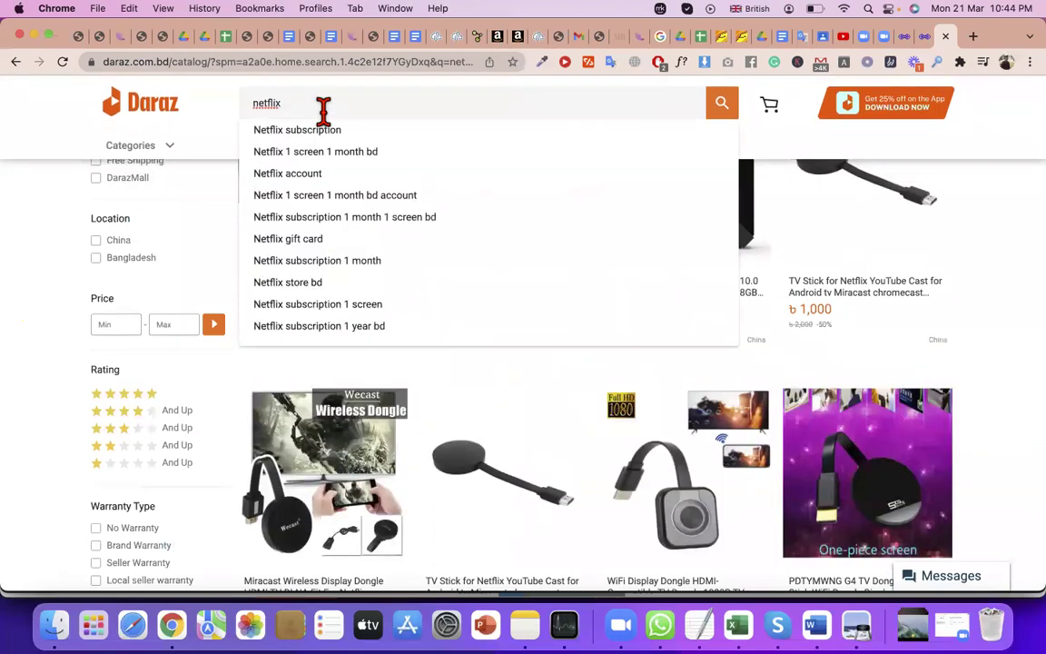
{"action": "left_click", "coordinate": [350, 134]}
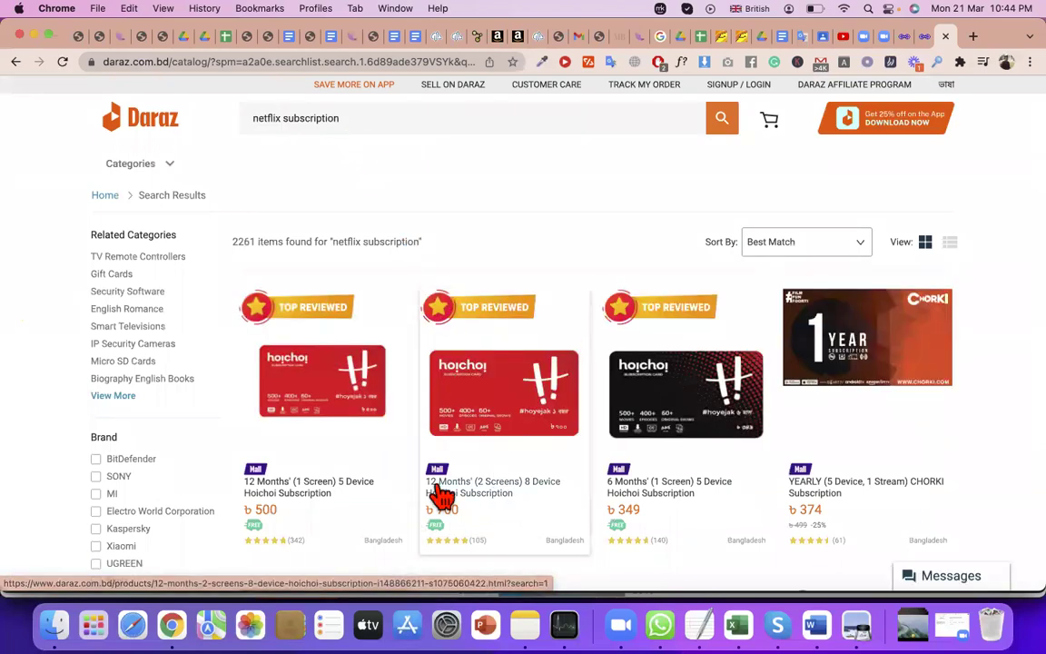
{"action": "left_click", "coordinate": [486, 507]}
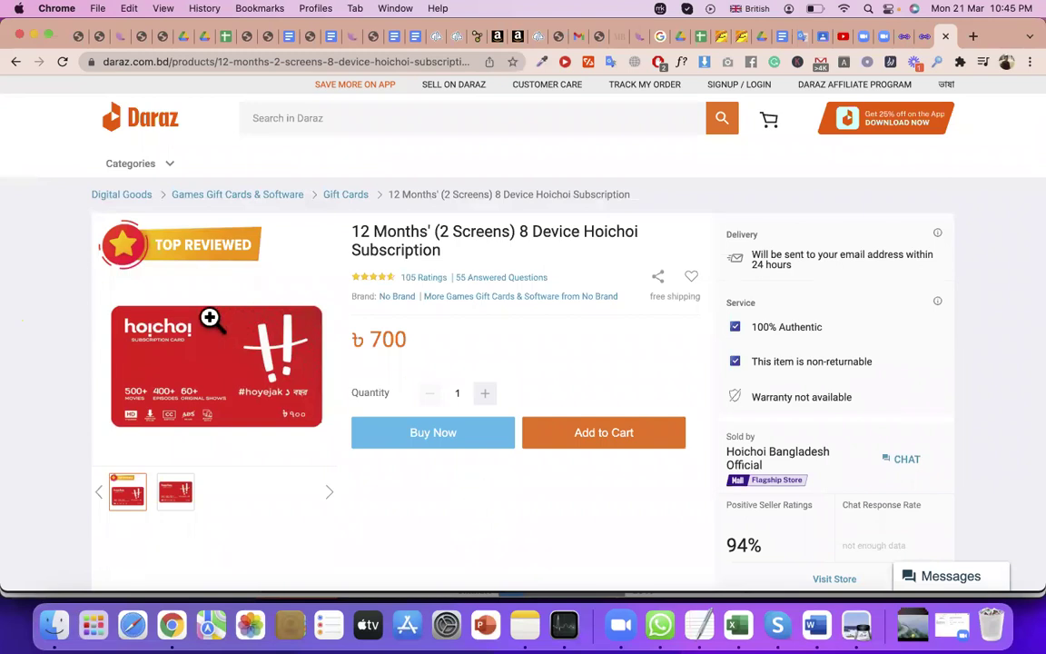
{"action": "mouse_move", "coordinate": [214, 326]}
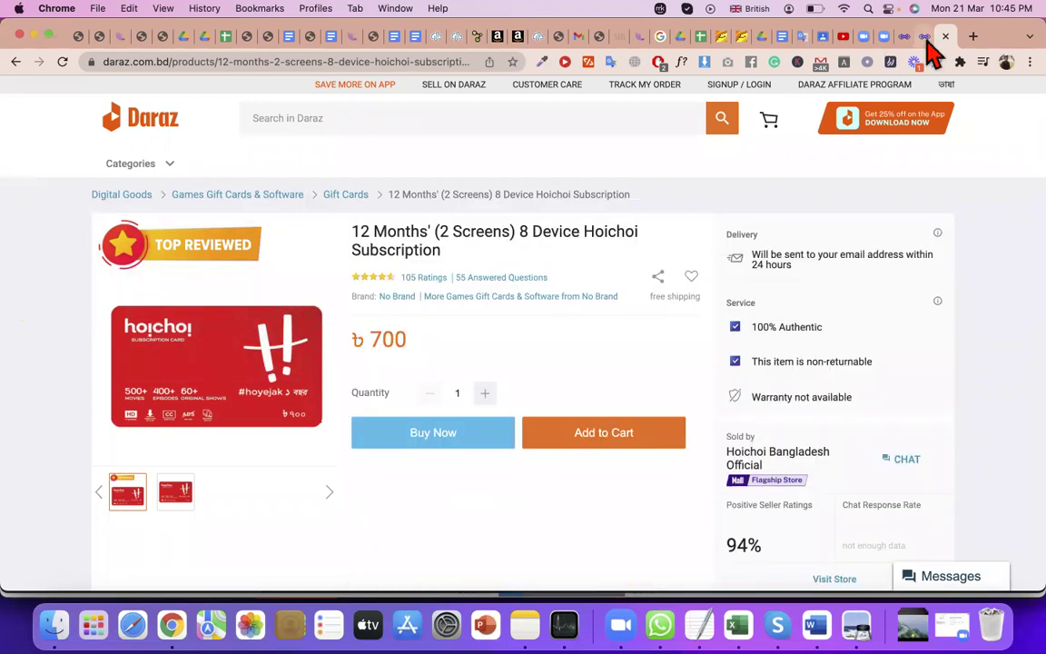
Return to the Ebook product's edit page and enable the Downloadable option.
{"action": "left_click", "coordinate": [925, 37]}
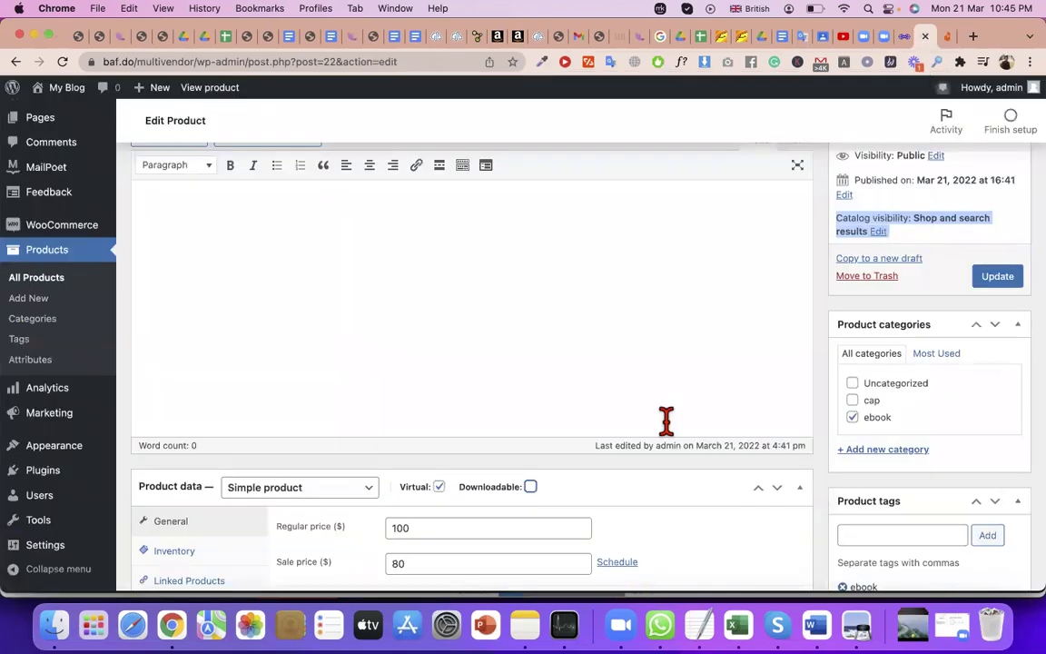
{"action": "left_click", "coordinate": [532, 490]}
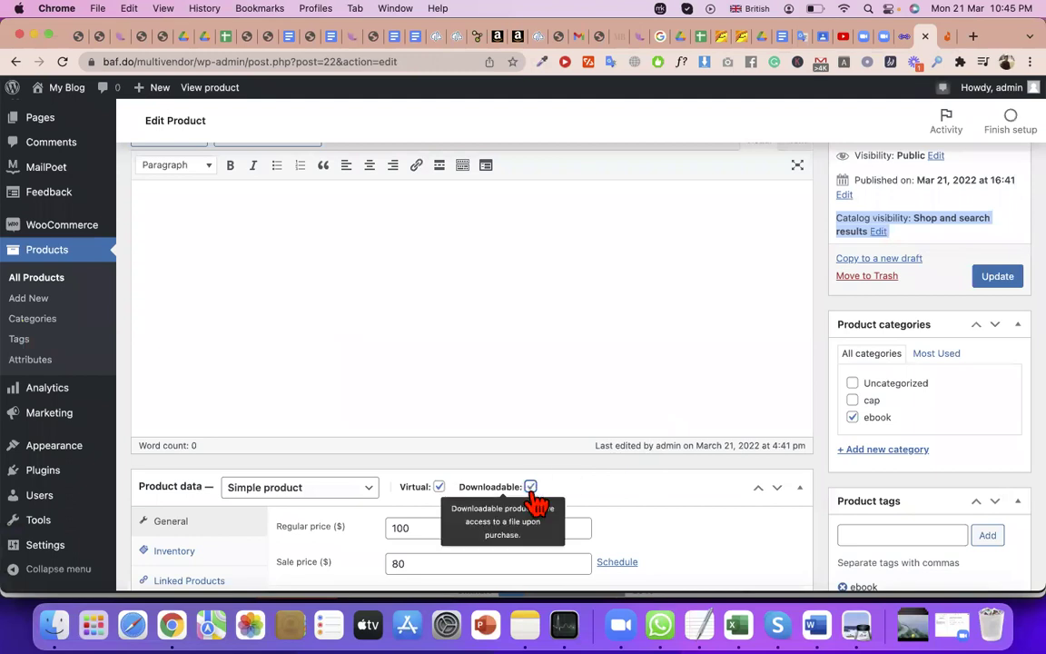
{"action": "scroll", "coordinate": [535, 502], "scroll_direction": "down", "scroll_amount": 2}
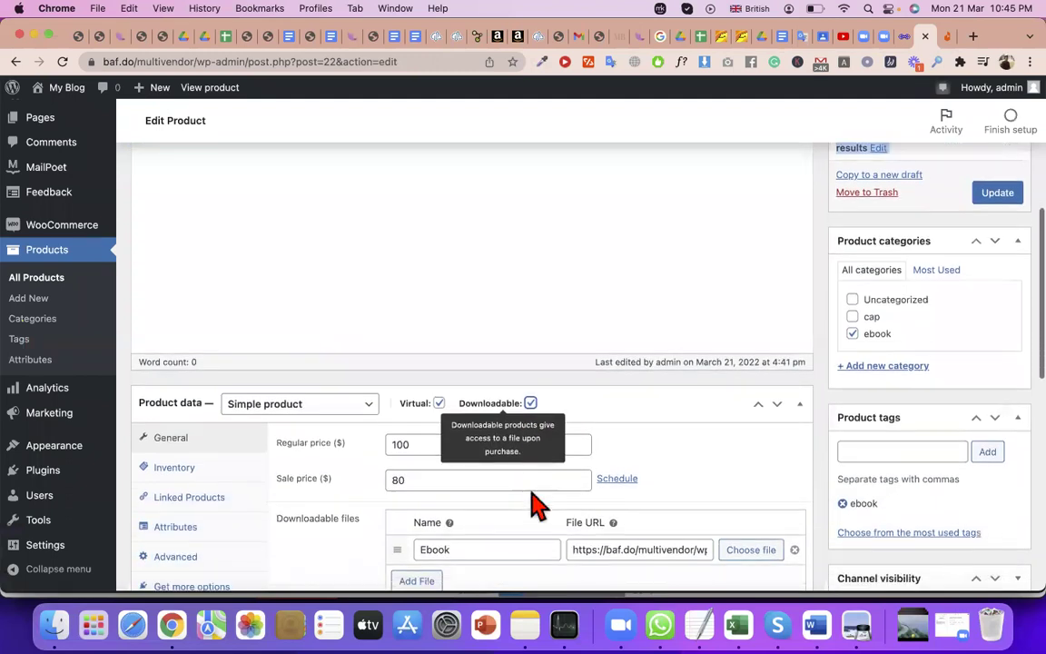
Review the Ebook's downloadable file URL, the Virtual and Downloadable options, and the remaining general product data.
{"action": "triple_click", "coordinate": [629, 549]}
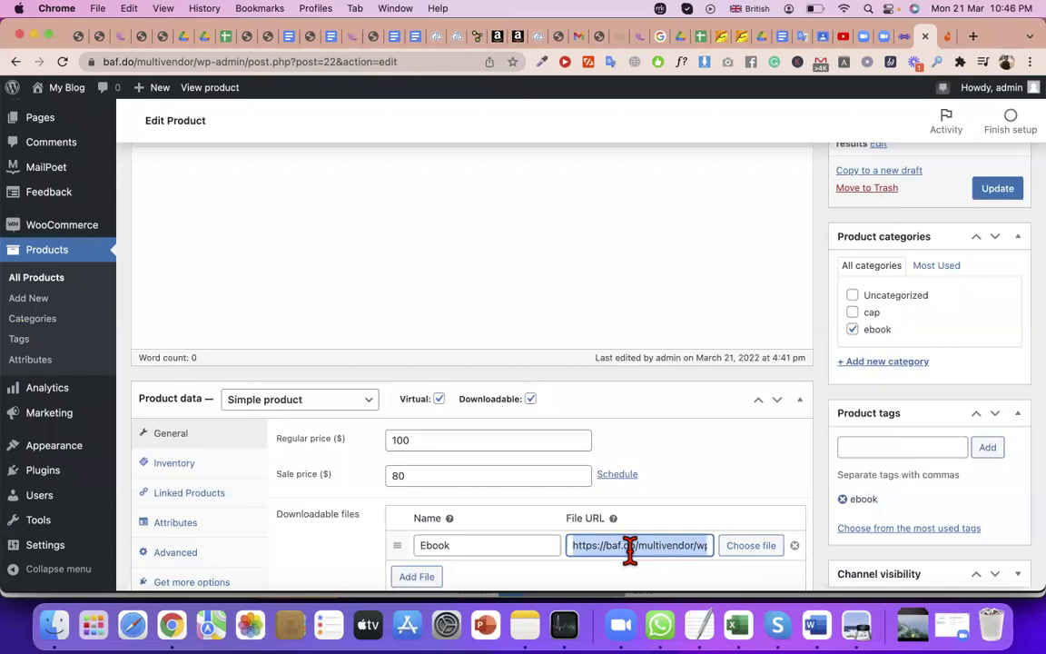
{"action": "left_click", "coordinate": [438, 400]}
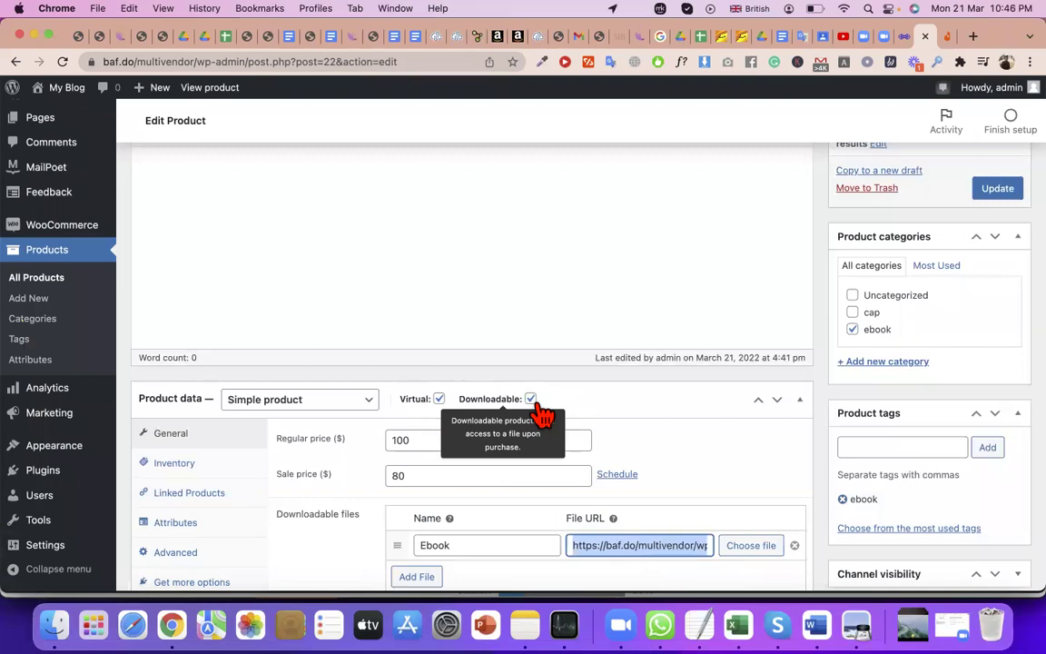
{"action": "triple_click", "coordinate": [515, 433]}
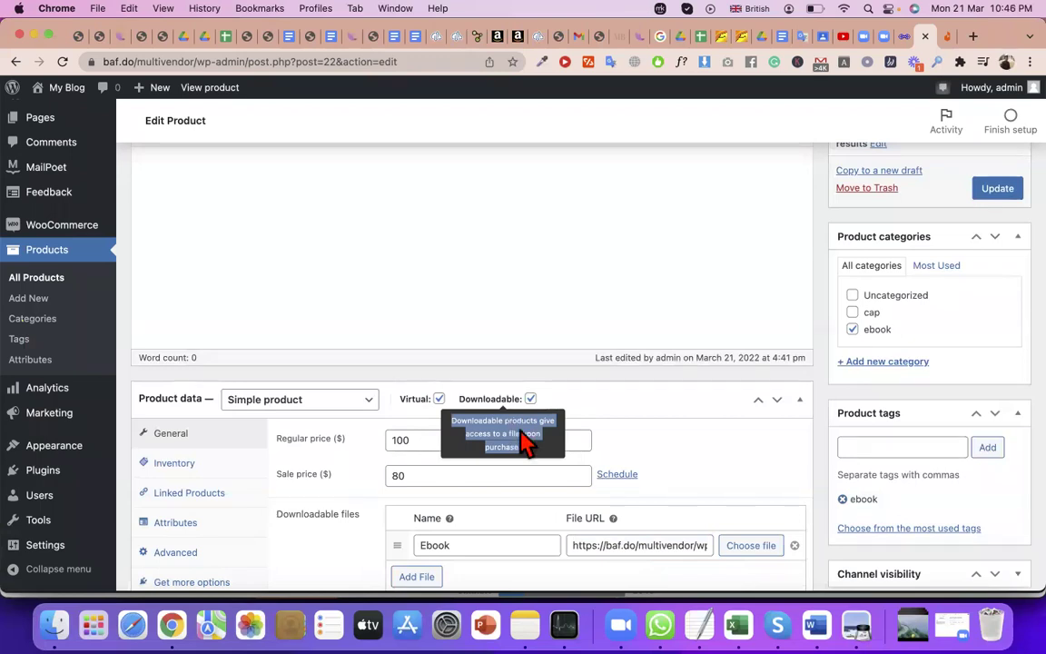
{"action": "mouse_move", "coordinate": [432, 401]}
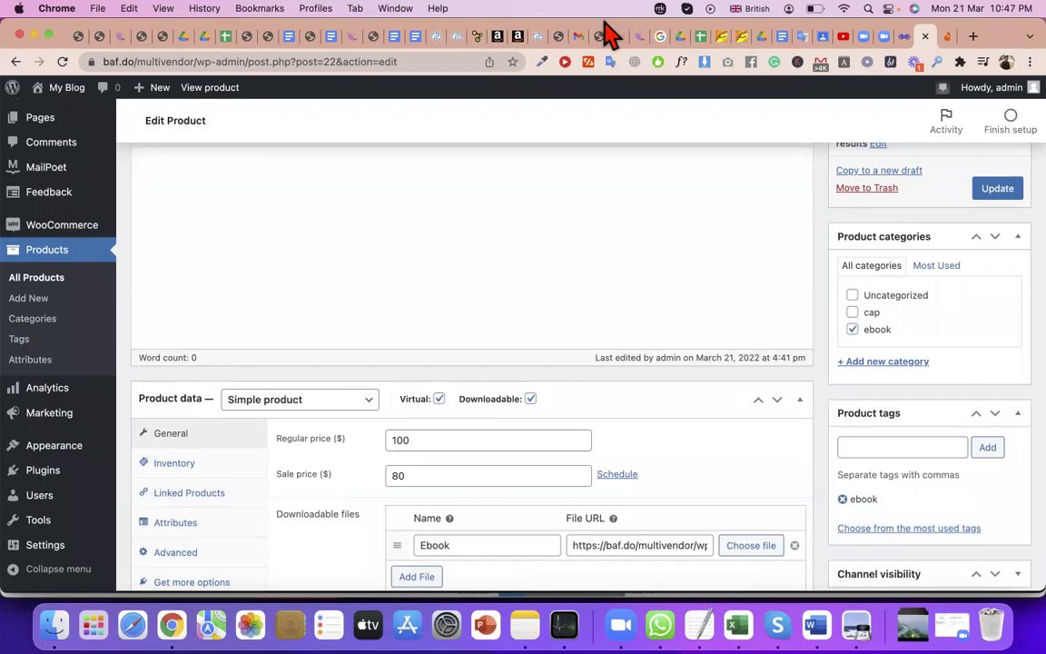
{"action": "scroll", "coordinate": [555, 352], "scroll_direction": "down", "scroll_amount": 4}
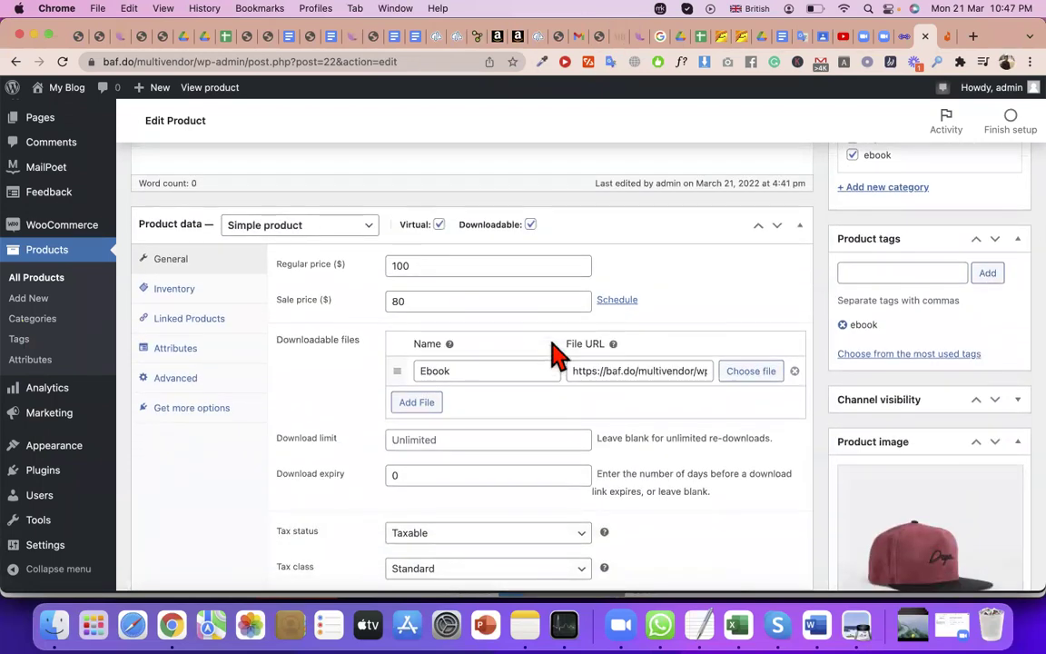
{"action": "scroll", "coordinate": [556, 356], "scroll_direction": "down", "scroll_amount": 2}
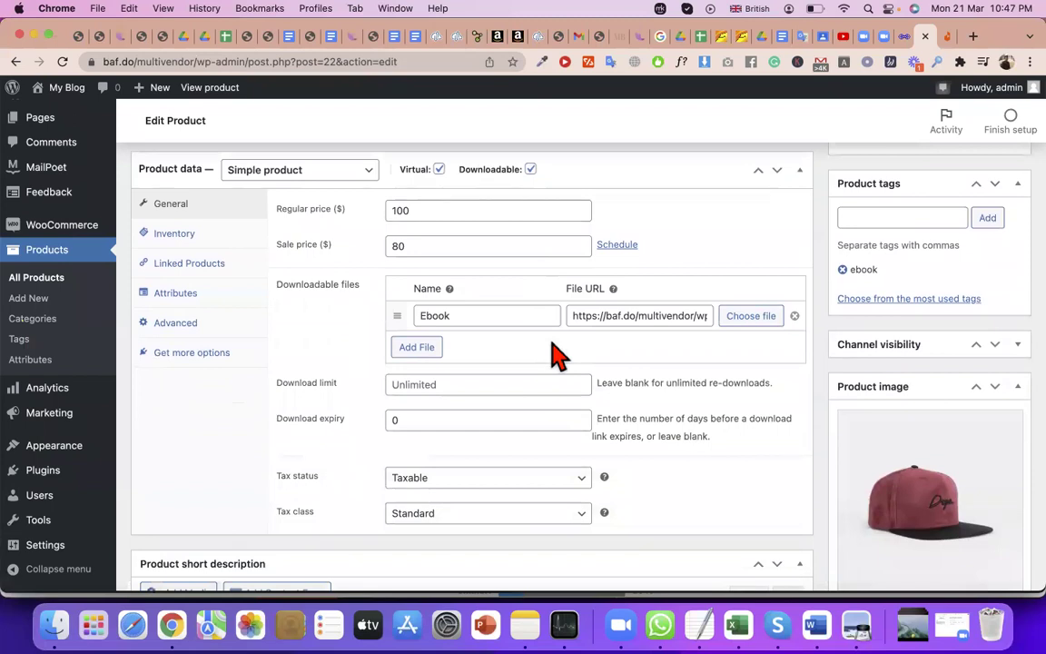
Update the published Ebook product to save its current product settings.
{"action": "scroll", "coordinate": [550, 345], "scroll_direction": "up", "scroll_amount": 5}
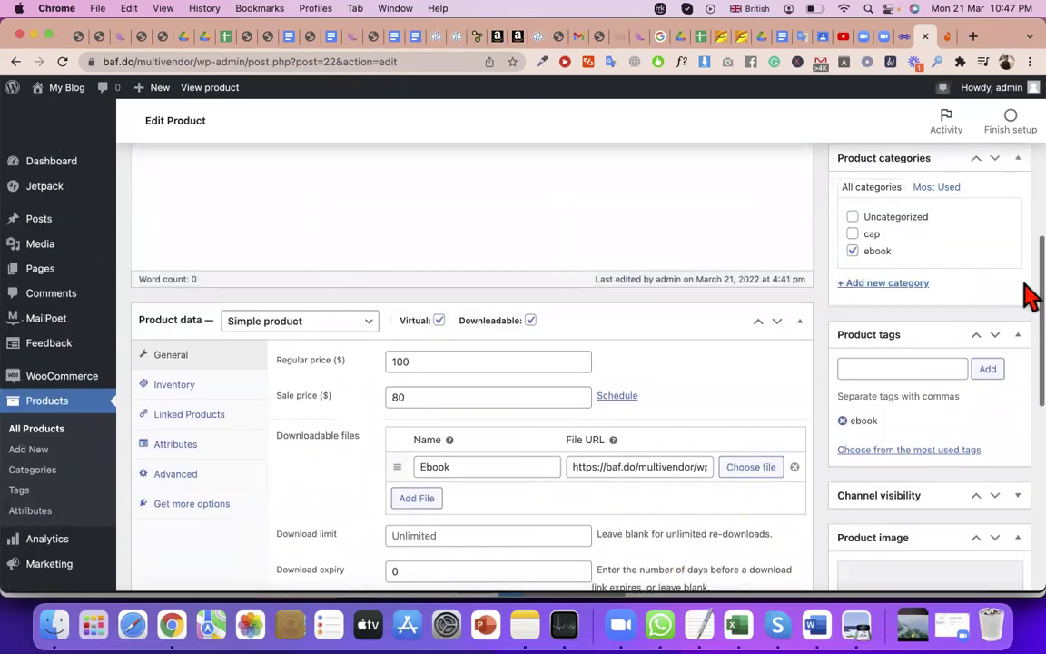
{"action": "scroll", "coordinate": [1008, 326], "scroll_direction": "up", "scroll_amount": 8}
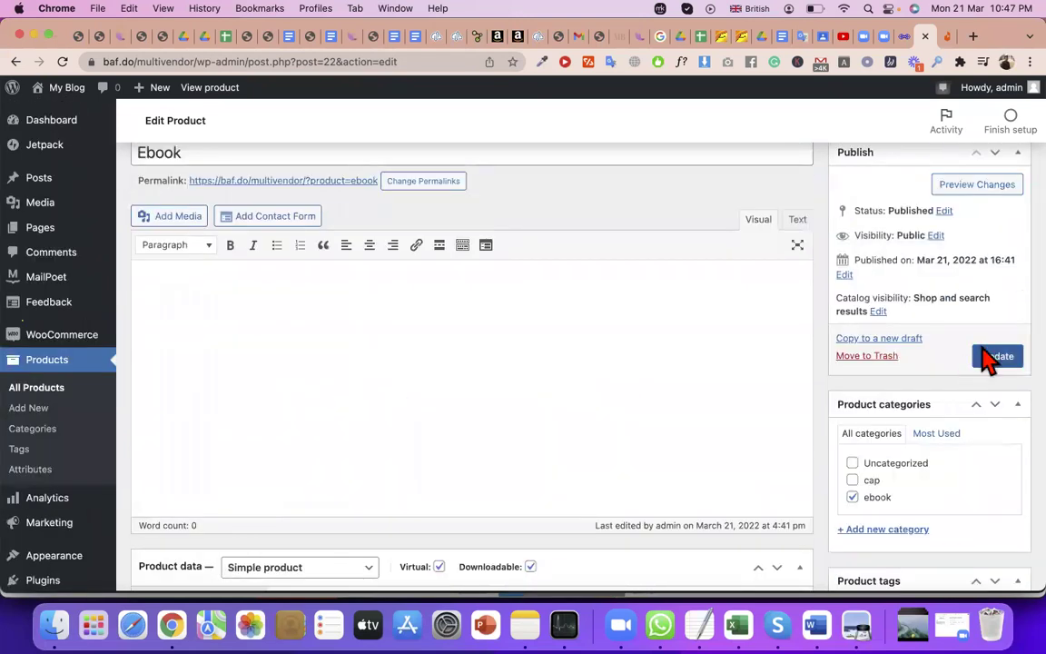
{"action": "left_click", "coordinate": [989, 354]}
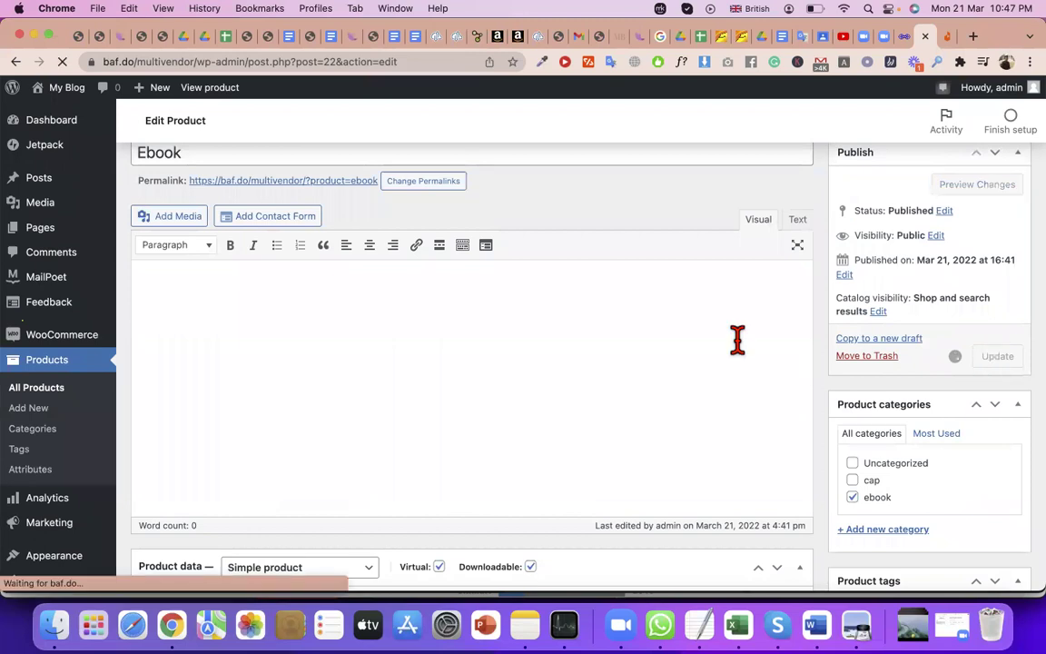
Return to the WooCommerce Downloadable products settings and choose Force downloads as the file download method.
{"action": "left_click", "coordinate": [904, 38]}
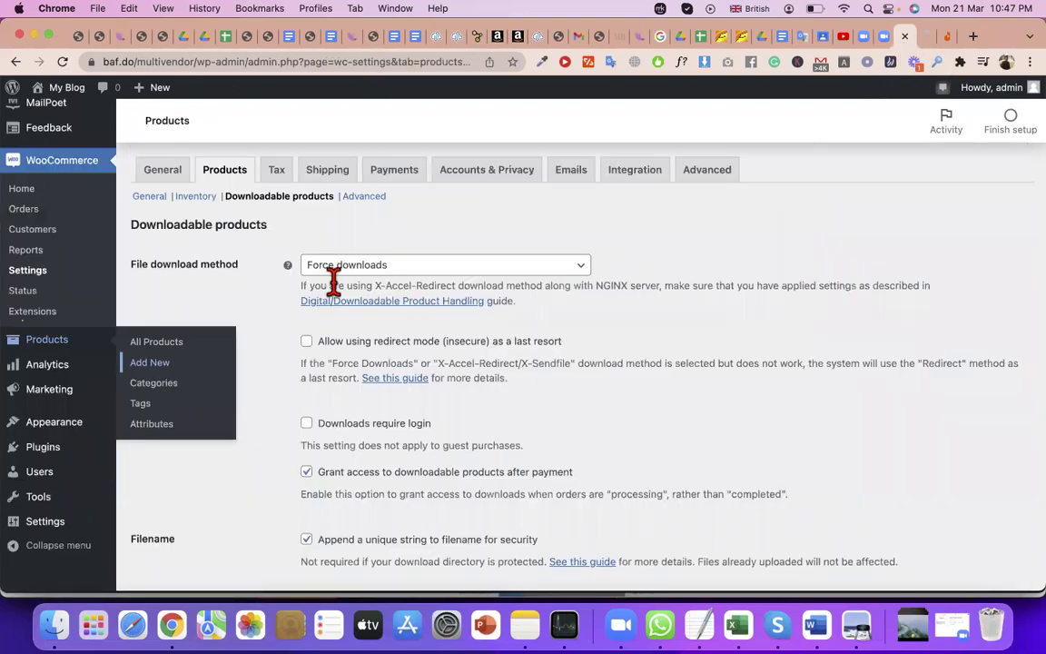
{"action": "triple_click", "coordinate": [231, 226]}
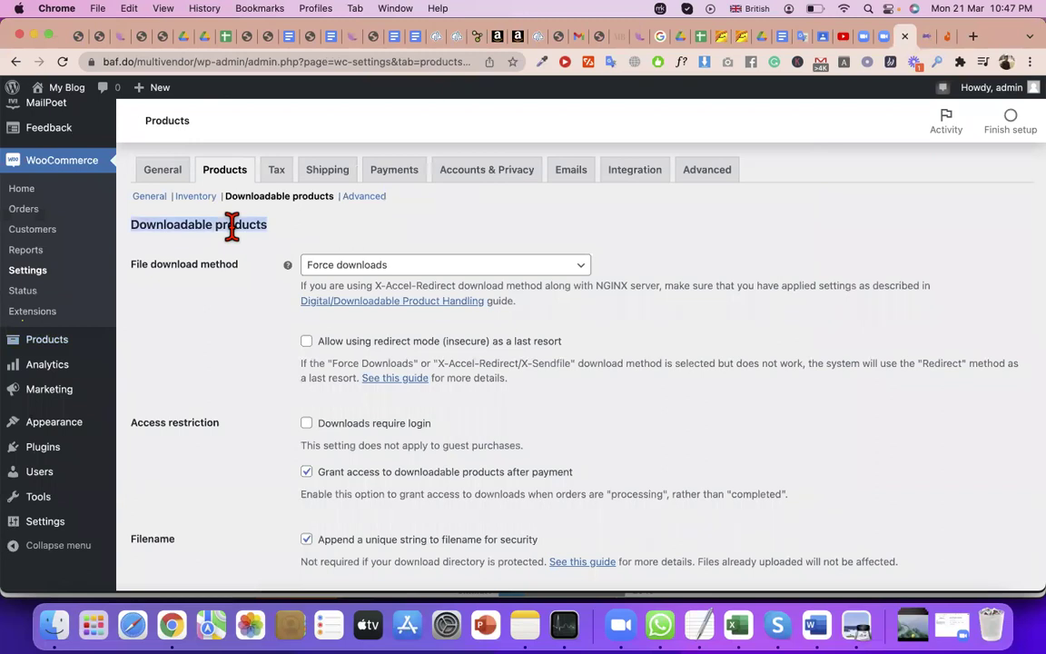
{"action": "triple_click", "coordinate": [211, 227]}
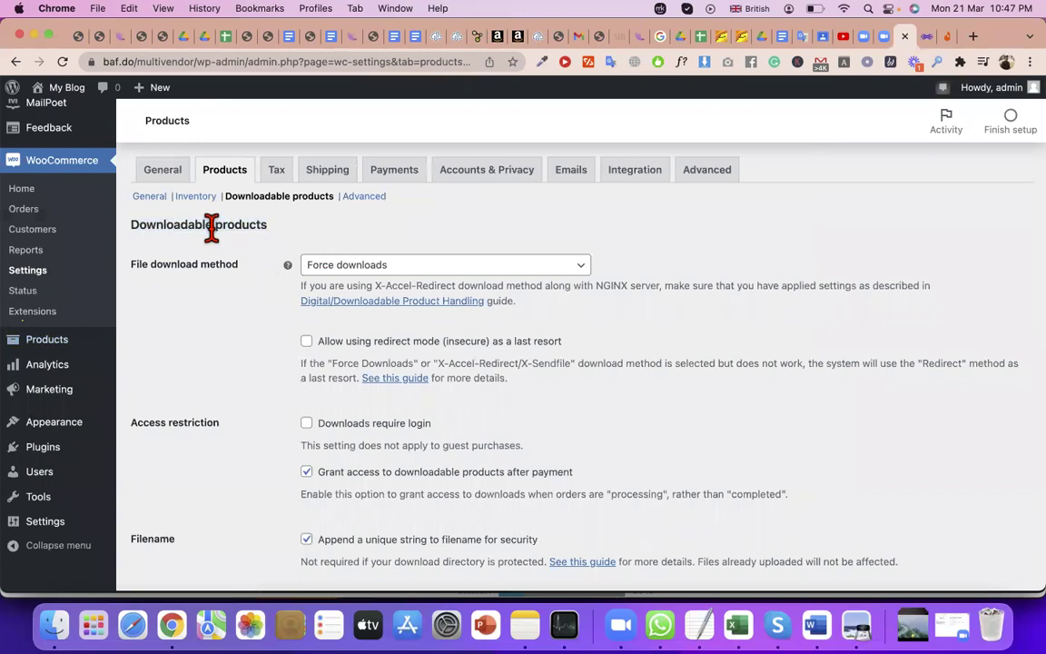
{"action": "left_click", "coordinate": [333, 272]}
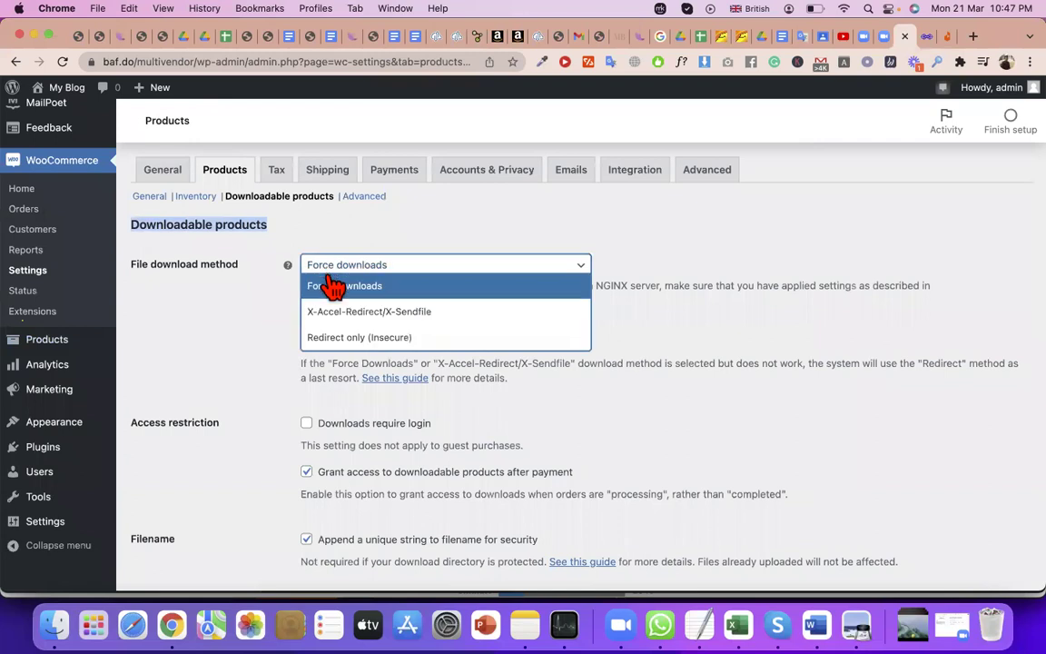
{"action": "left_click", "coordinate": [326, 286]}
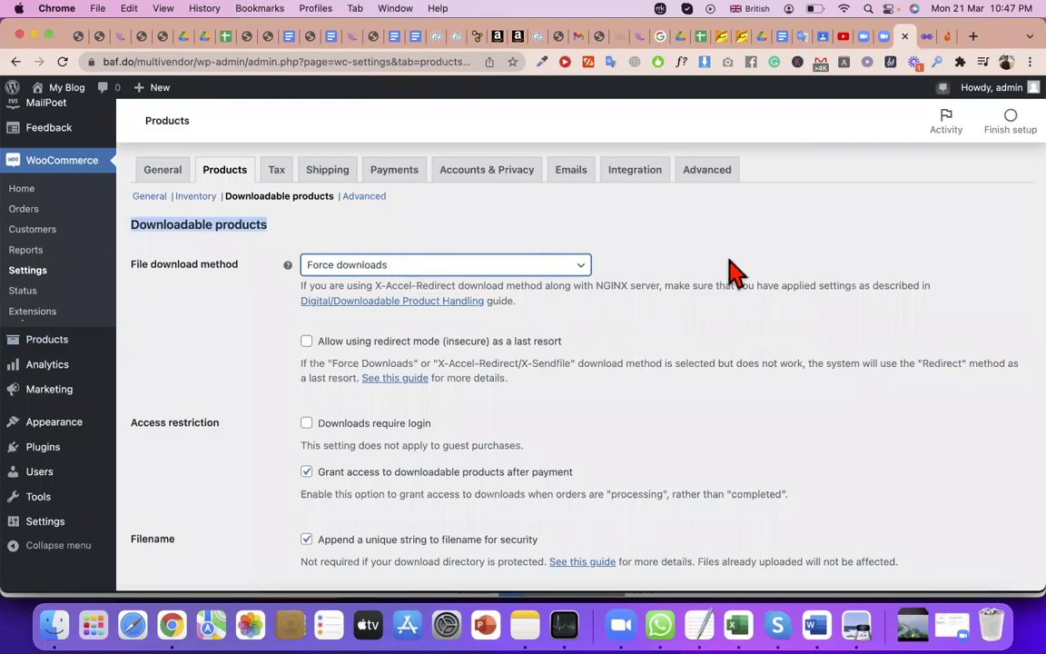
Try Redirect only (Insecure) as the file download method, then restore Force downloads.
{"action": "left_click", "coordinate": [524, 270]}
{"action": "left_click", "coordinate": [493, 345]}
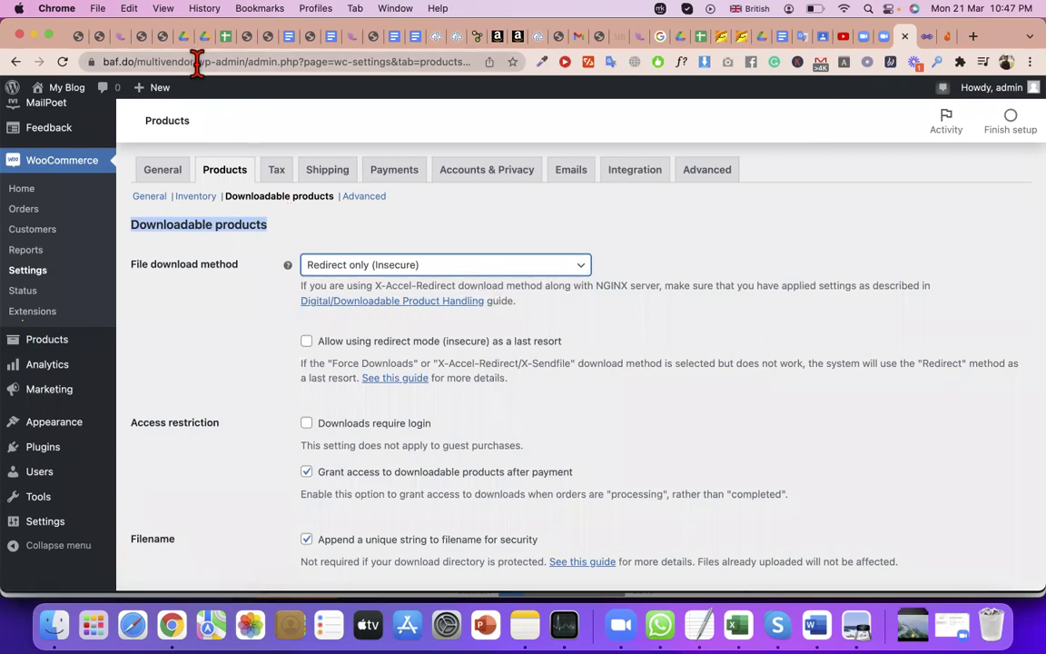
{"action": "left_click_drag", "start_coordinate": [197, 62], "coordinate": [77, 60]}
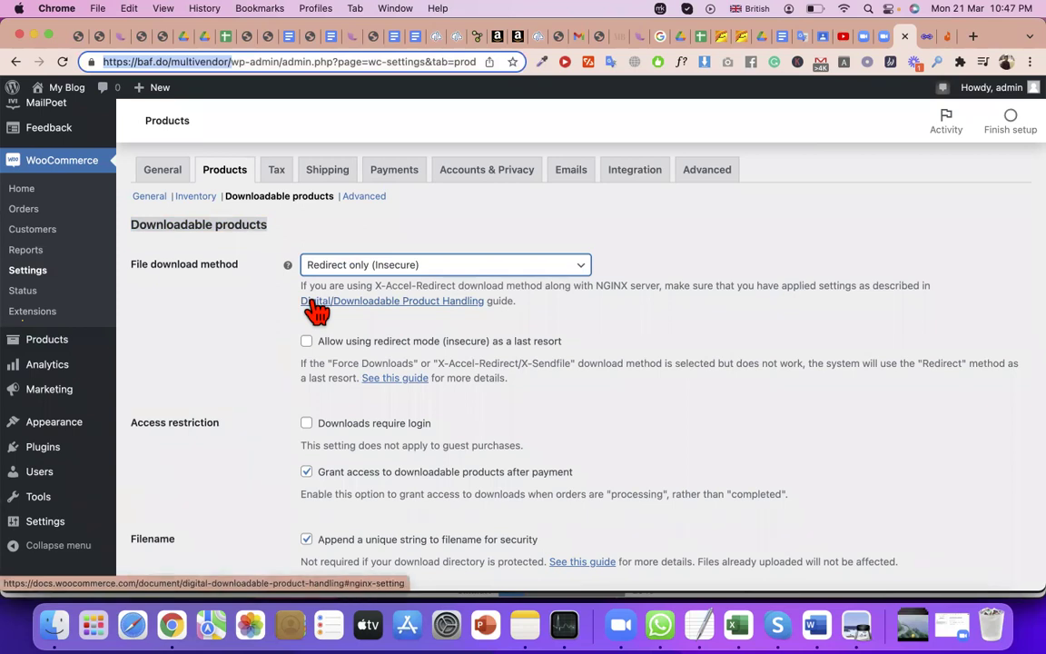
{"action": "left_click", "coordinate": [356, 272]}
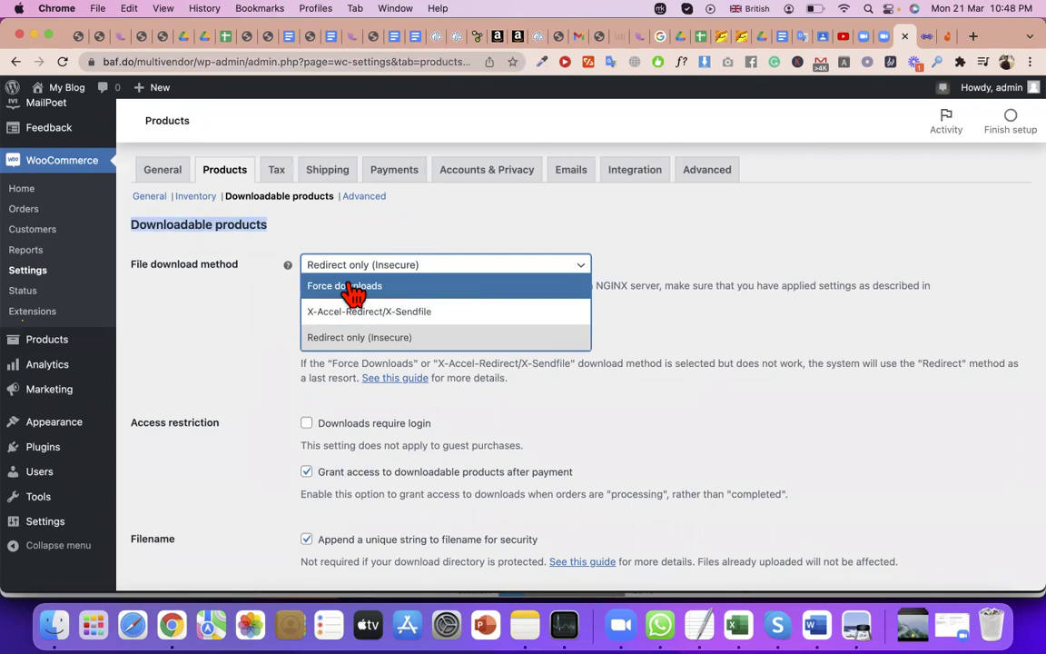
{"action": "left_click", "coordinate": [349, 288]}
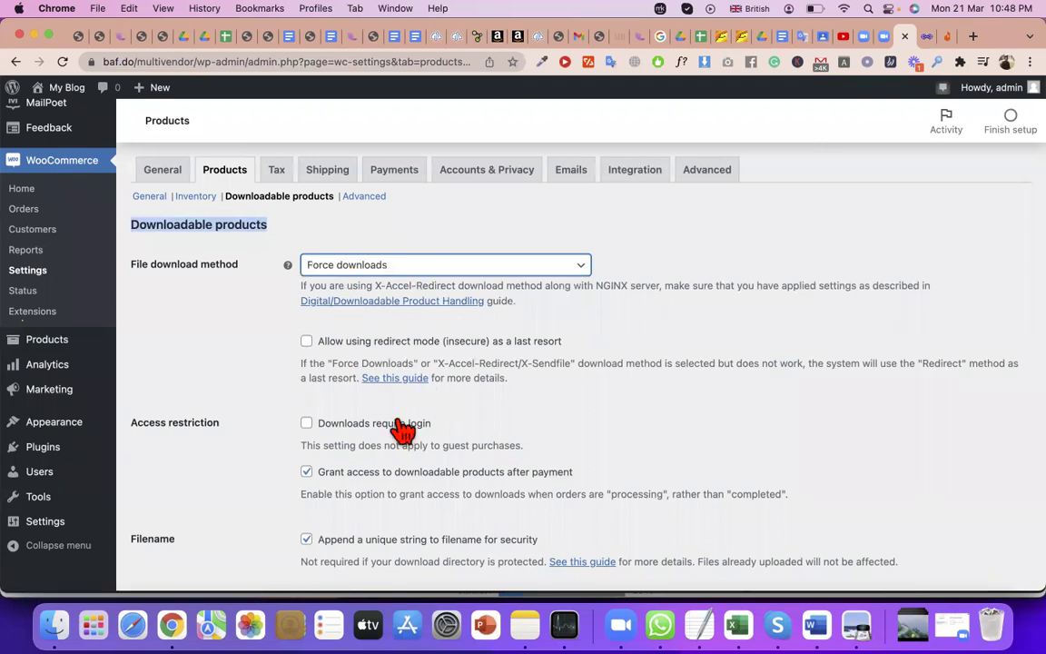
Try allowing redirect mode (insecure) as a last resort, then disable the option again.
{"action": "scroll", "coordinate": [401, 428], "scroll_direction": "down", "scroll_amount": 1}
{"action": "scroll", "coordinate": [401, 428], "scroll_direction": "down", "scroll_amount": 2}
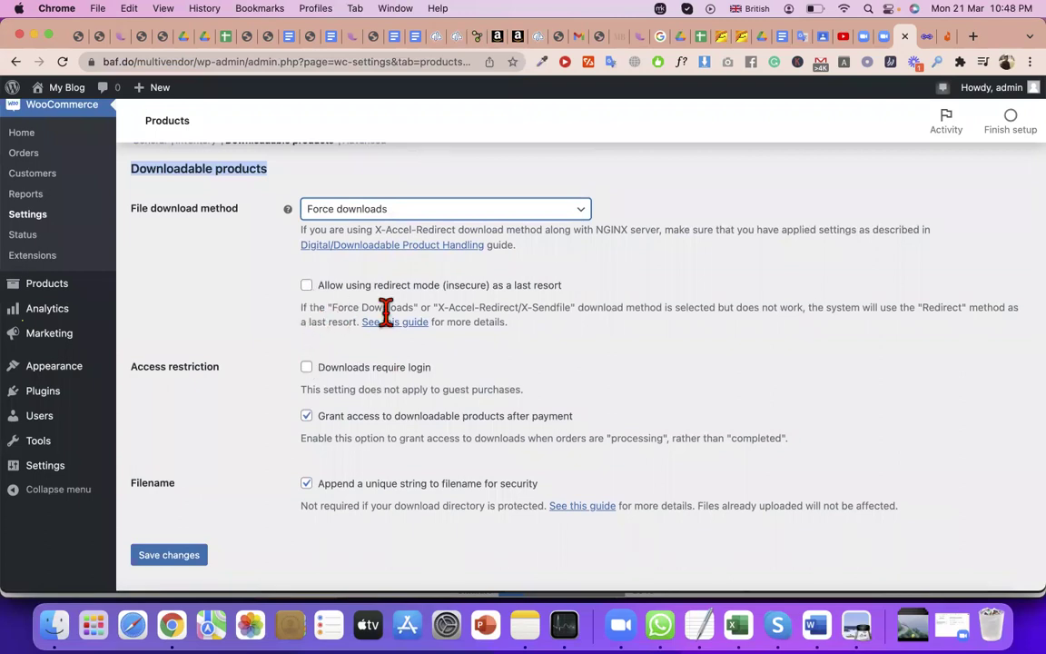
{"action": "triple_click", "coordinate": [417, 289]}
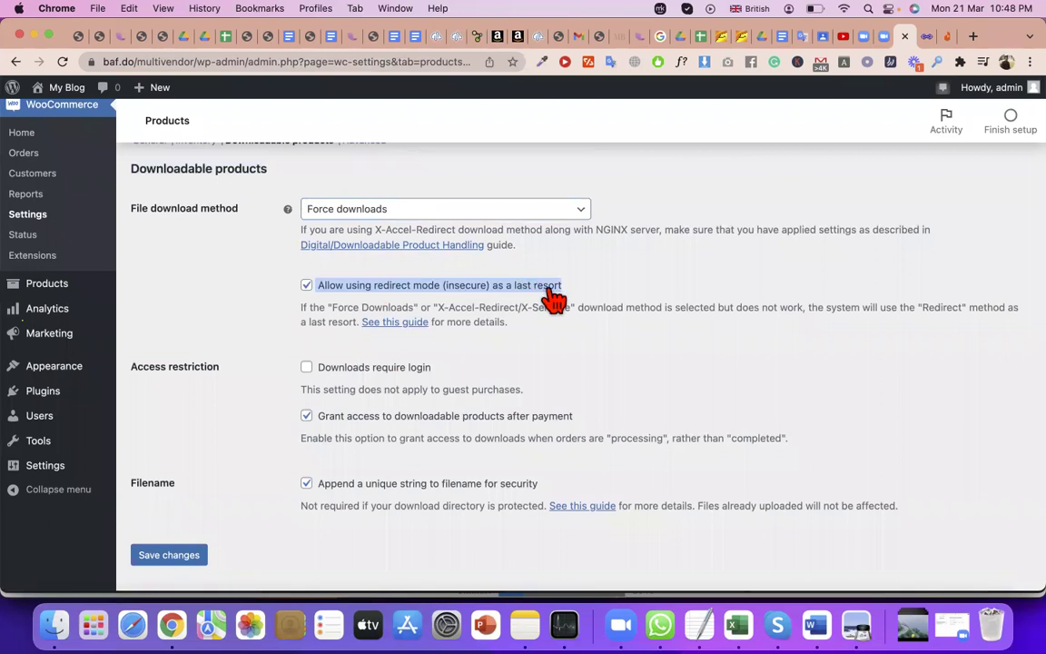
{"action": "left_click", "coordinate": [348, 290]}
Enable Downloads require login under Access restriction and save the downloadable products settings.
{"action": "scroll", "coordinate": [363, 308], "scroll_direction": "down", "scroll_amount": 2}
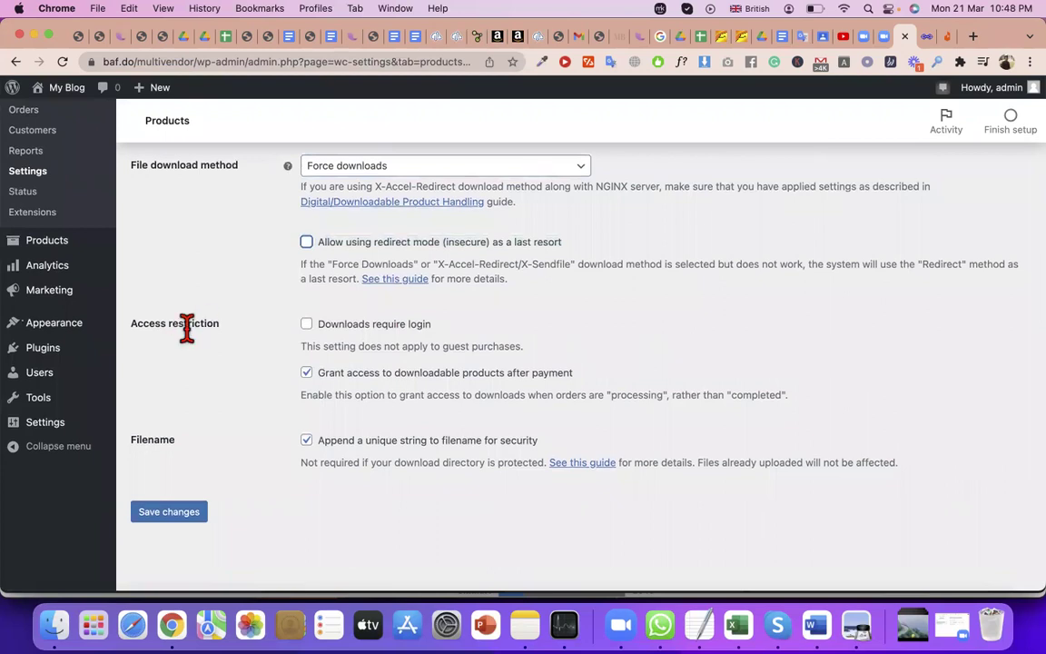
{"action": "triple_click", "coordinate": [181, 319]}
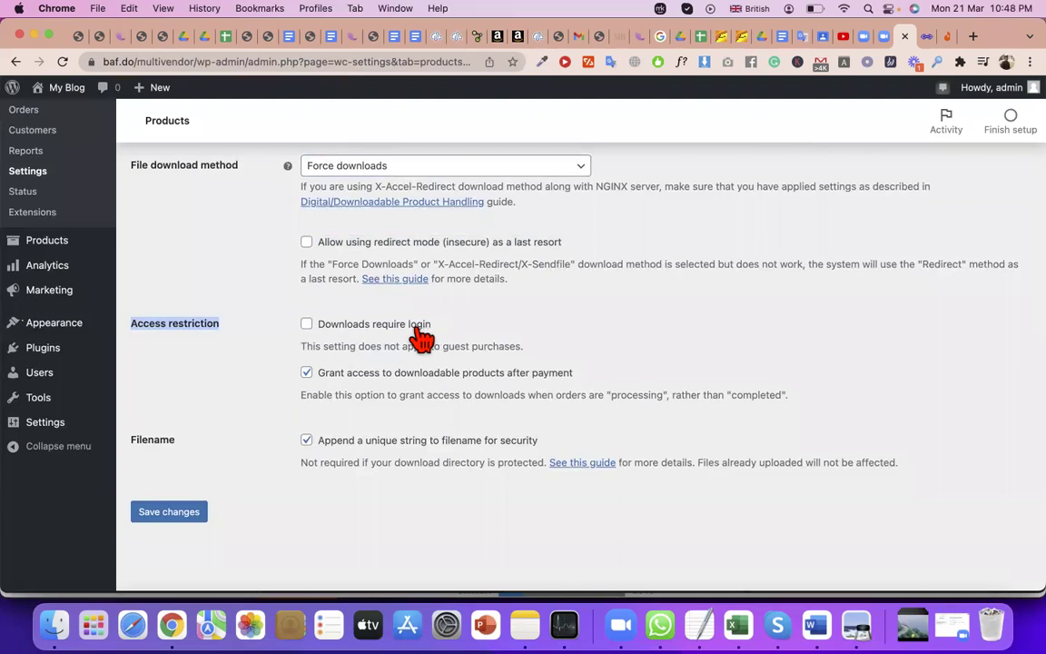
{"action": "left_click", "coordinate": [377, 325]}
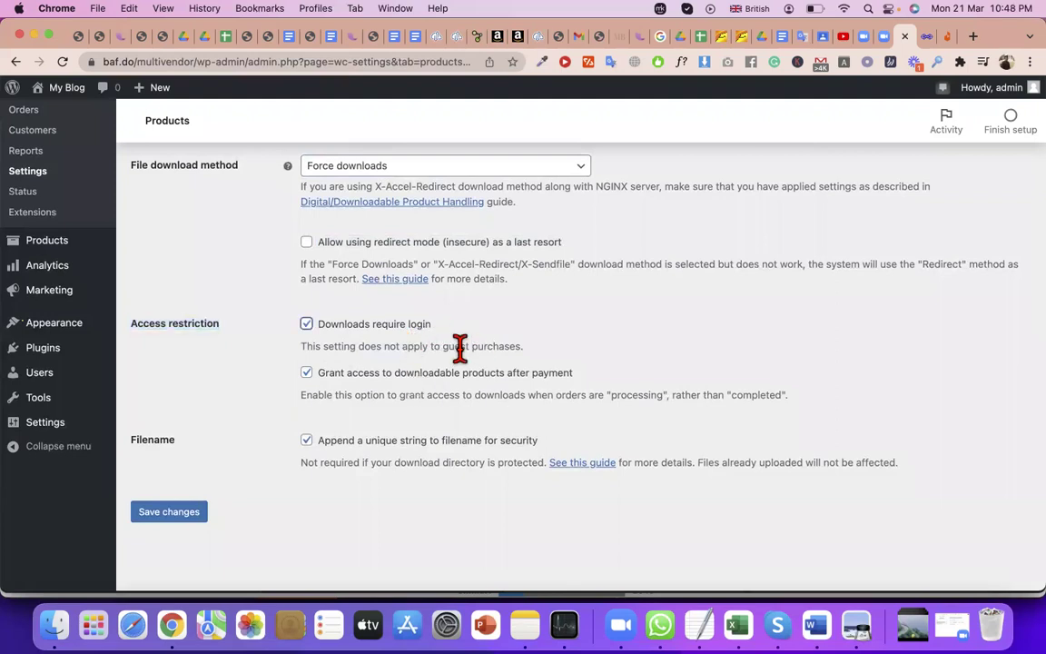
{"action": "triple_click", "coordinate": [459, 345]}
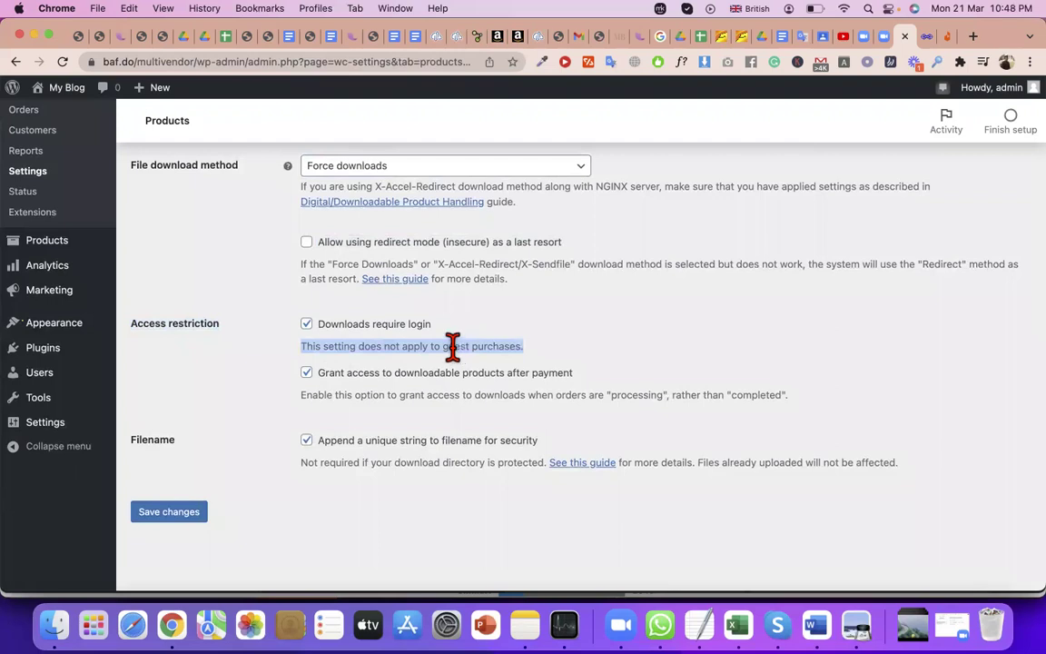
{"action": "left_click", "coordinate": [307, 325]}
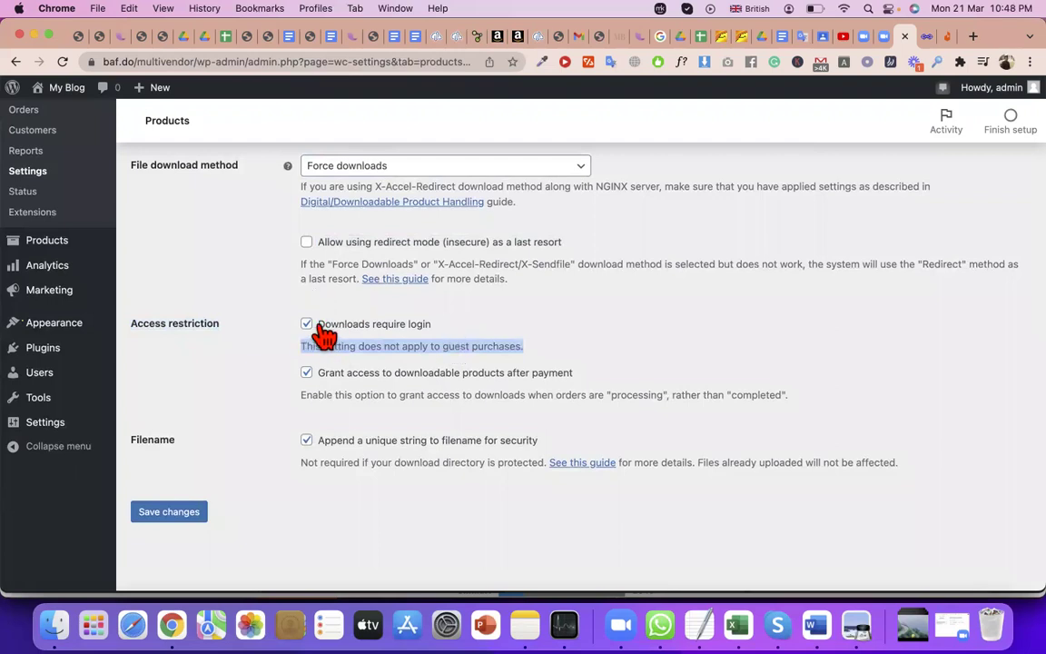
{"action": "left_click", "coordinate": [307, 372]}
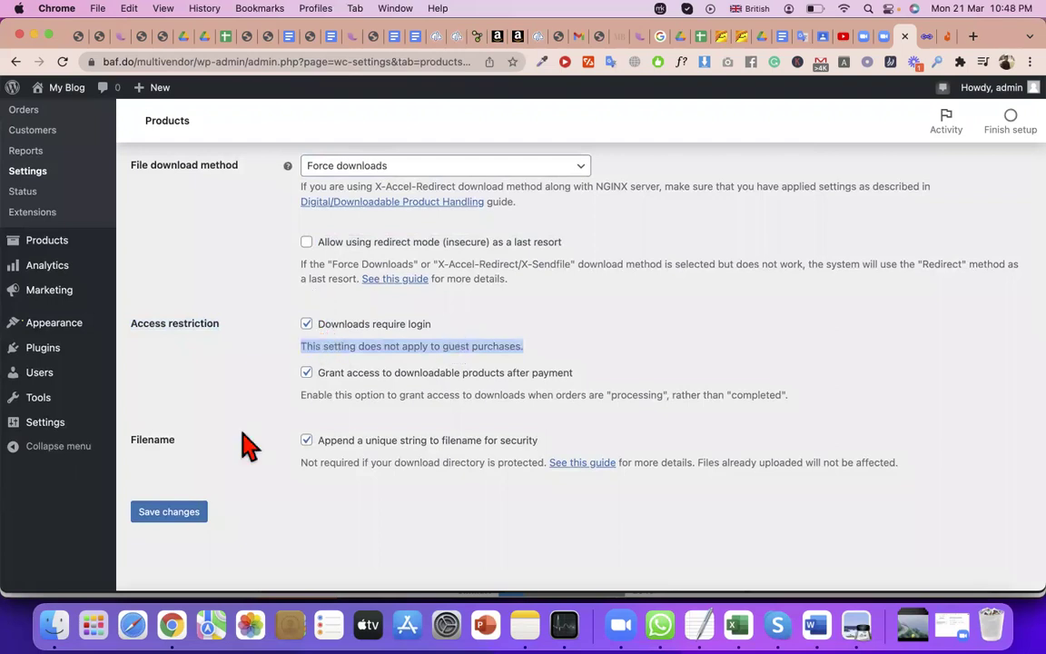
{"action": "left_click", "coordinate": [177, 511]}
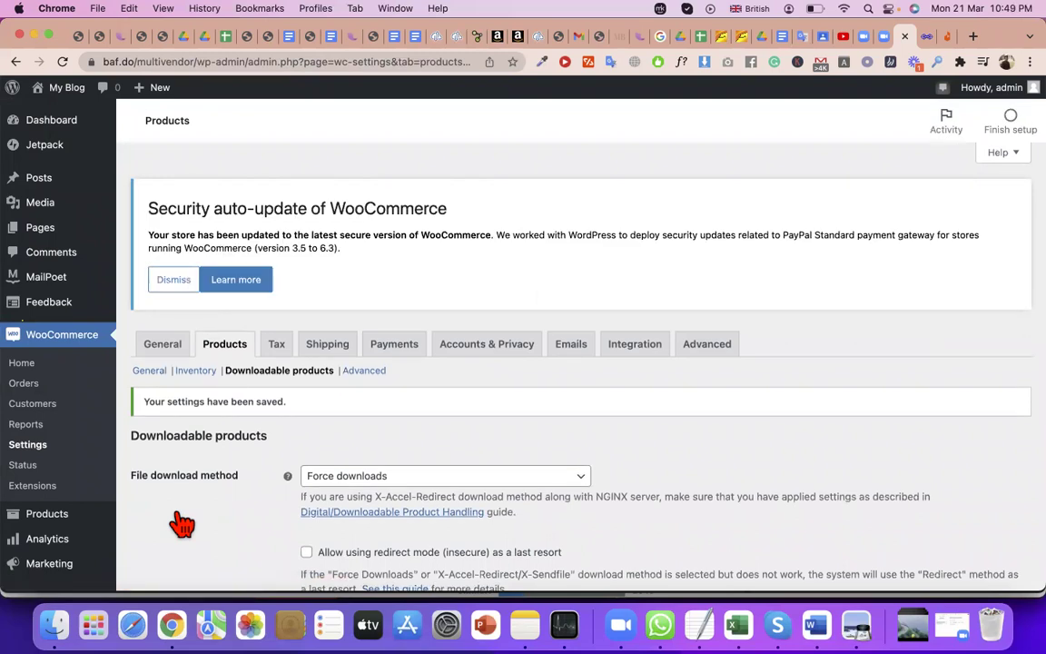
Enable Direct updates for the product attributes lookup table in the advanced product settings and save the changes.
{"action": "left_click", "coordinate": [347, 377]}
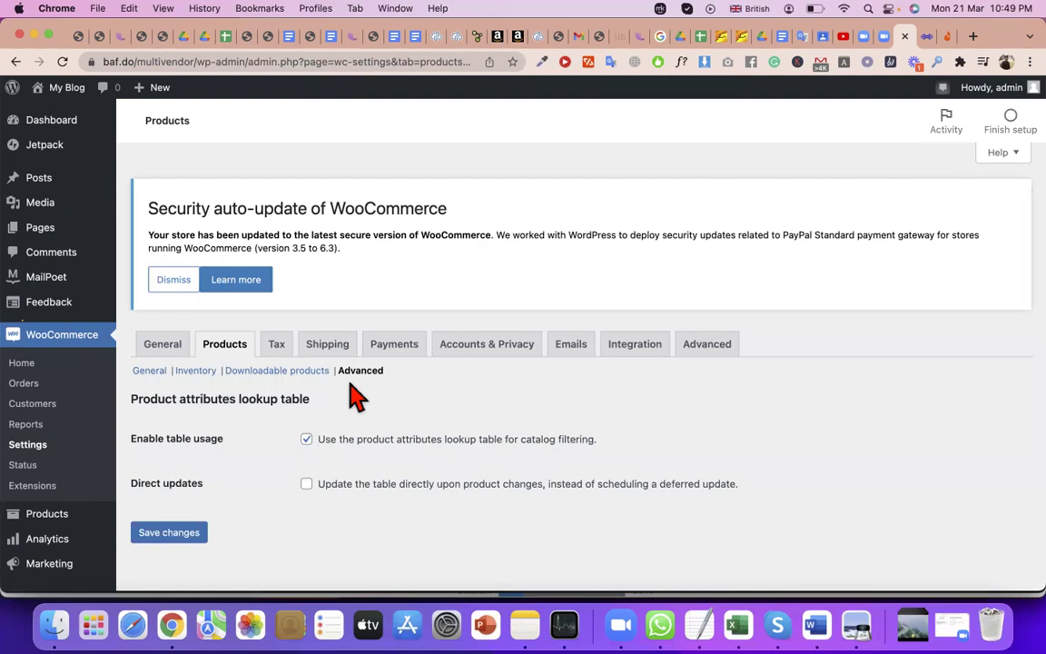
{"action": "triple_click", "coordinate": [220, 399]}
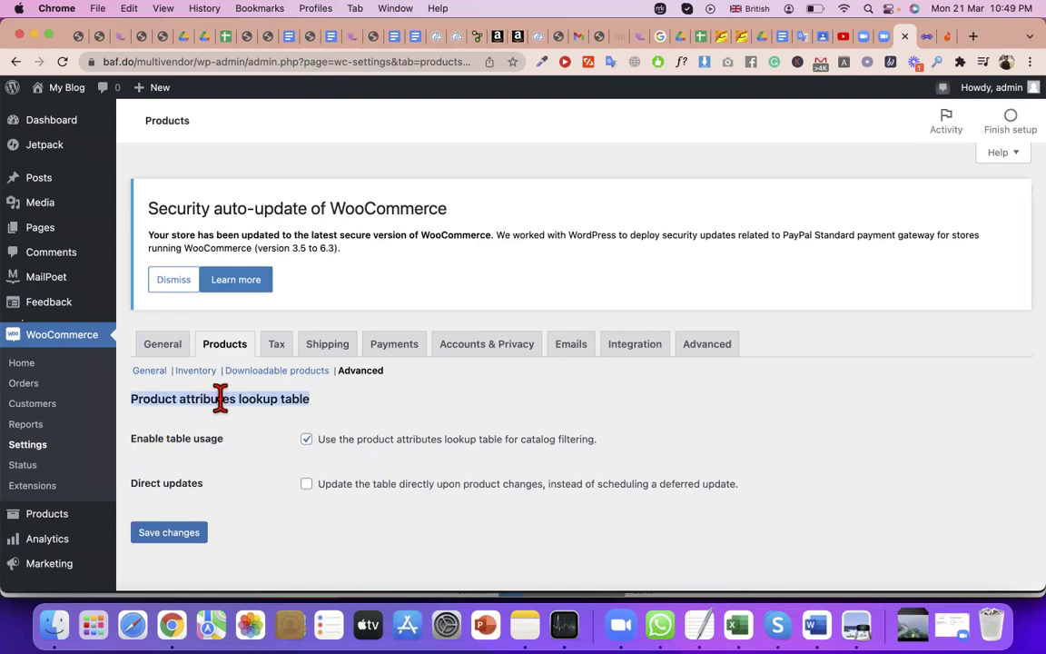
{"action": "triple_click", "coordinate": [167, 438]}
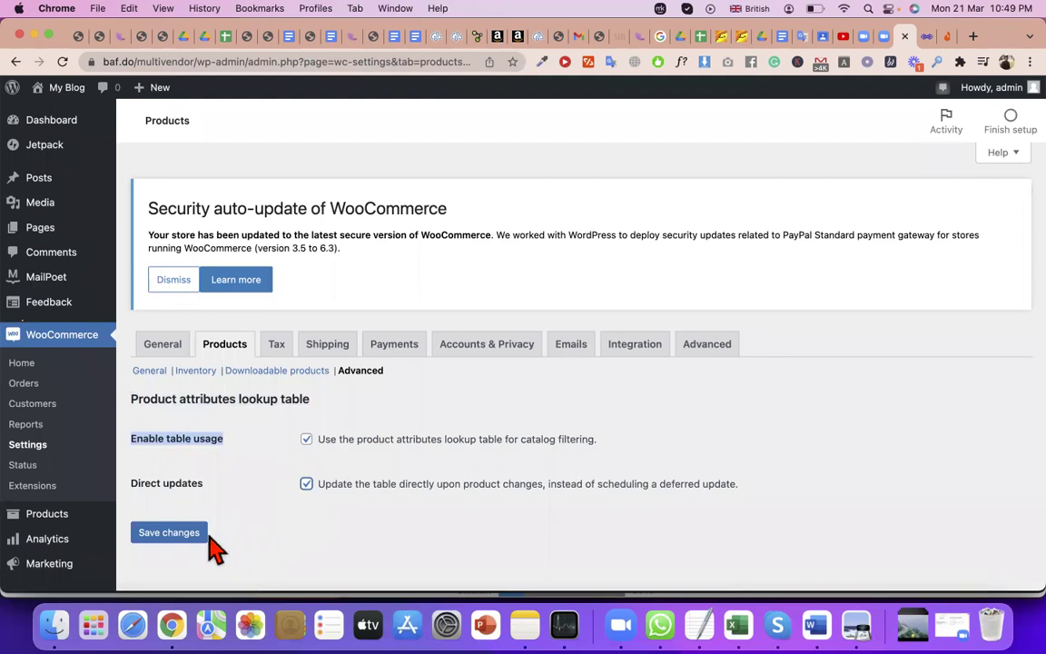
{"action": "left_click", "coordinate": [173, 532]}
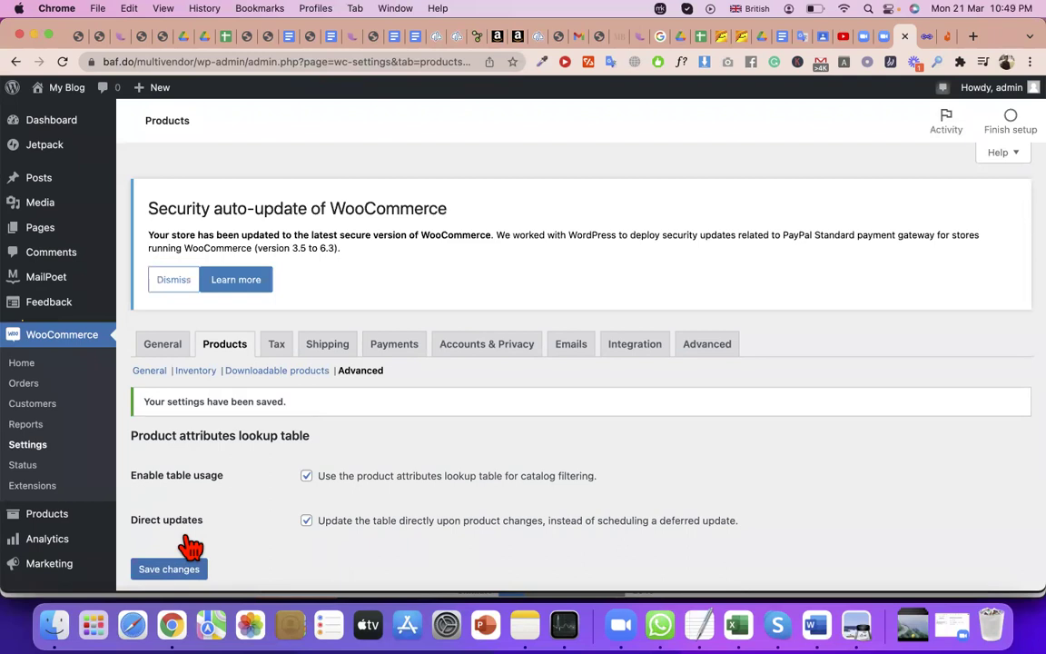
{"action": "triple_click", "coordinate": [251, 401]}
{"action": "scroll", "coordinate": [251, 401], "scroll_direction": "down", "scroll_amount": 2}
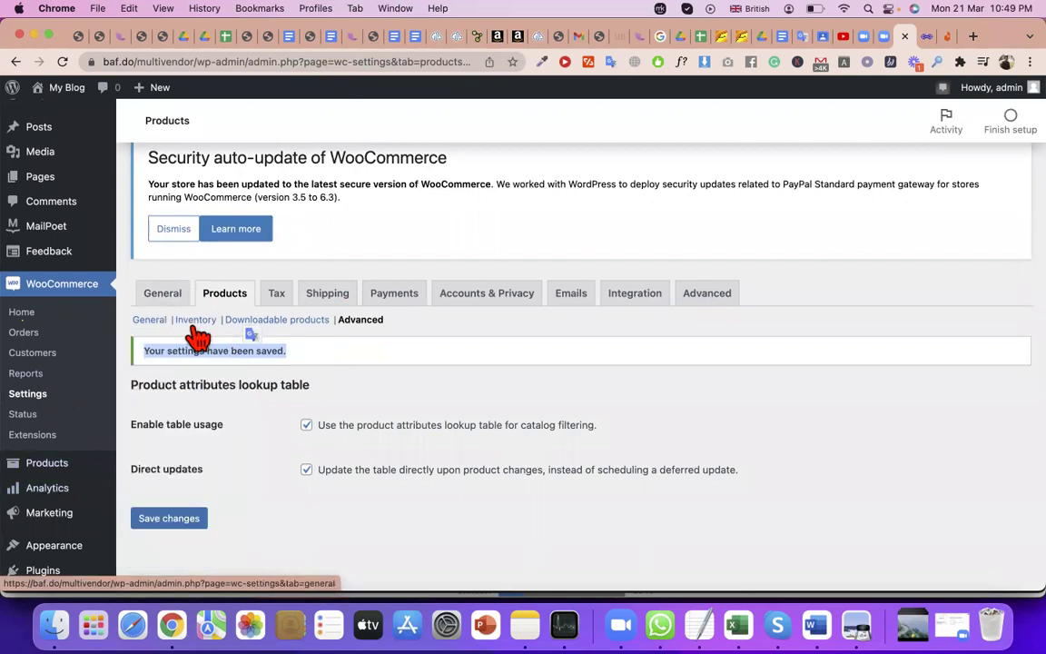
Circle Payments and box Tax with screen annotations over the WooCommerce settings, then clear the markings.
{"action": "triple_click", "coordinate": [491, 189]}
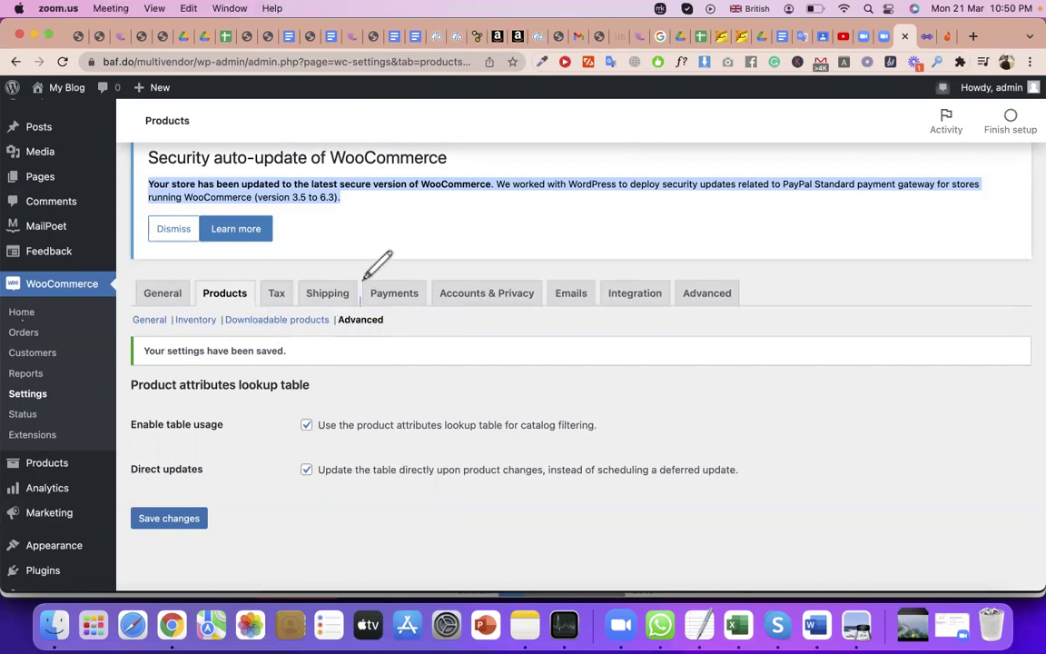
{"action": "mouse_move", "coordinate": [404, 265]}
{"action": "left_mouse_down"}
{"action": "mouse_move", "coordinate": [439, 280]}
{"action": "mouse_move", "coordinate": [400, 313]}
{"action": "mouse_move", "coordinate": [371, 291]}
{"action": "left_mouse_up"}
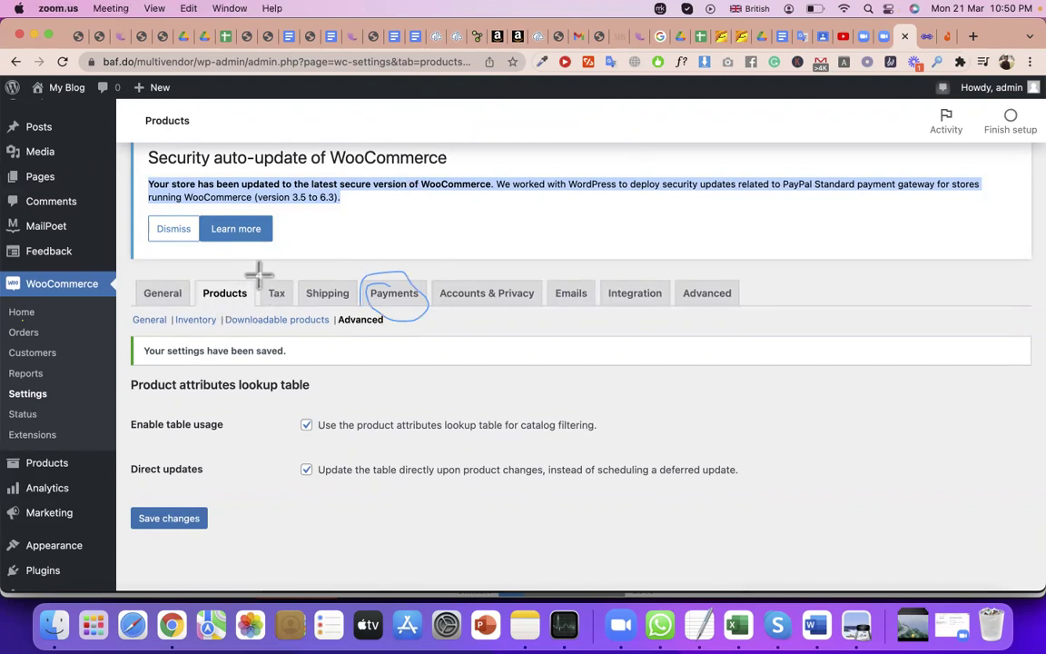
{"action": "mouse_move", "coordinate": [254, 275]}
{"action": "left_mouse_down"}
{"action": "mouse_move", "coordinate": [293, 282]}
{"action": "mouse_move", "coordinate": [305, 320]}
{"action": "left_mouse_up"}
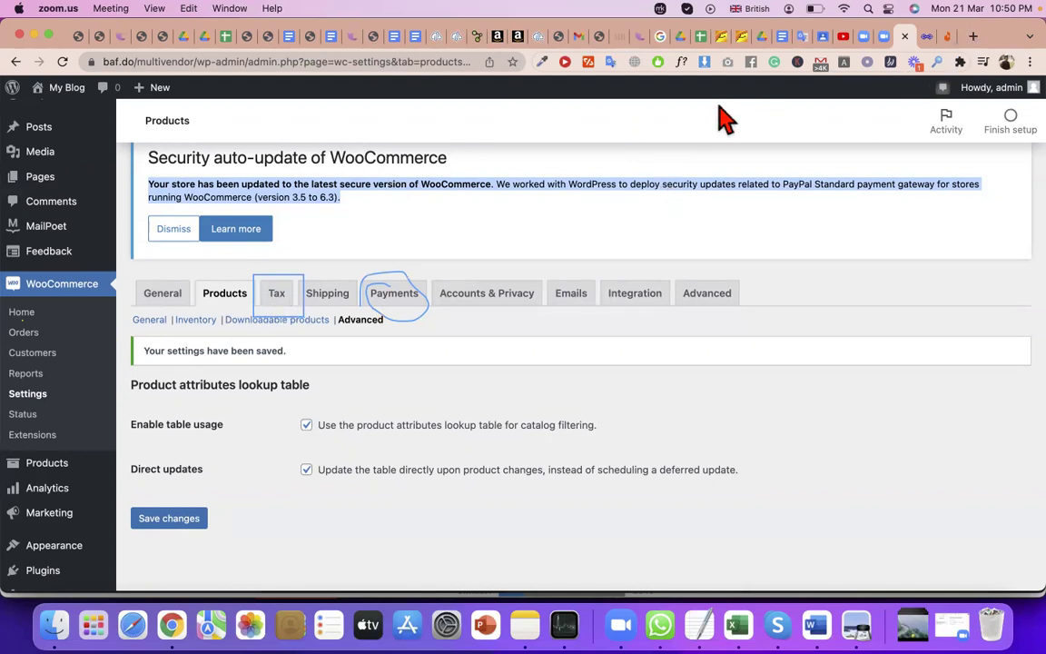
{"action": "key", "text": "Escape"}
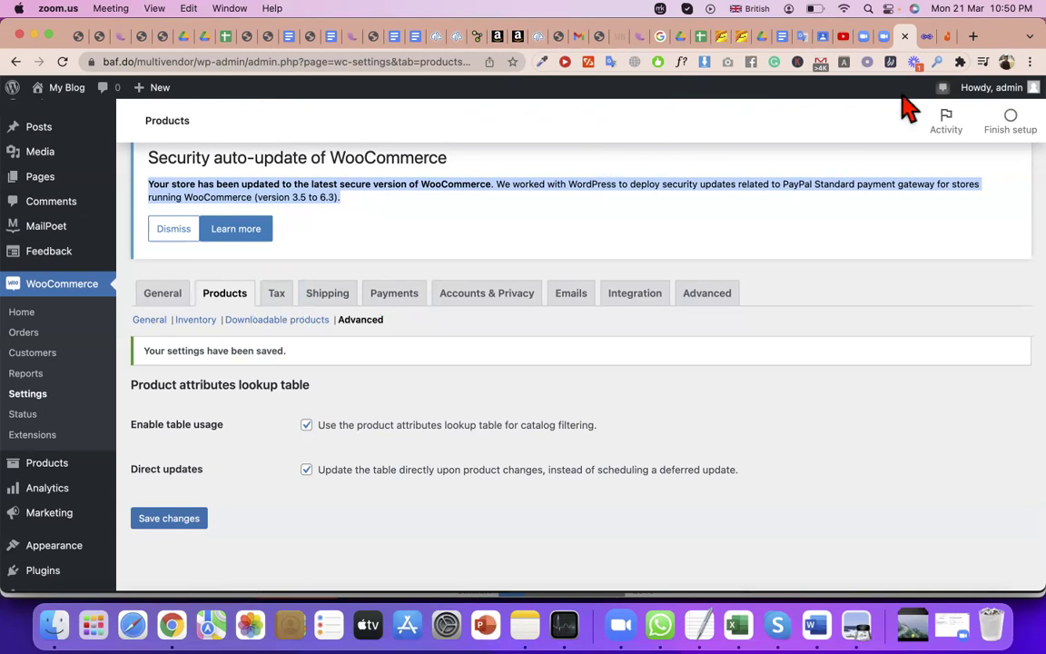
Write "all about shipping & tax" in a new browser tab's address field, change shipping to payment, and cut the whole text.
{"action": "left_click", "coordinate": [972, 36]}
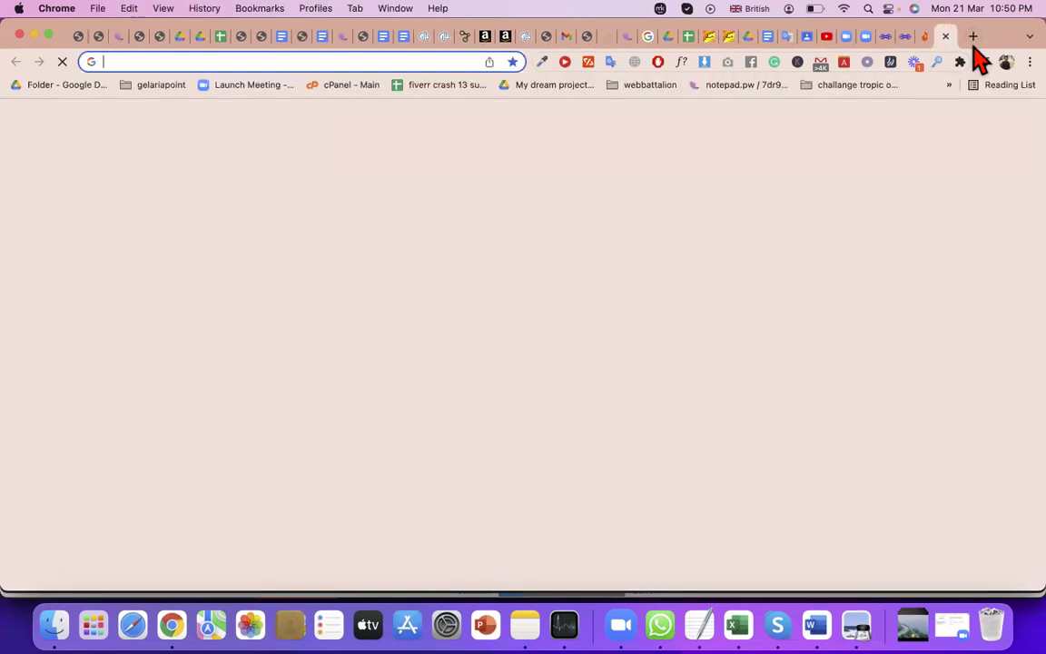
{"action": "type", "text": "all about shipping"}
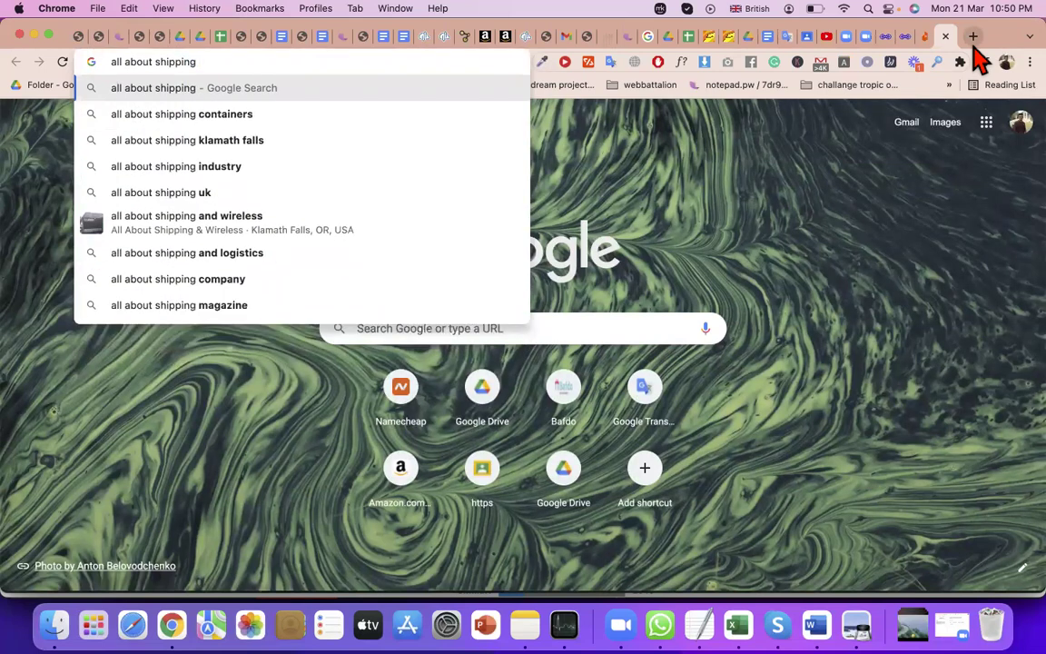
{"action": "type", "text": " & tax"}
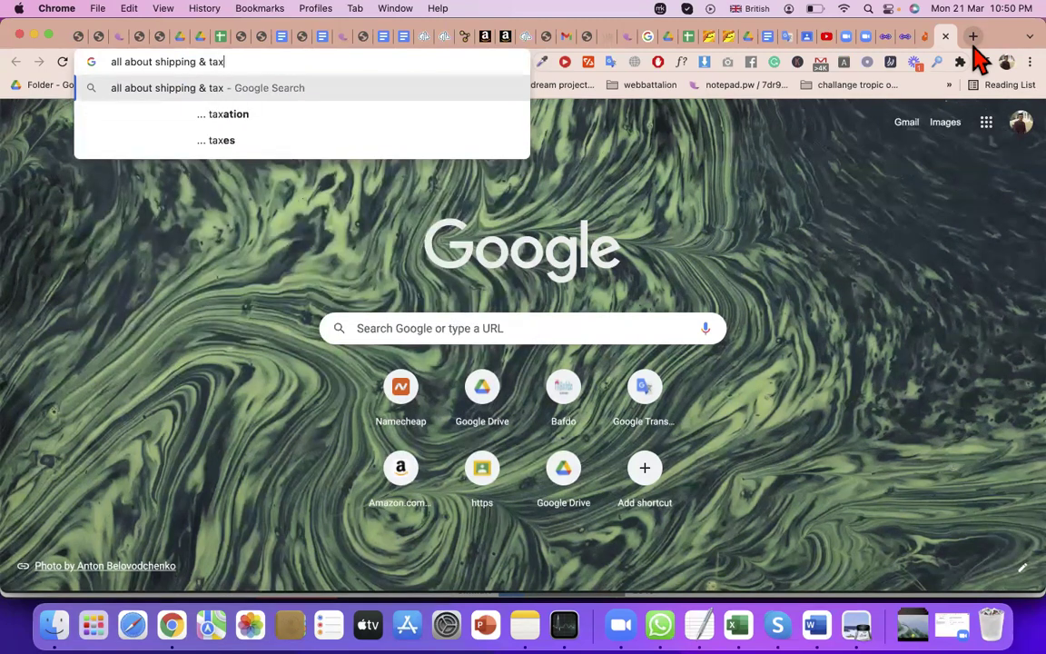
{"action": "key", "text": "shift+alt+Left"}
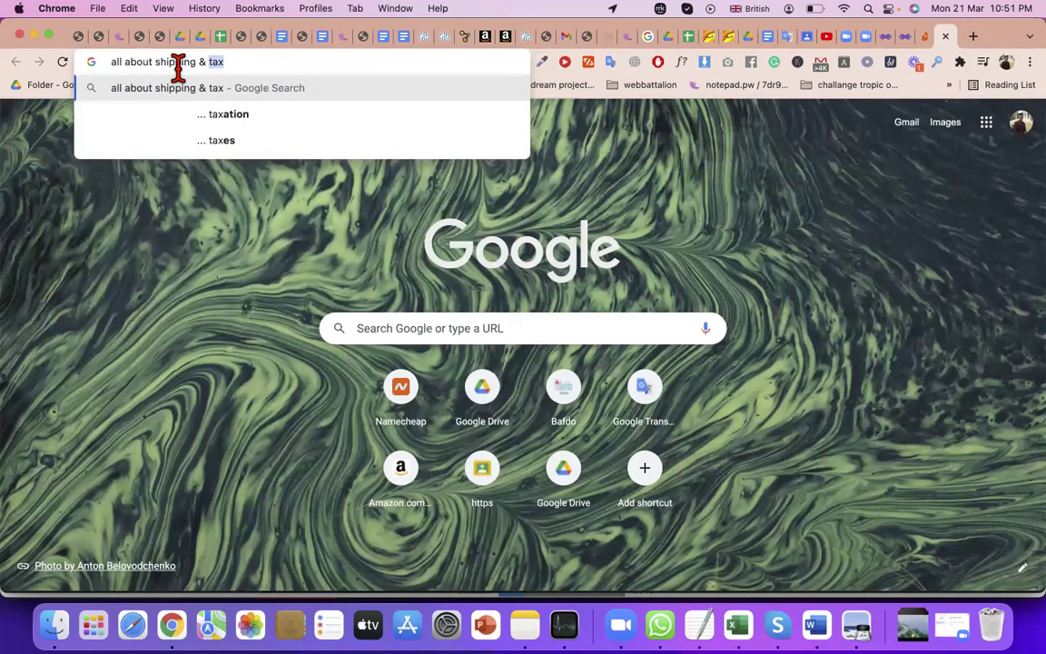
{"action": "double_click", "coordinate": [162, 63]}
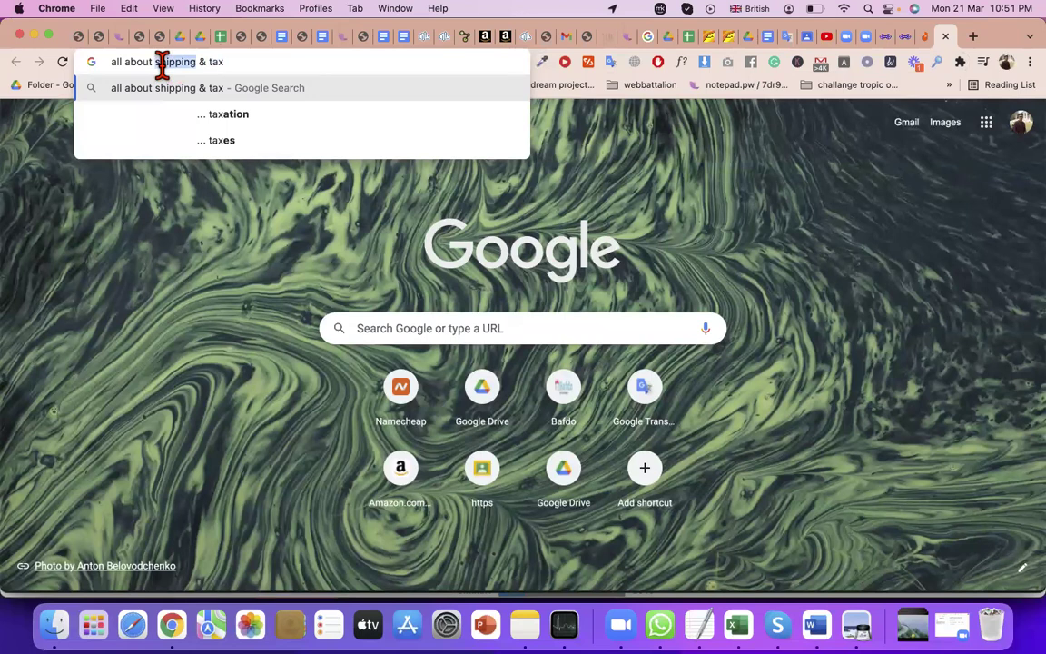
{"action": "type", "text": "payment"}
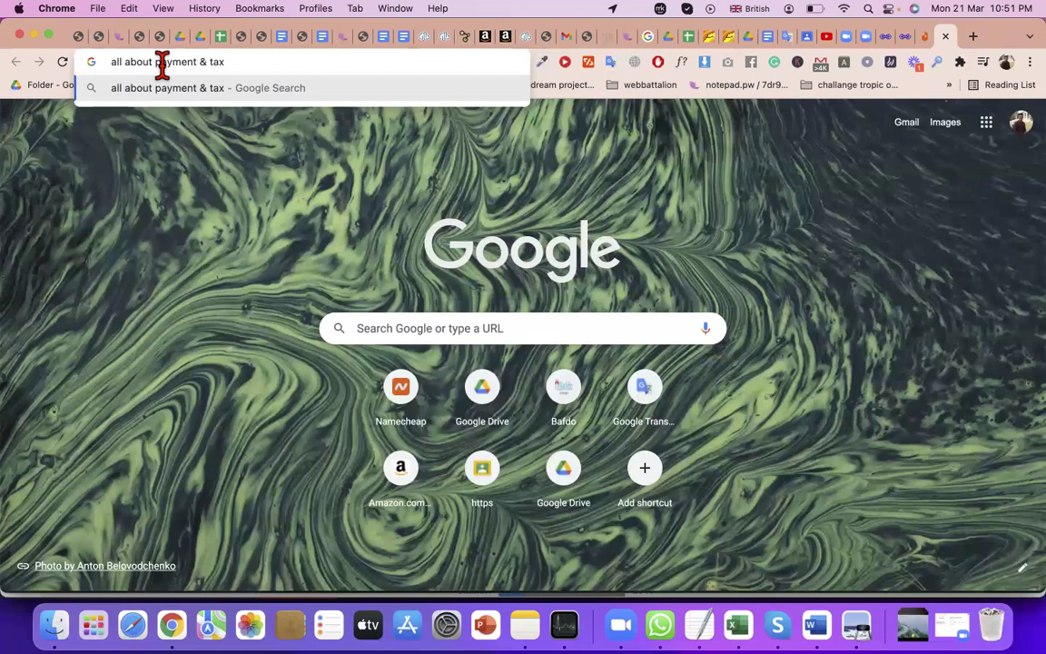
{"action": "double_click", "coordinate": [162, 63]}
{"action": "key", "text": "super+a"}
{"action": "key", "text": "super+x"}
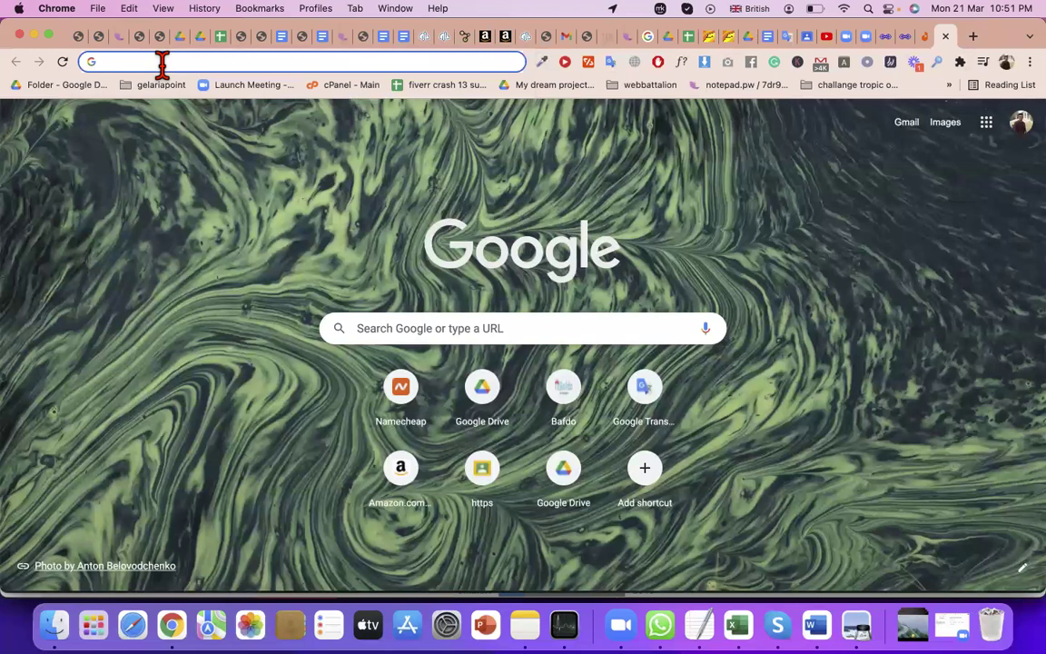